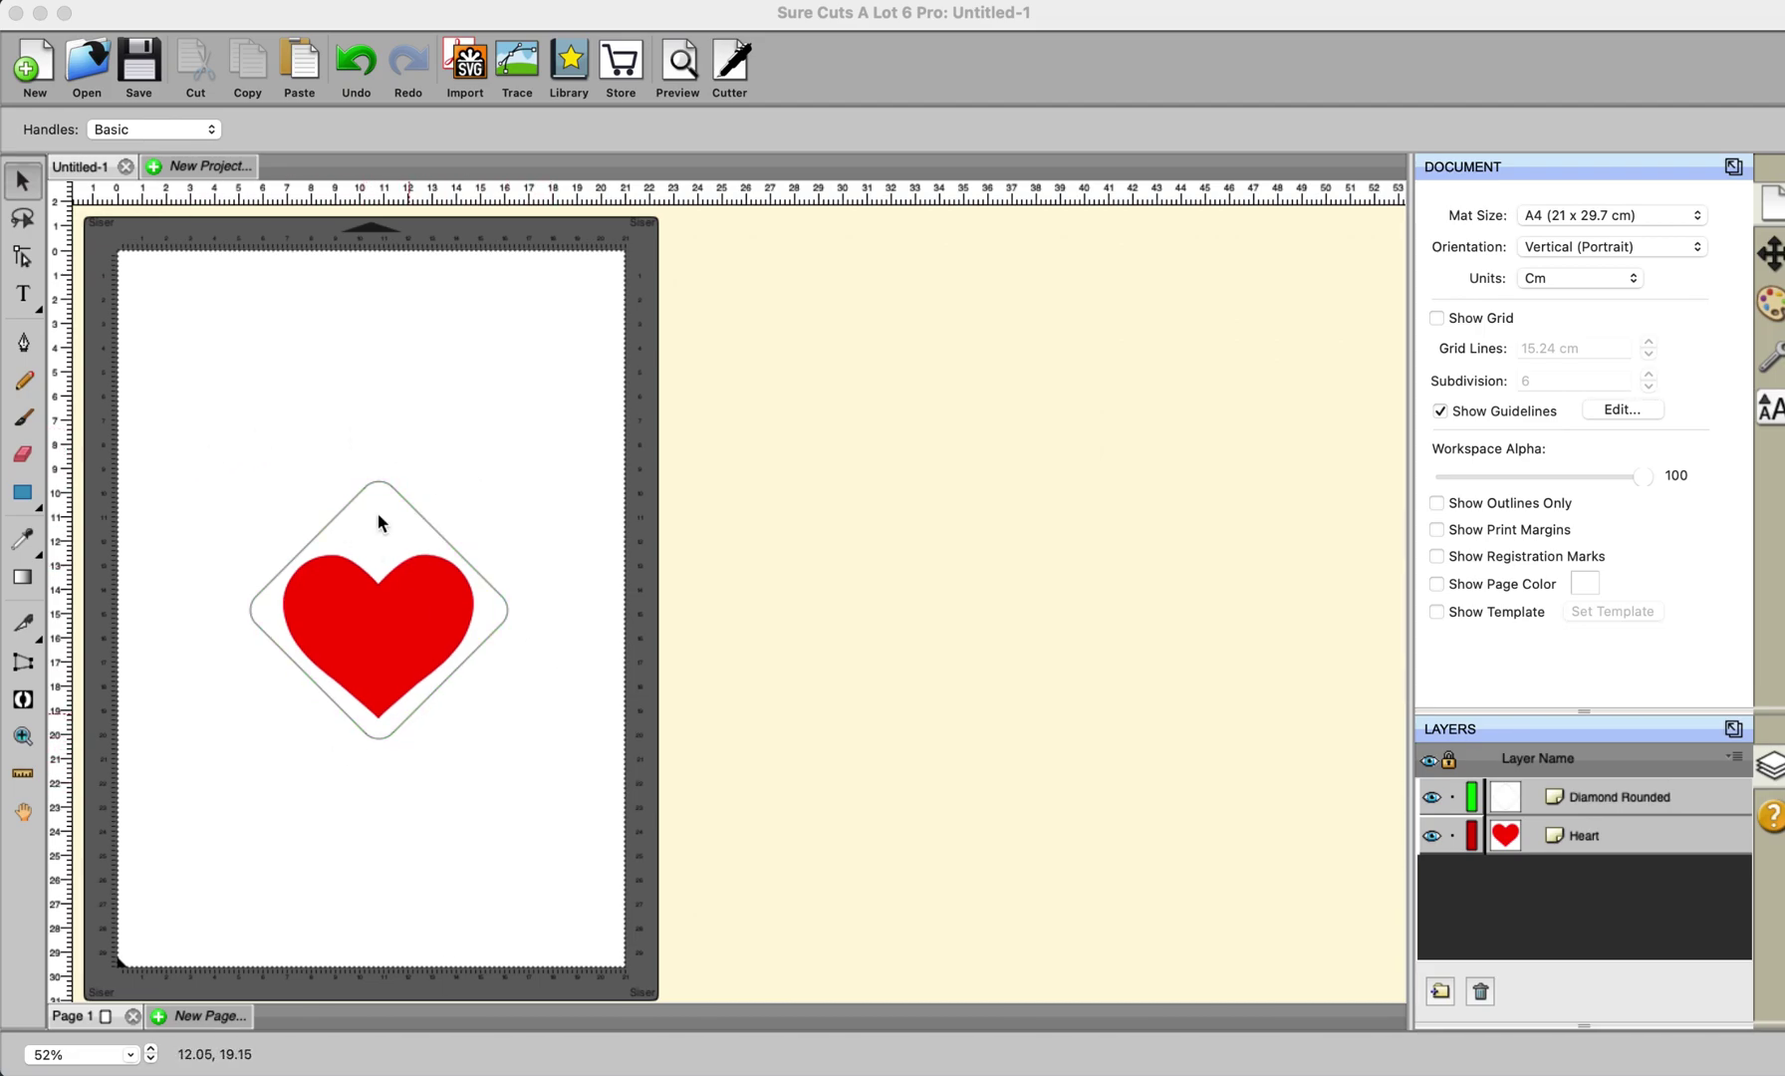
# - Check the cut line type shared by the rounded diamond and the heart
pyautogui.moveTo(205, 436); pyautogui.dragTo(580, 839)
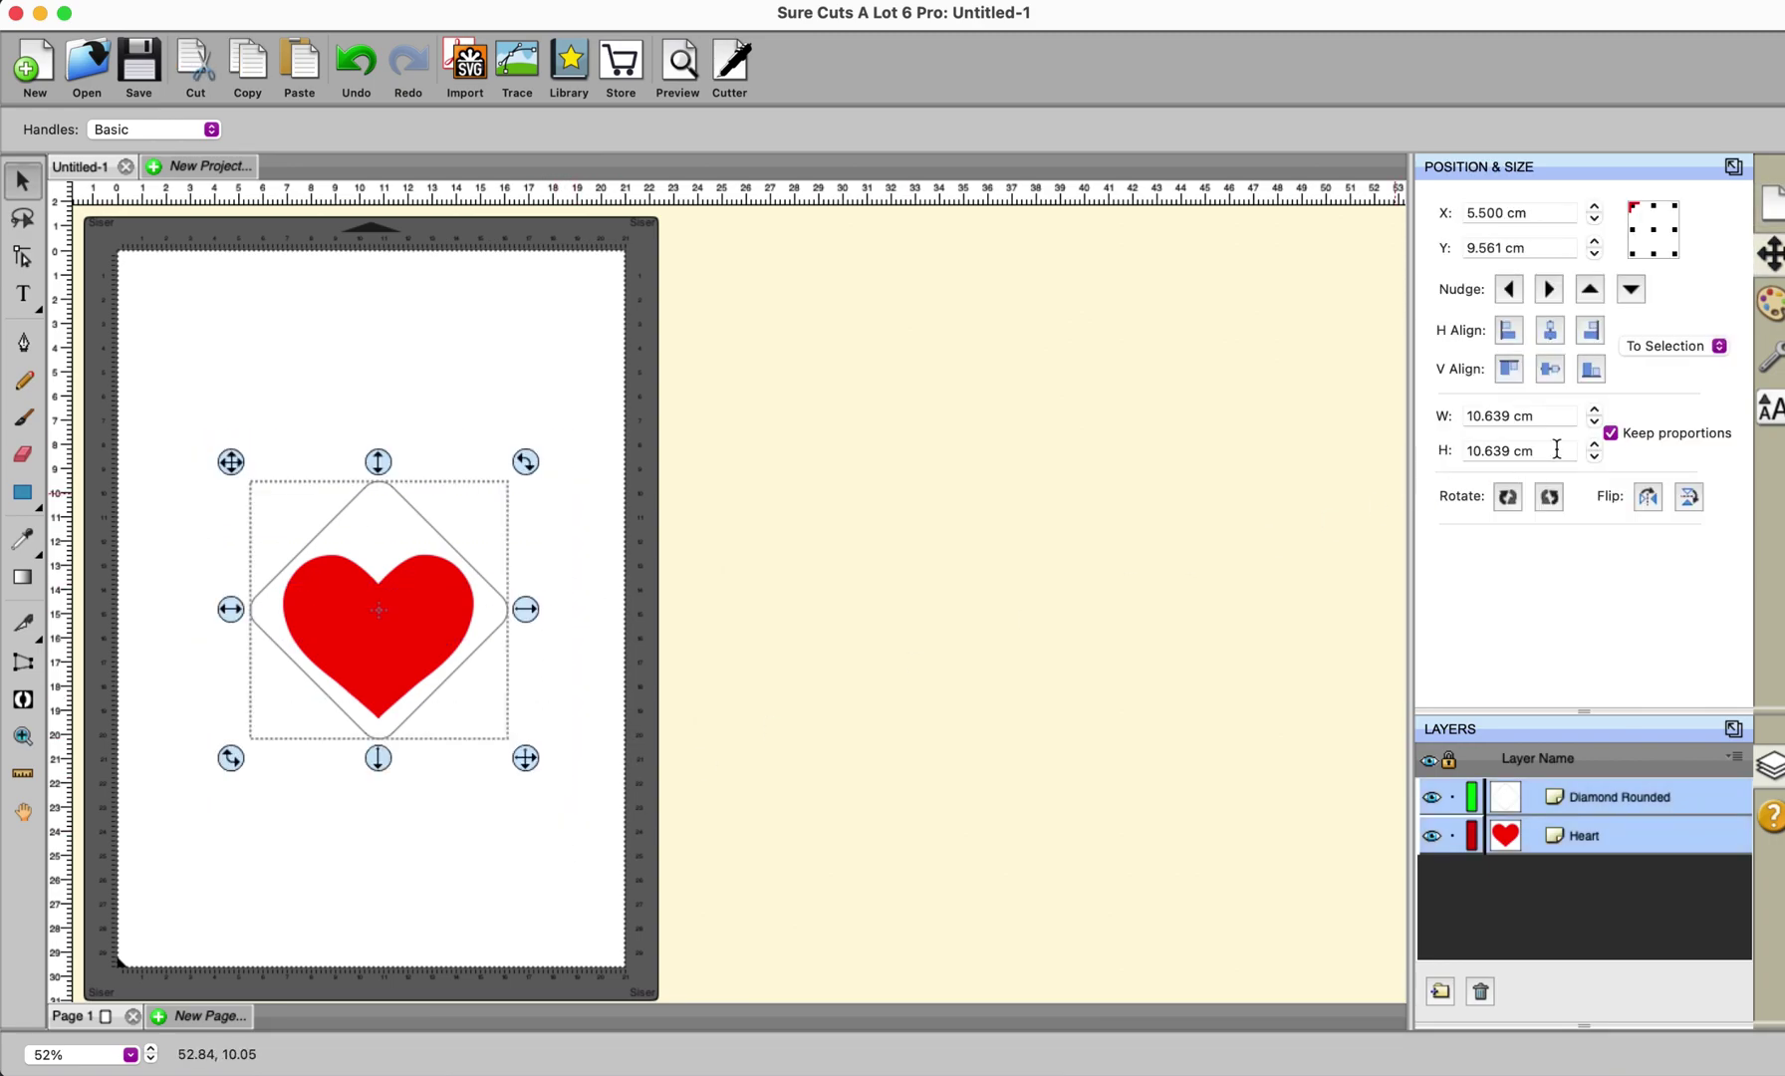
pyautogui.click(1771, 304)
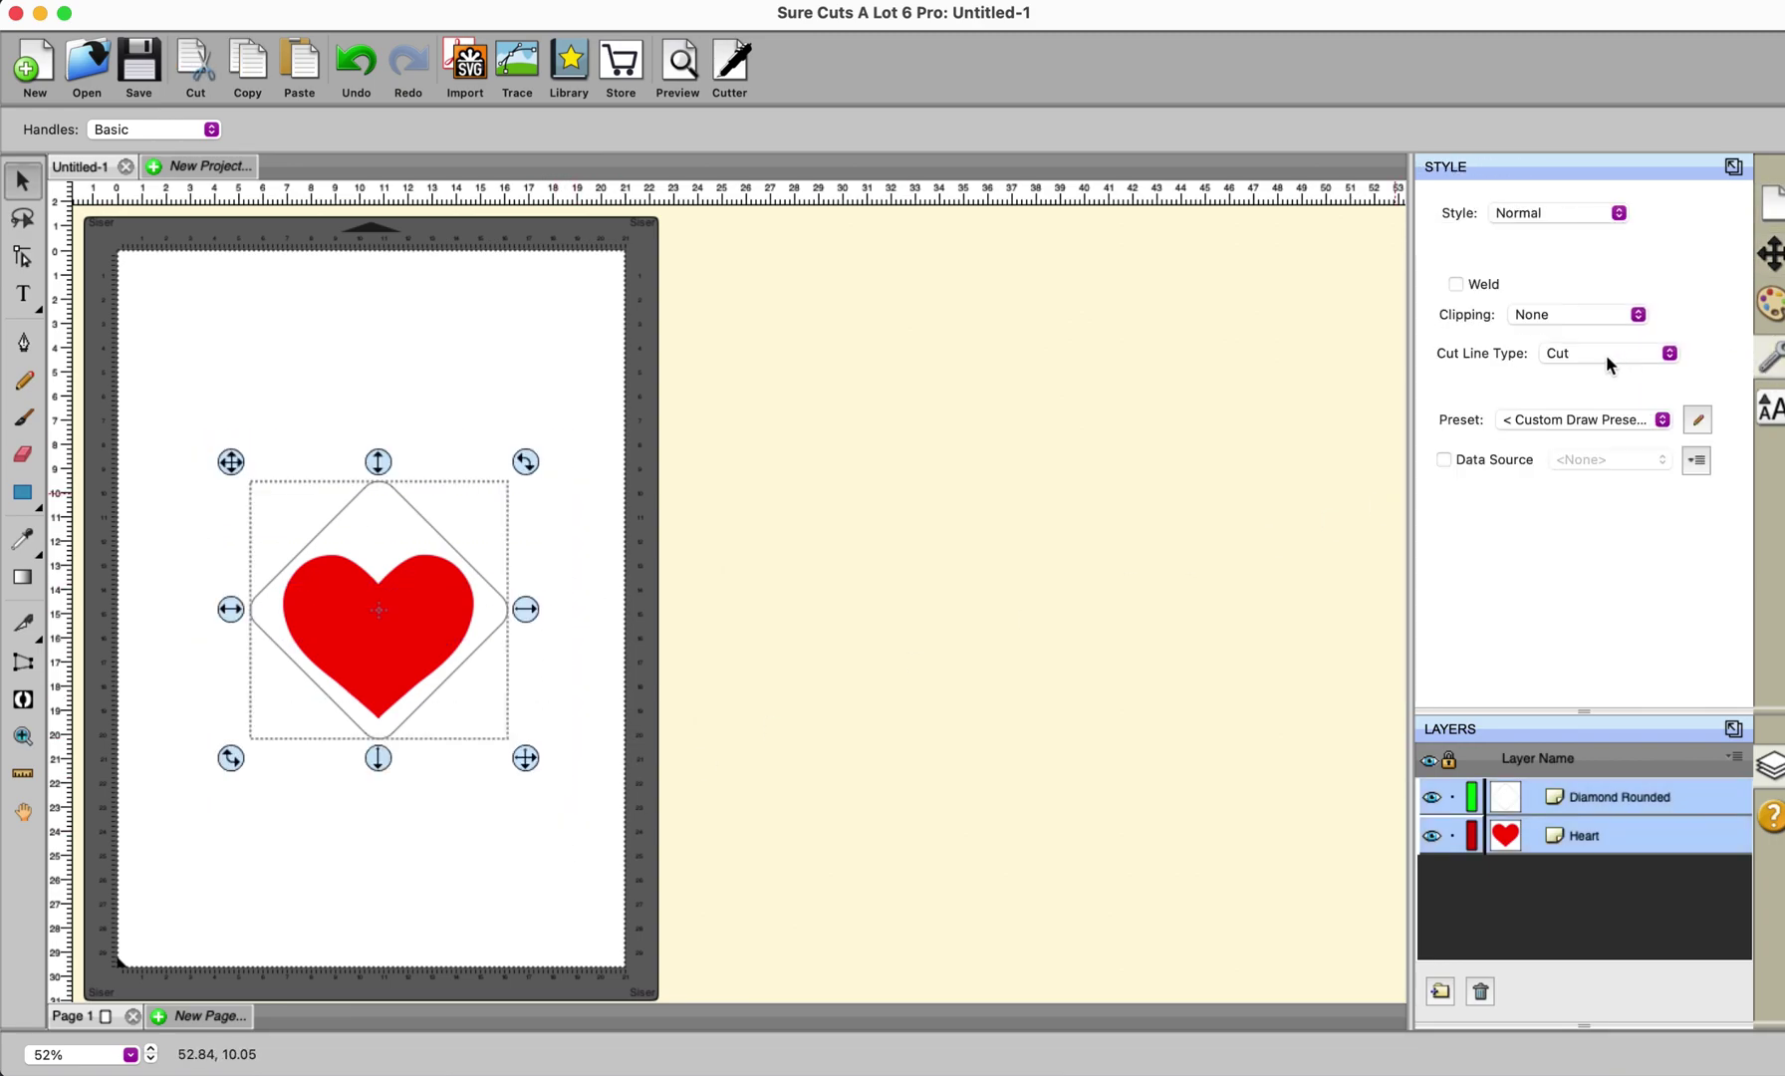
pyautogui.click(531, 714)
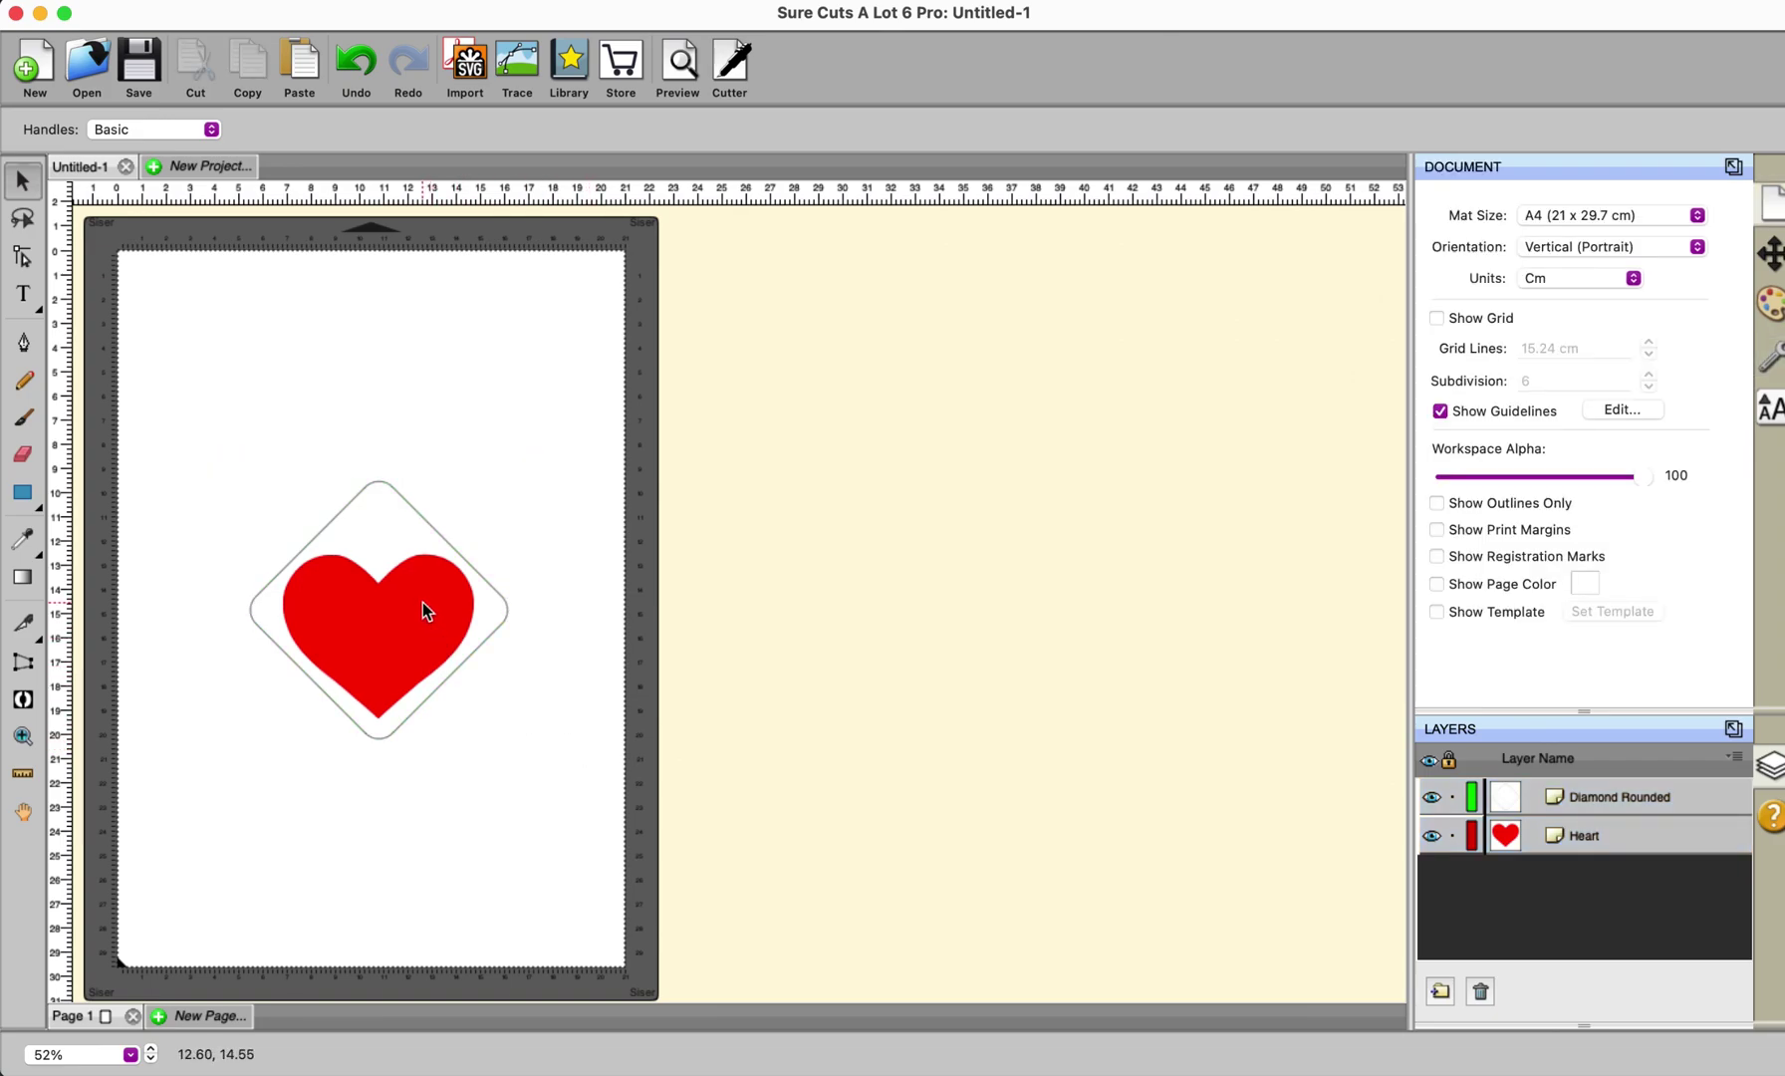
# - Set the red heart's cut line type to Score
pyautogui.click(413, 579)
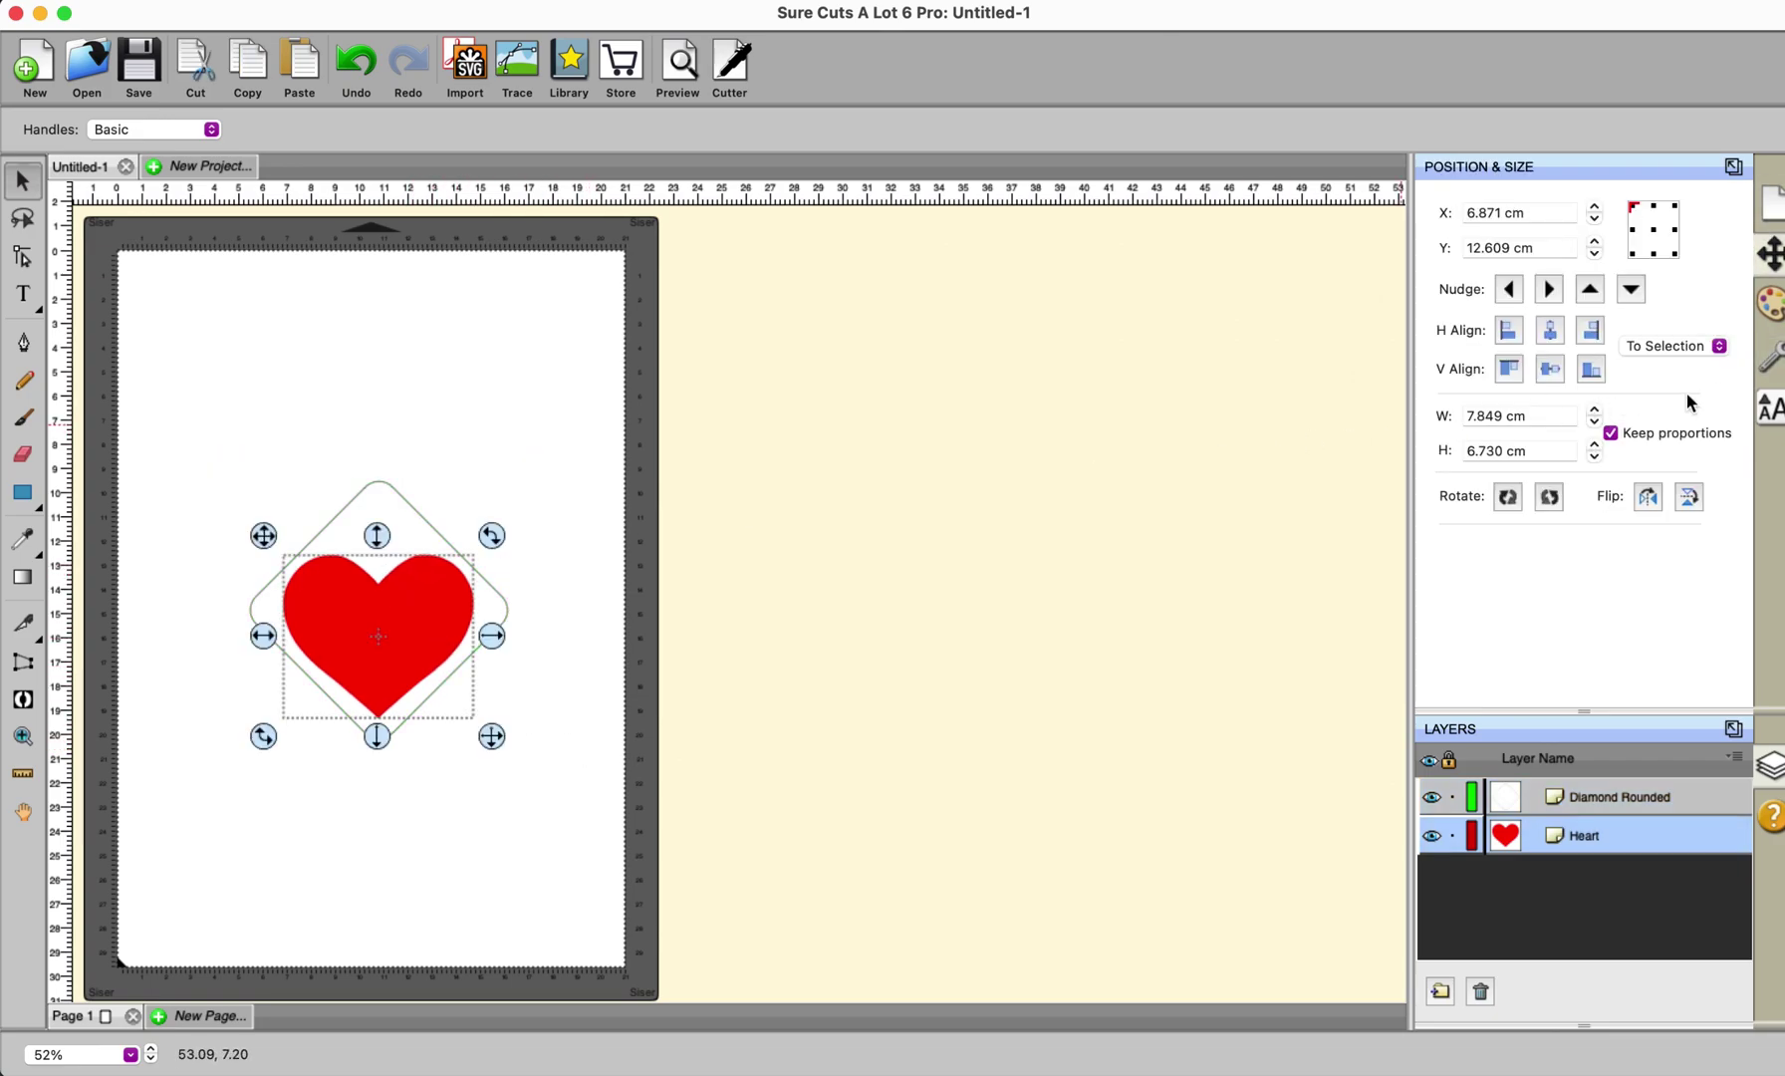
pyautogui.click(1770, 305)
pyautogui.click(1671, 354)
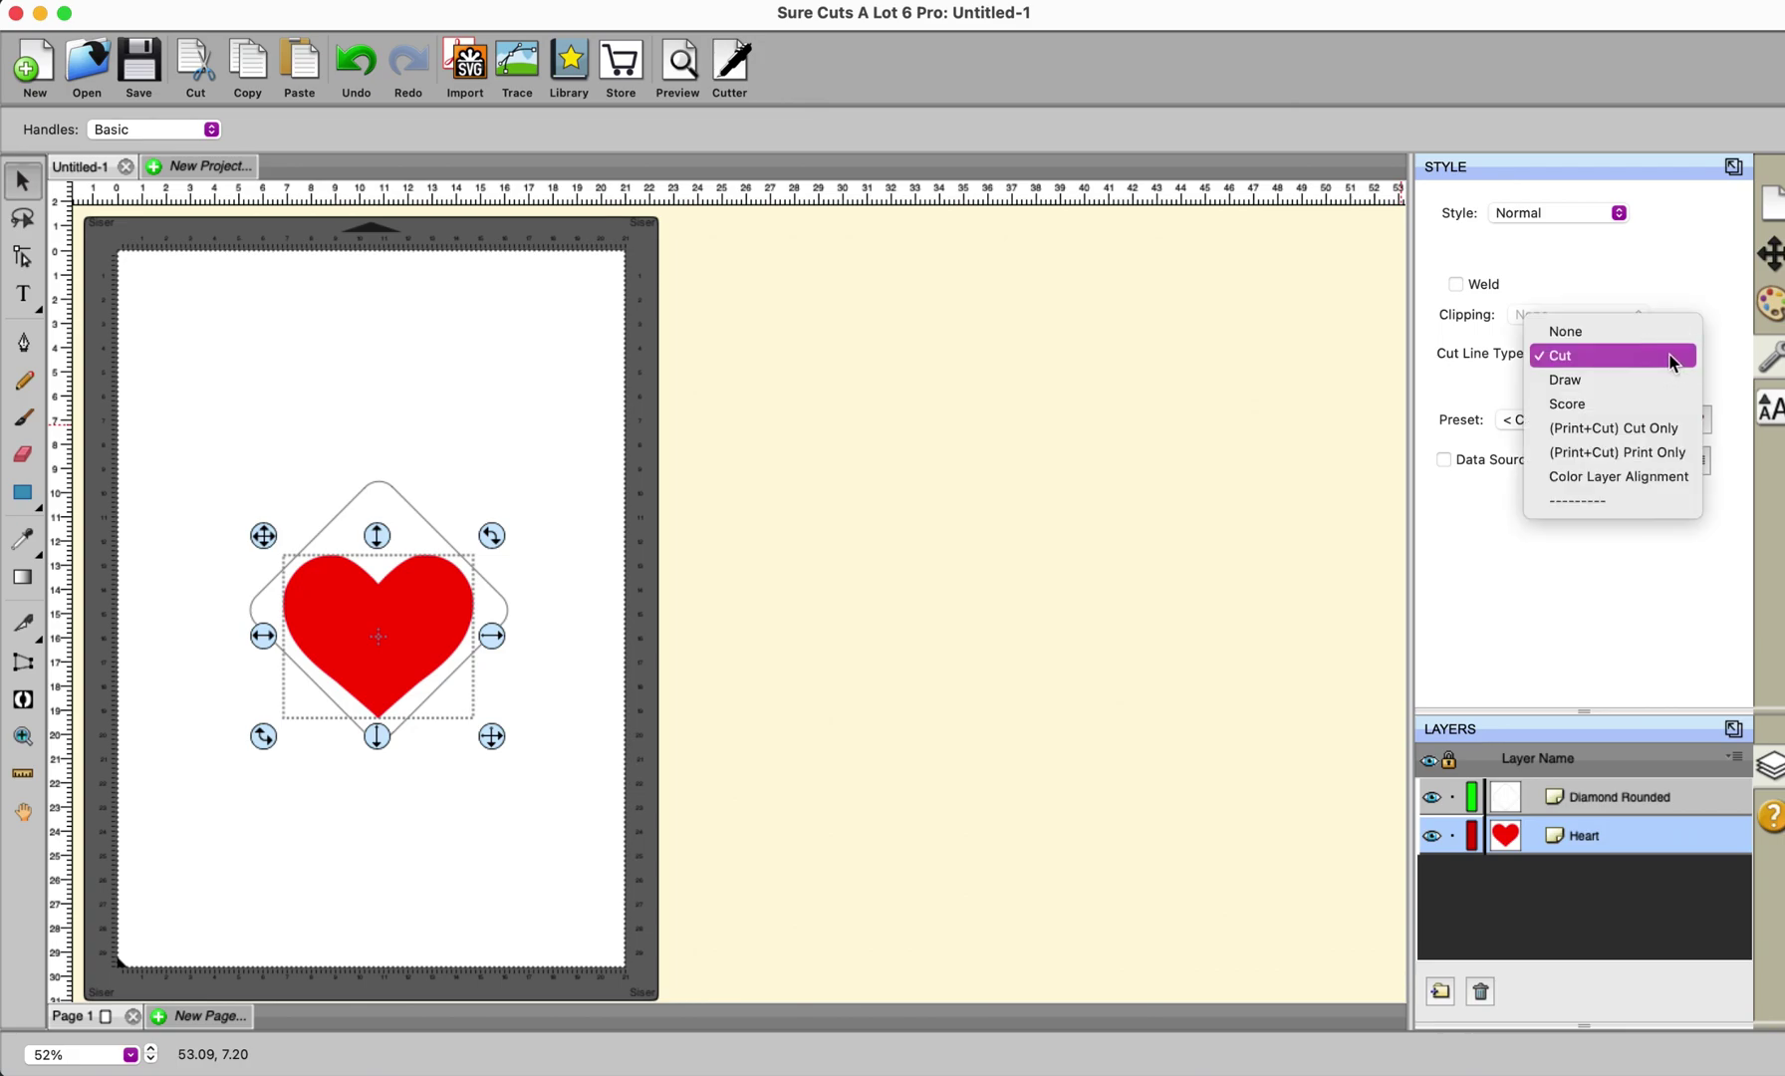
pyautogui.click(1576, 408)
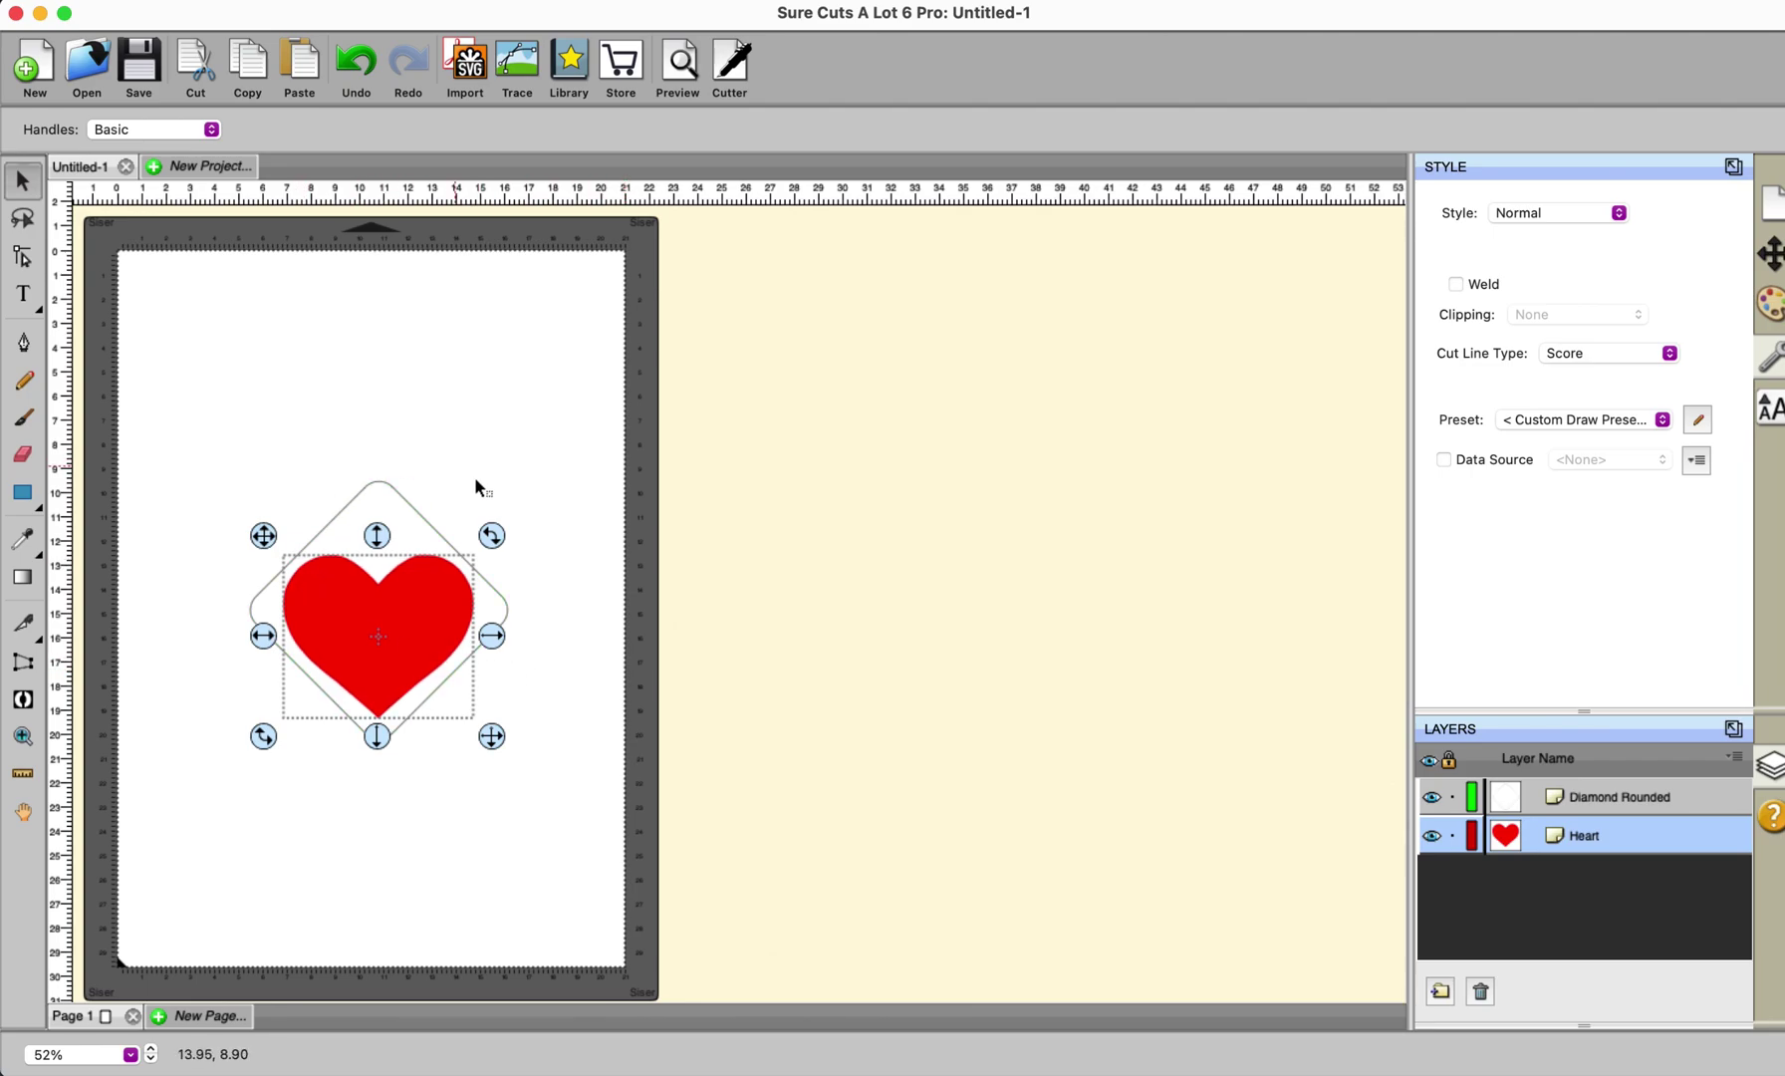
# - Review the Juliet cutter's cut settings and preview the page's cut and score lines
pyautogui.click(735, 72)
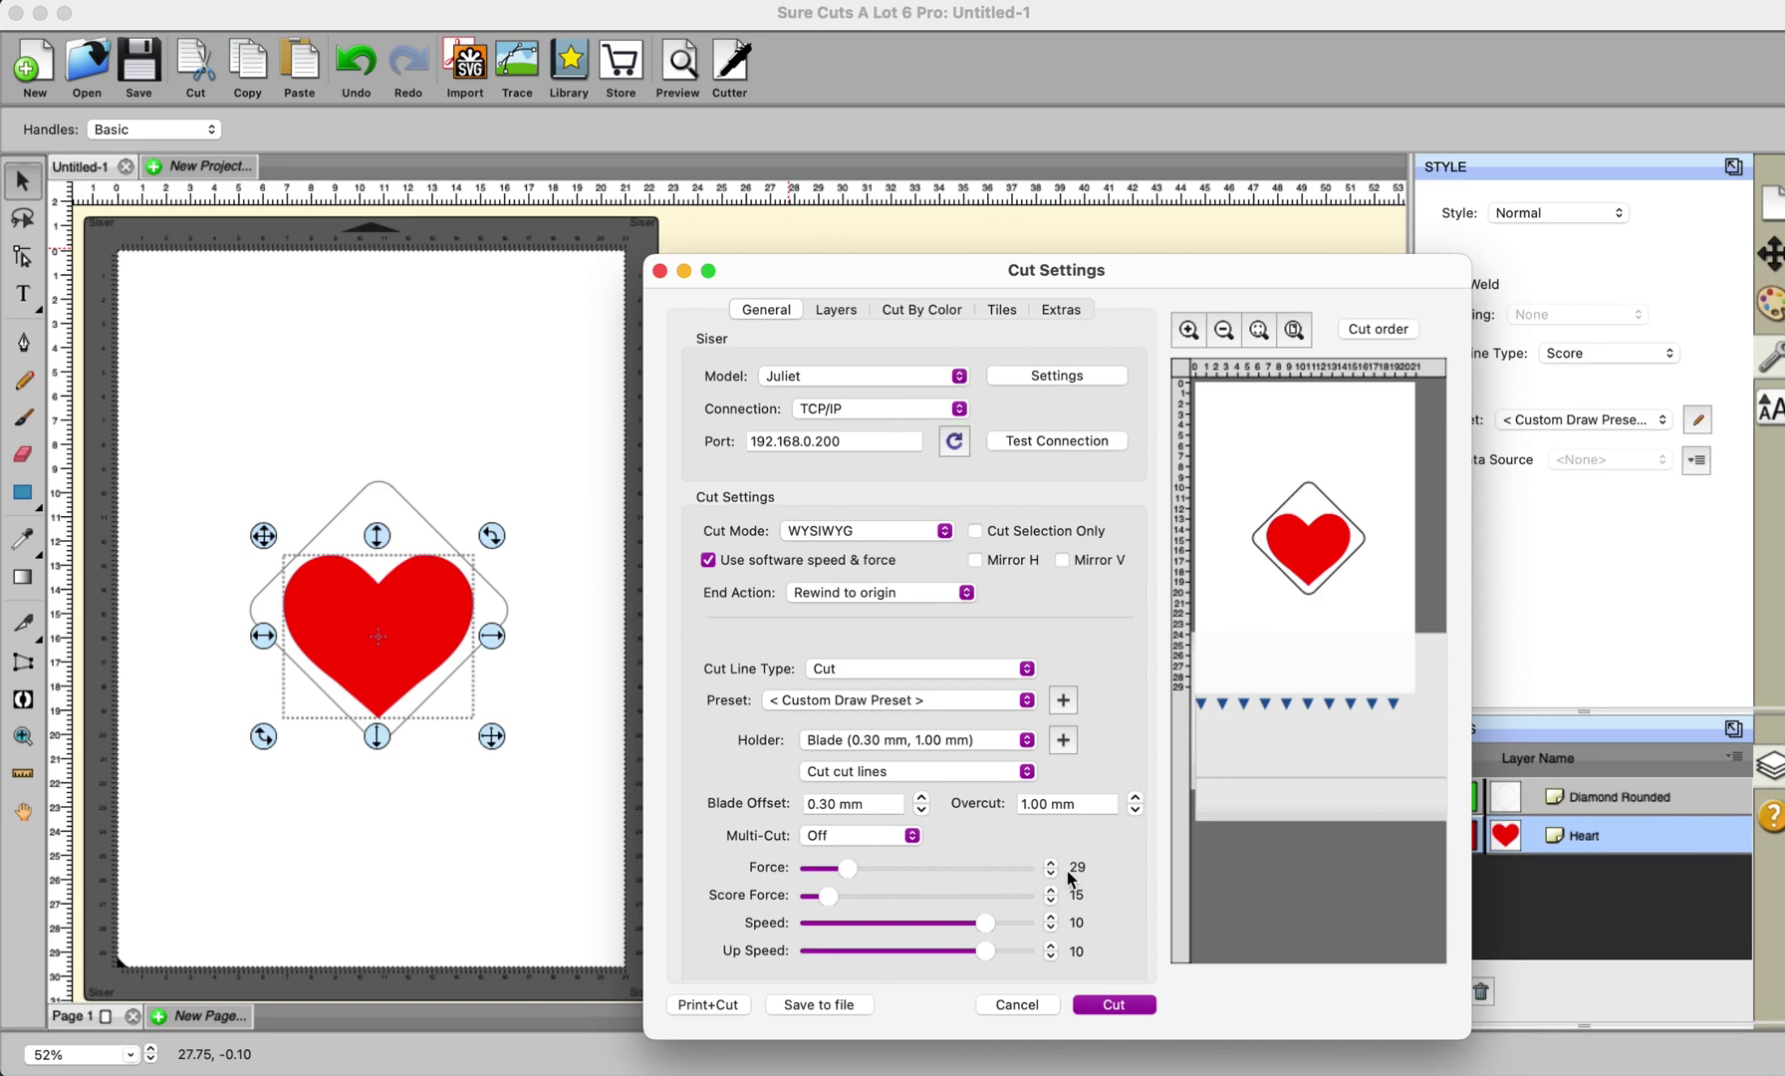
pyautogui.click(1016, 1004)
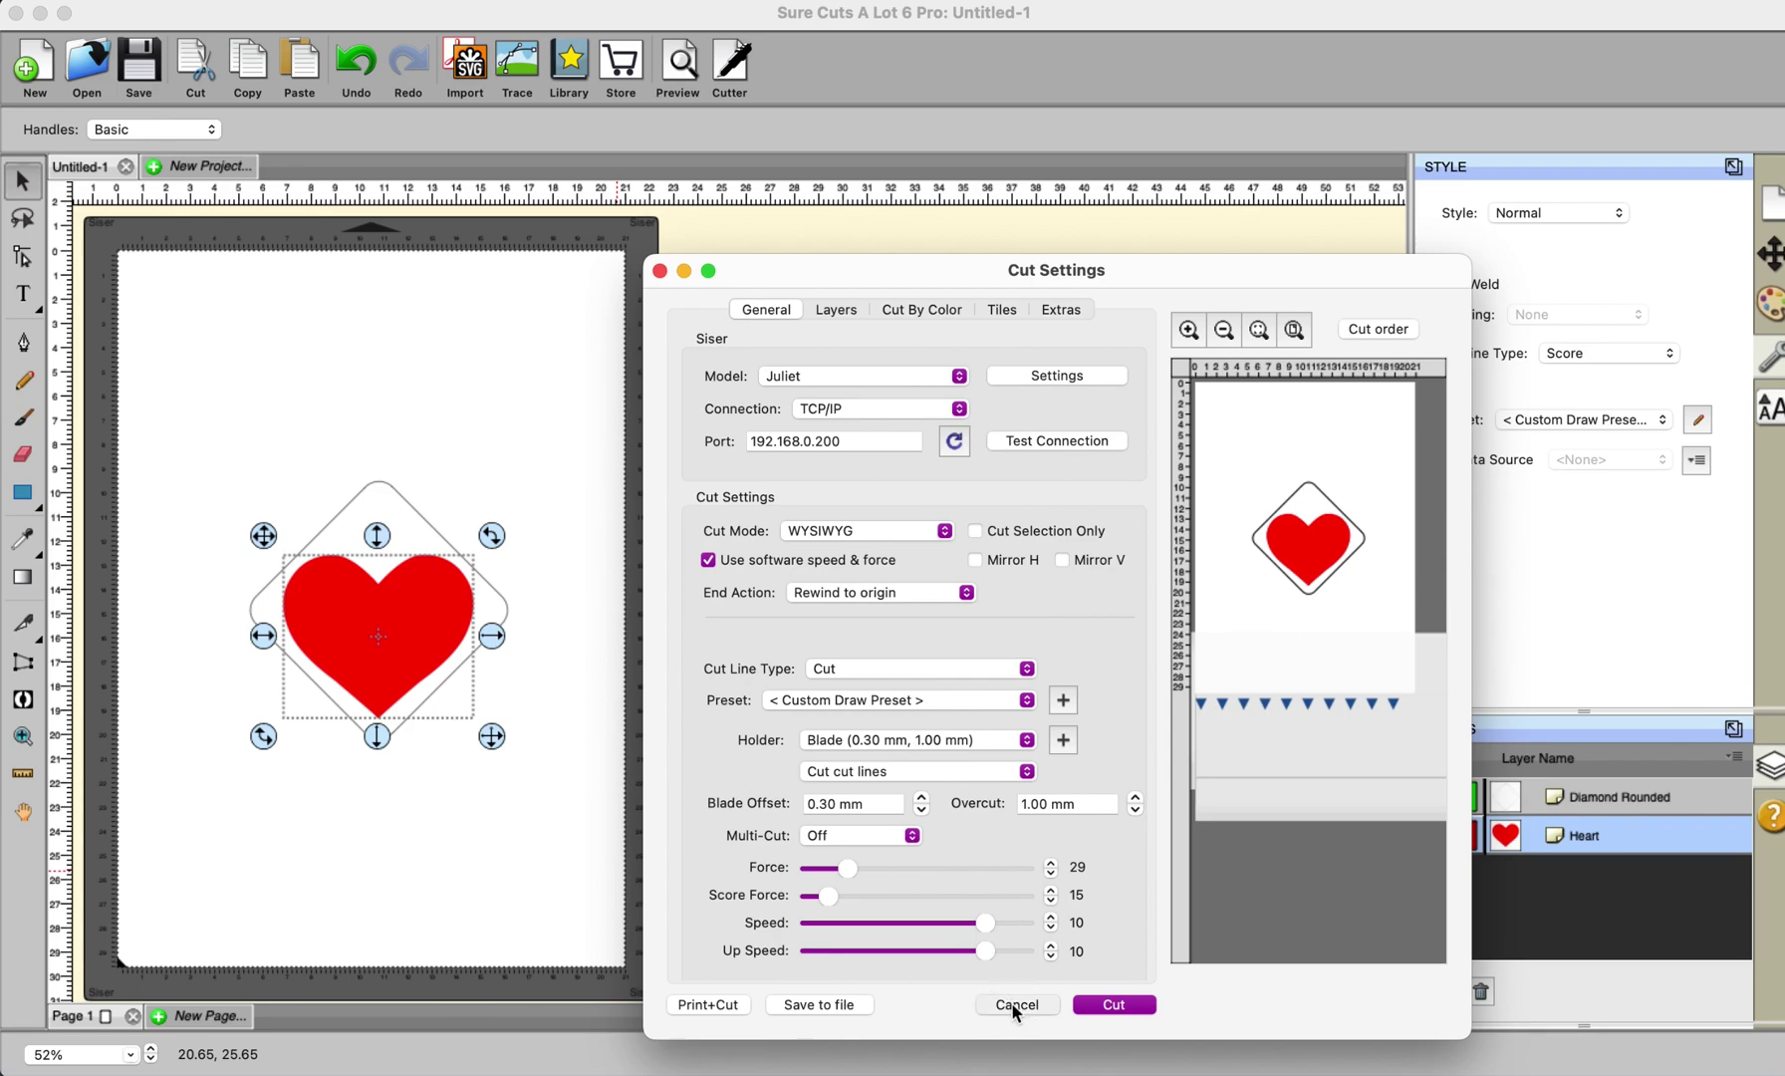
pyautogui.click(578, 782)
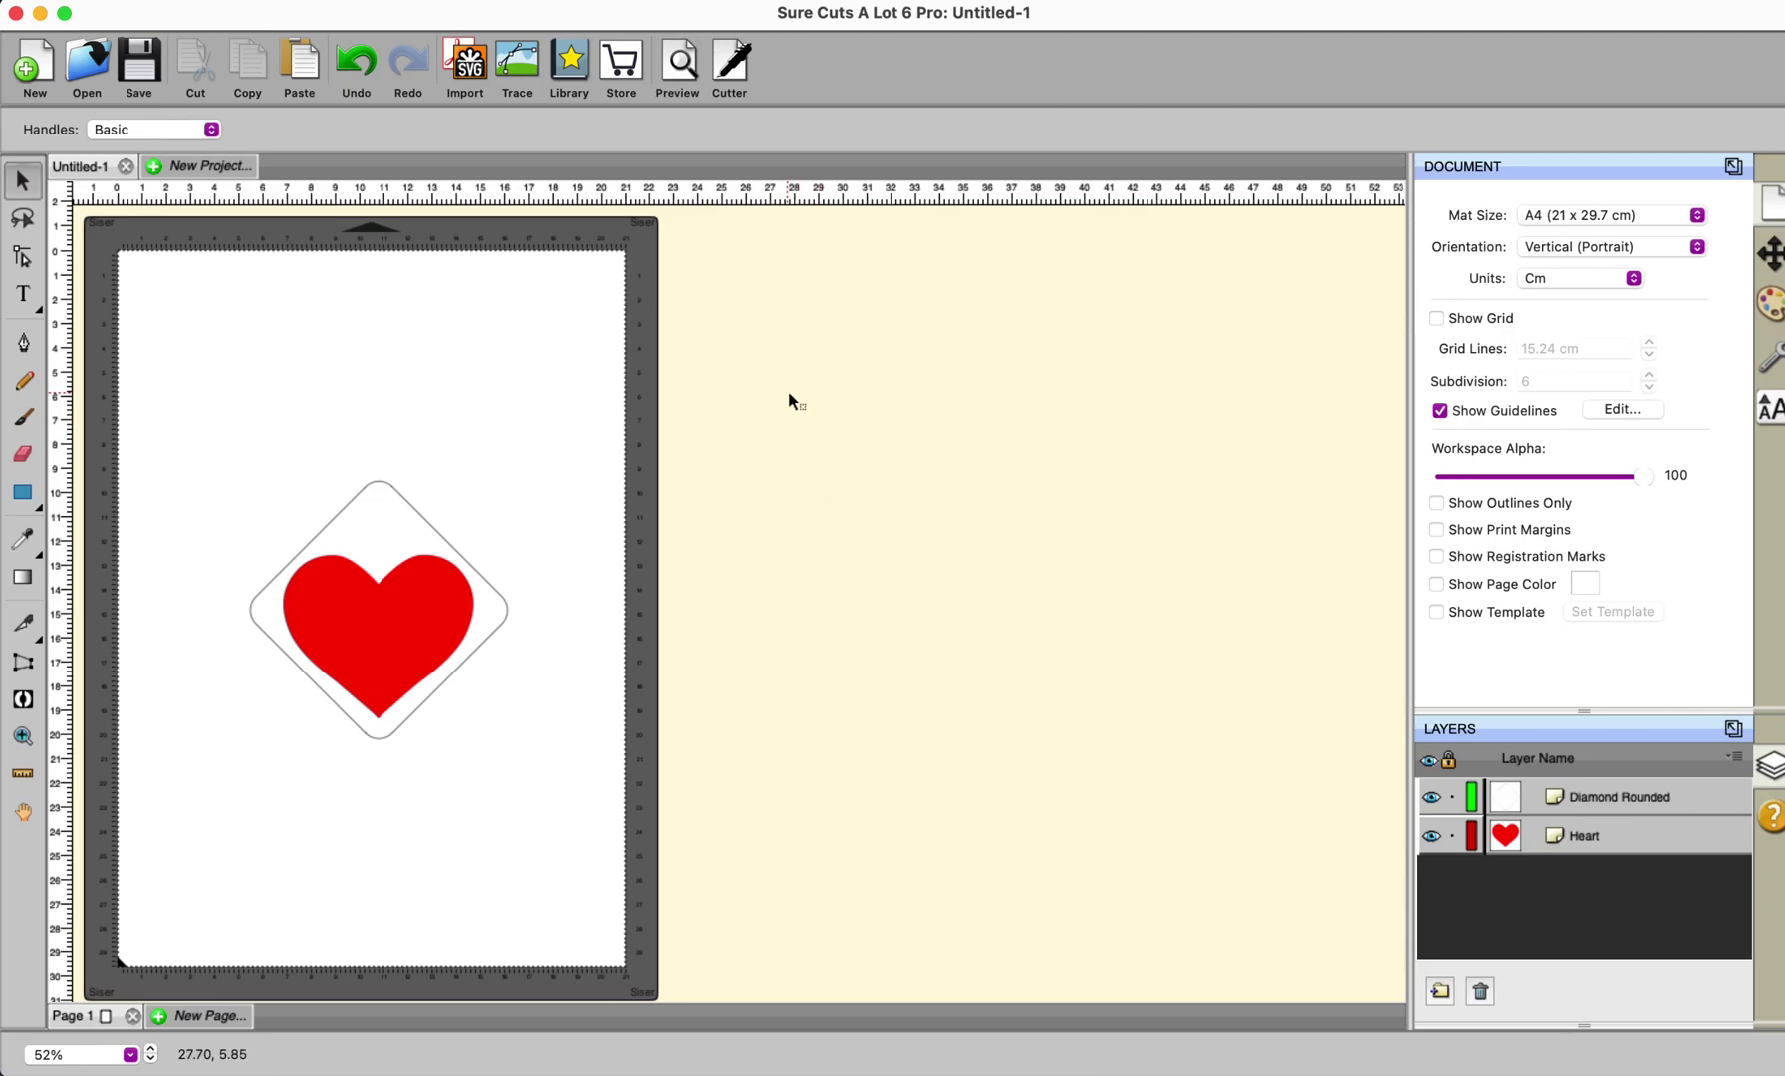
pyautogui.click(693, 75)
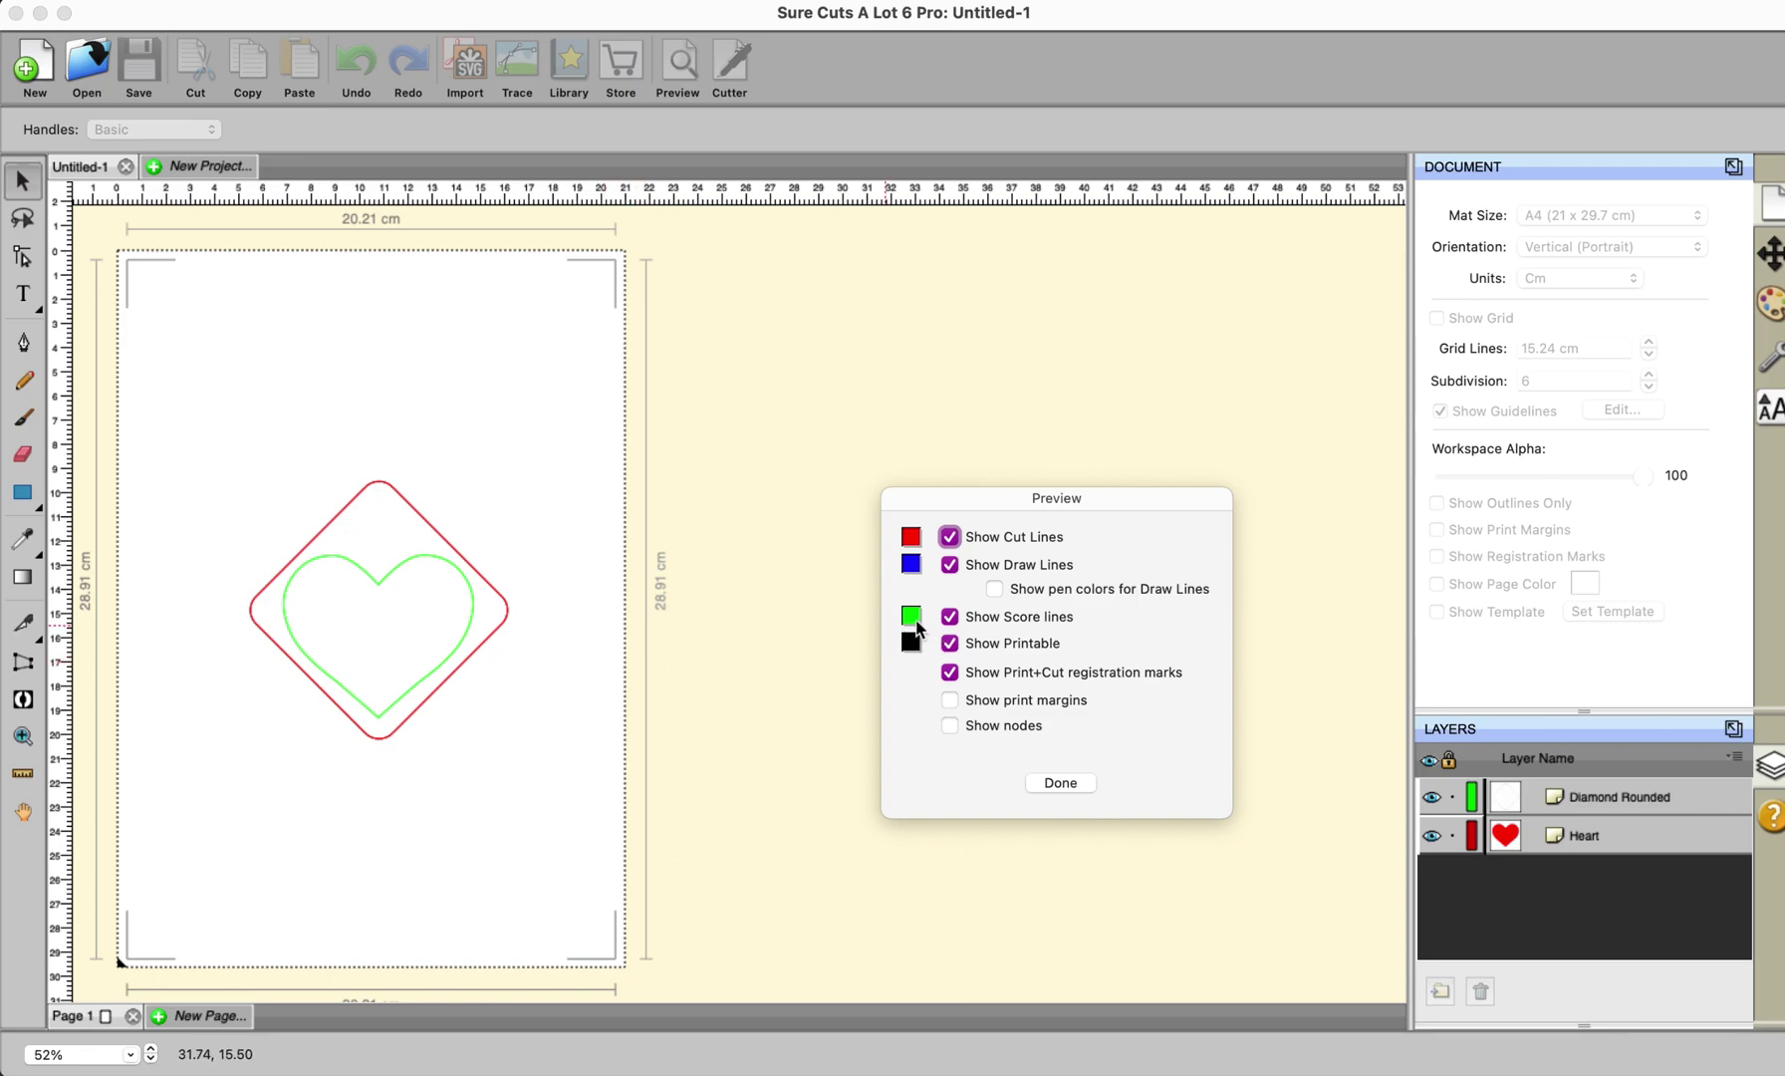
pyautogui.click(1060, 783)
# - Examine which cut setting values a new preset can save, without adding the preset
pyautogui.click(732, 76)
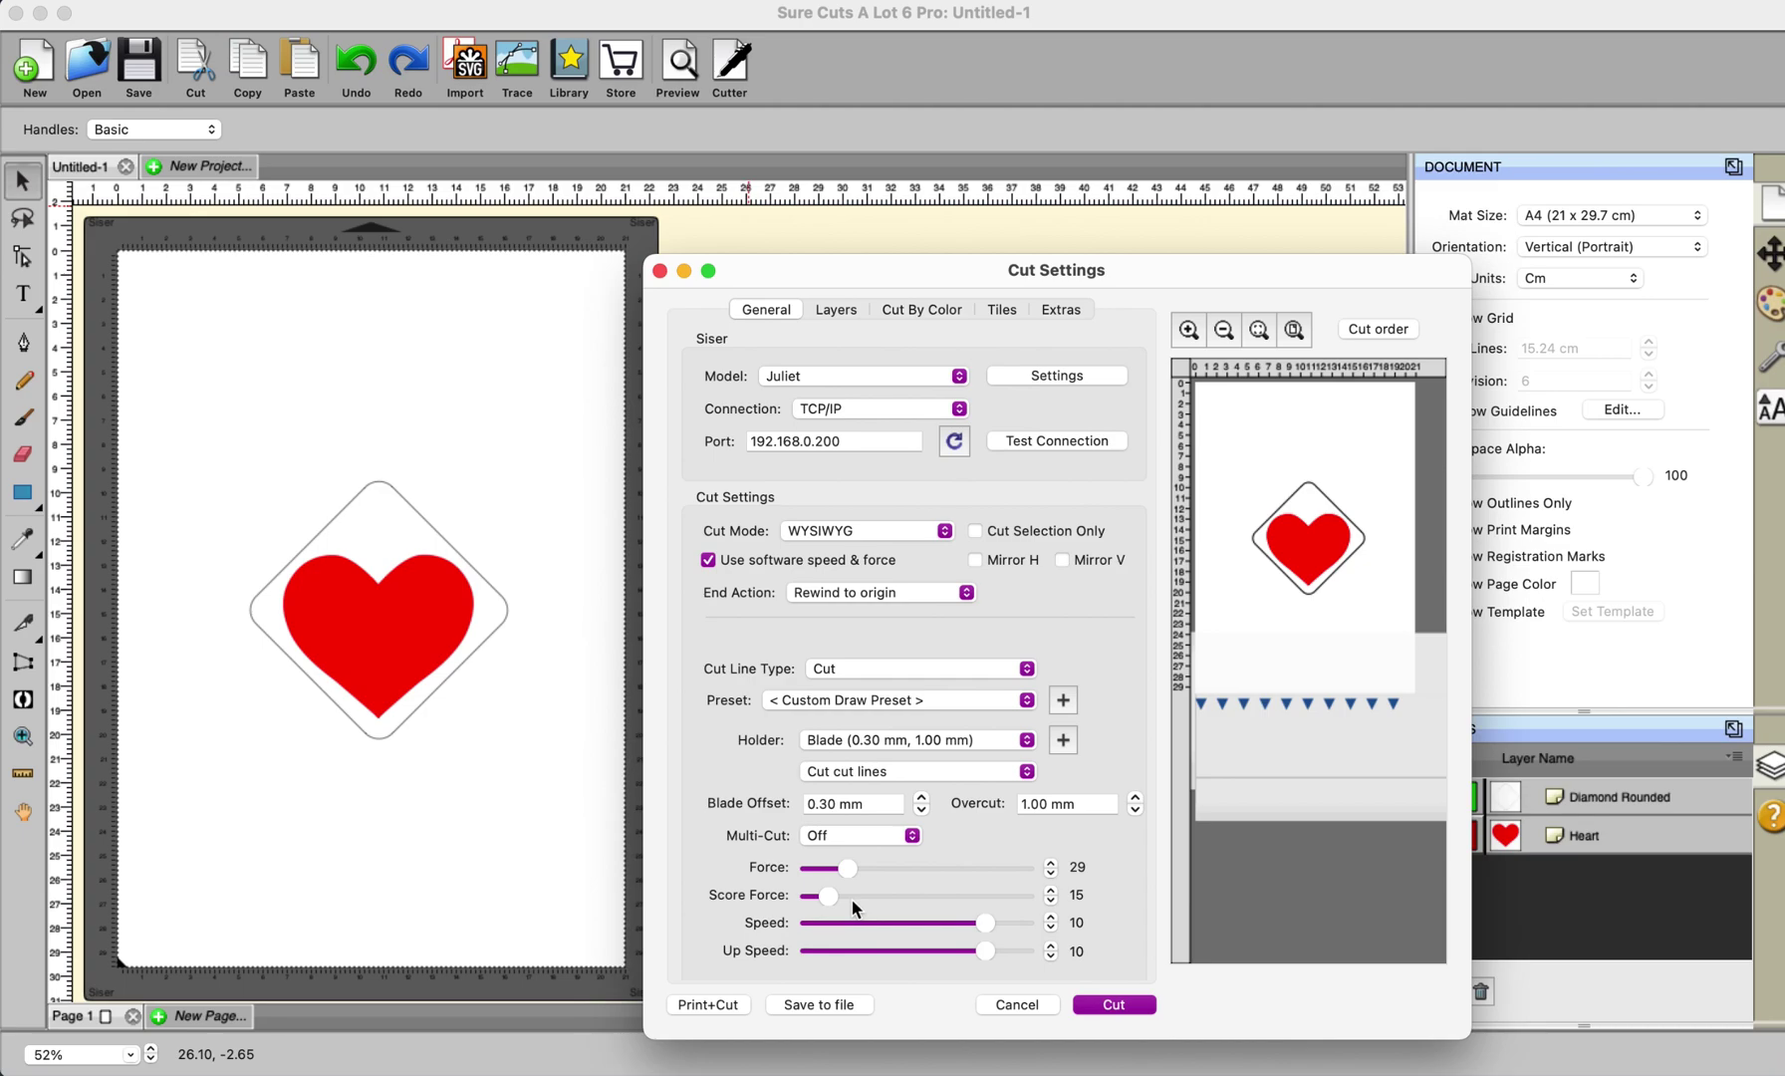
pyautogui.click(1064, 700)
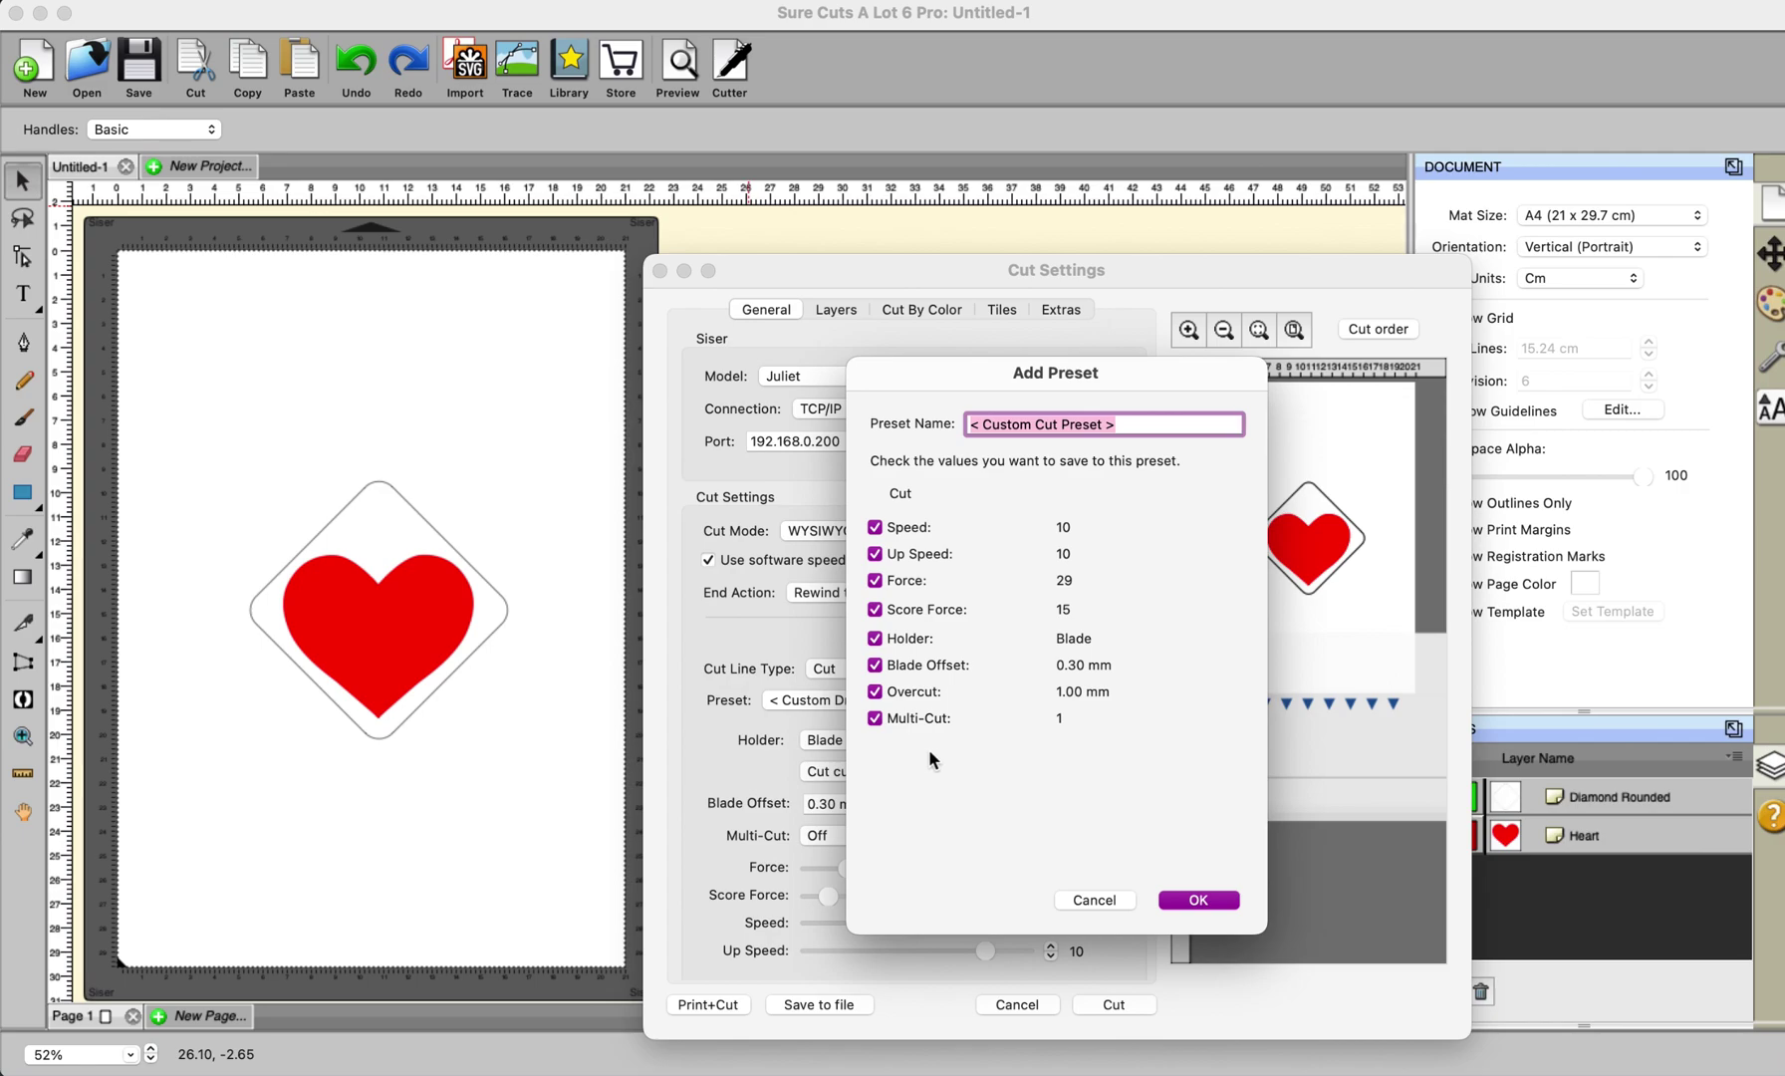
pyautogui.click(876, 718)
pyautogui.click(1100, 904)
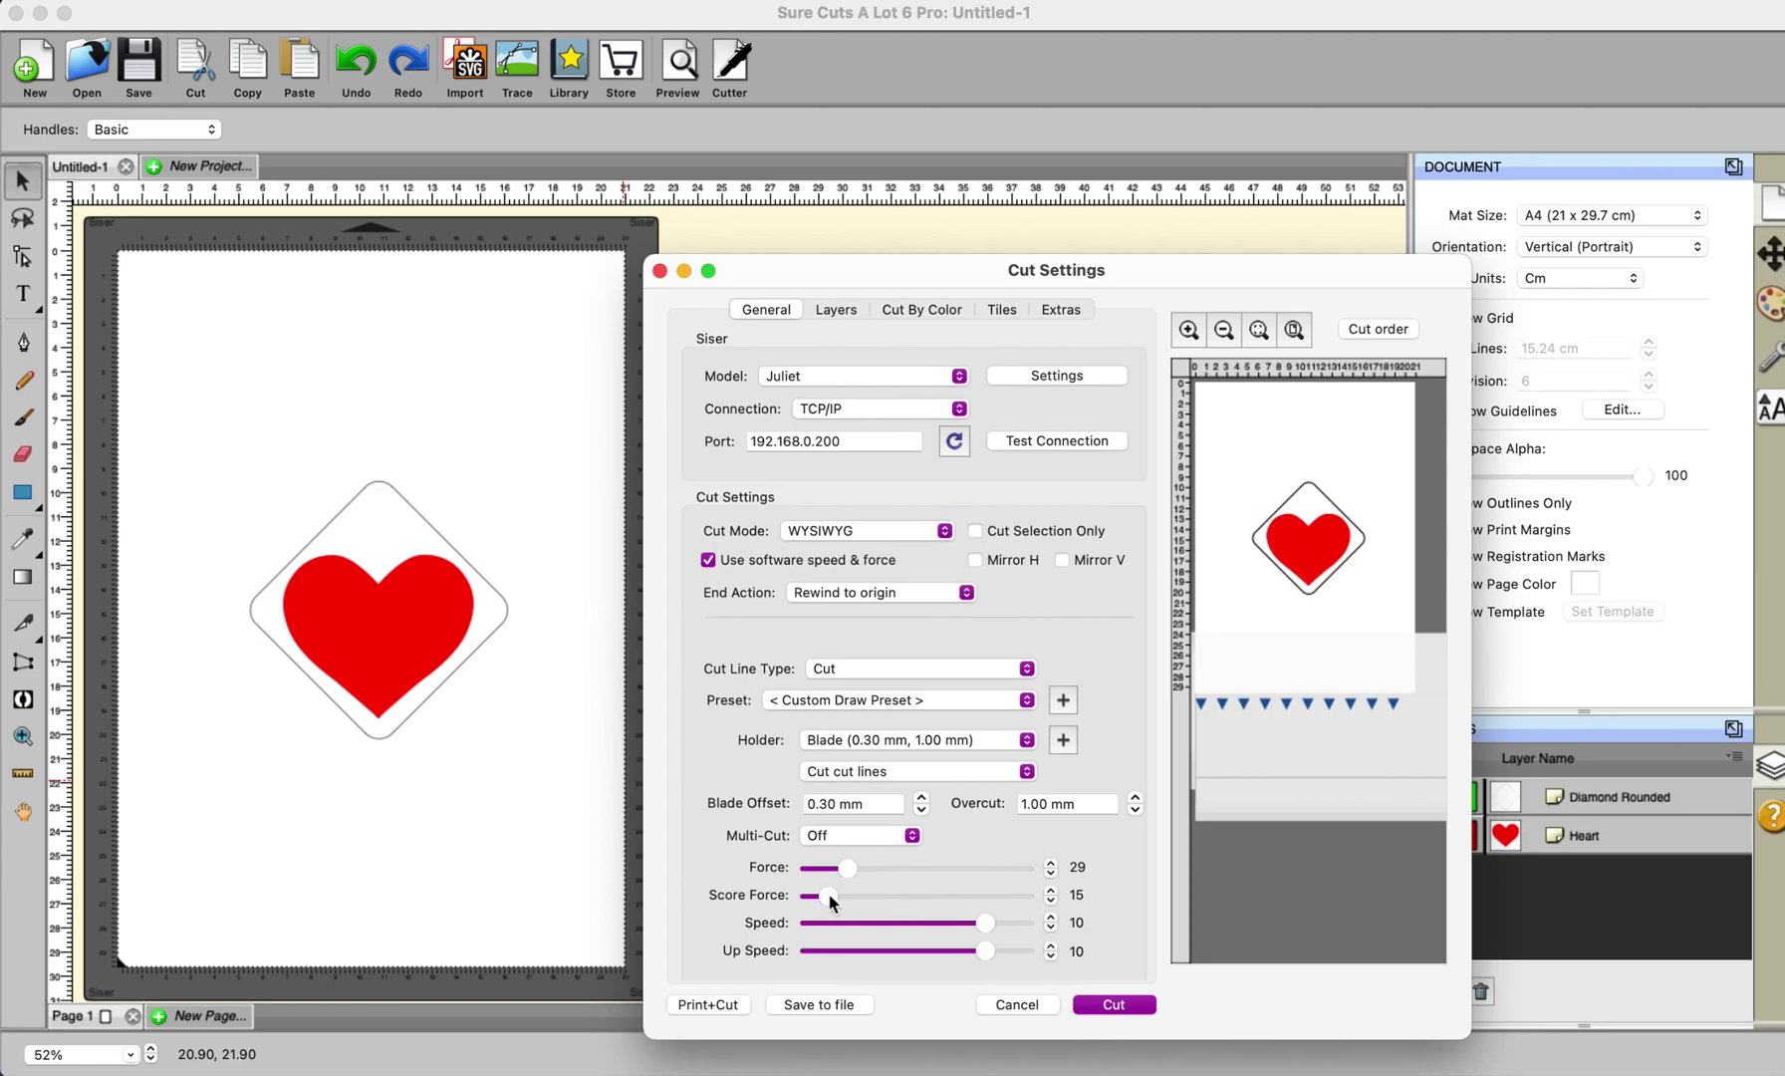
# - Raise the score force to 144 in the cut settings, leaving the dialog without cutting
pyautogui.moveTo(828, 895); pyautogui.dragTo(1004, 897)
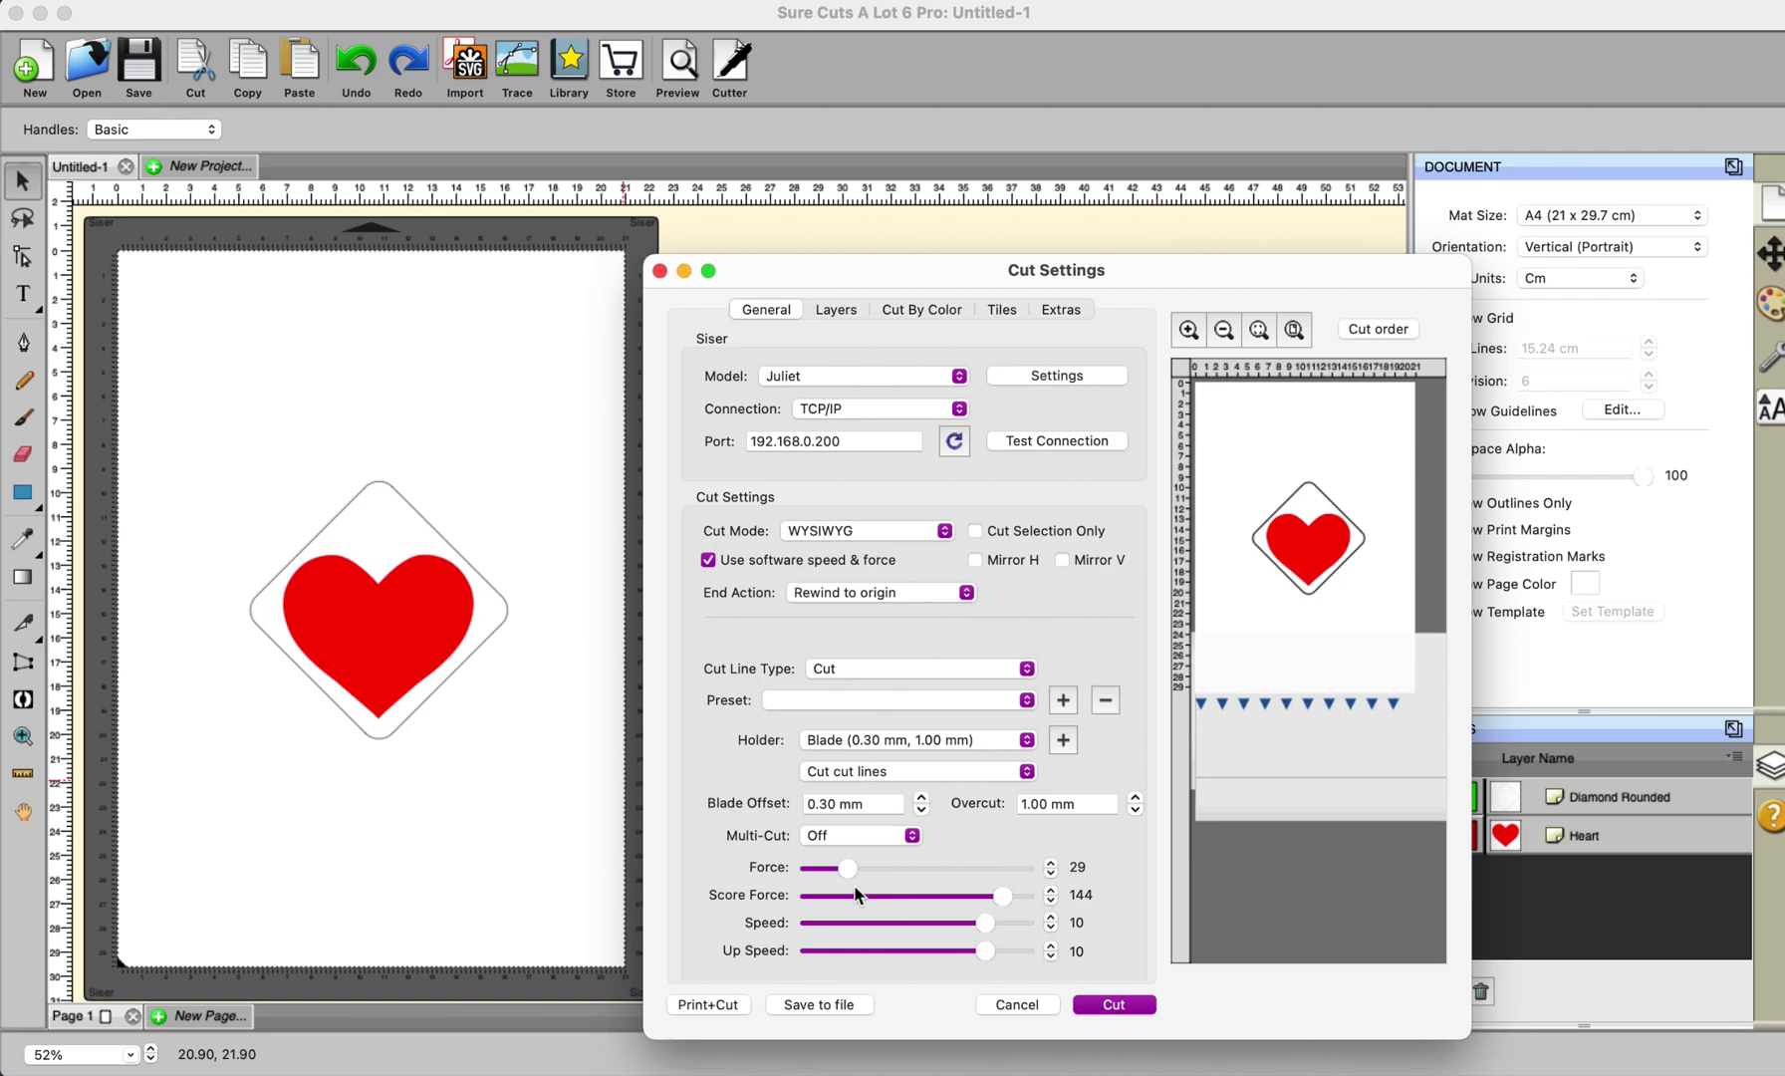
pyautogui.click(1010, 1008)
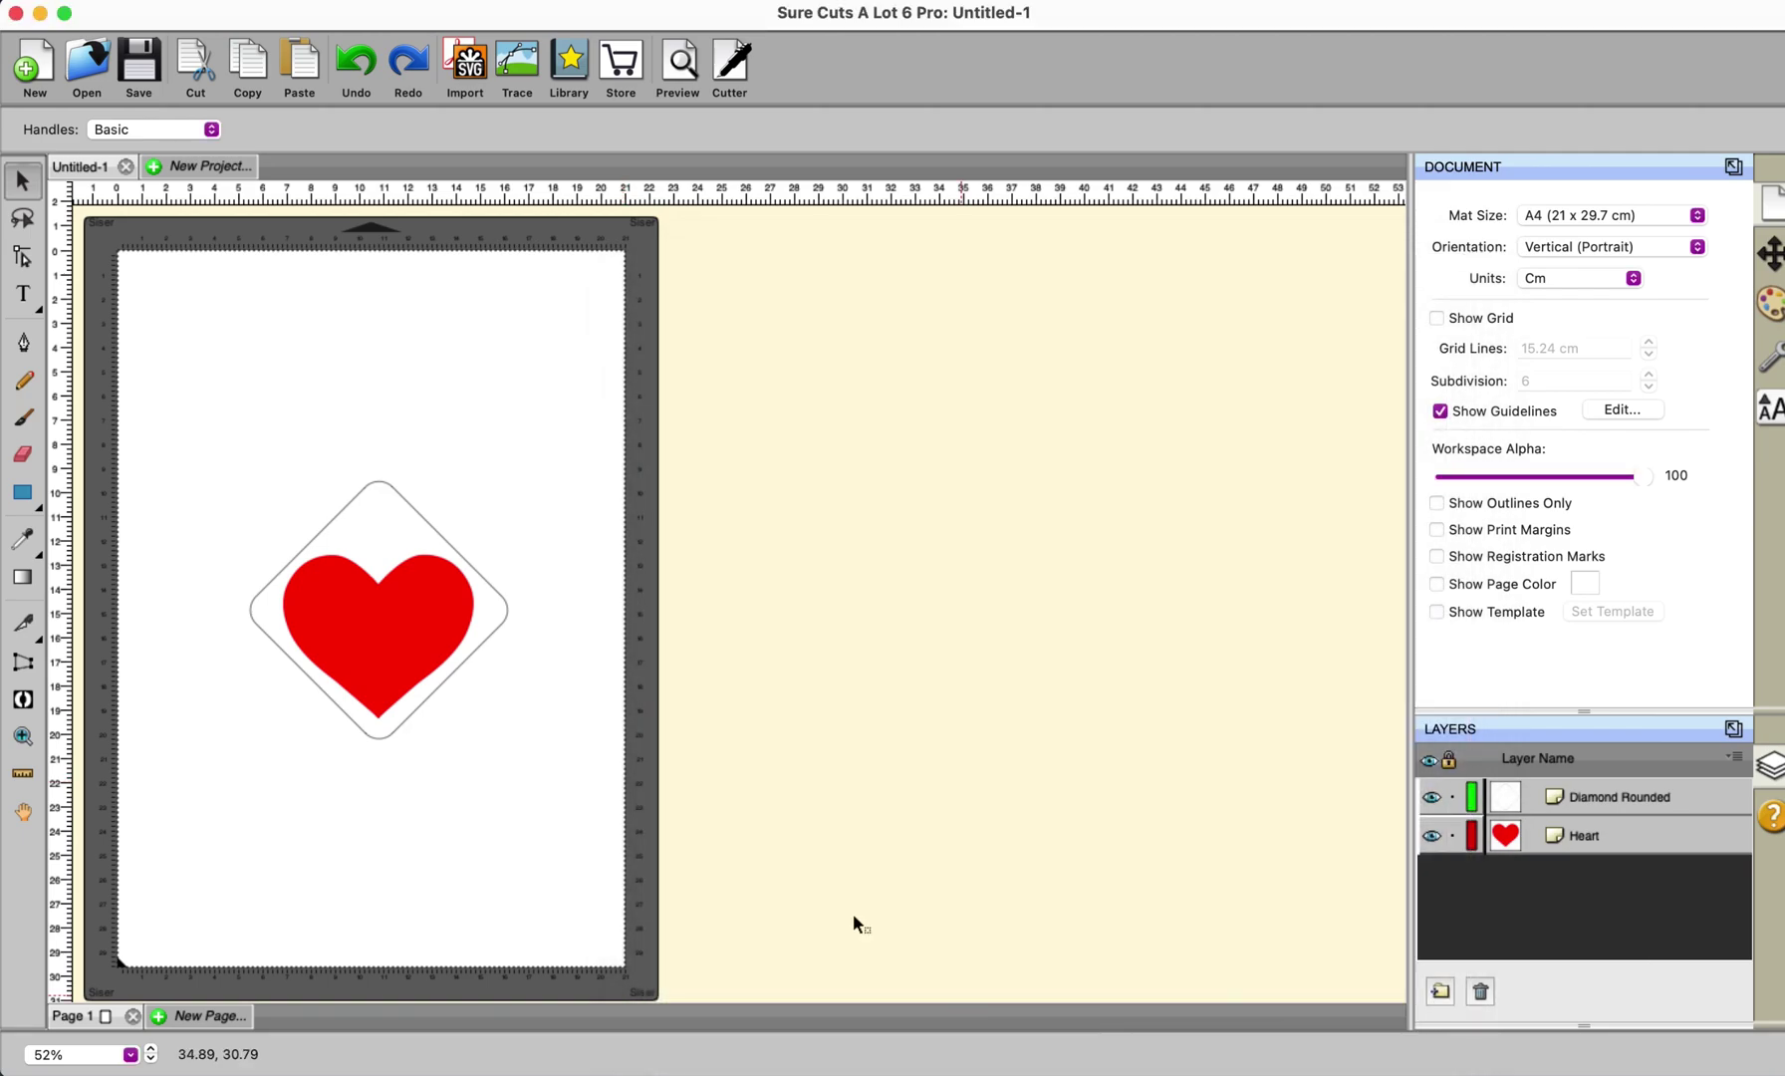
# - Preview the design's cut and score lines again and recheck the cutter's force settings
pyautogui.click(691, 72)
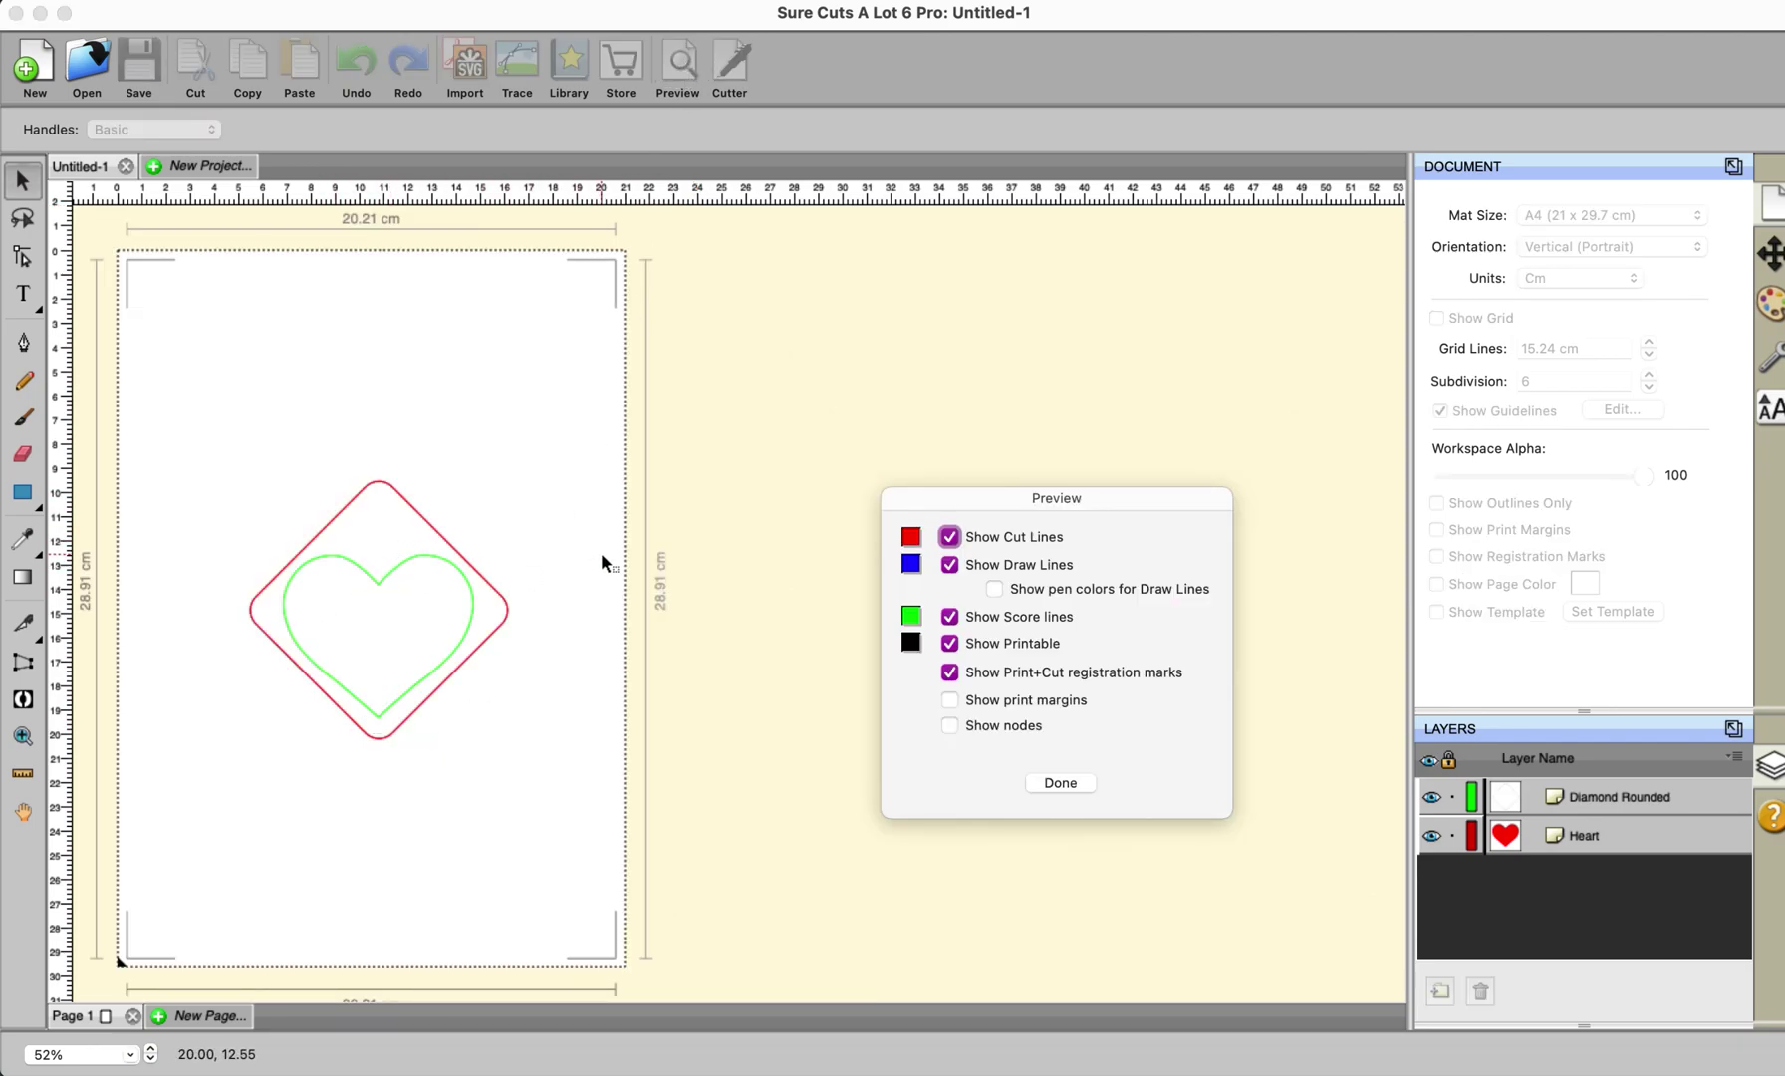
pyautogui.click(1060, 783)
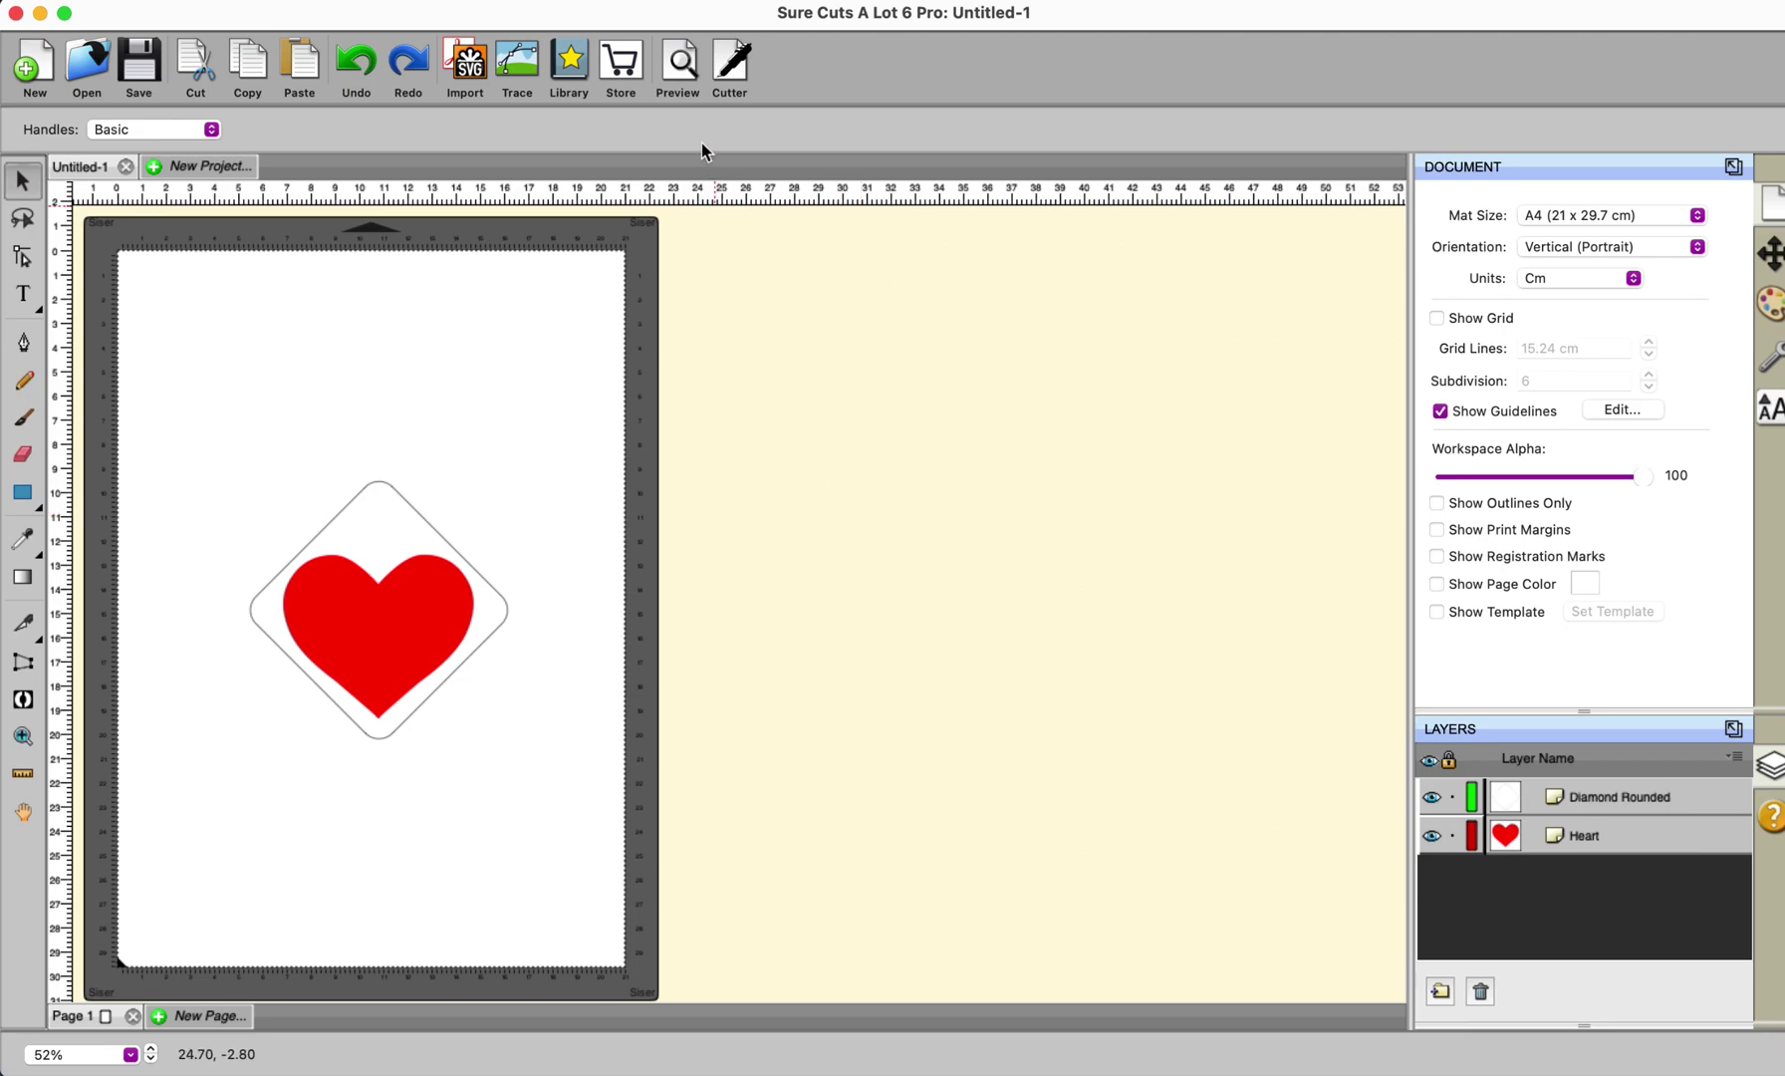
pyautogui.click(730, 68)
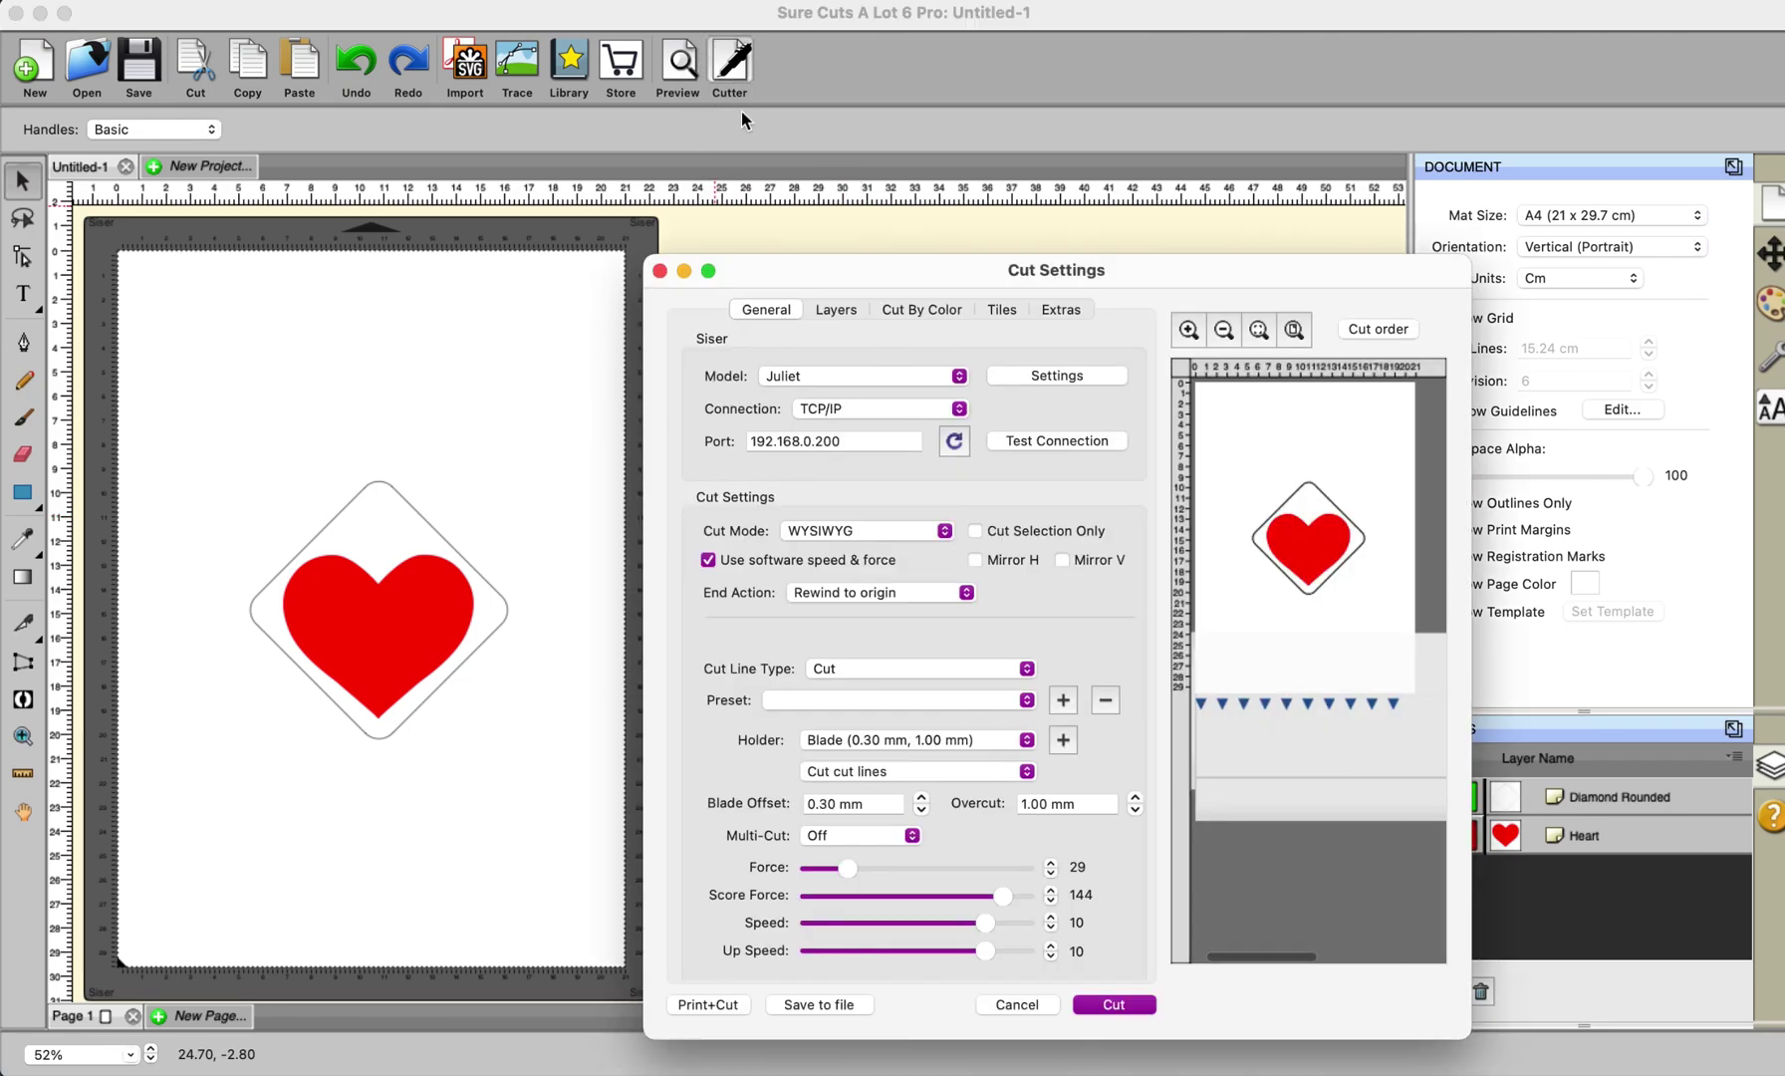
pyautogui.click(1028, 1005)
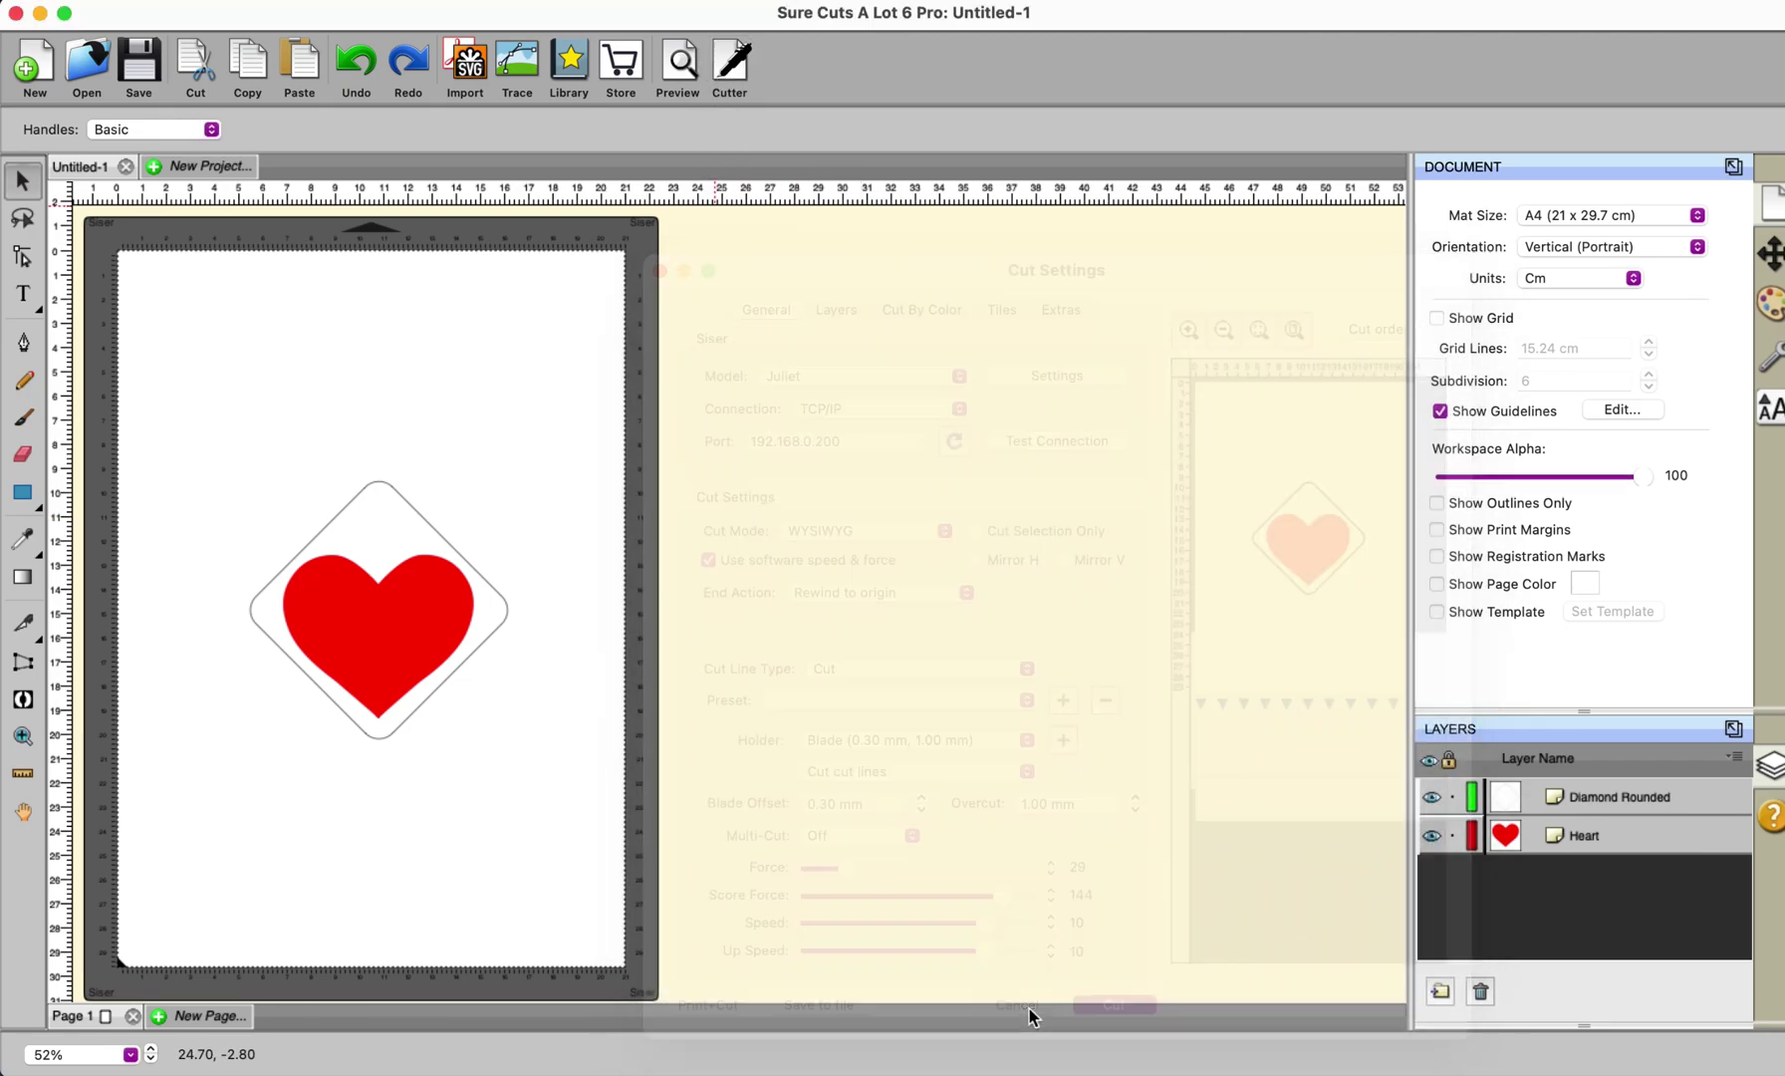
# - Try the < Custom Cut Preset > preset on the heart and check its effect in the cut settings
pyautogui.click(1774, 356)
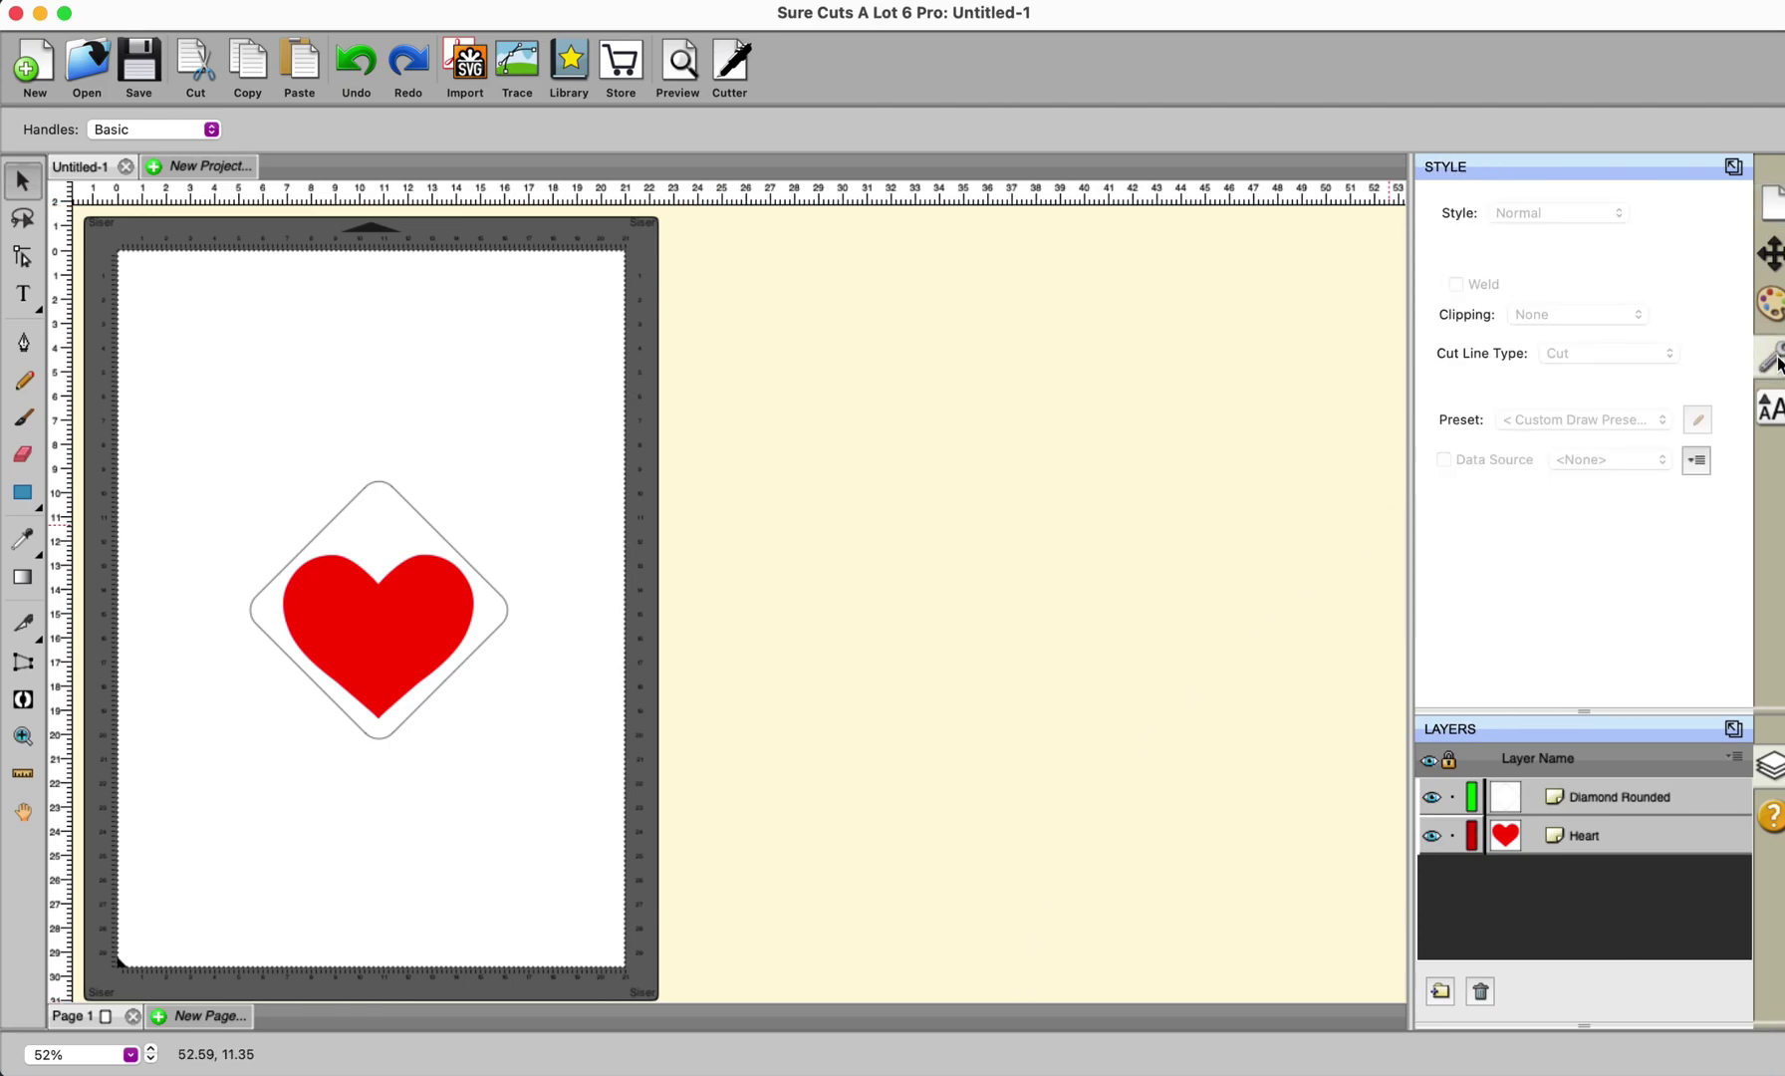
pyautogui.click(304, 608)
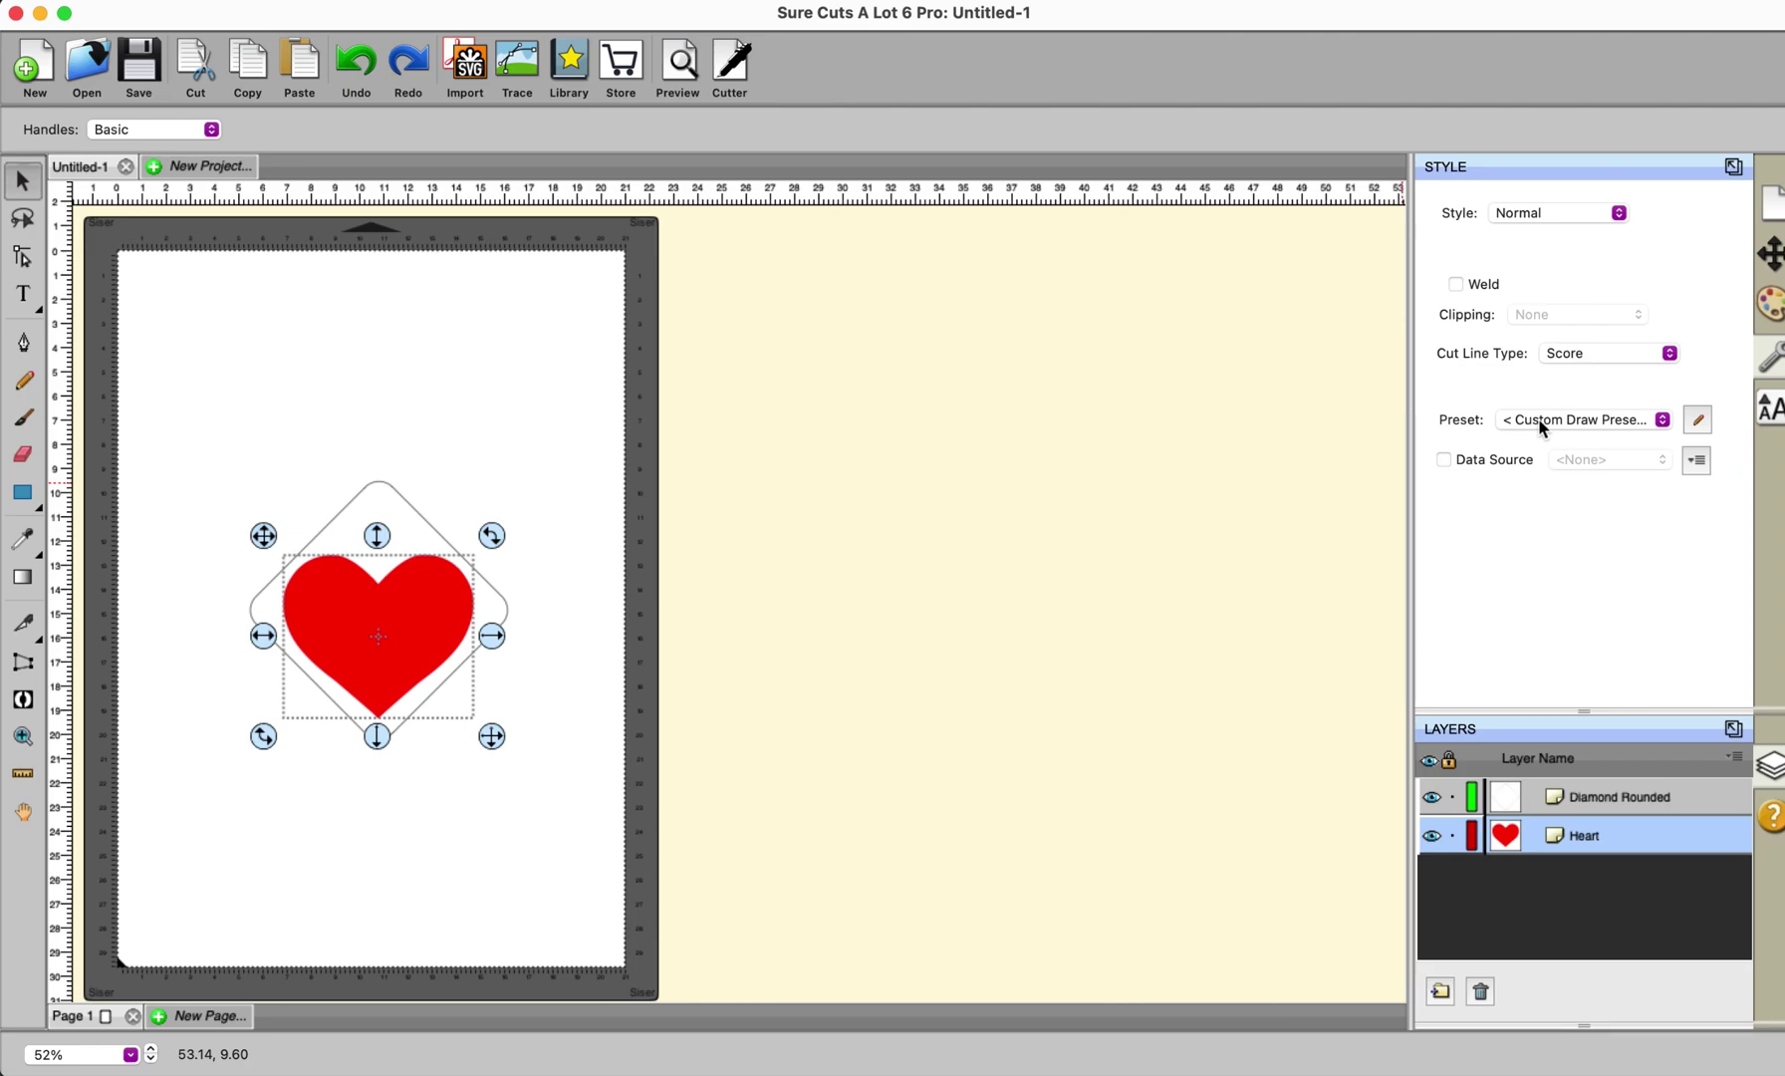
pyautogui.click(1662, 427)
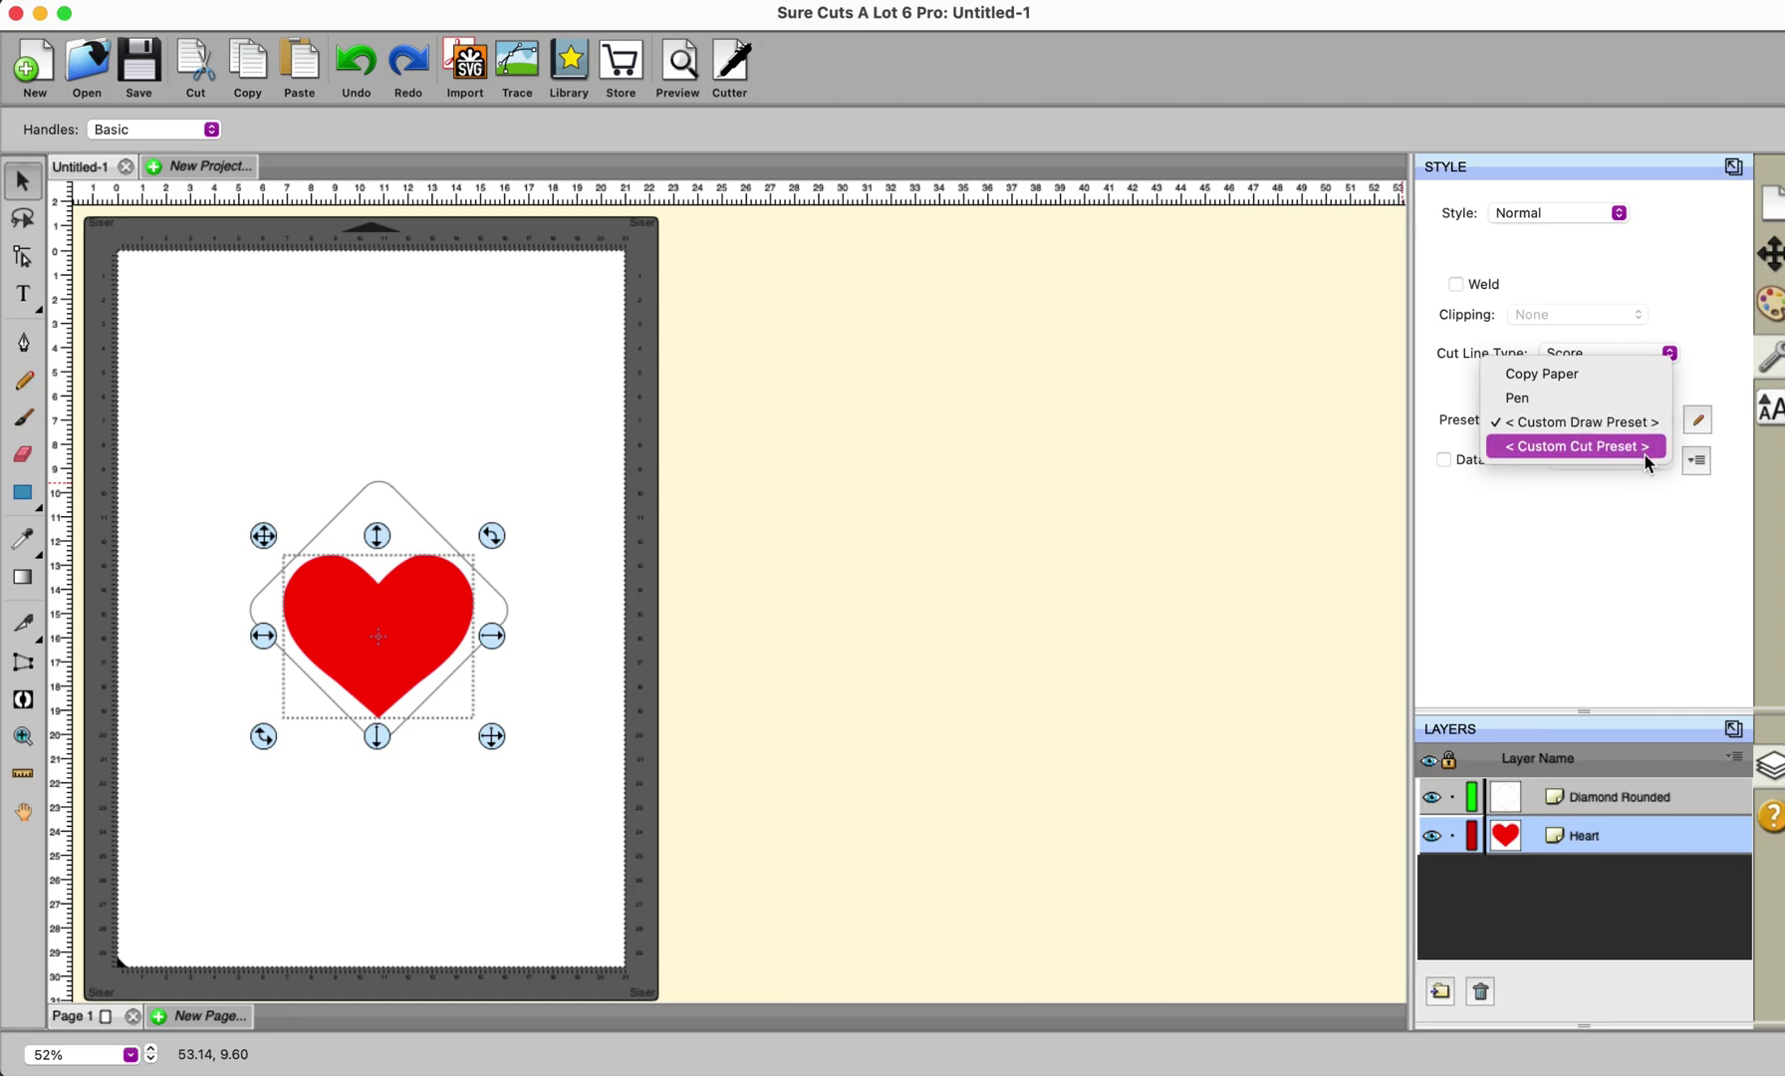
pyautogui.click(1649, 447)
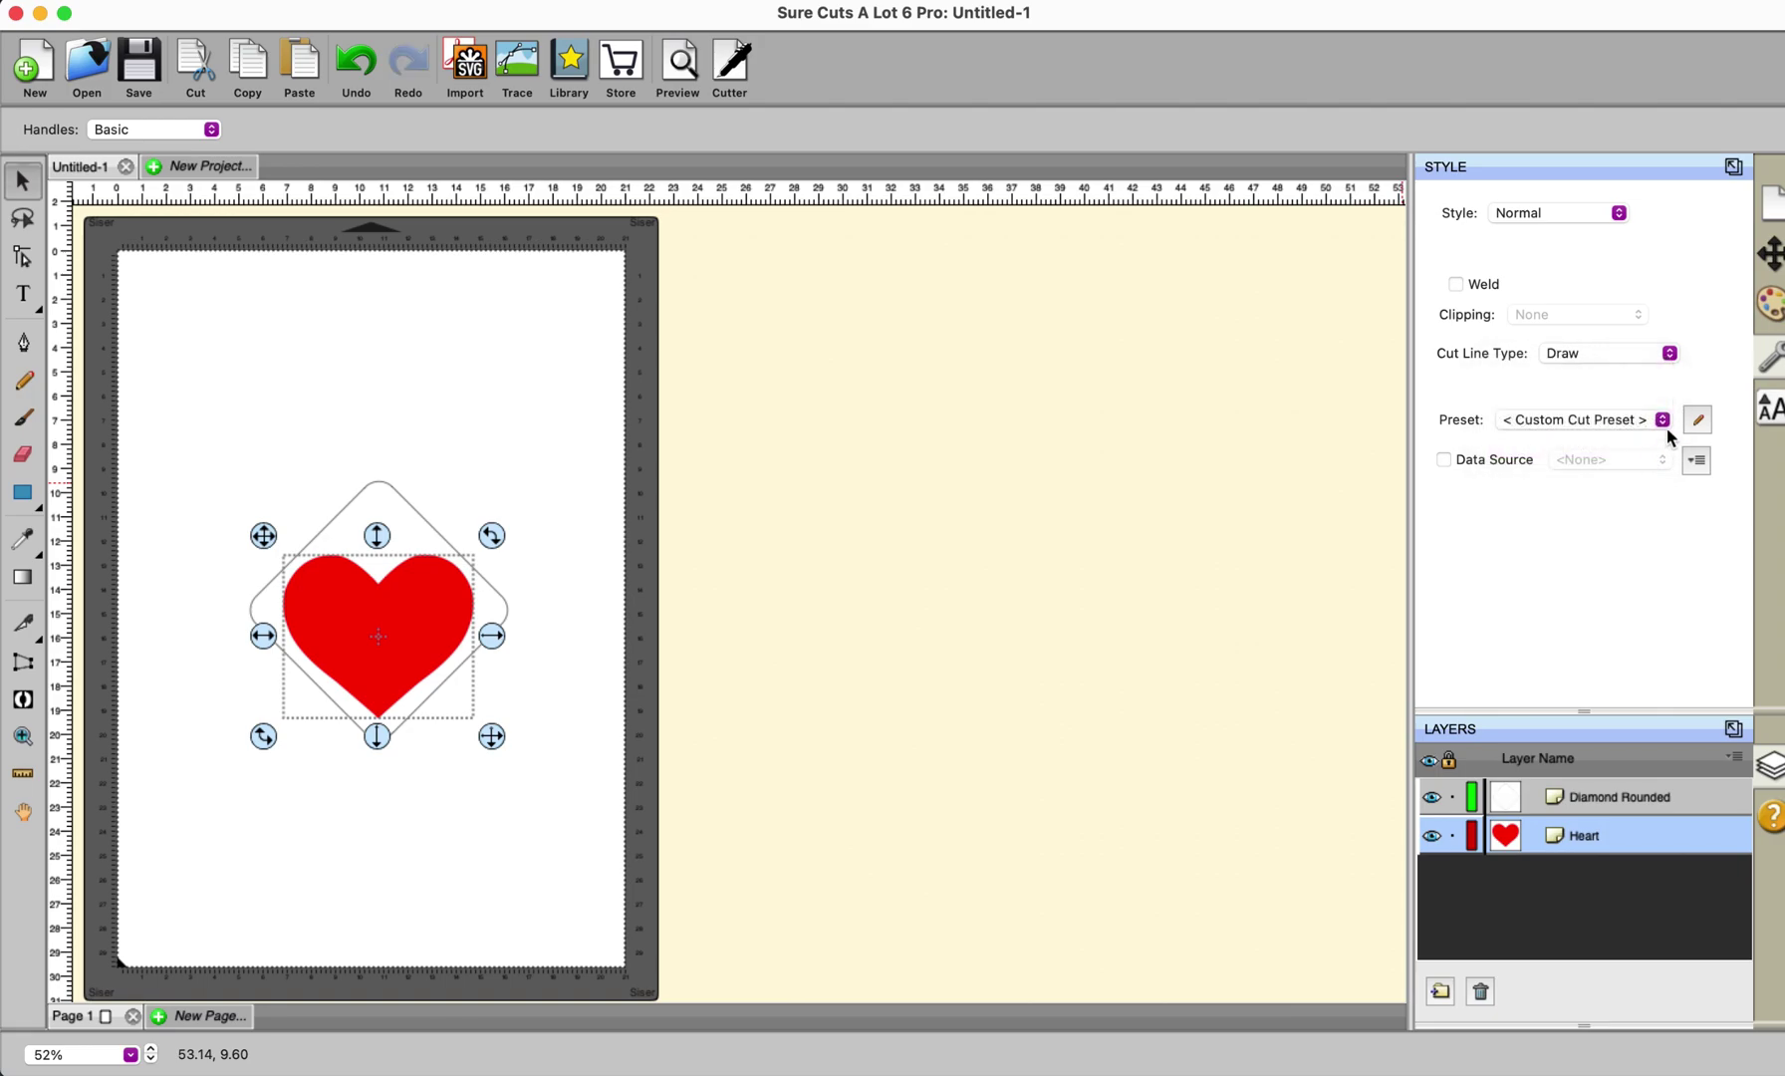
pyautogui.click(1667, 426)
pyautogui.click(1667, 425)
pyautogui.click(731, 61)
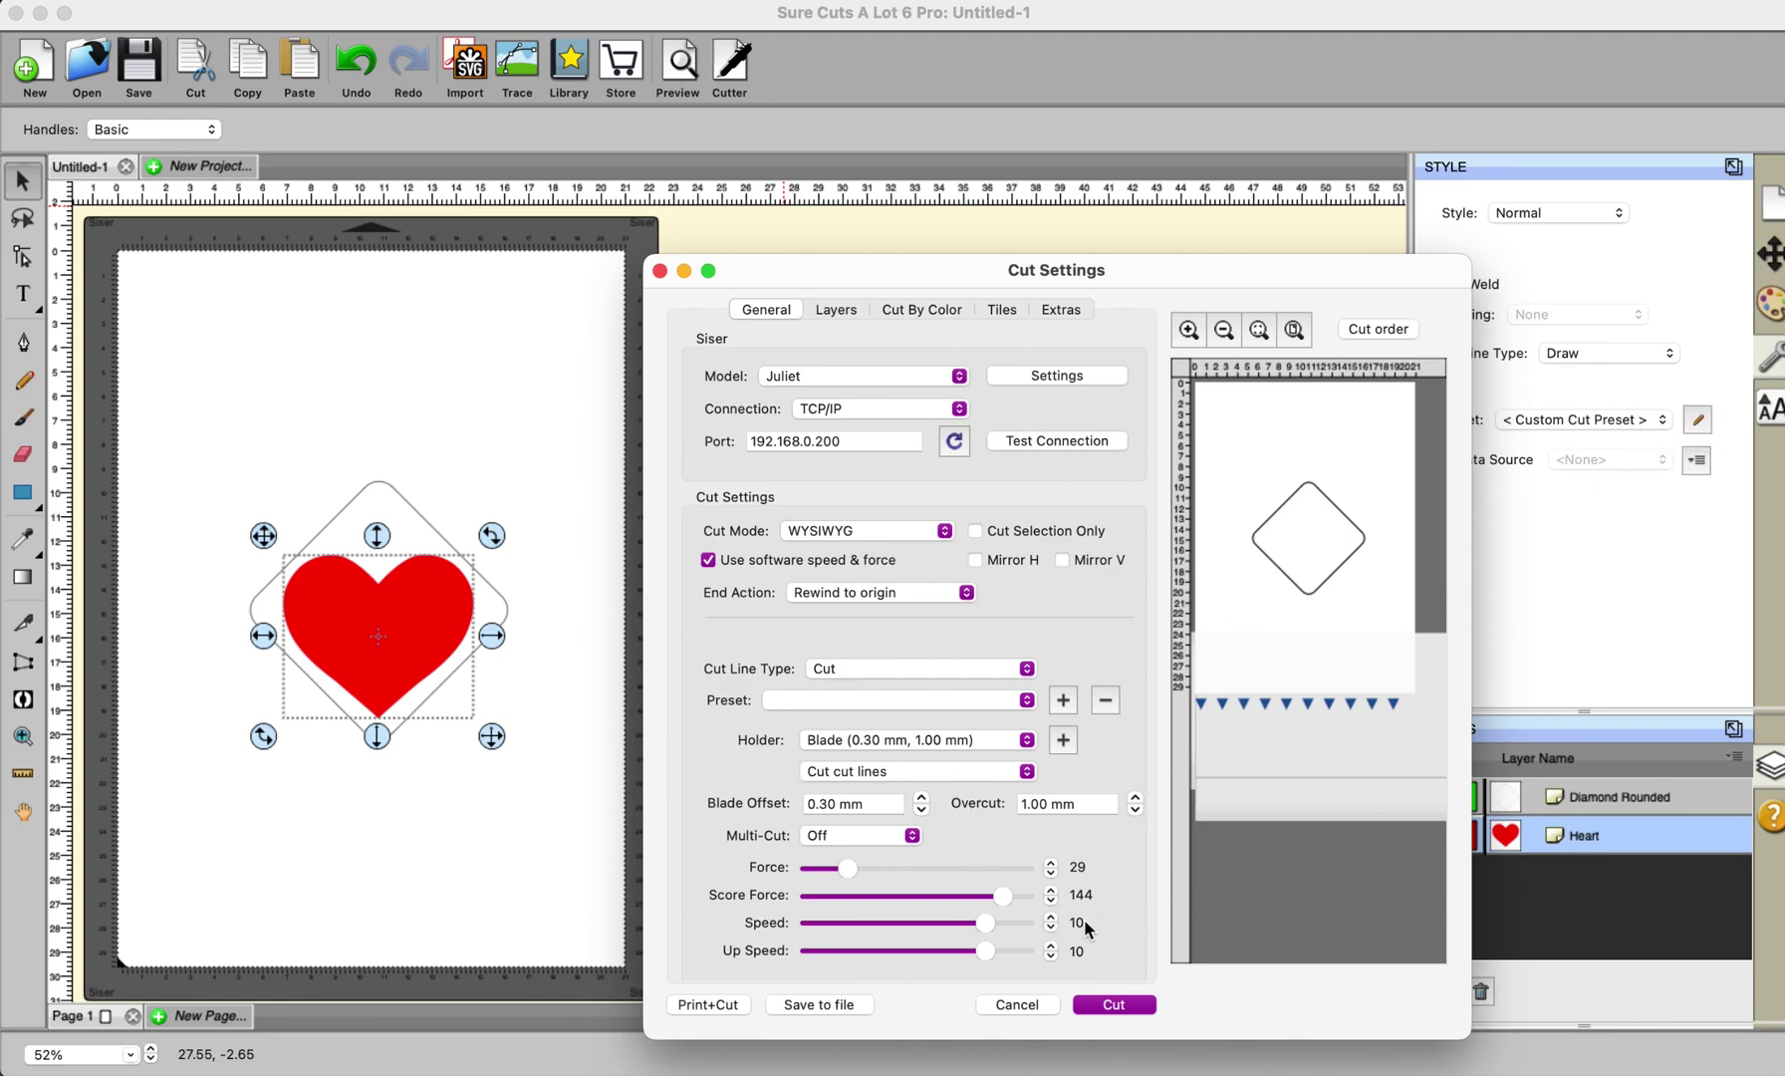
pyautogui.click(1017, 1004)
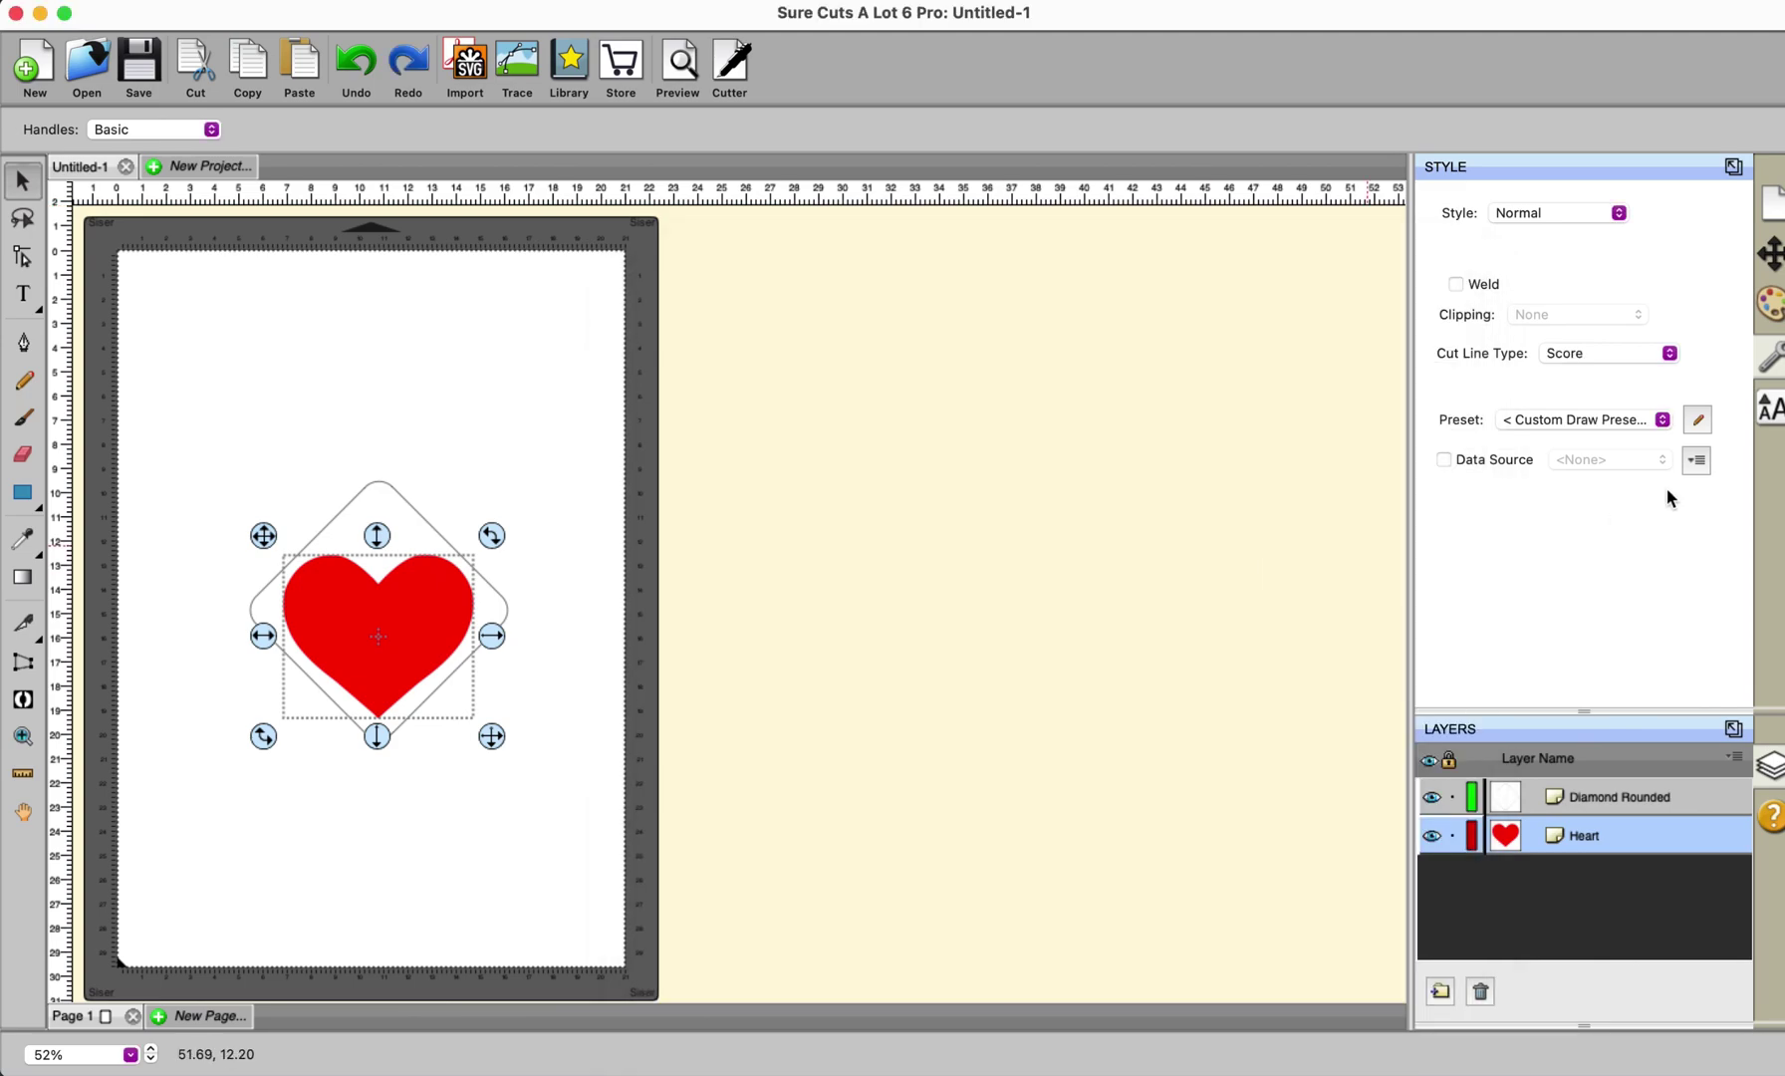
# - Set the heart's cut line type to Cut and lower the score force to 12 in the cut settings
pyautogui.click(1670, 355)
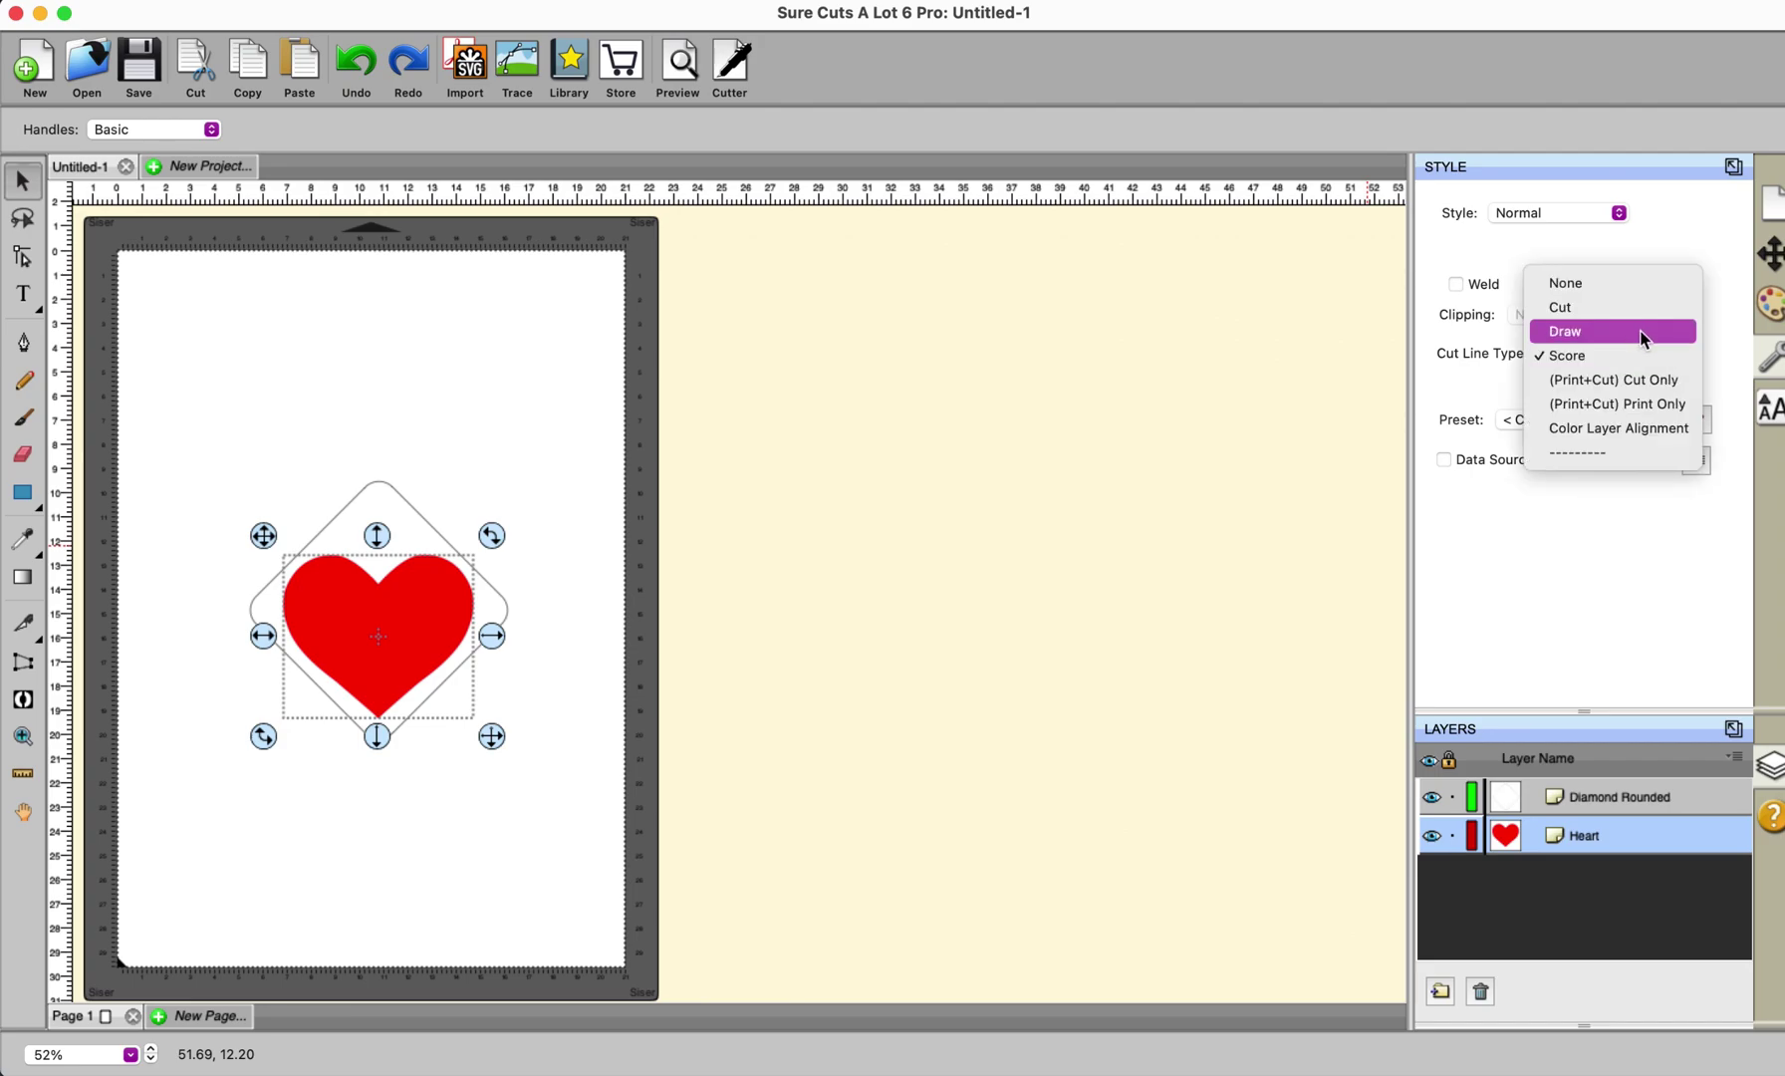
pyautogui.click(1618, 306)
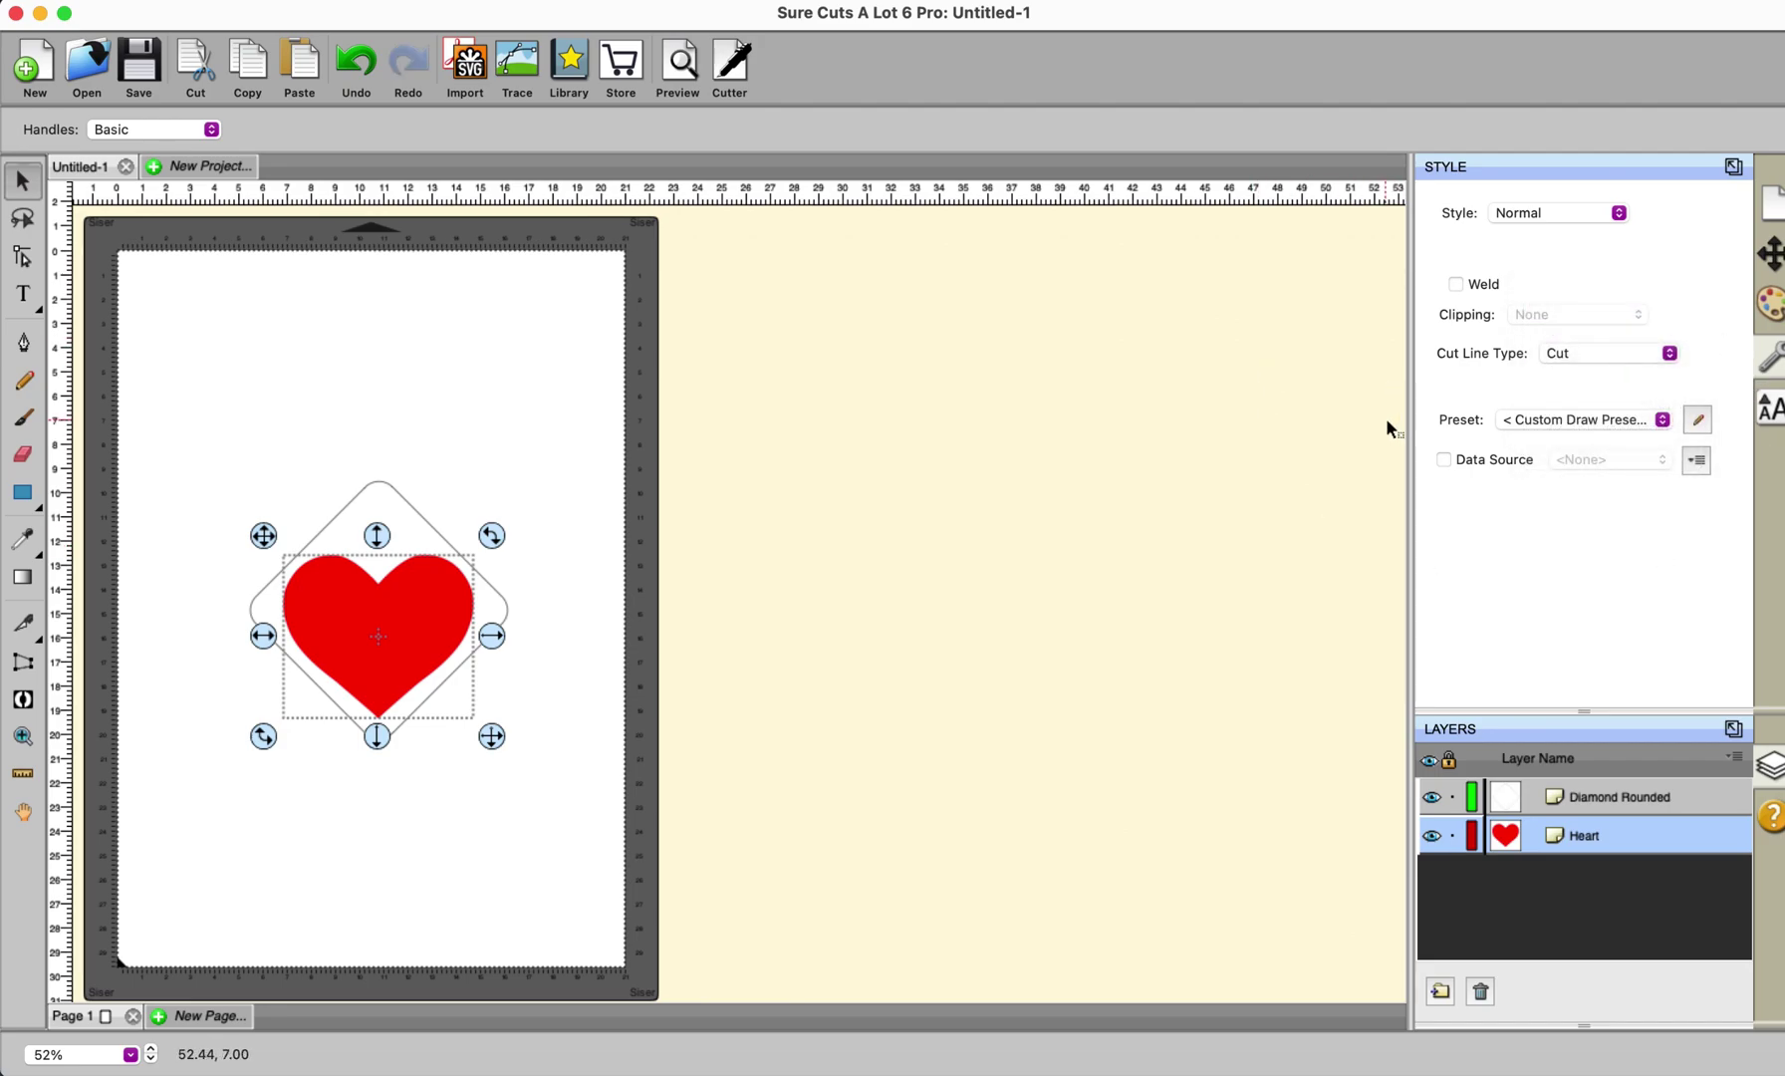
pyautogui.click(732, 76)
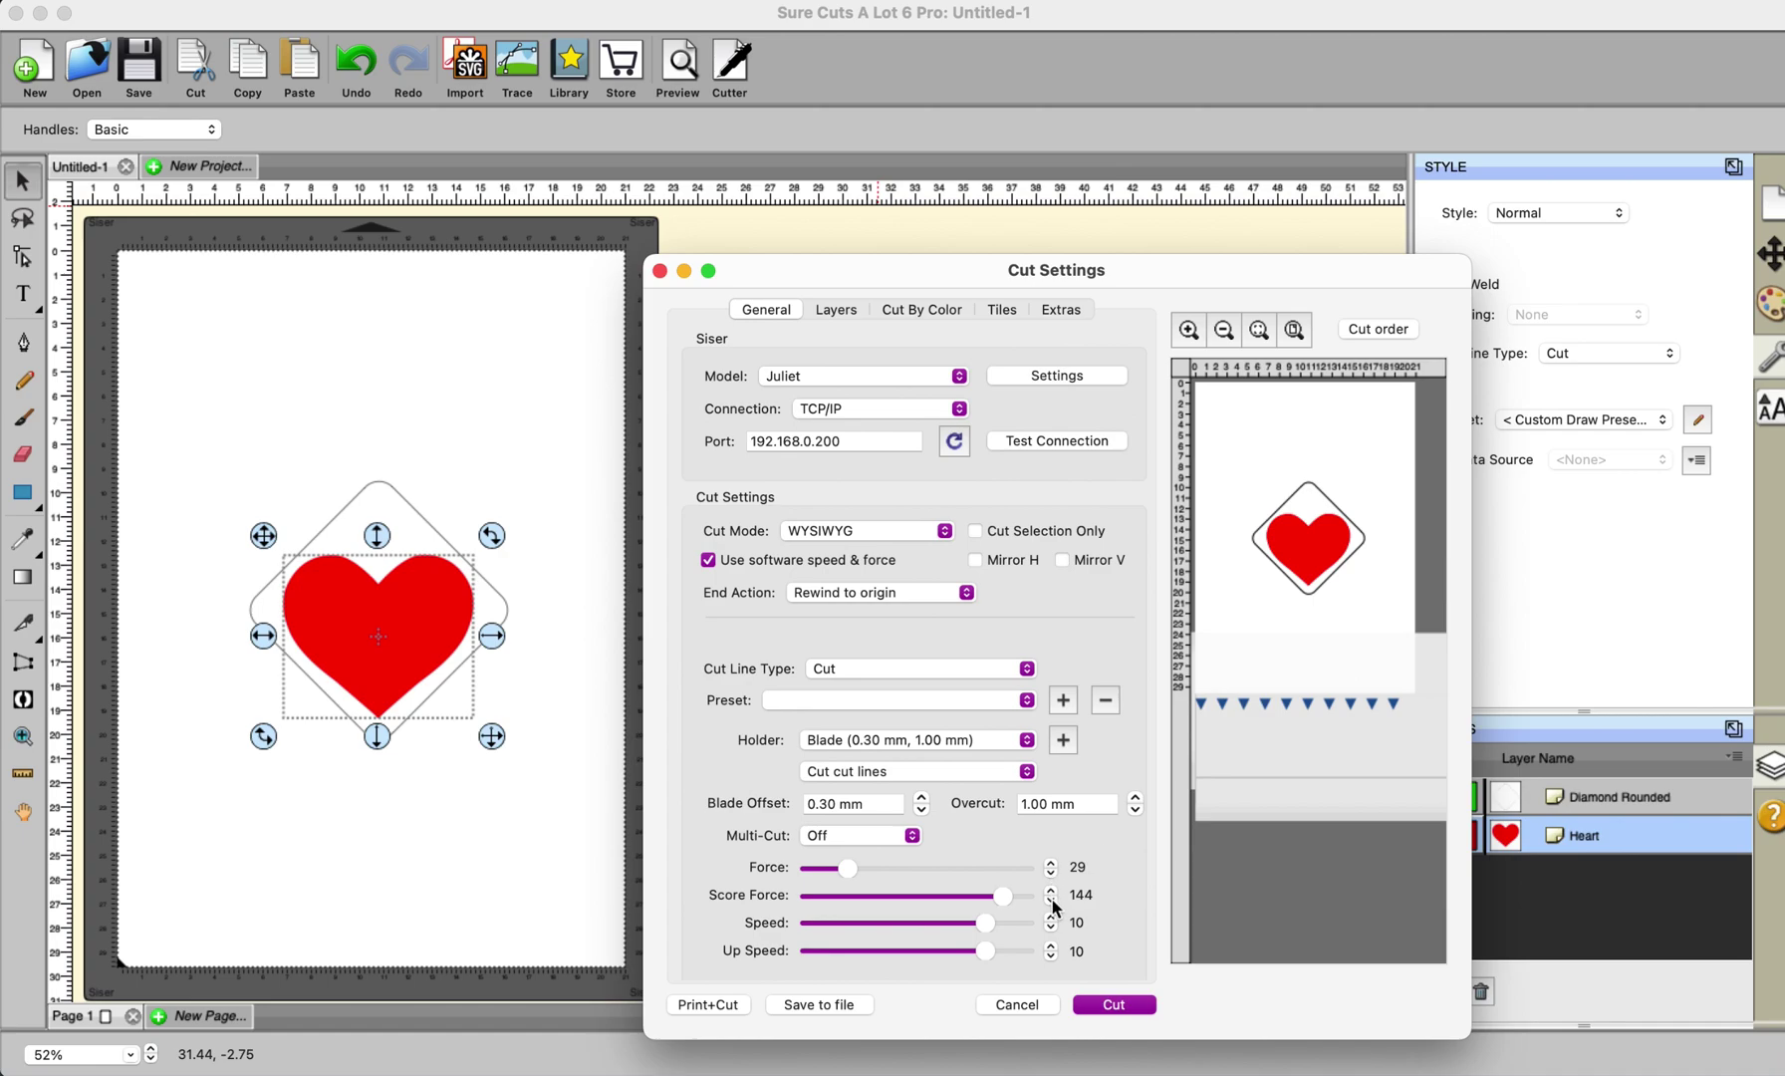
pyautogui.moveTo(1003, 894); pyautogui.dragTo(823, 896)
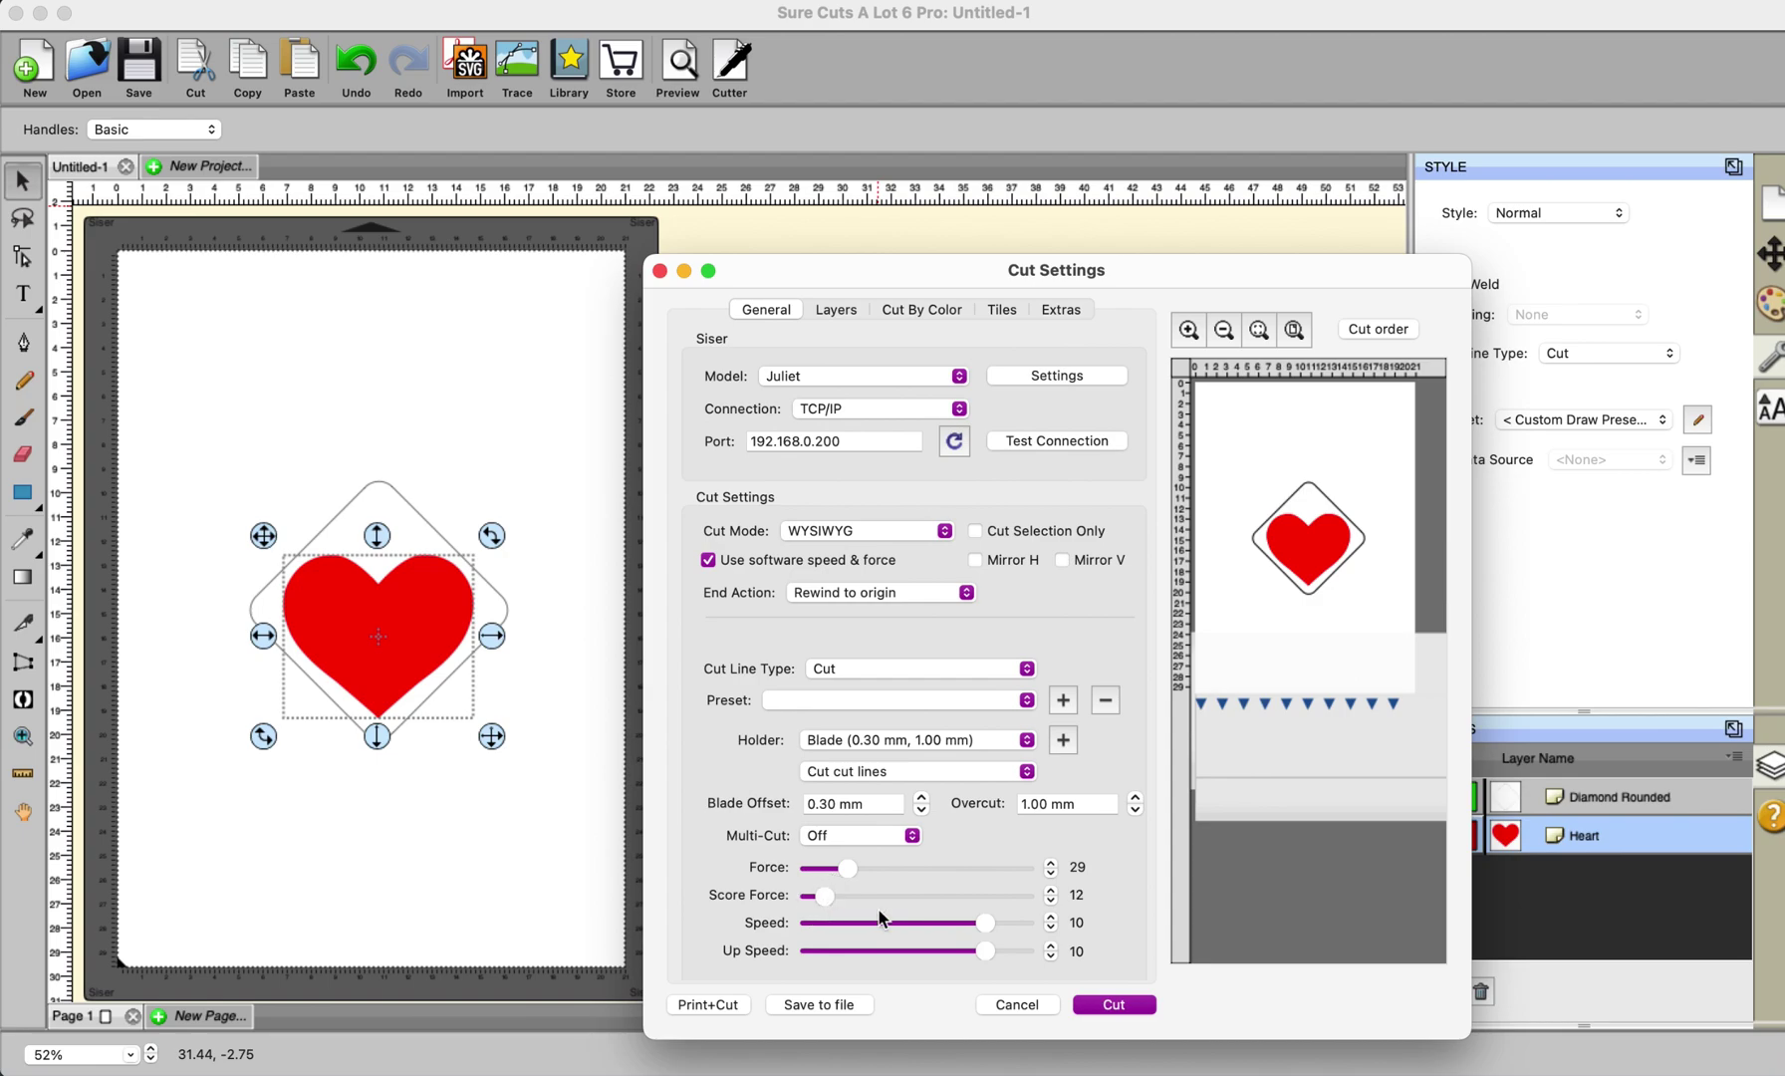
pyautogui.click(1012, 1006)
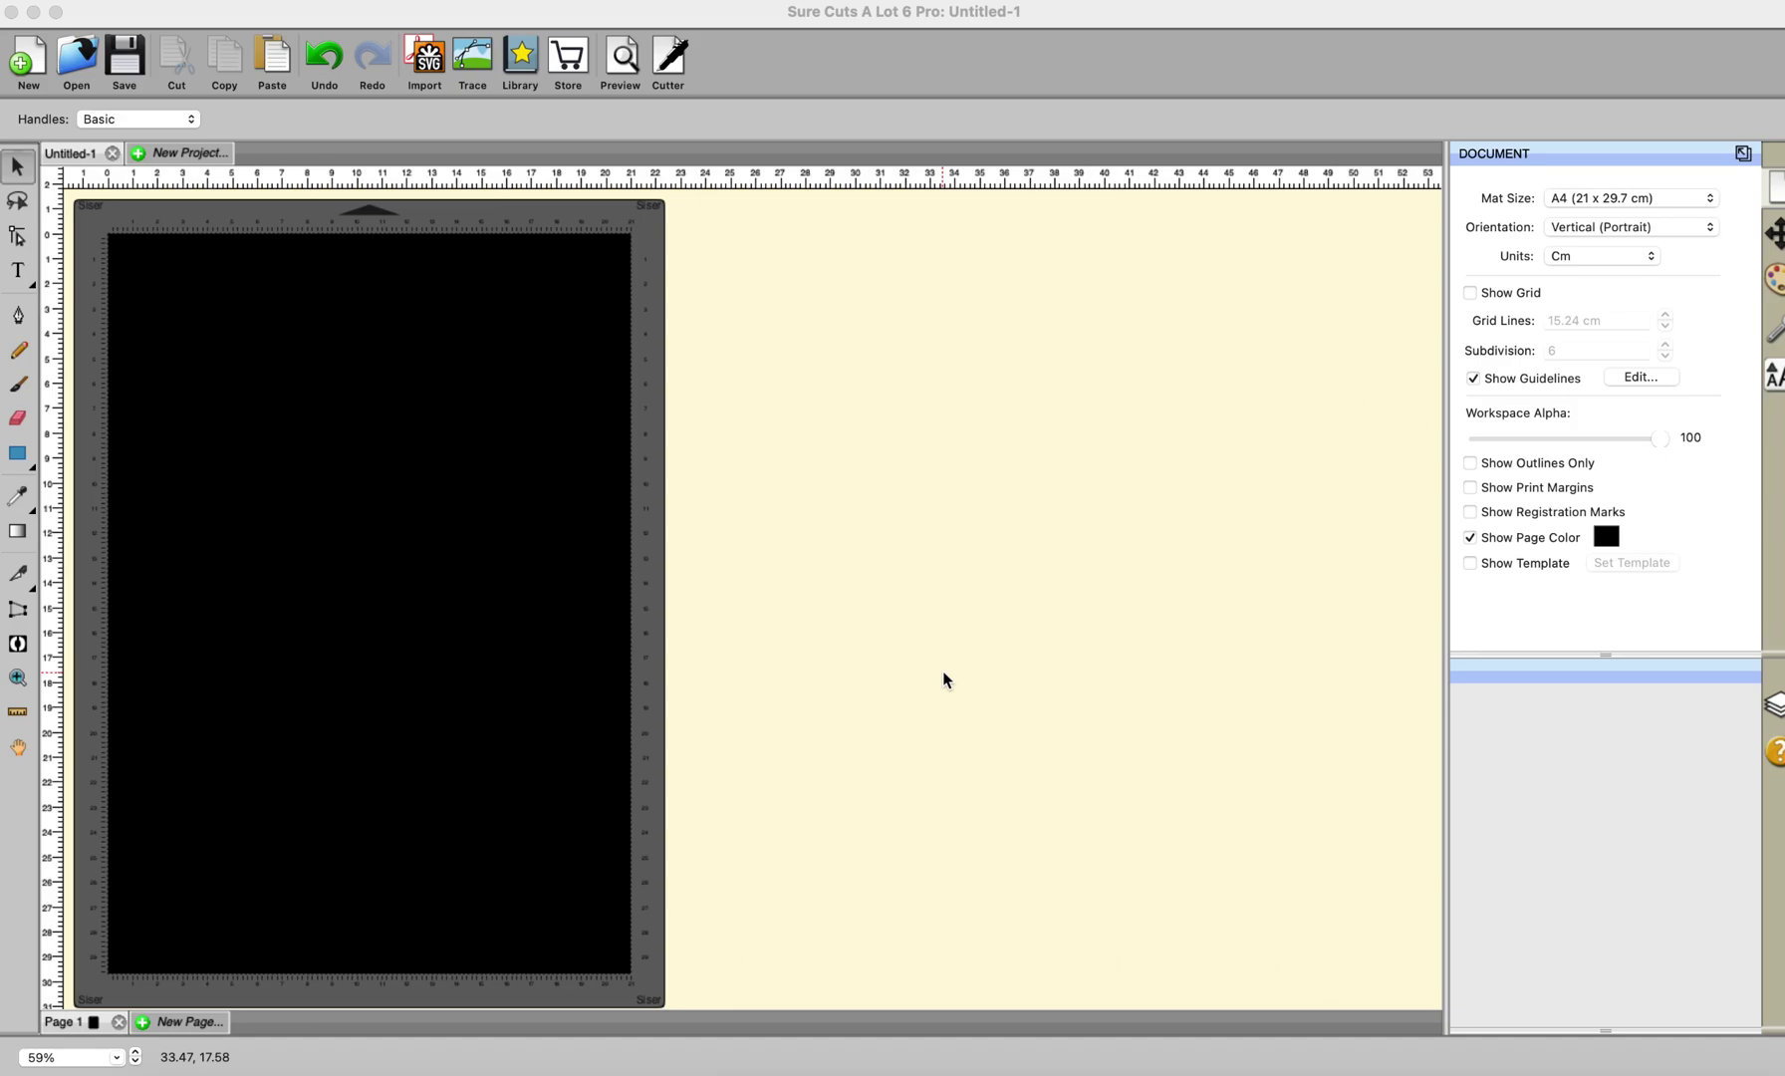
# - Import Untitled_Artwork.png from the Downloads folder onto the black page
pyautogui.click(426, 58)
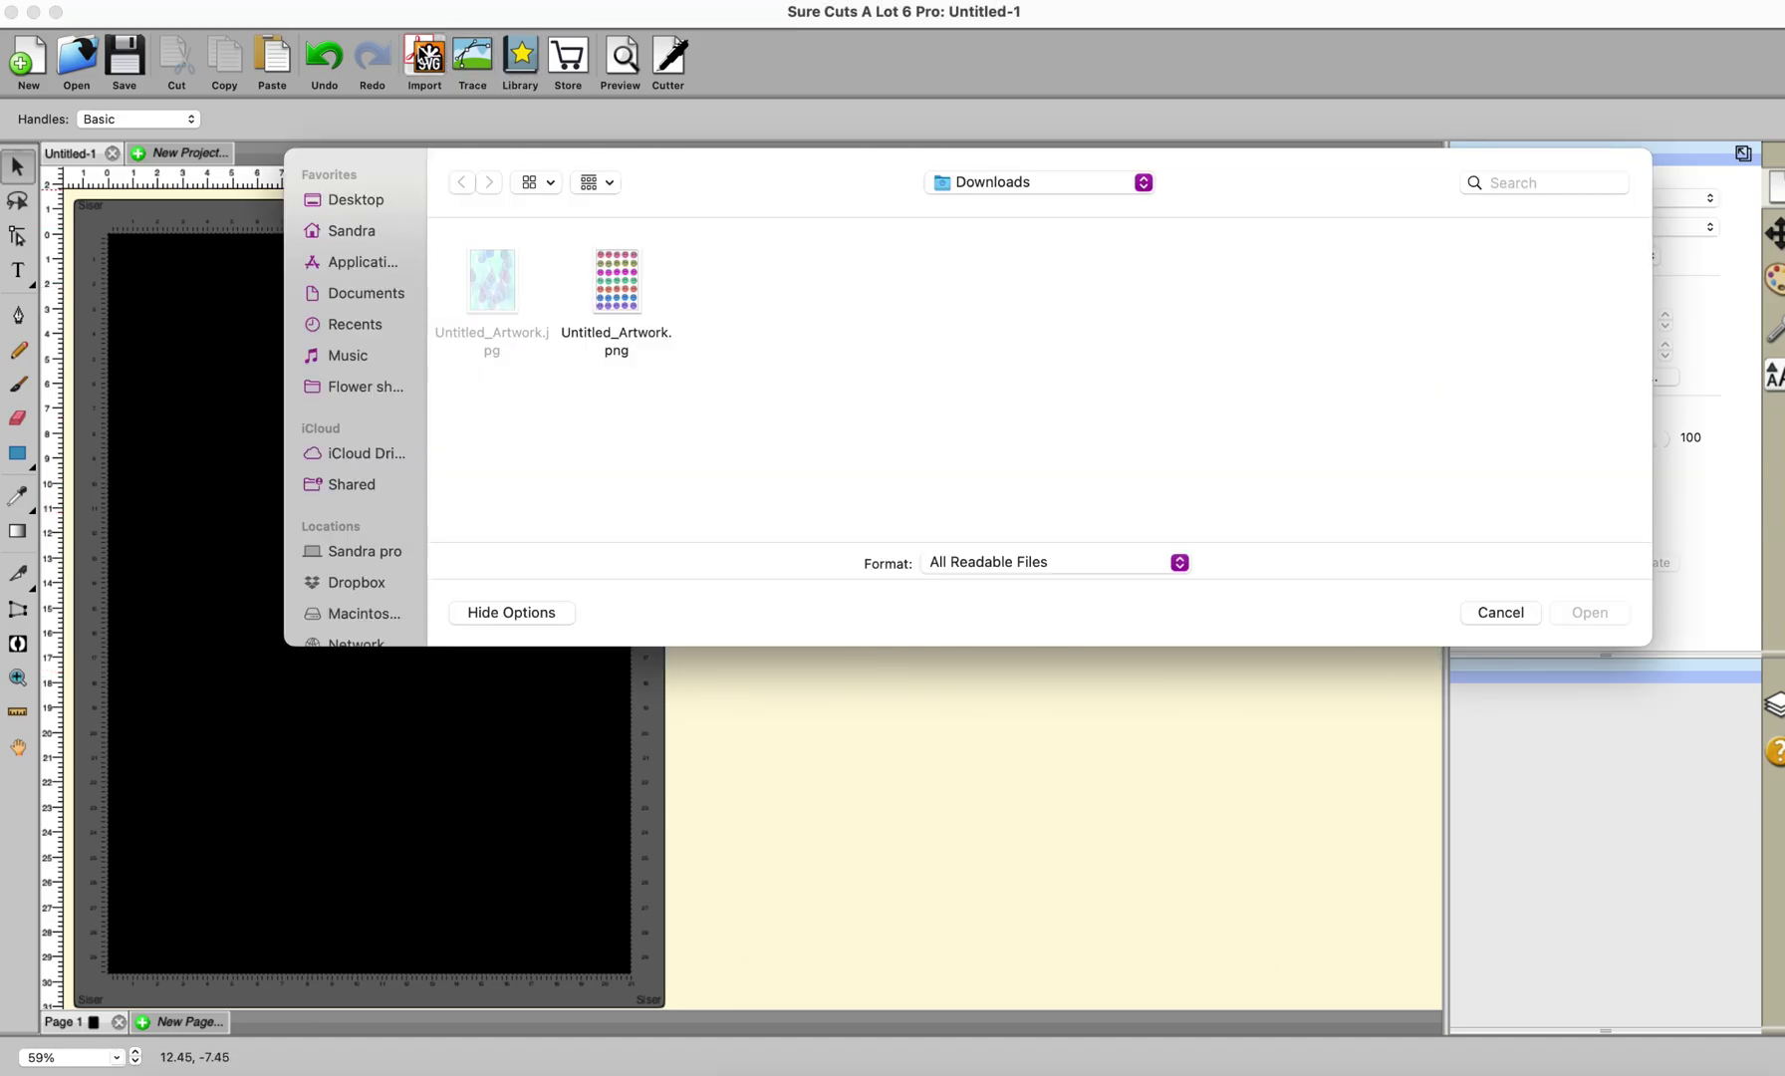
pyautogui.click(618, 301)
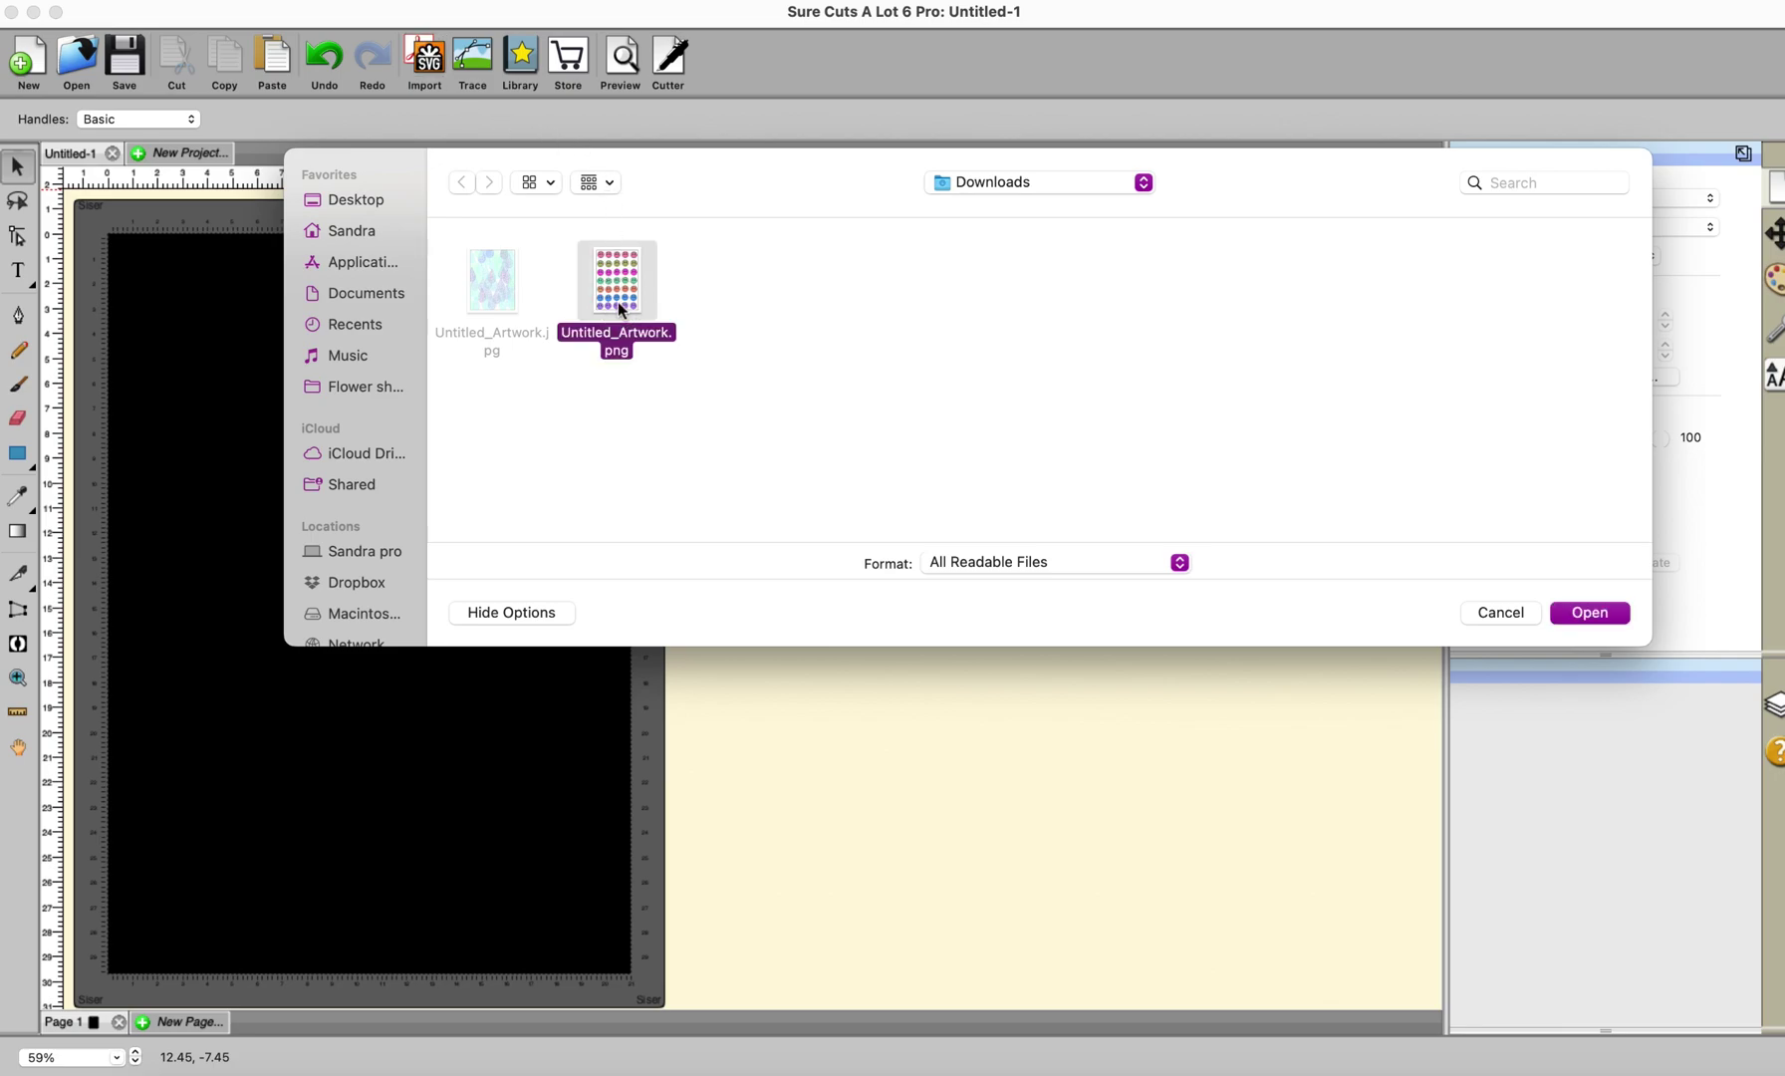
pyautogui.click(1589, 613)
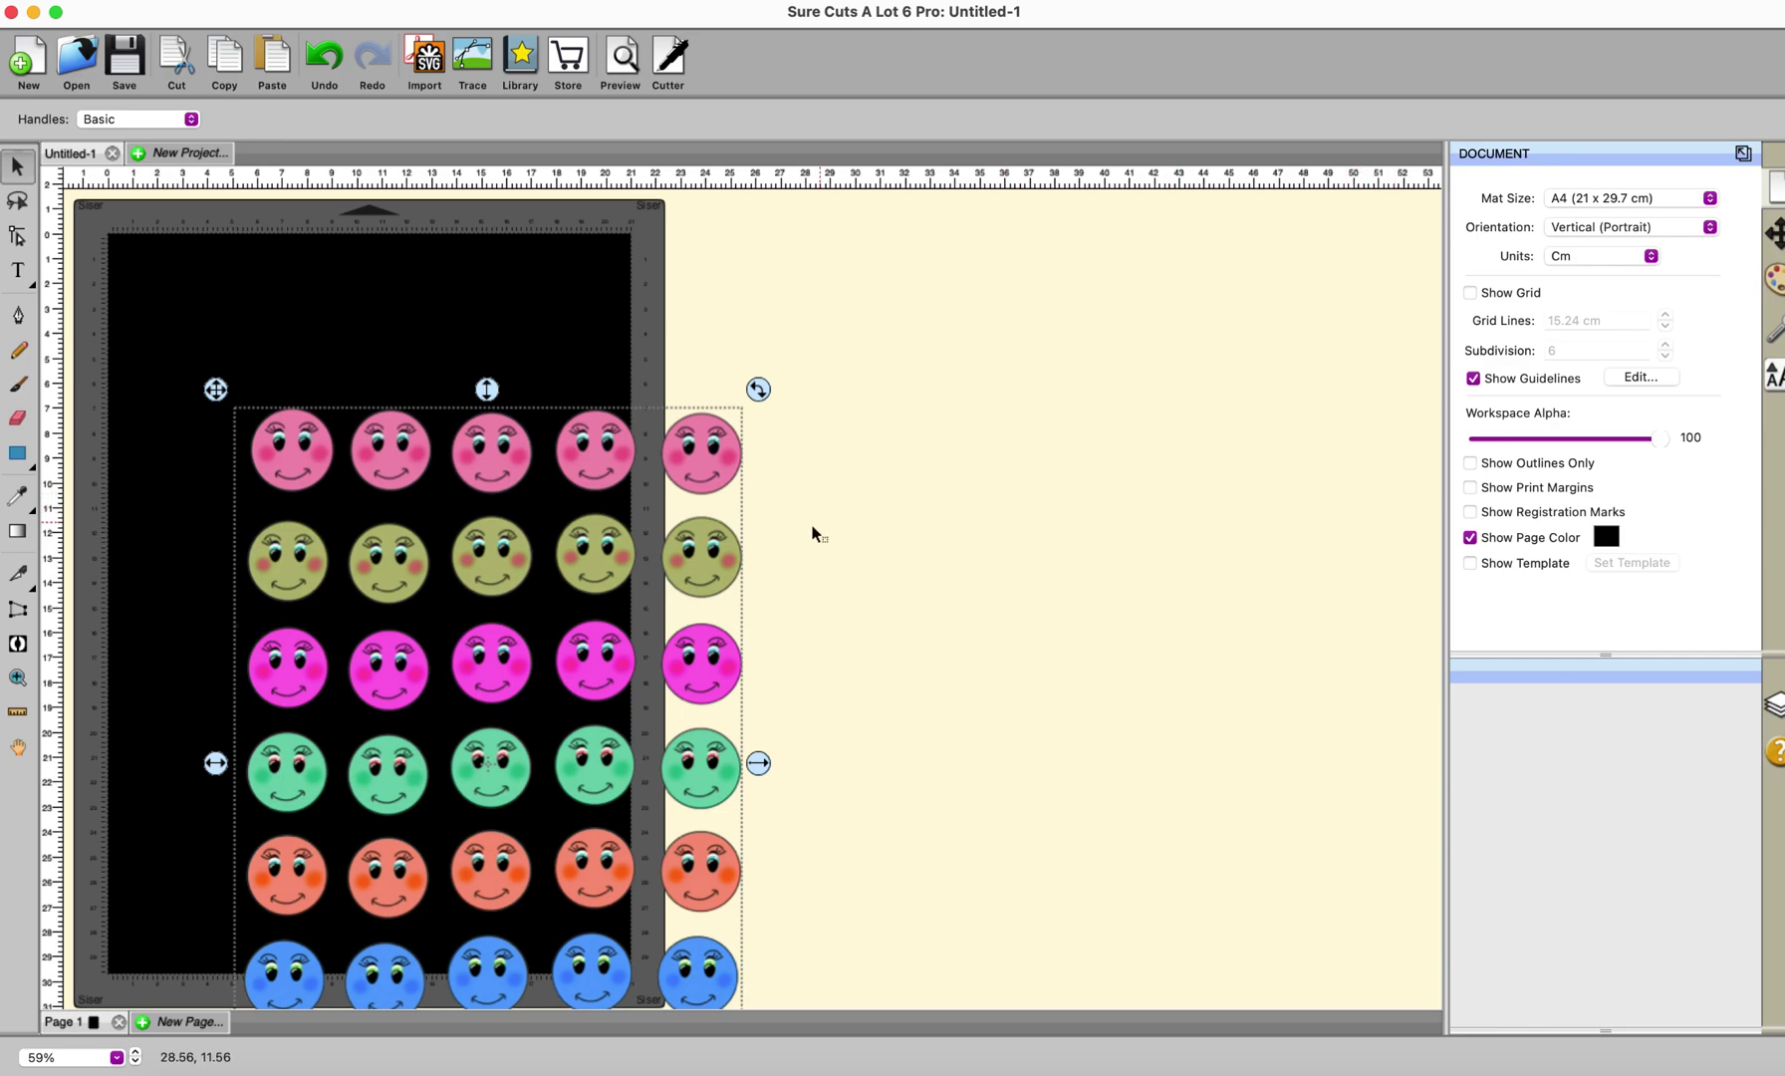
# - Move the smiley artwork onto the A4 page and scale it to about 19.11 x 26.84 cm
pyautogui.moveTo(719, 560); pyautogui.dragTo(593, 427)
pyautogui.moveTo(633, 985); pyautogui.dragTo(615, 962)
pyautogui.moveTo(605, 948); pyautogui.dragTo(605, 948)
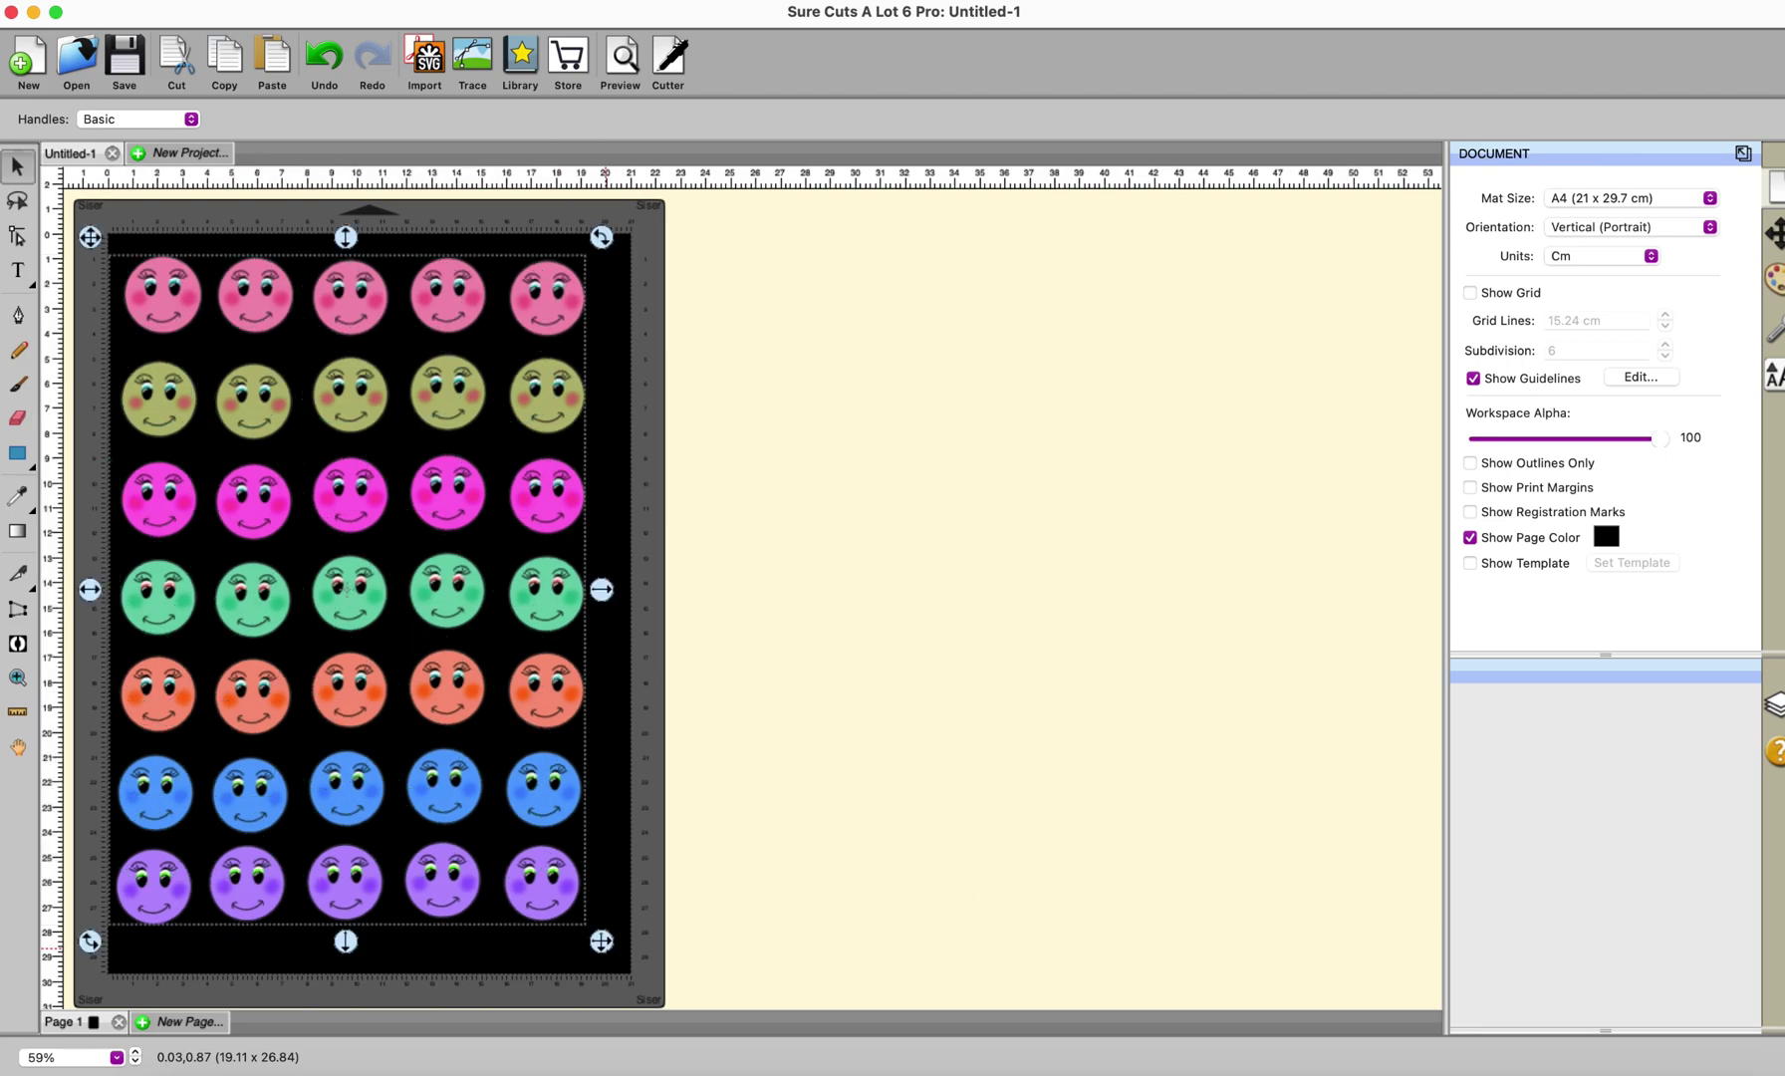
pyautogui.click(469, 607)
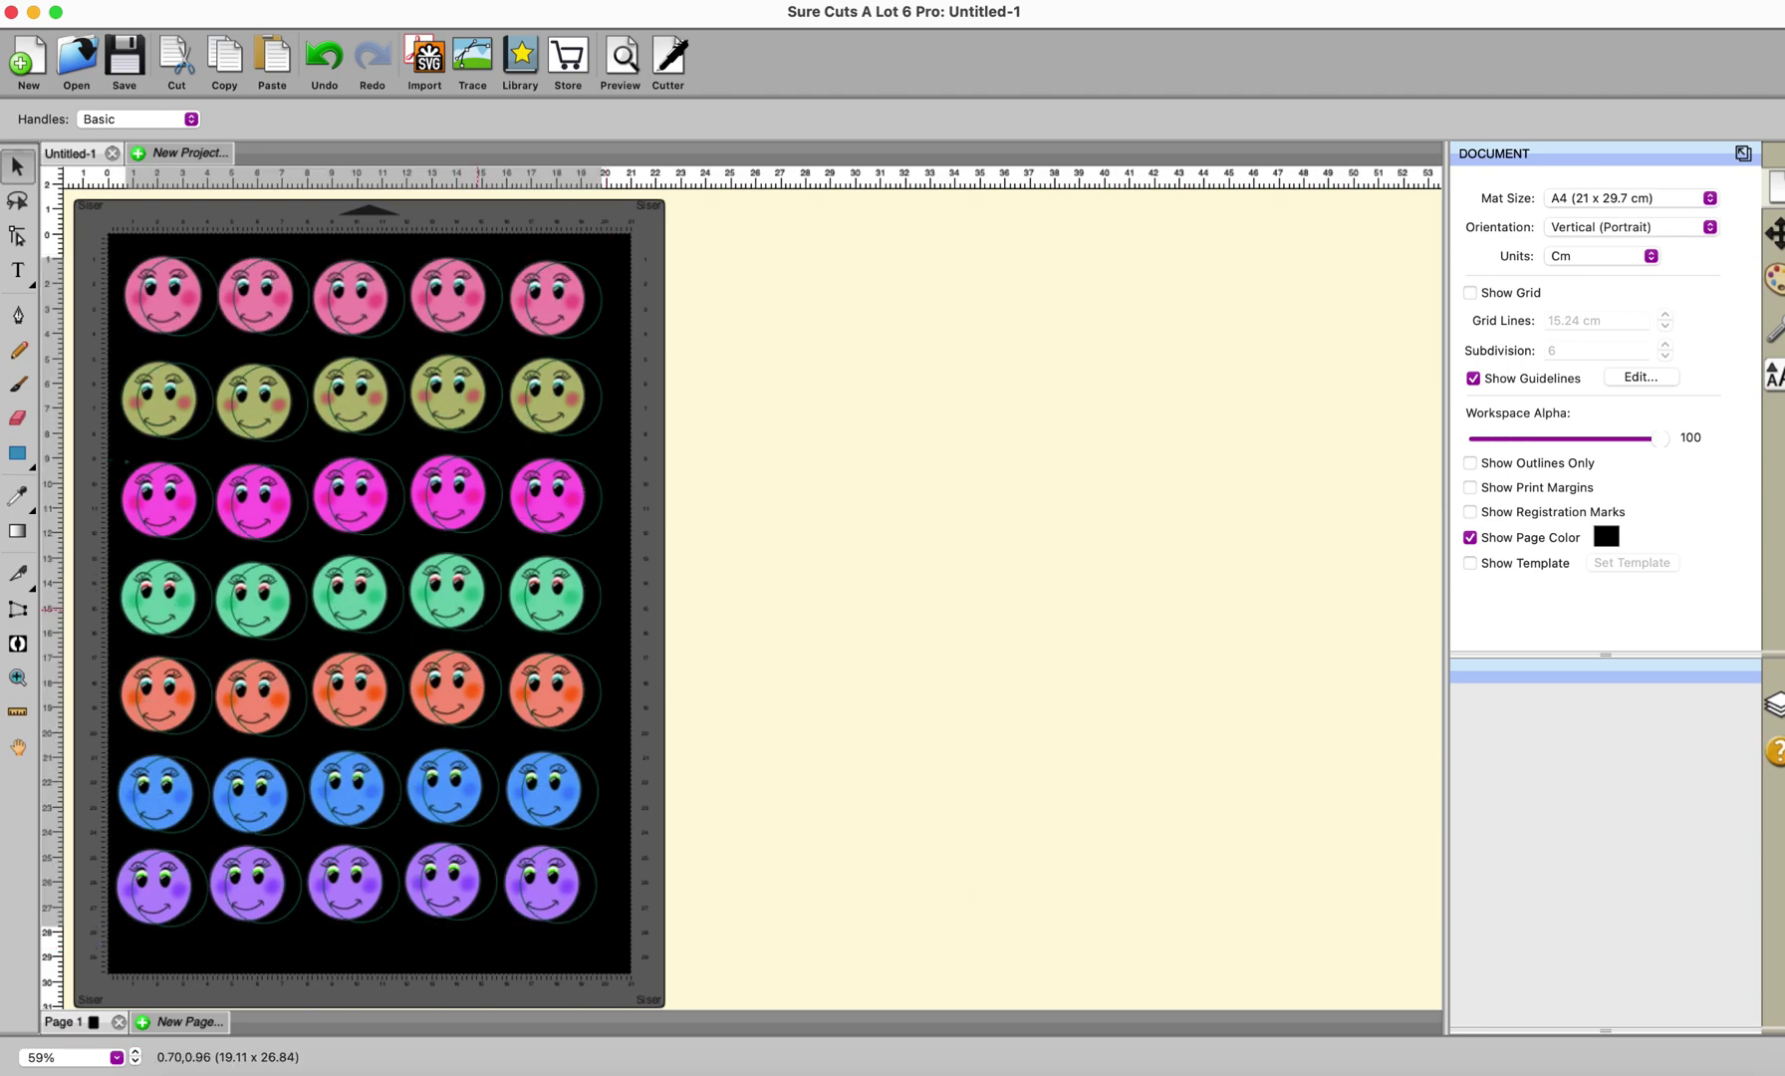
pyautogui.press('super+z')
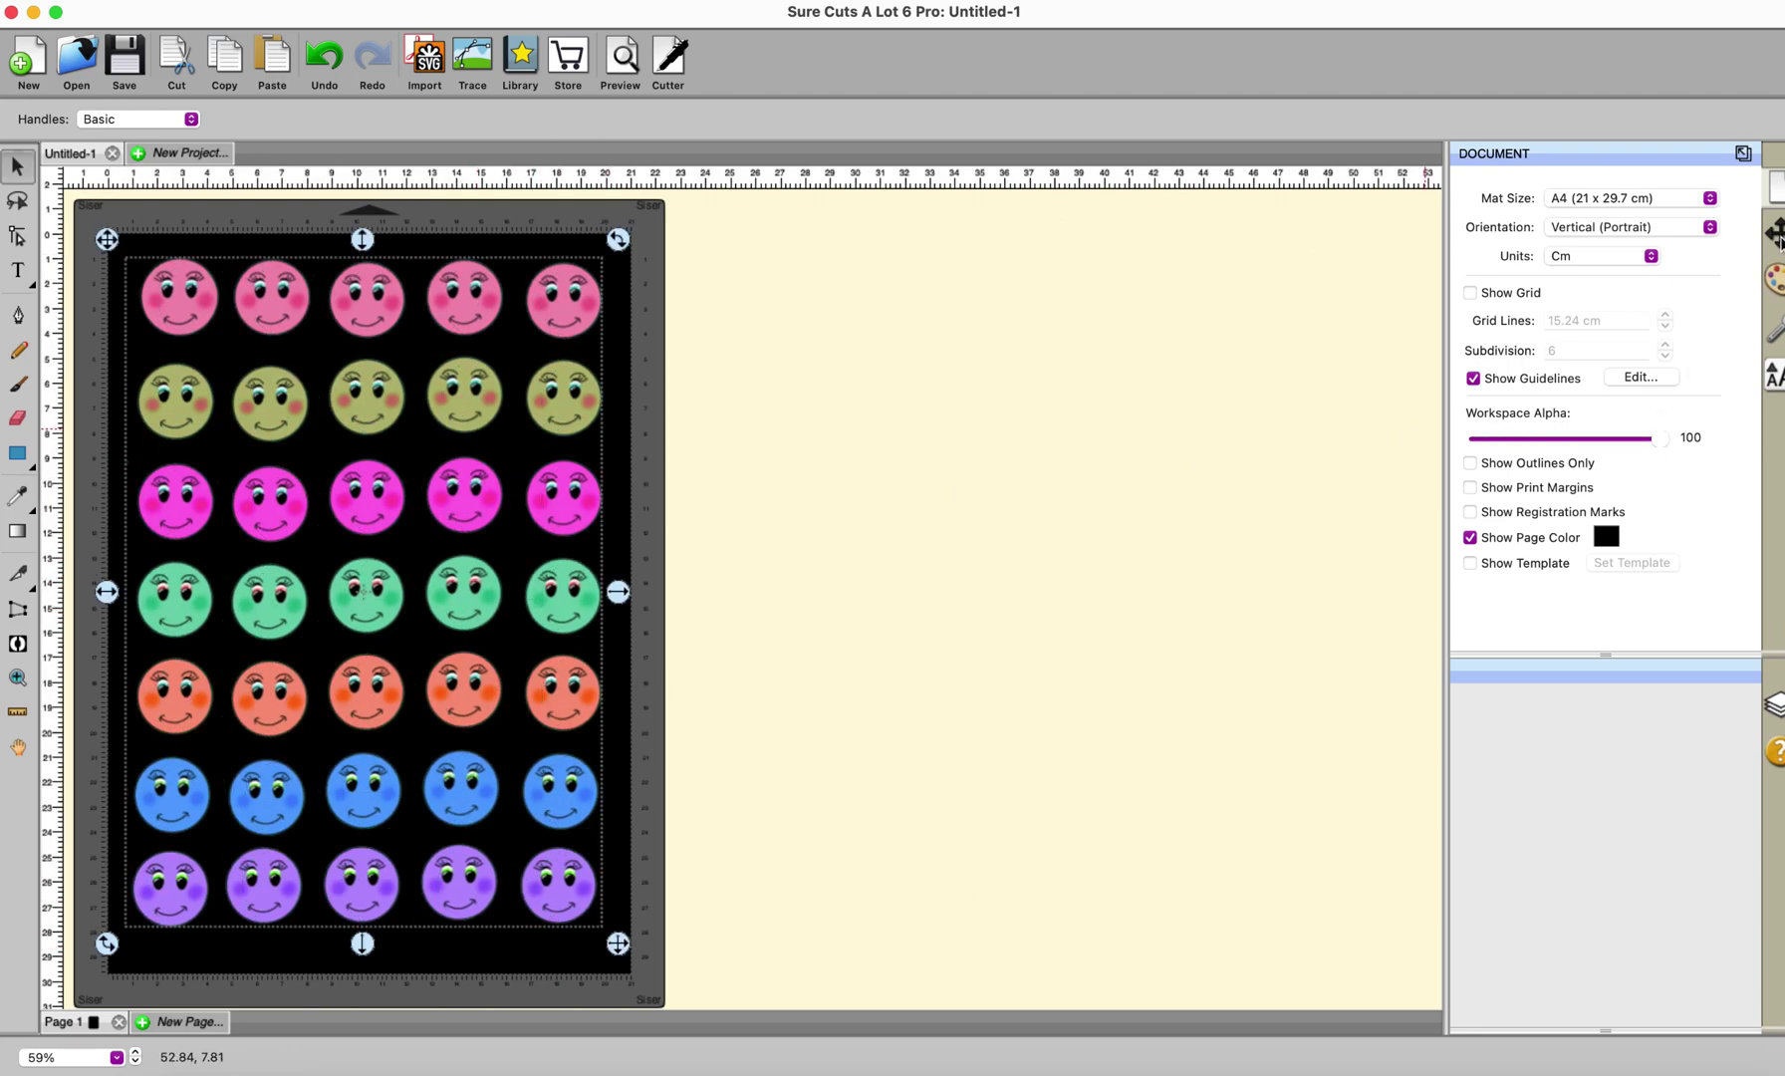
# - Centre the smiley artwork horizontally and vertically relative to the page
pyautogui.click(1781, 239)
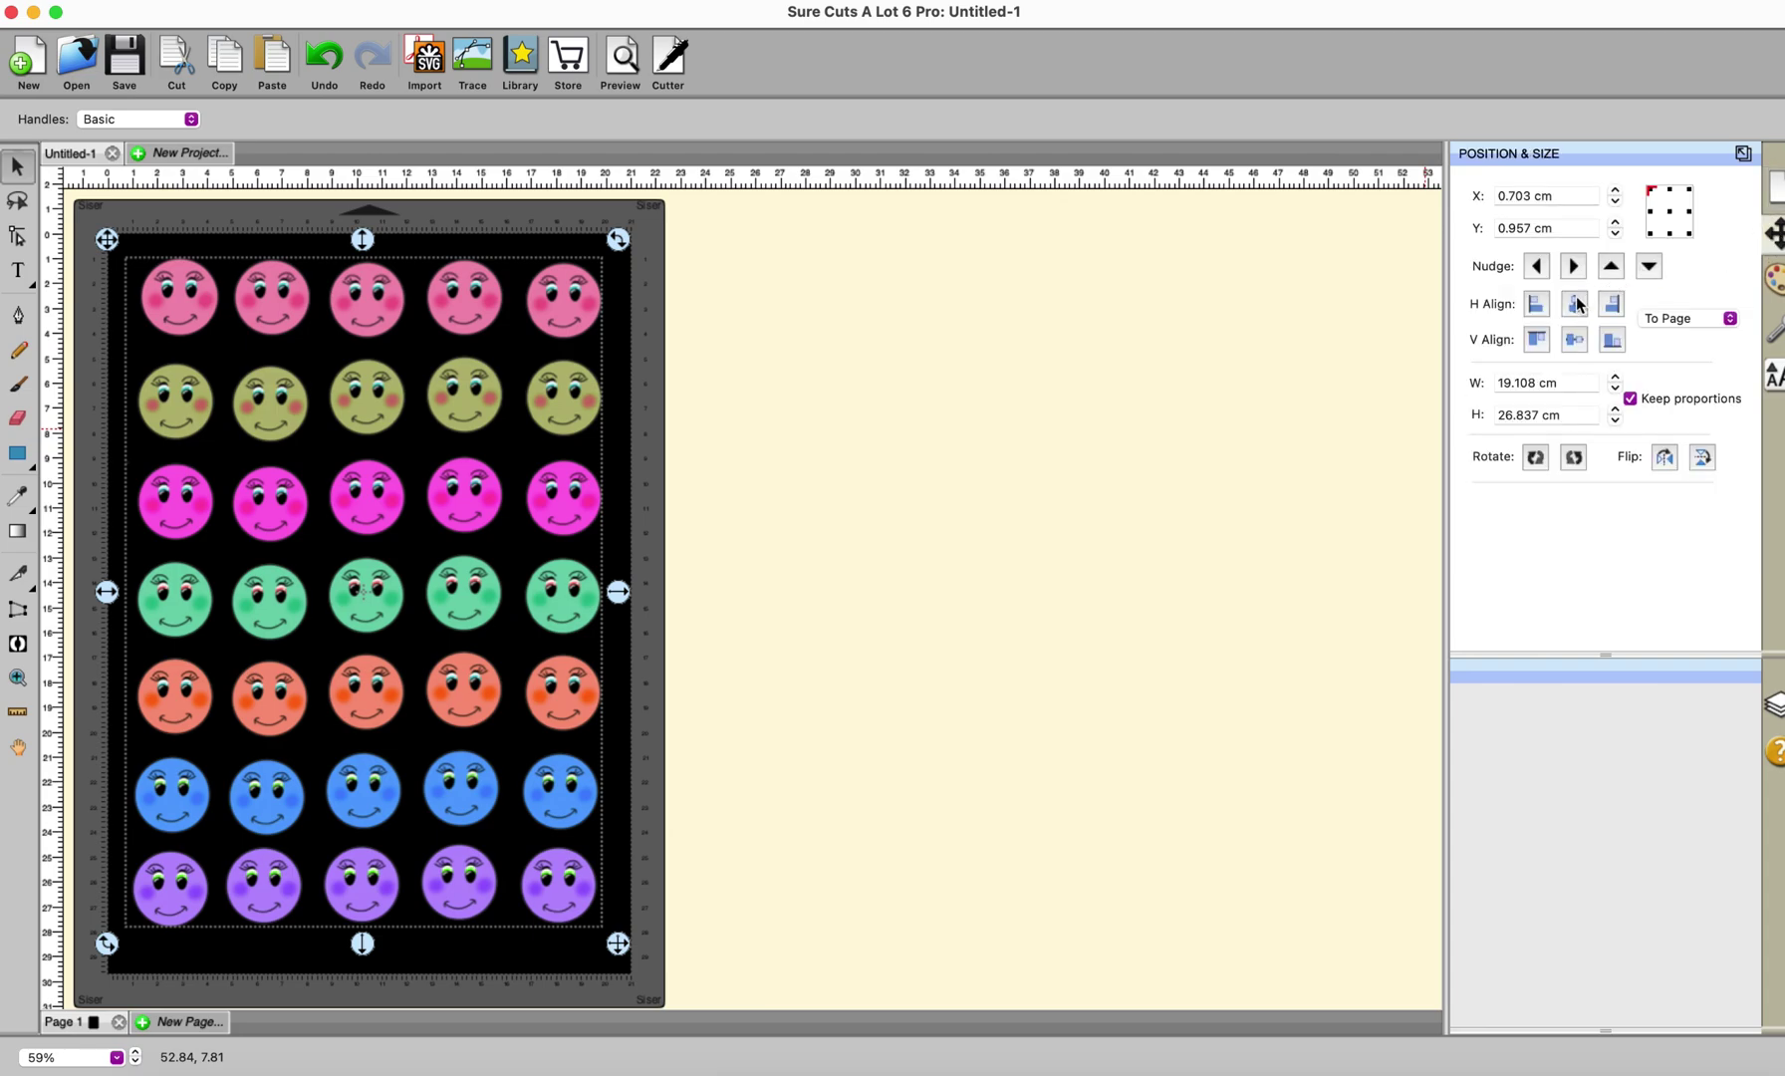
pyautogui.click(1573, 303)
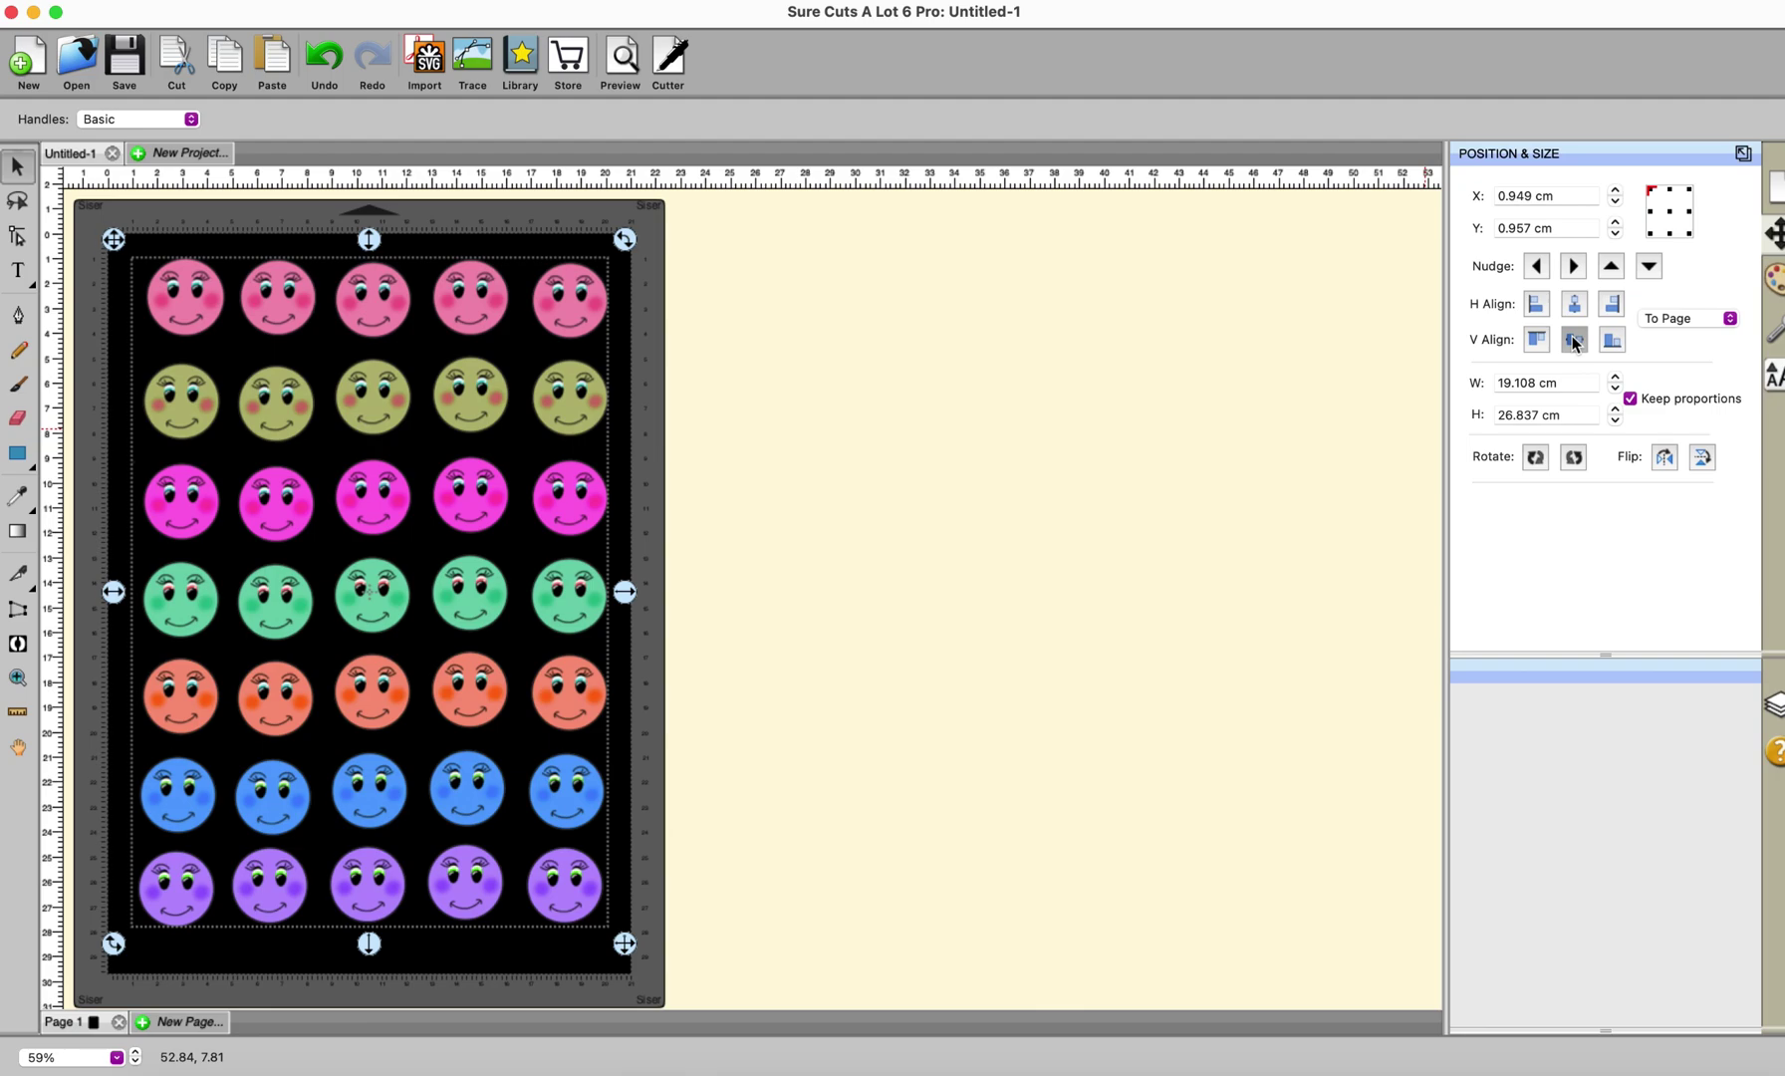
pyautogui.click(1573, 340)
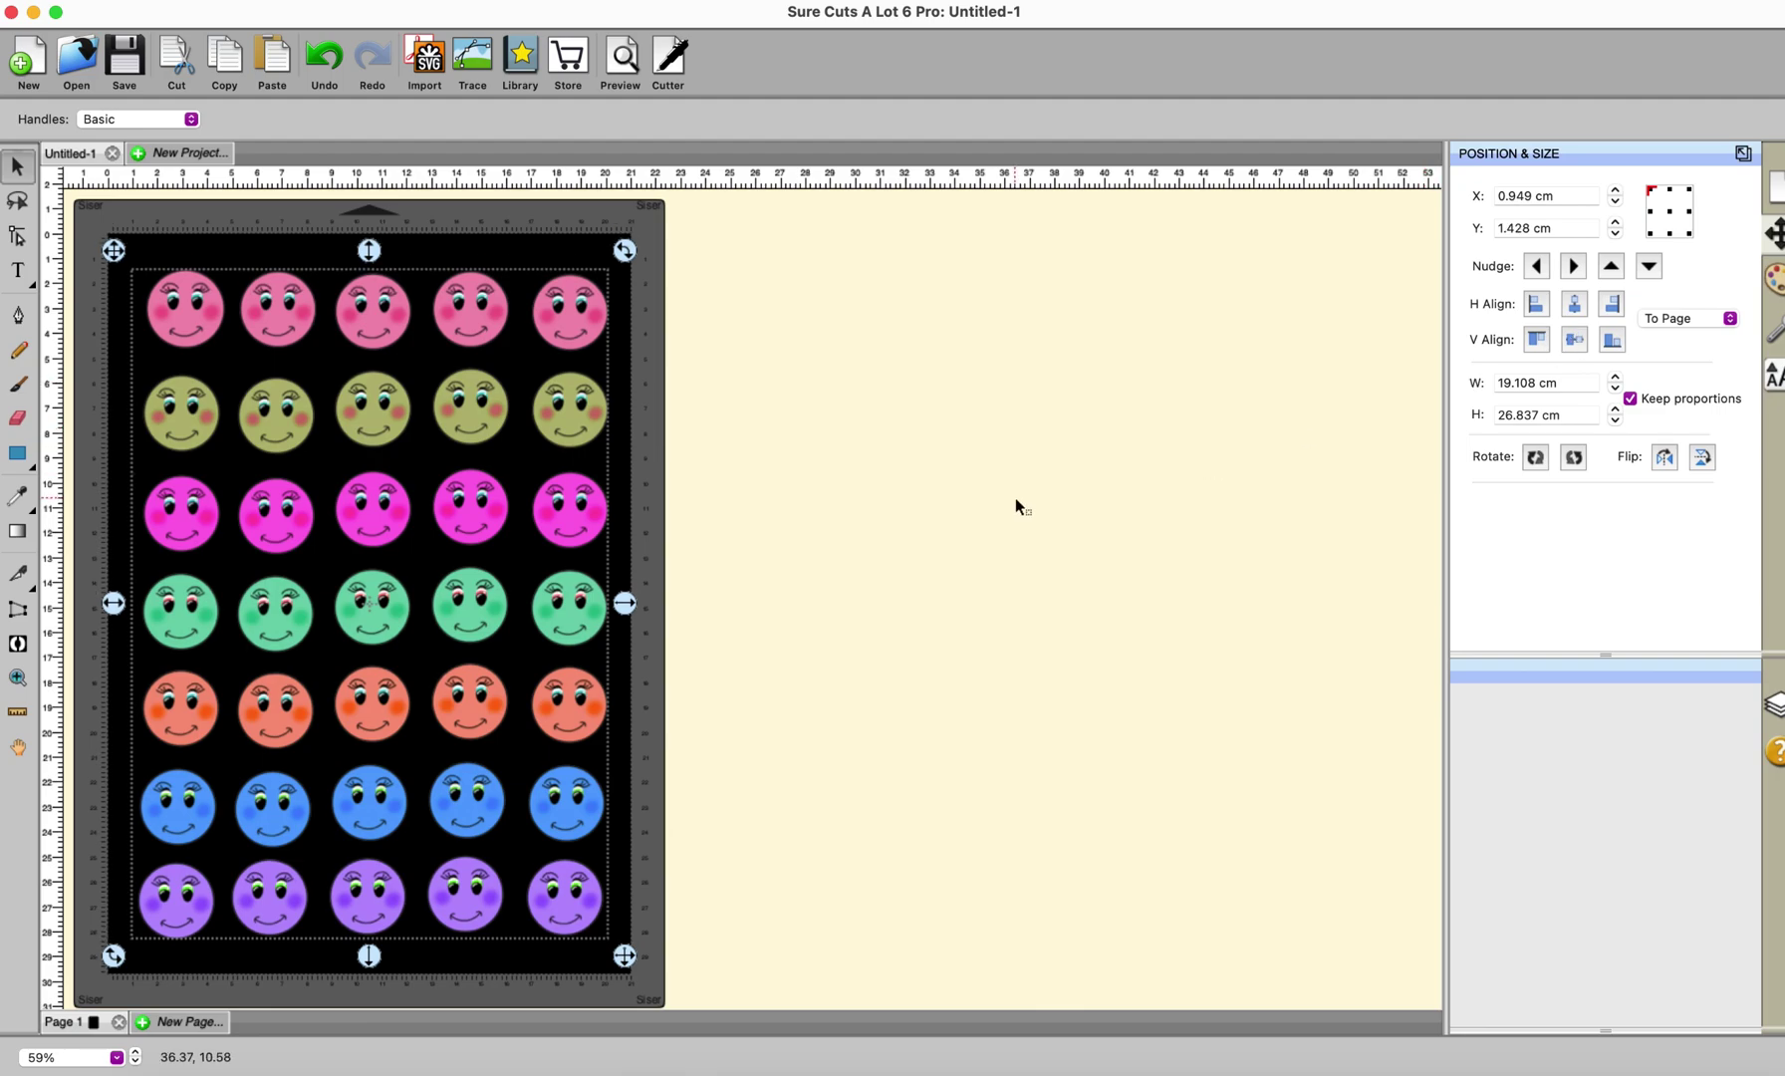
# - Preview the smiley artwork's cut lines with the printable artwork hidden
pyautogui.click(623, 70)
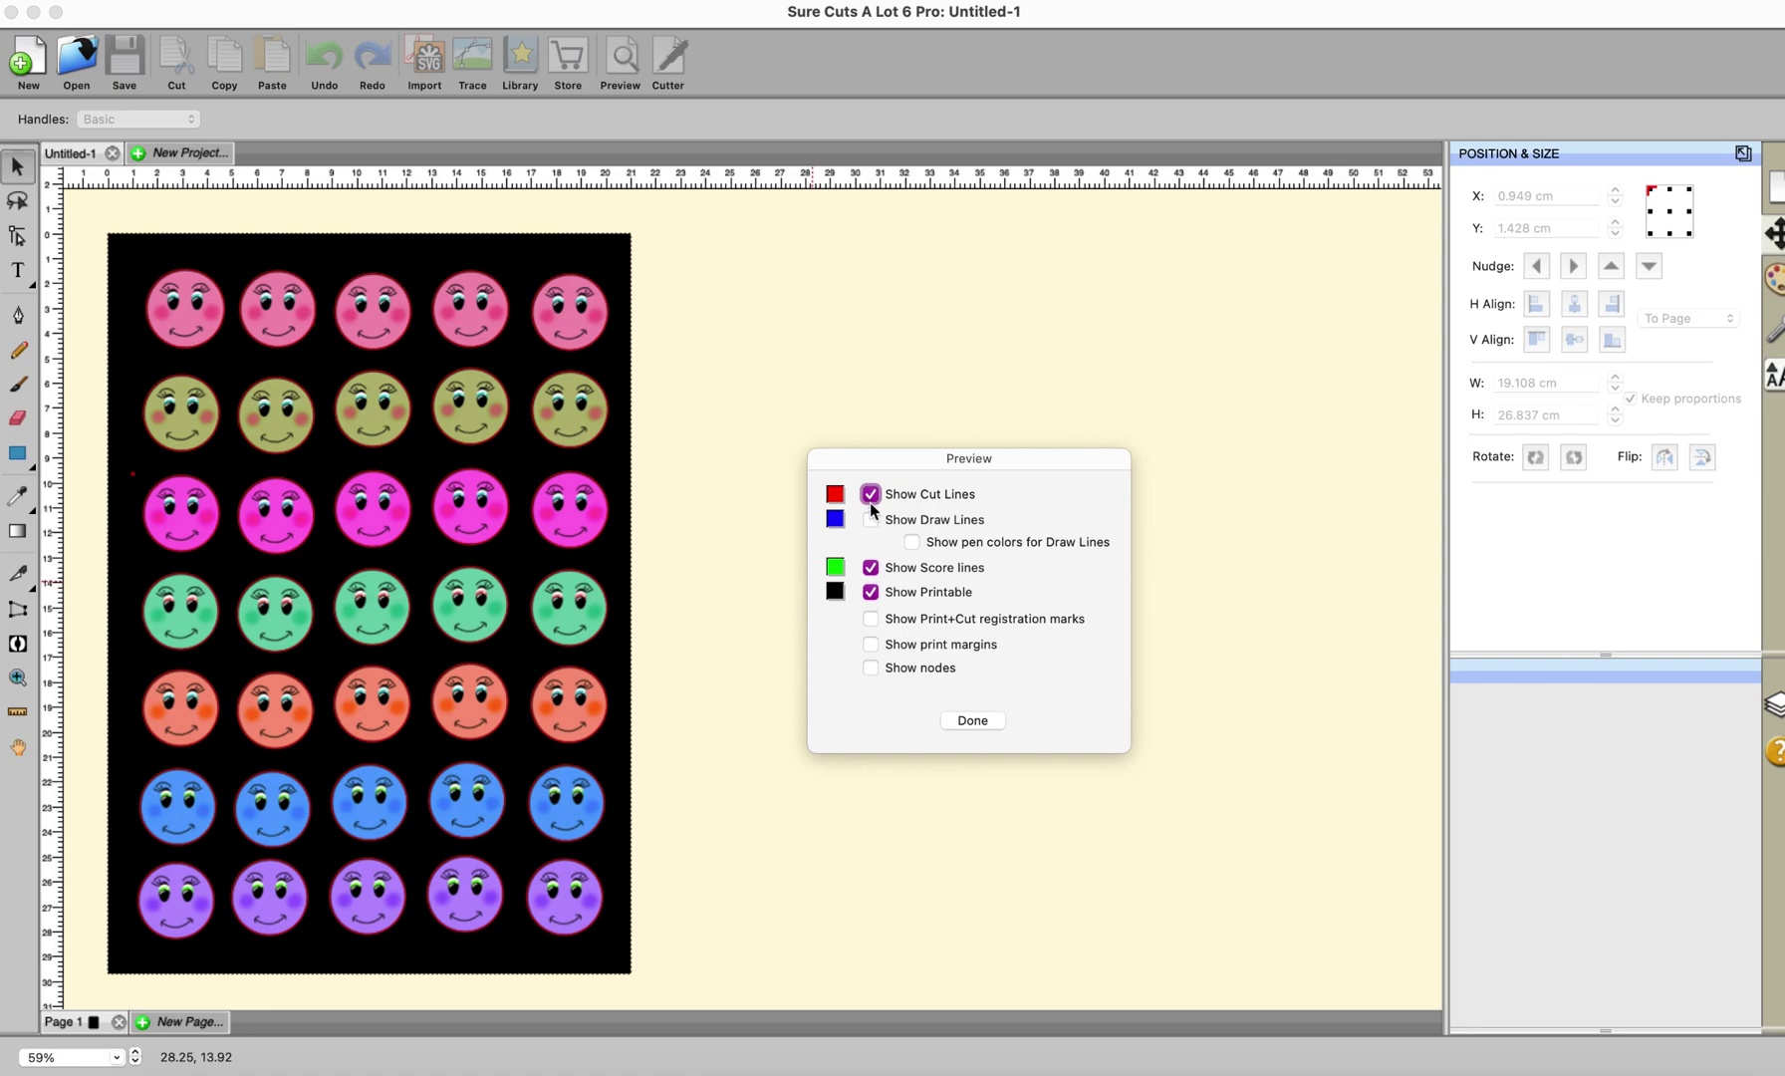
pyautogui.click(871, 592)
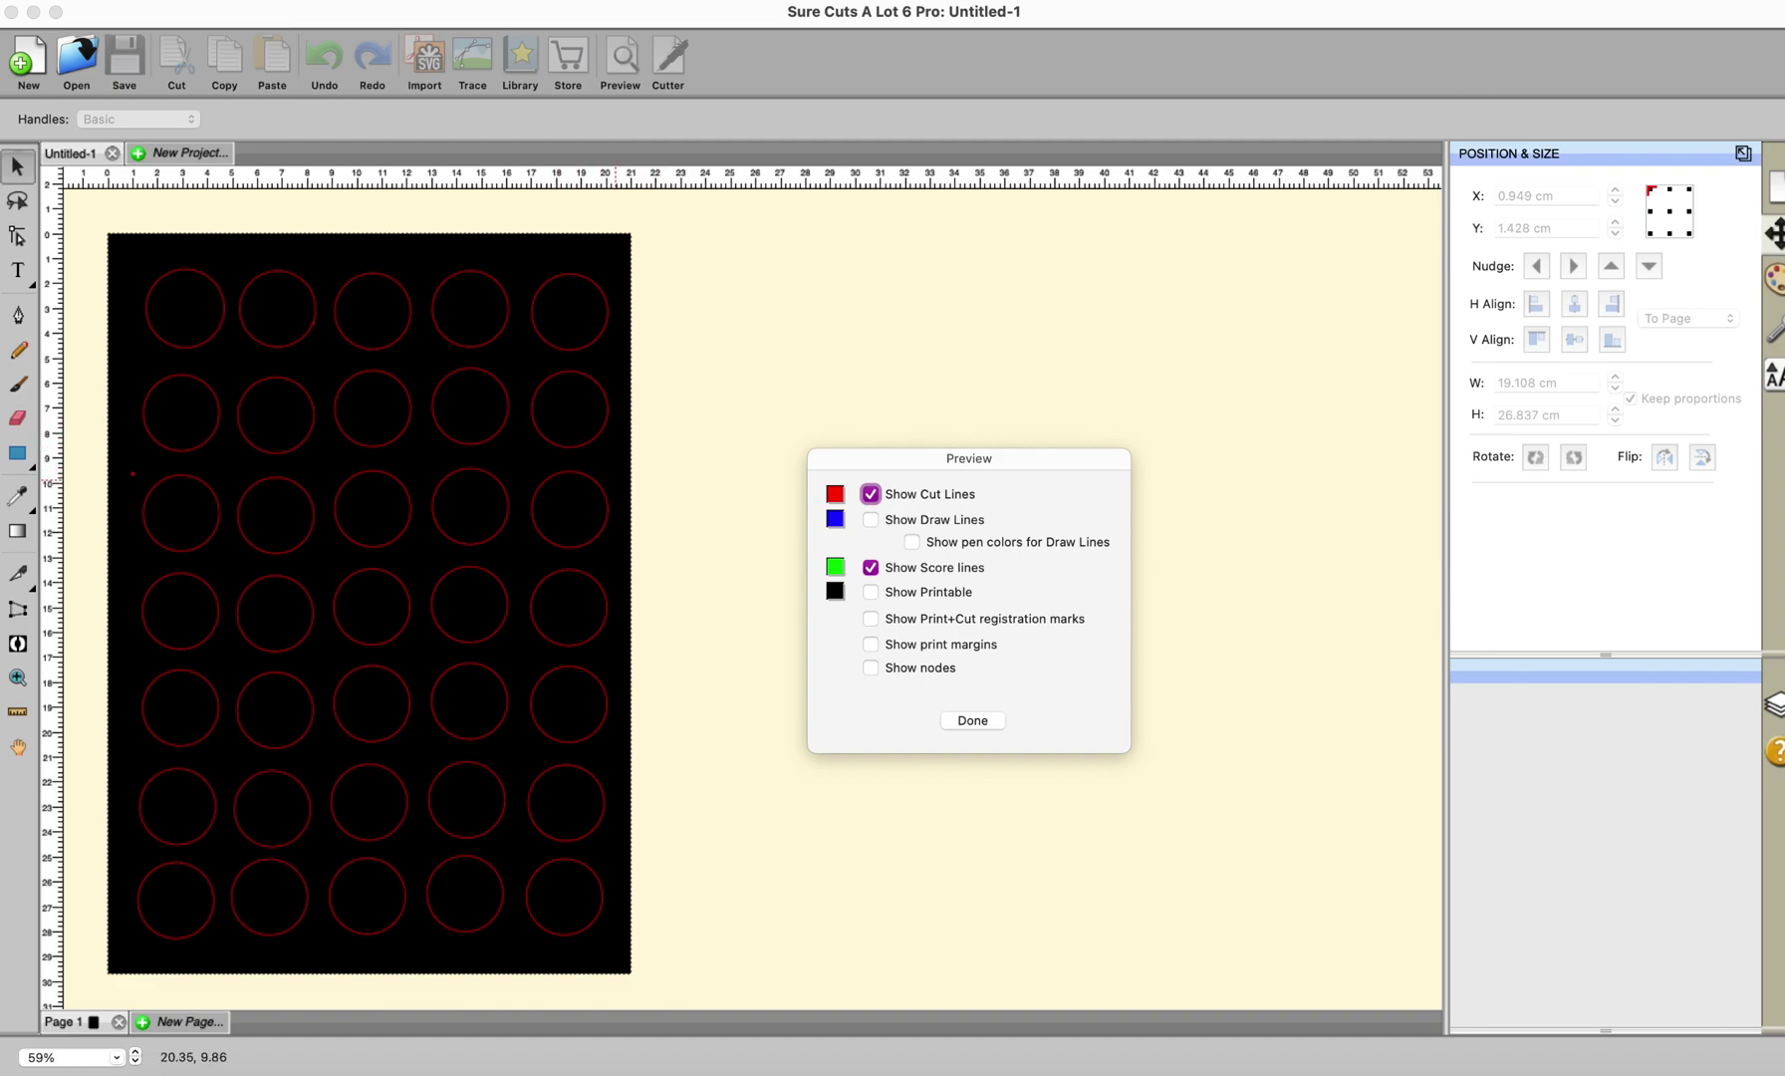
pyautogui.click(974, 724)
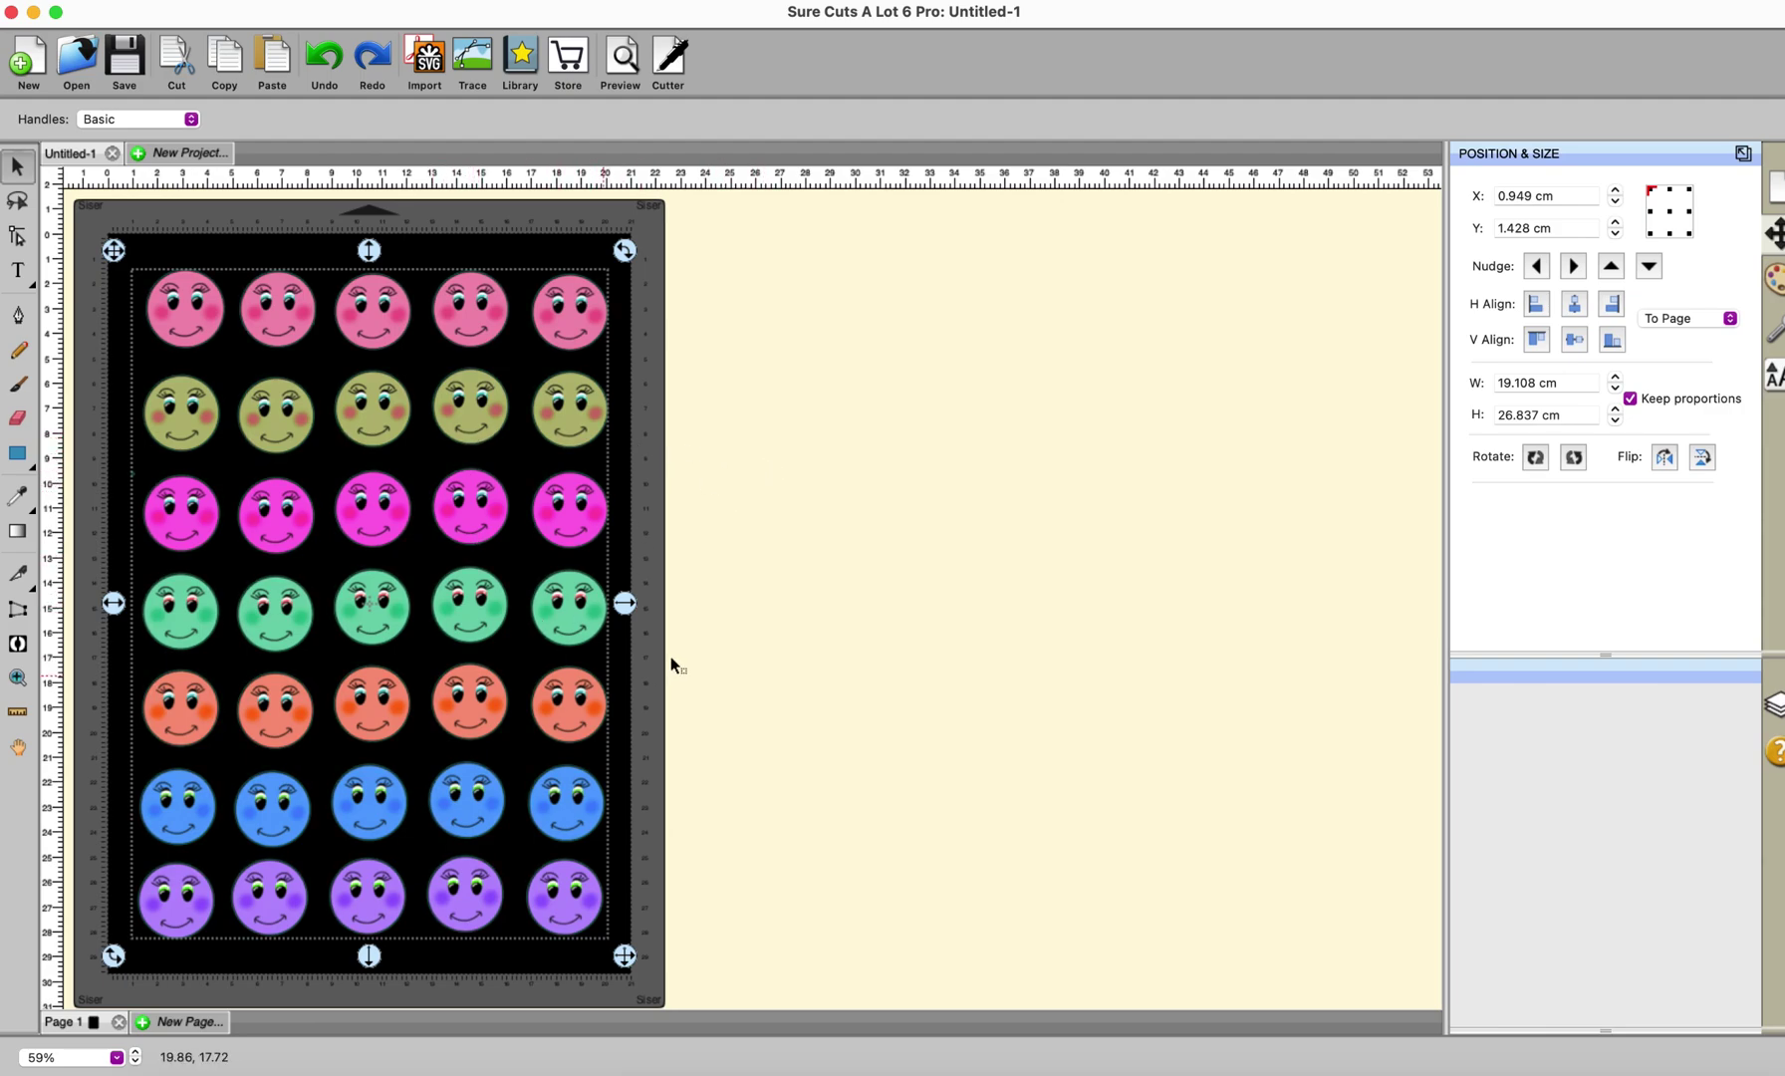
pyautogui.click(691, 318)
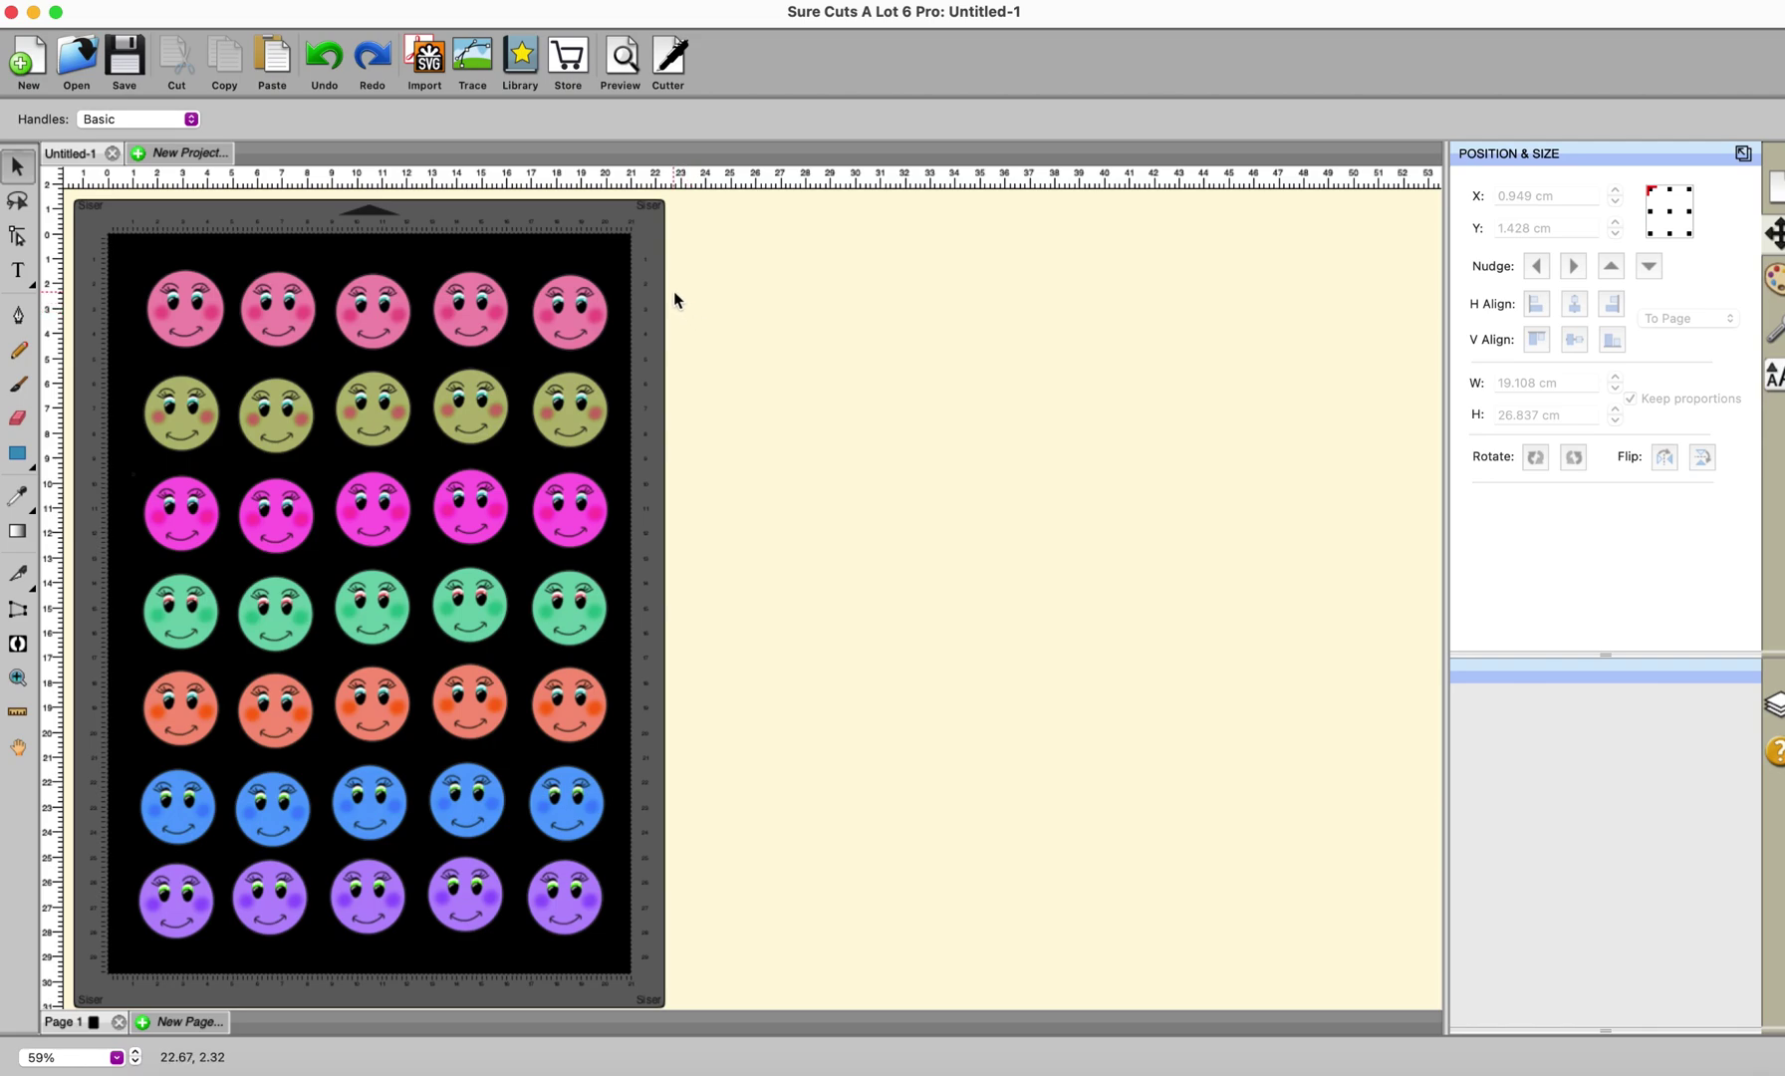
pyautogui.click(572, 2)
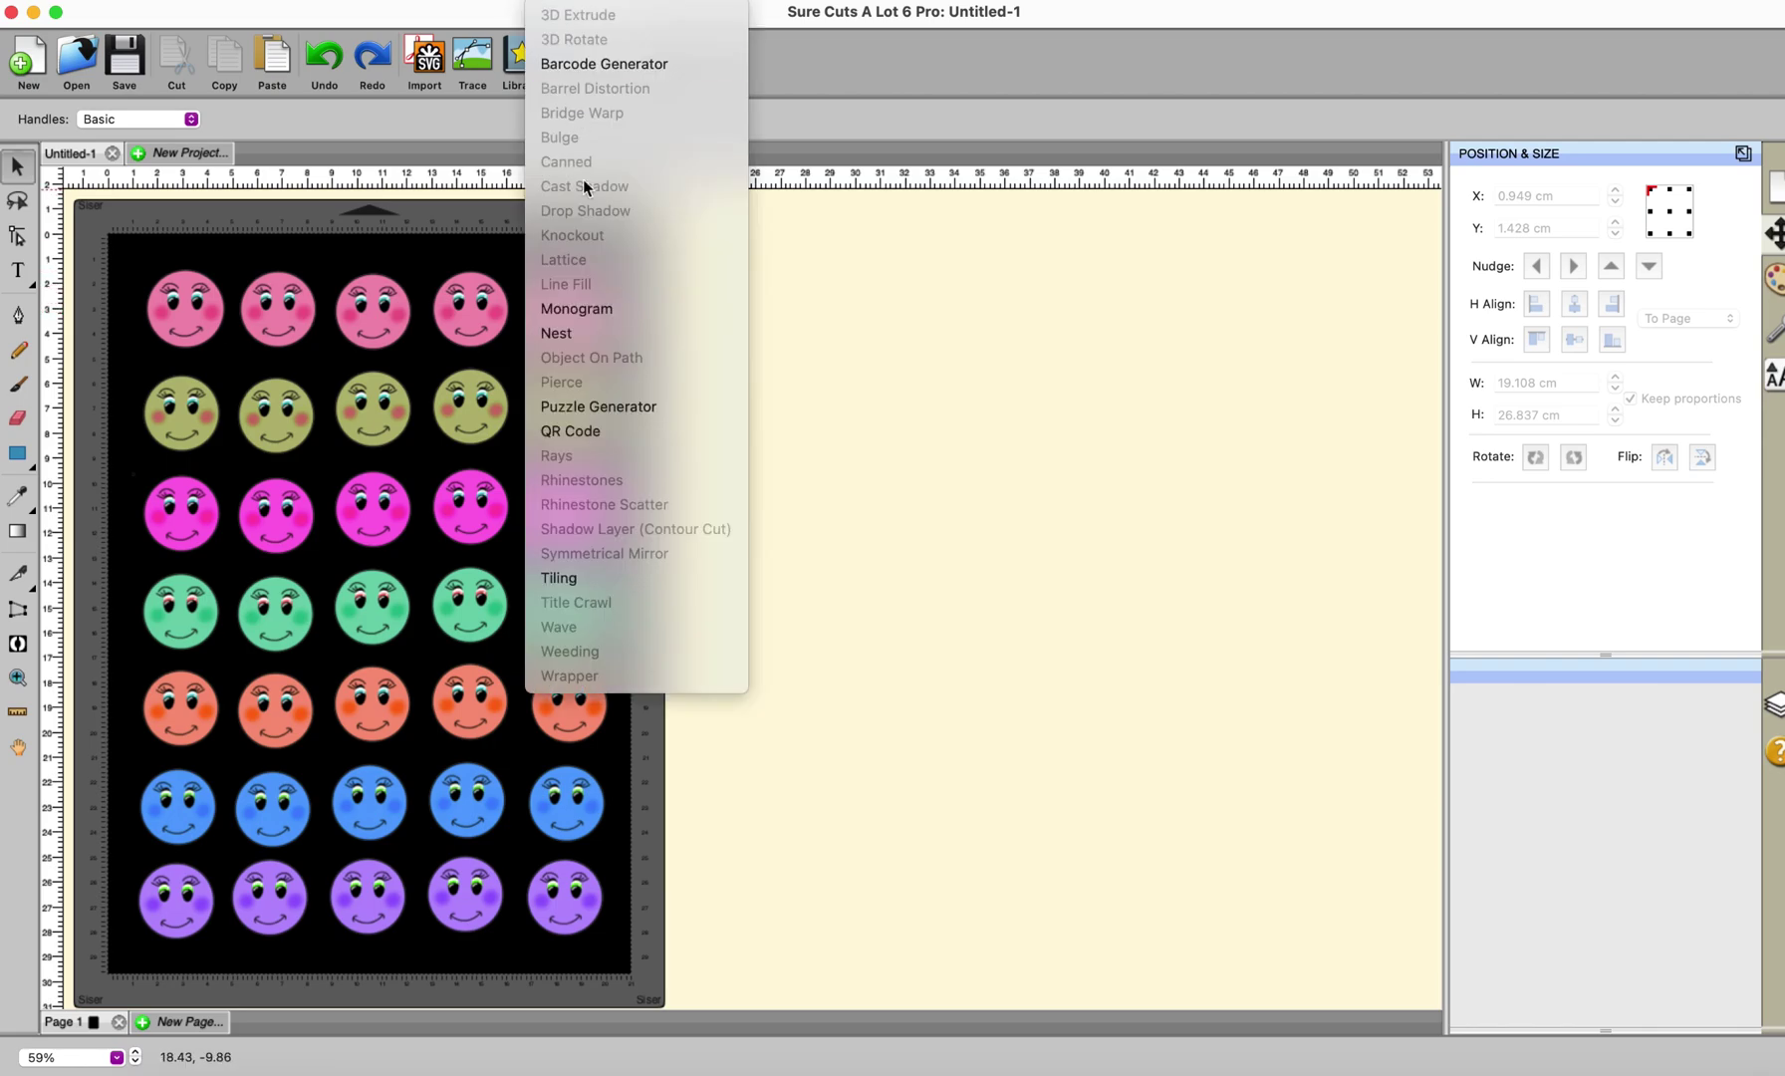
pyautogui.click(1047, 394)
# - Add a white 0.200 cm shadow layer with Blackout Shadow around the smiley artwork
pyautogui.click(592, 317)
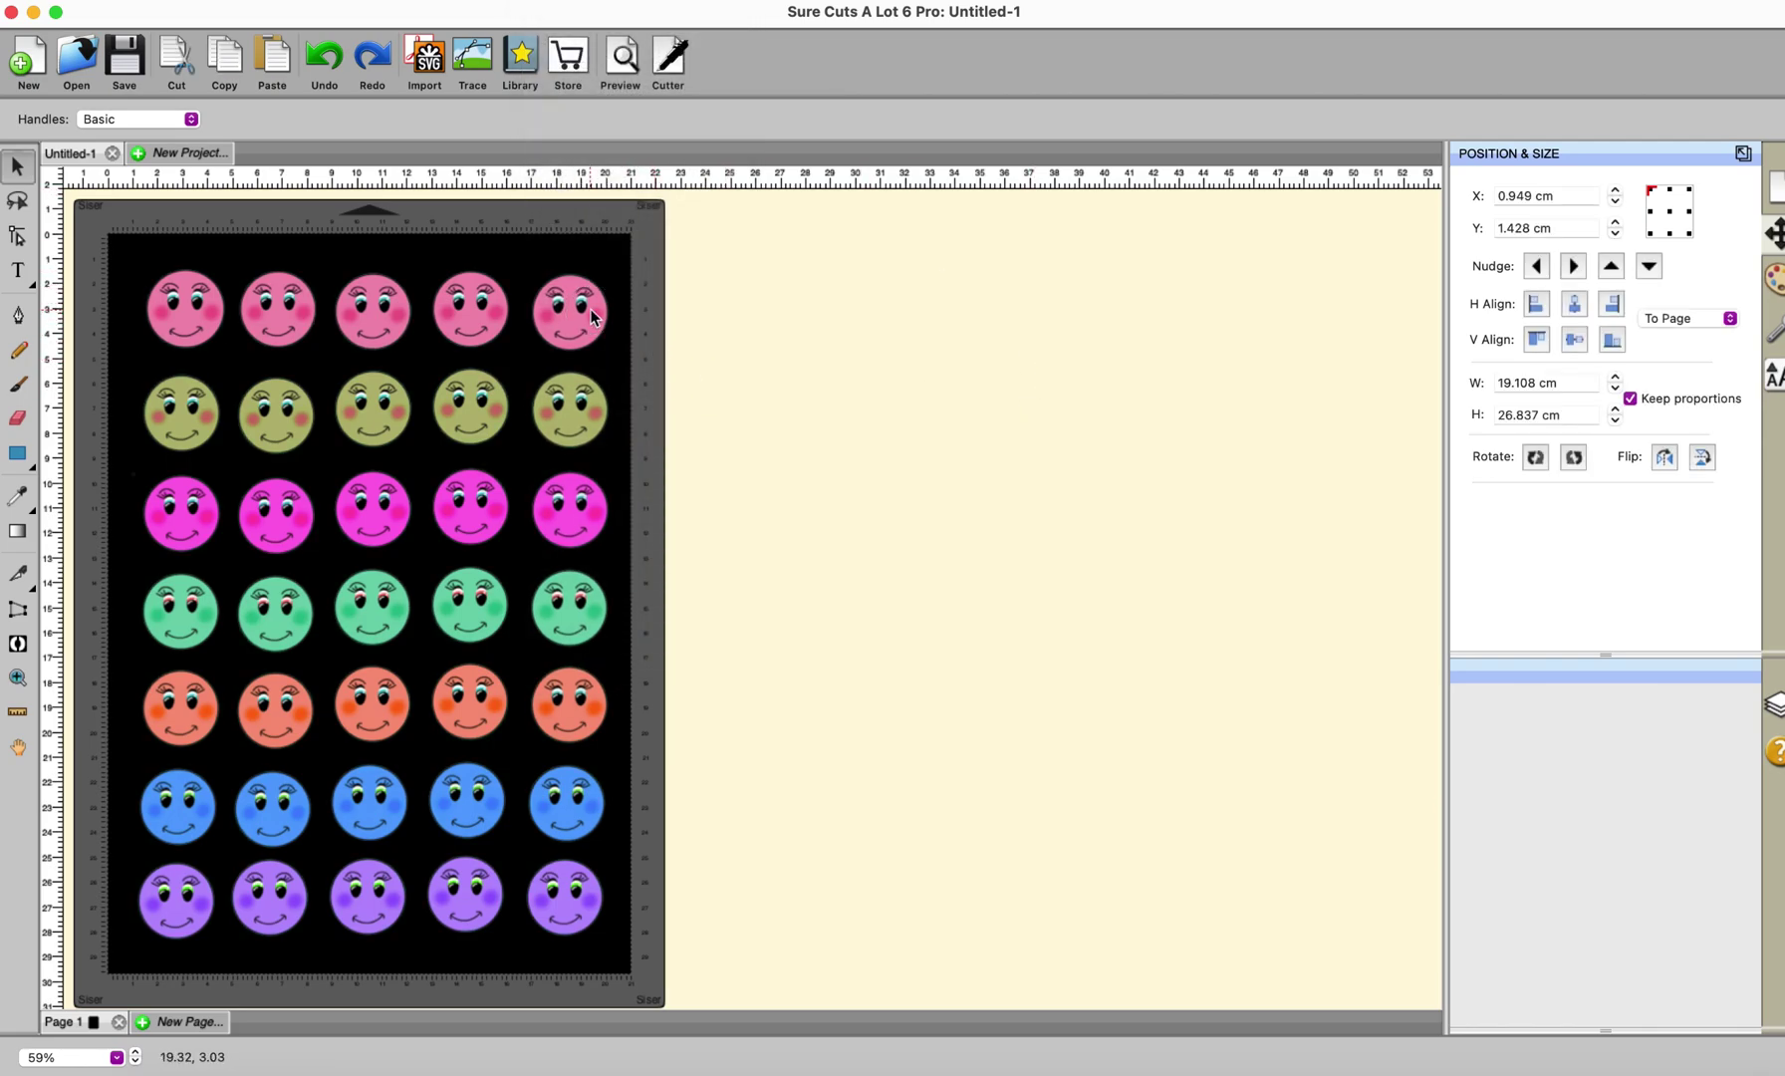
pyautogui.click(571, 3)
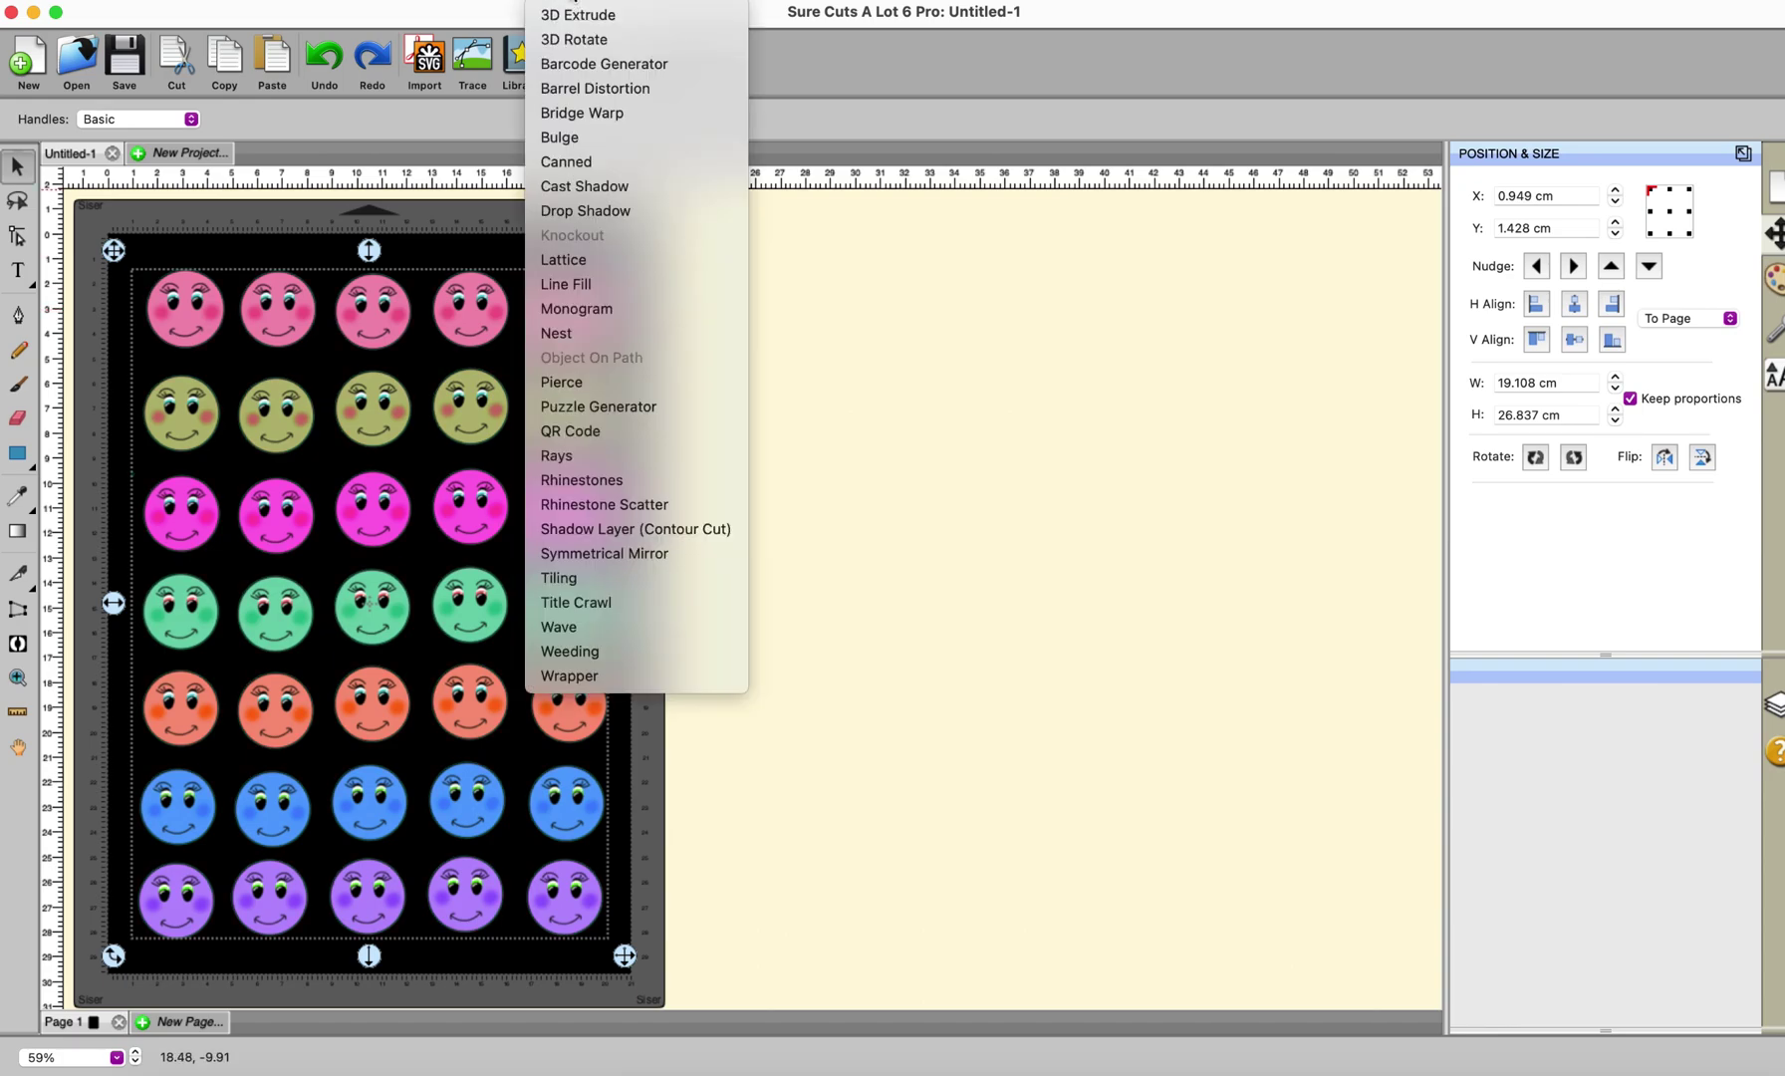
pyautogui.click(580, 529)
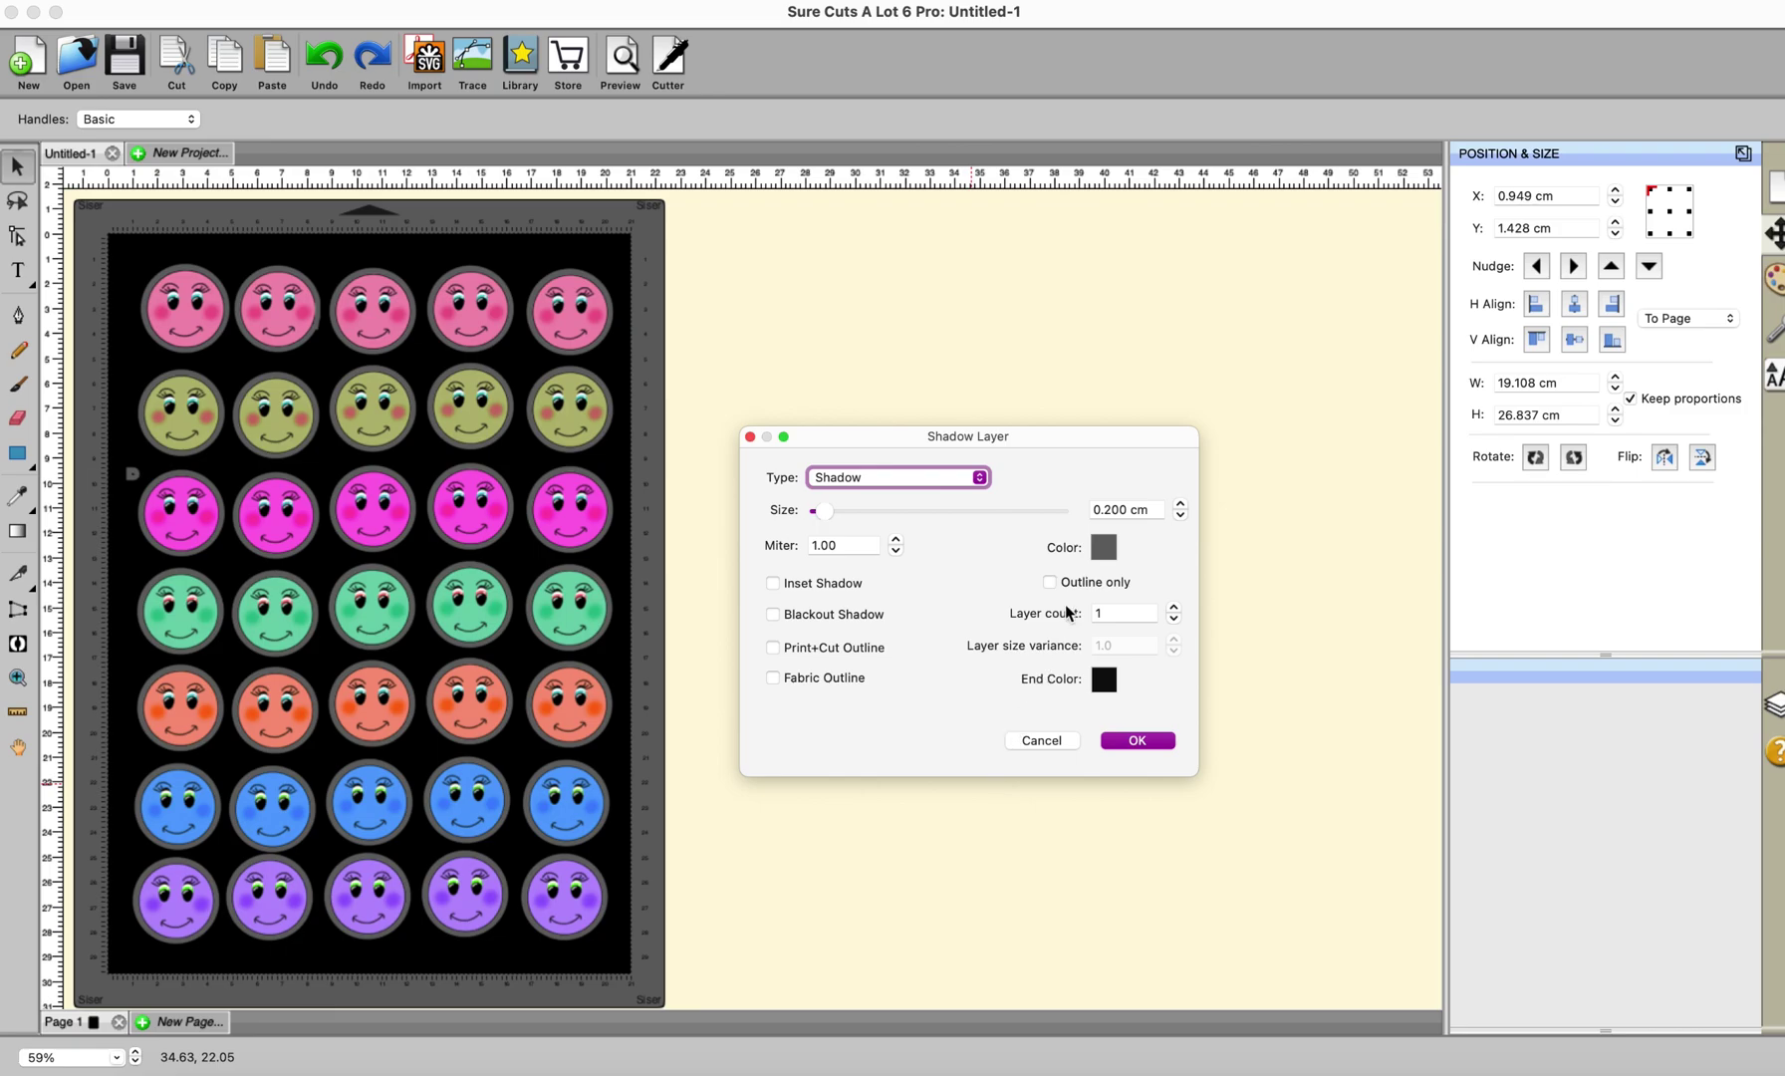
pyautogui.click(1108, 550)
pyautogui.click(806, 481)
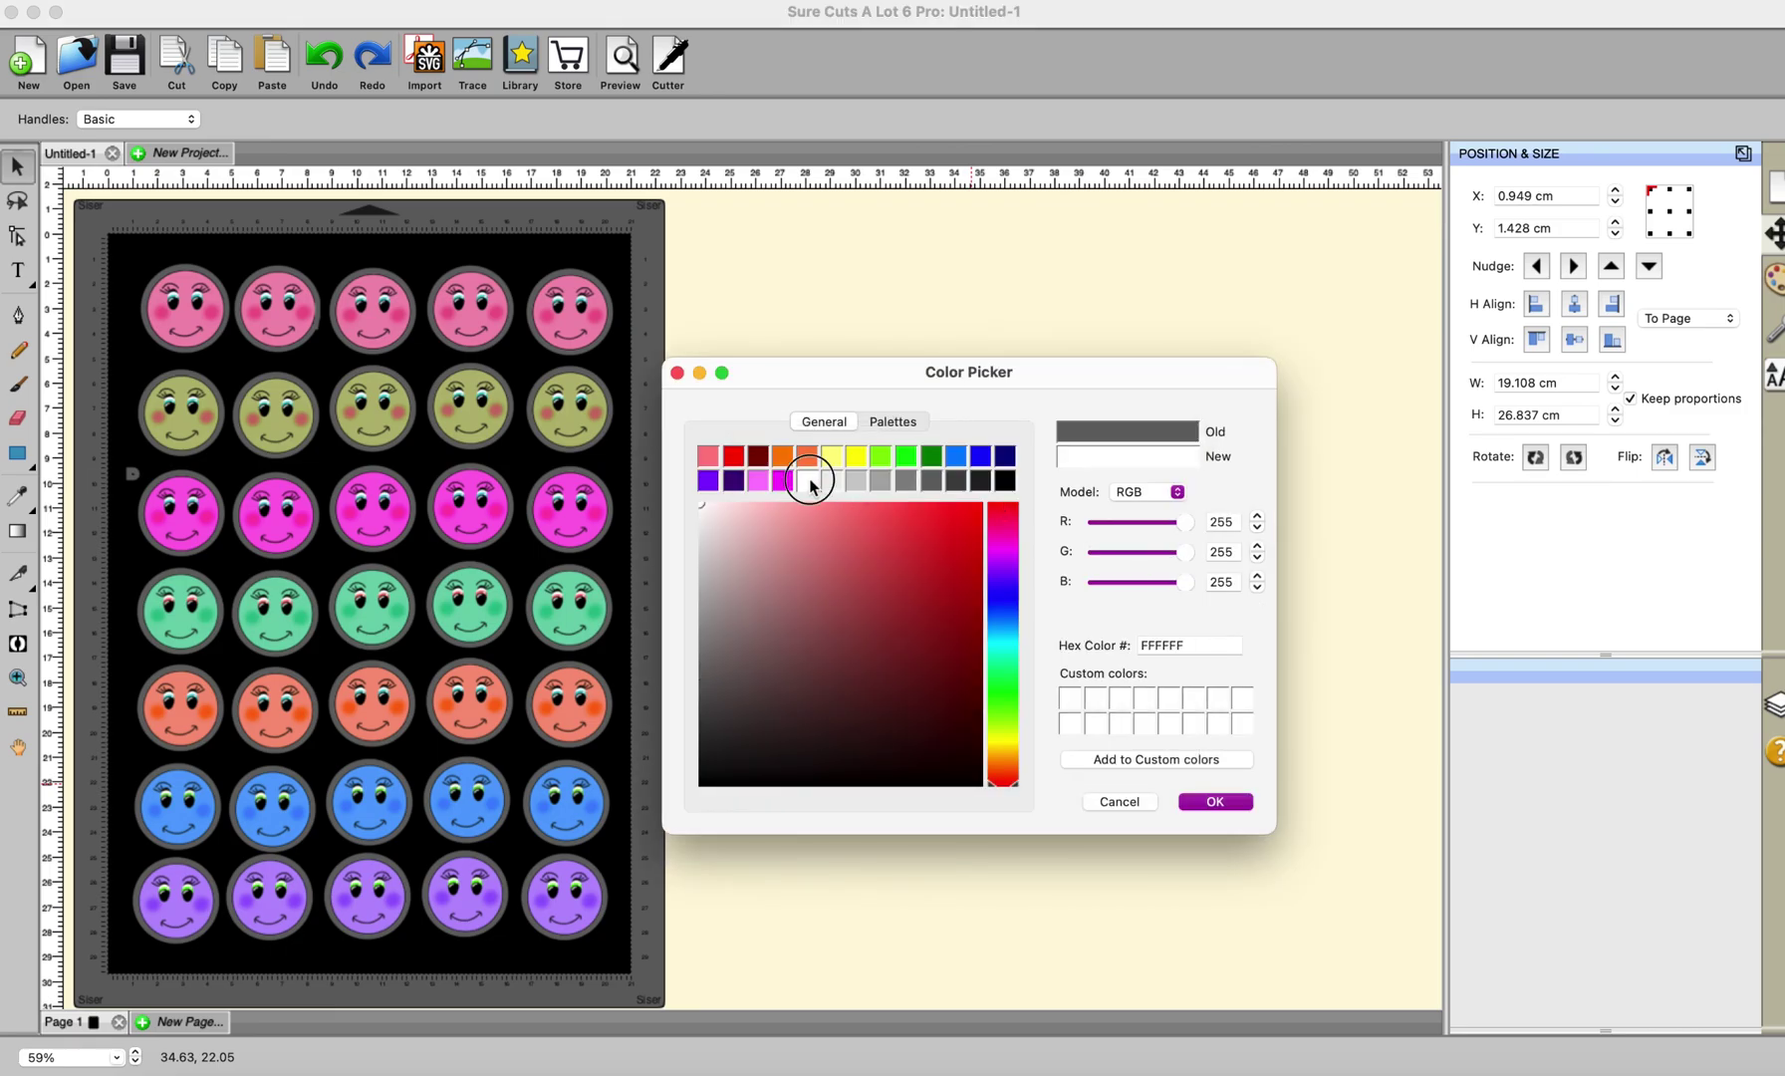
pyautogui.click(1215, 801)
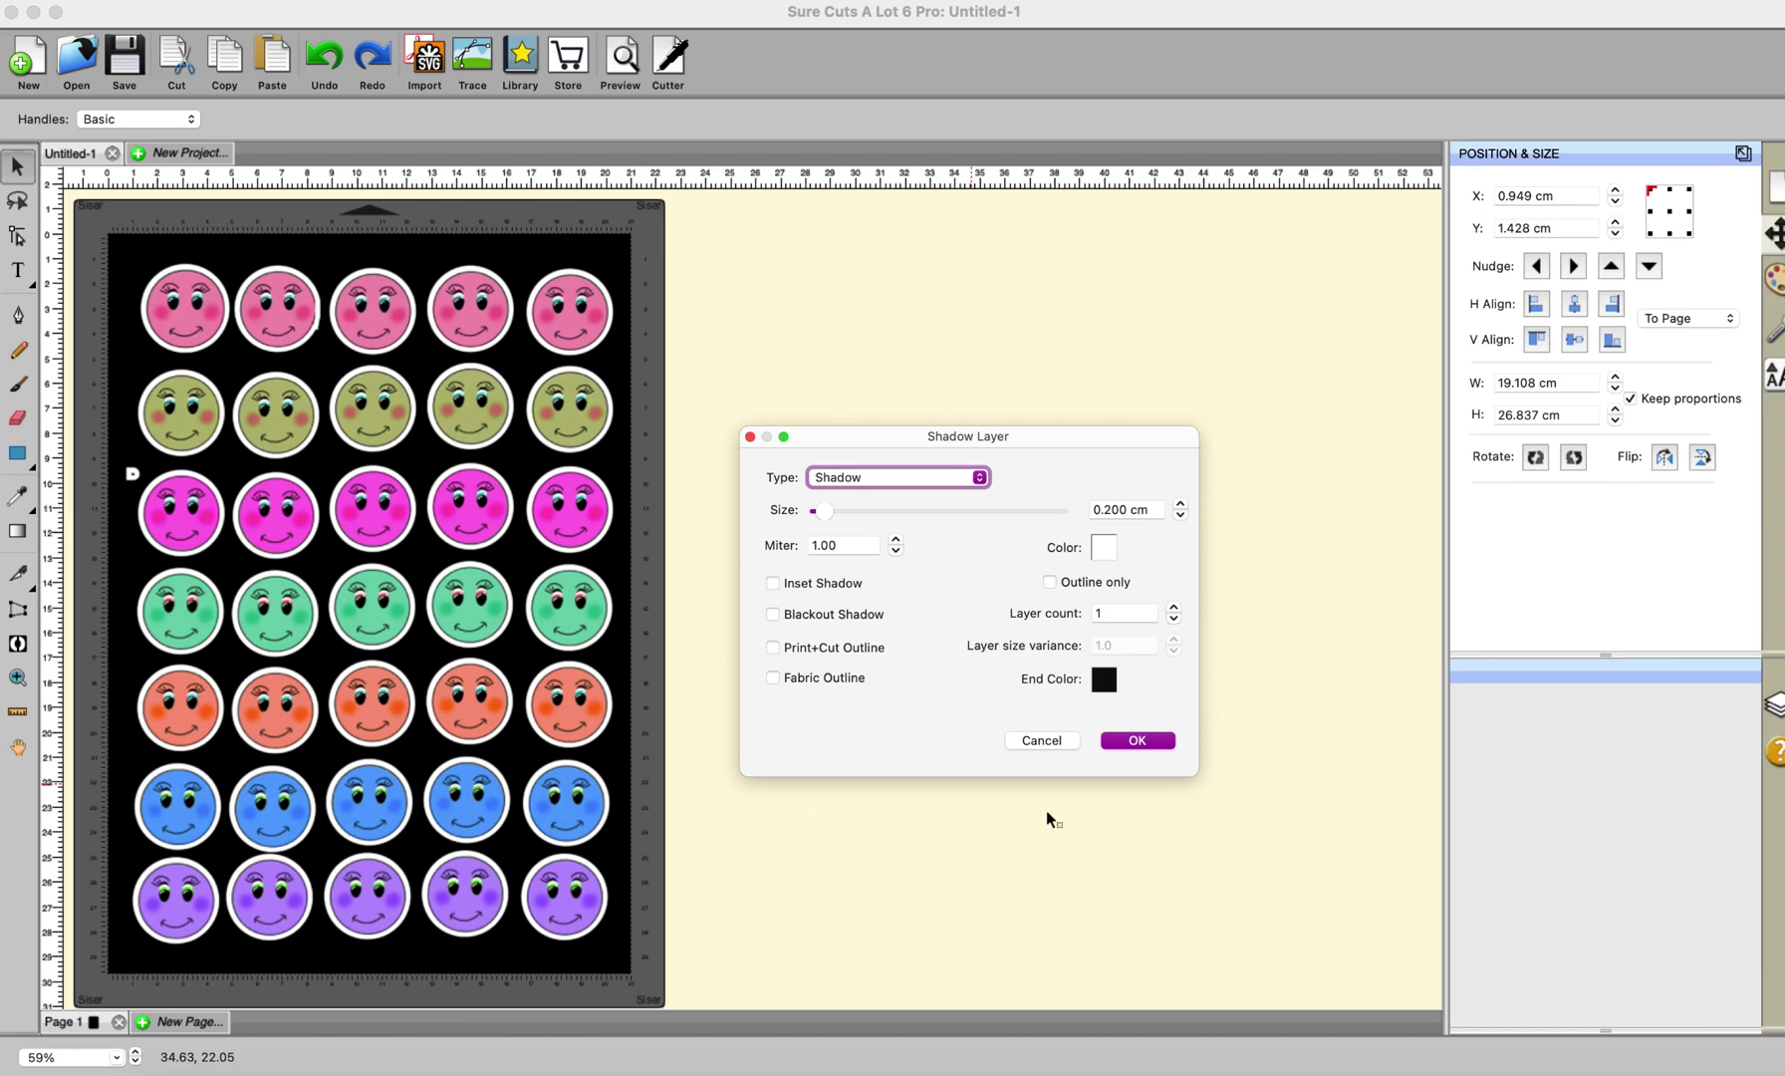
pyautogui.click(773, 615)
pyautogui.click(1137, 740)
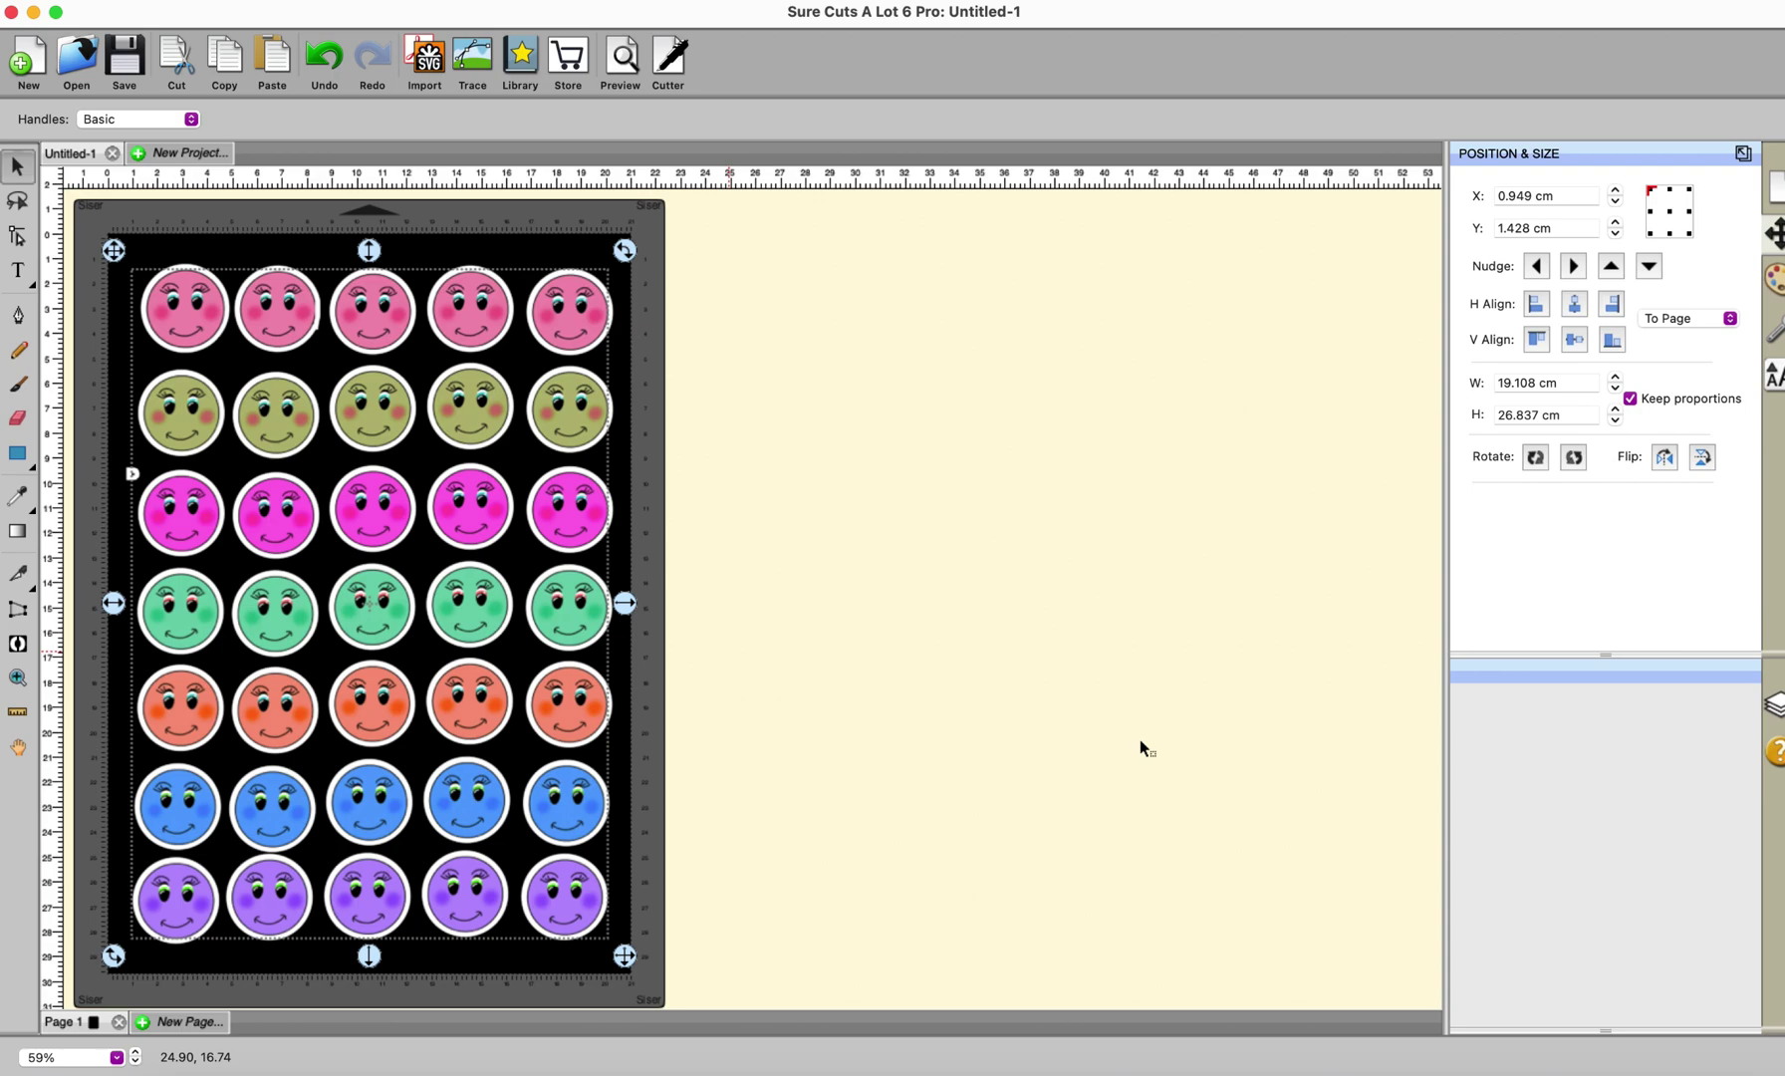
# - Expand the Untitled_Artwork.png layer group and check the Shadow Layer's cut line type
pyautogui.click(1773, 706)
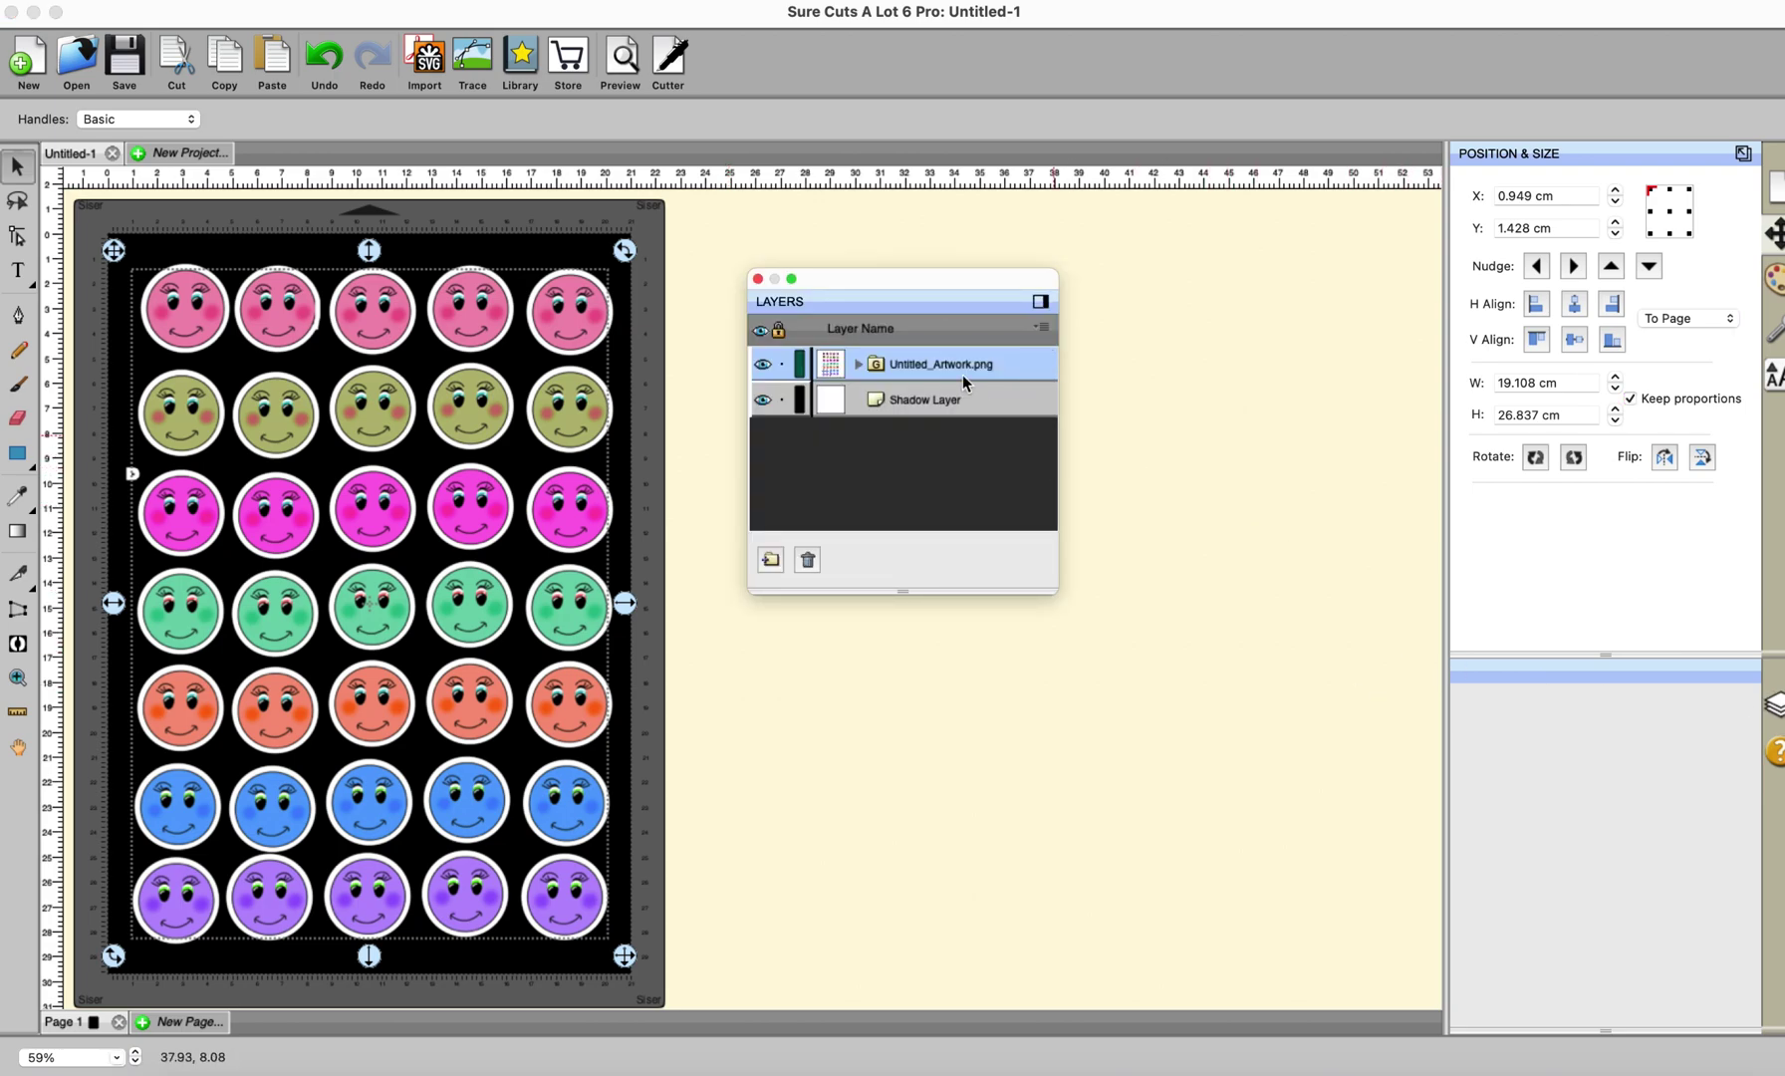
pyautogui.click(861, 363)
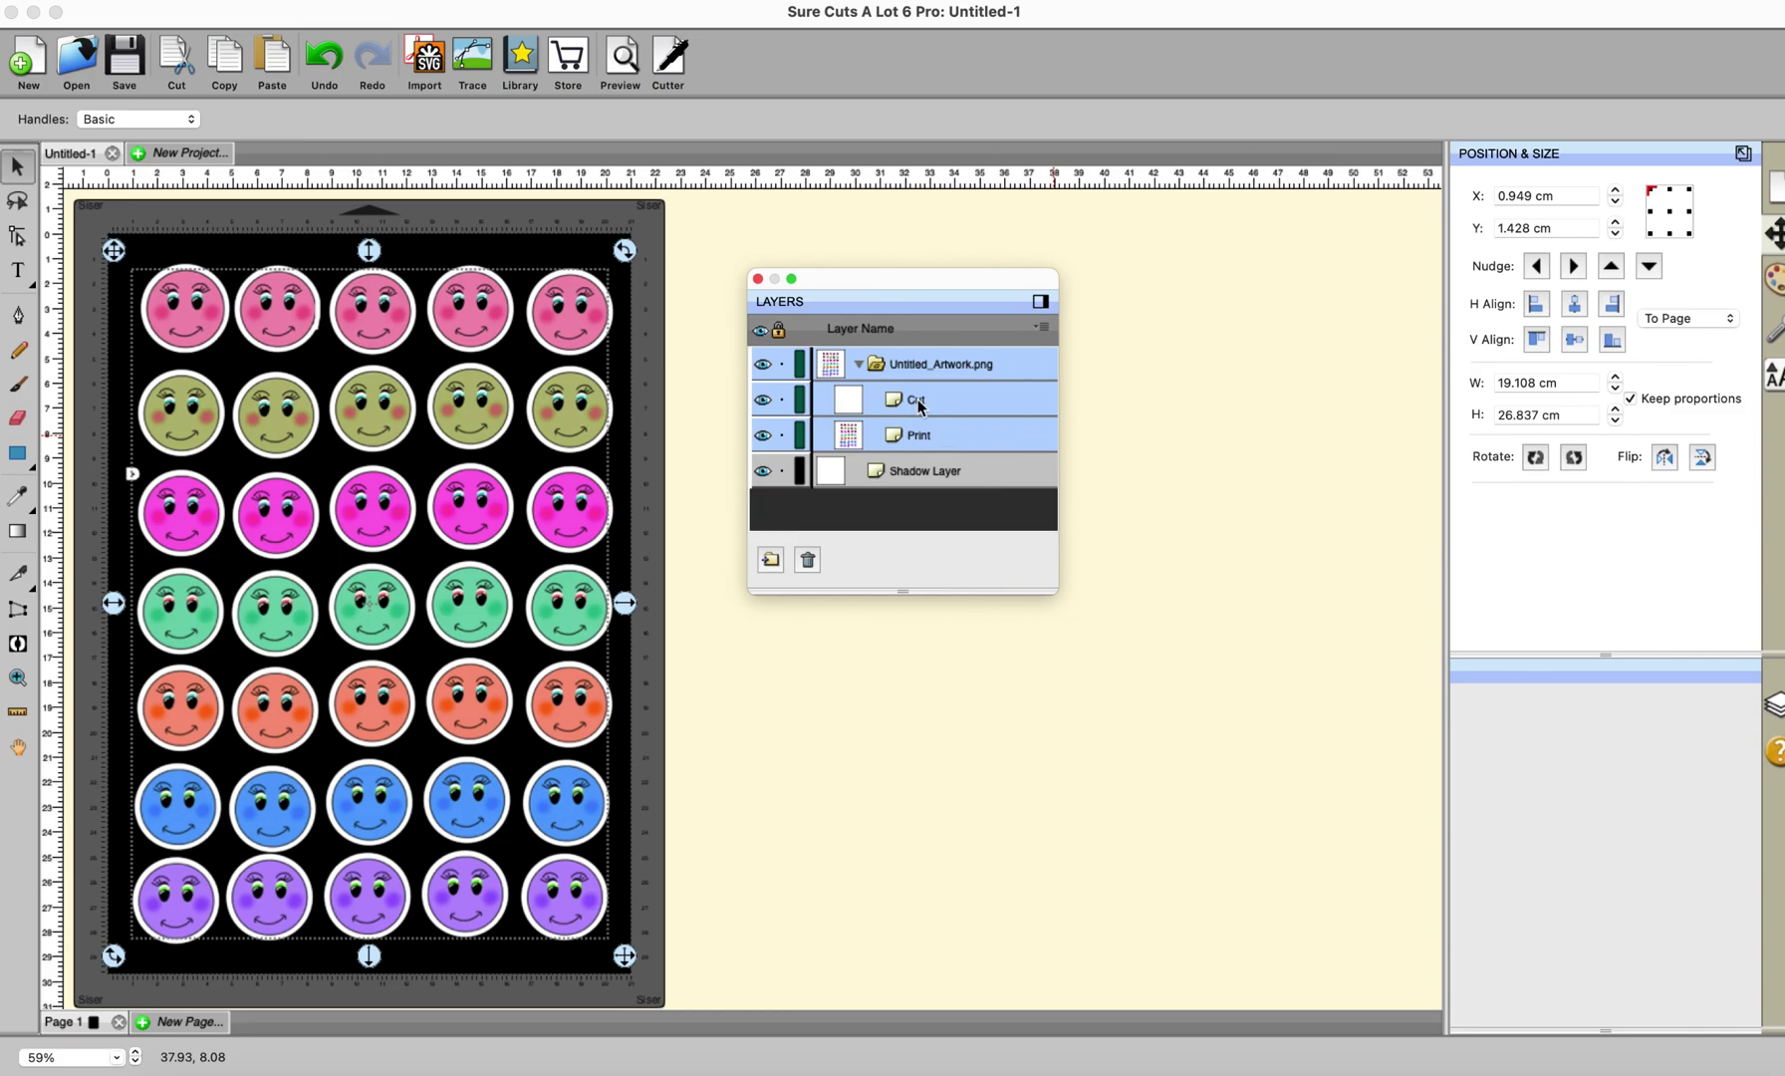
pyautogui.click(929, 468)
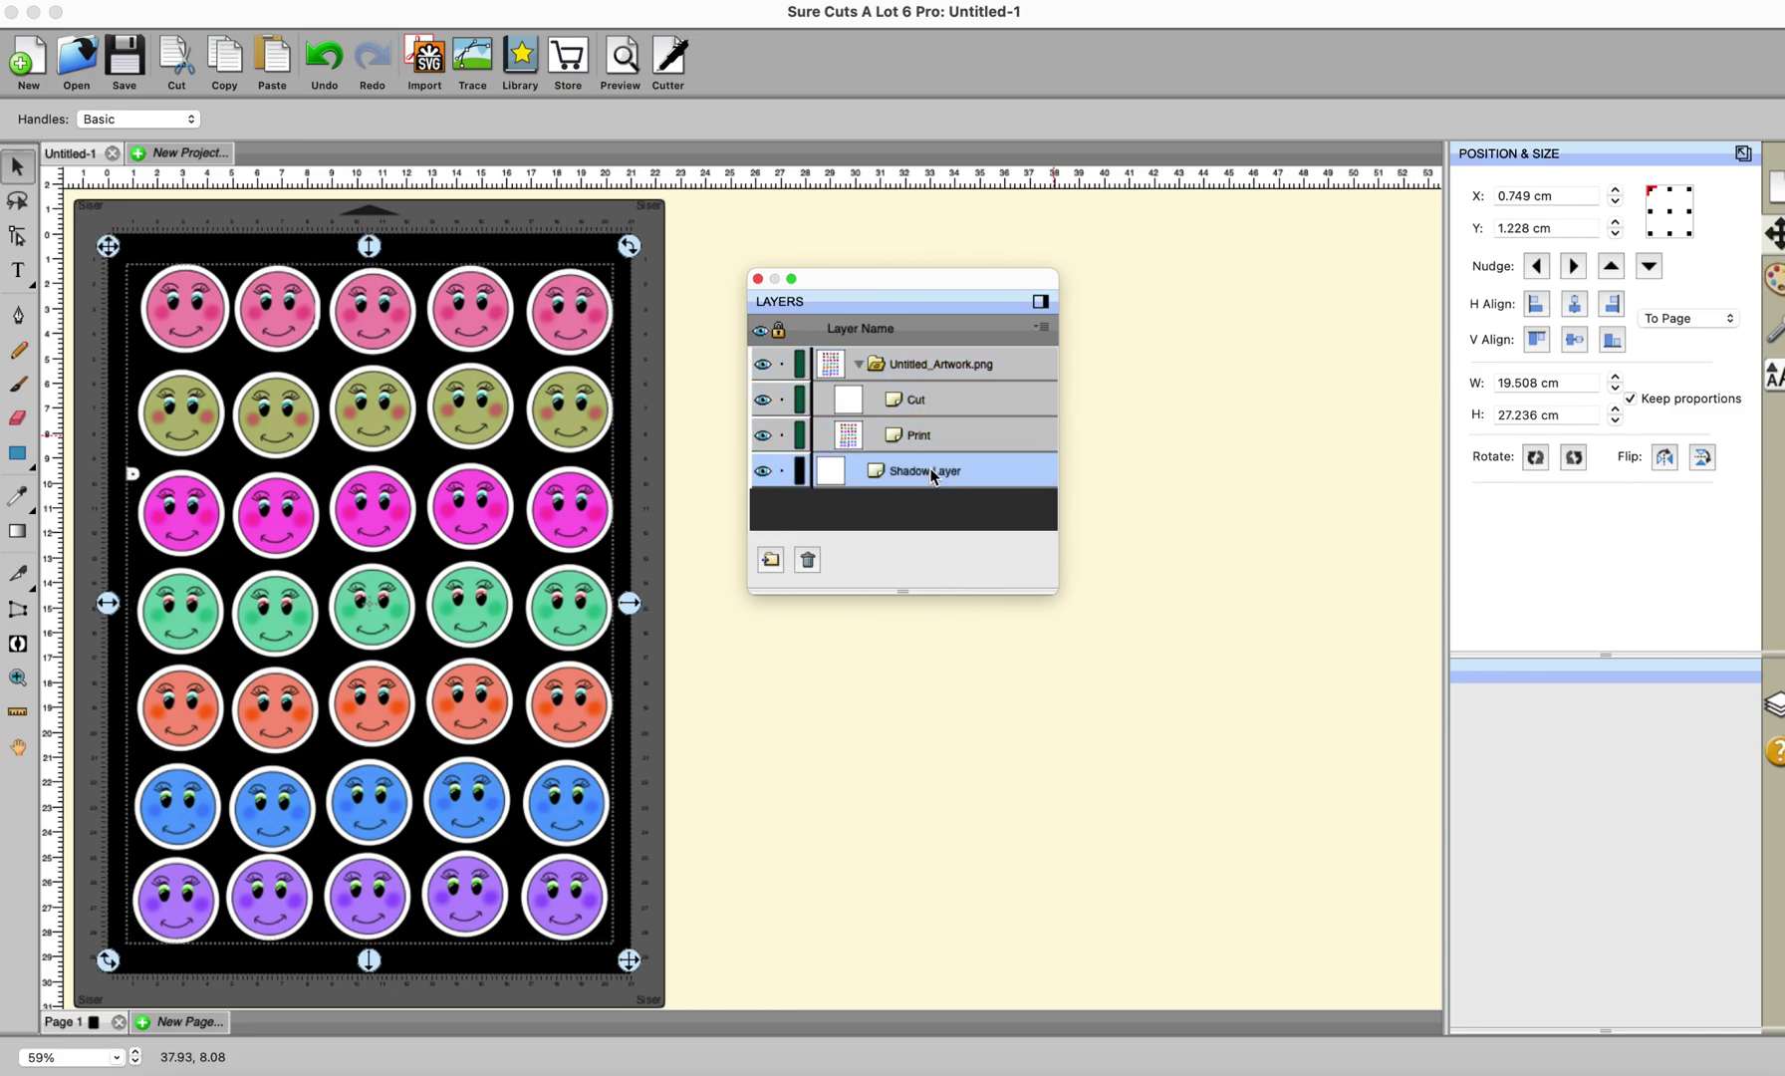
pyautogui.click(1774, 329)
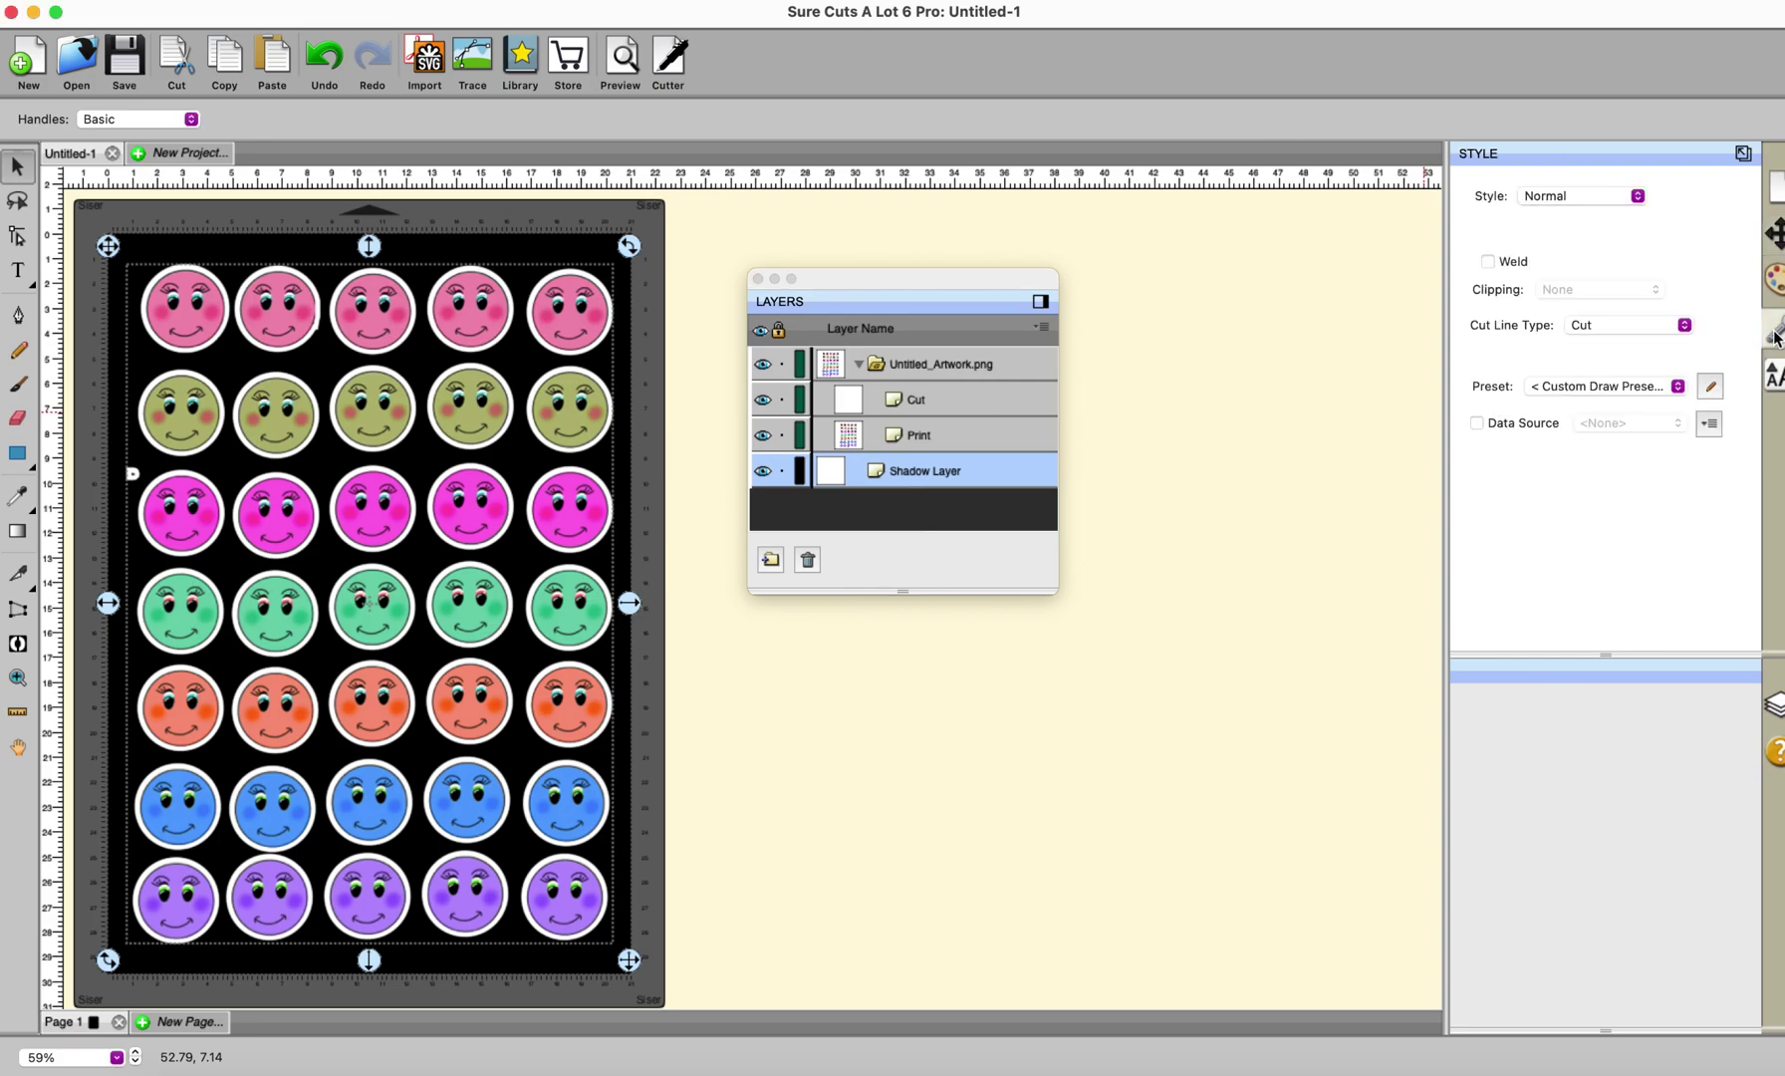
# - Preview the cut lines of the artwork together with its shadow layer
pyautogui.click(1193, 561)
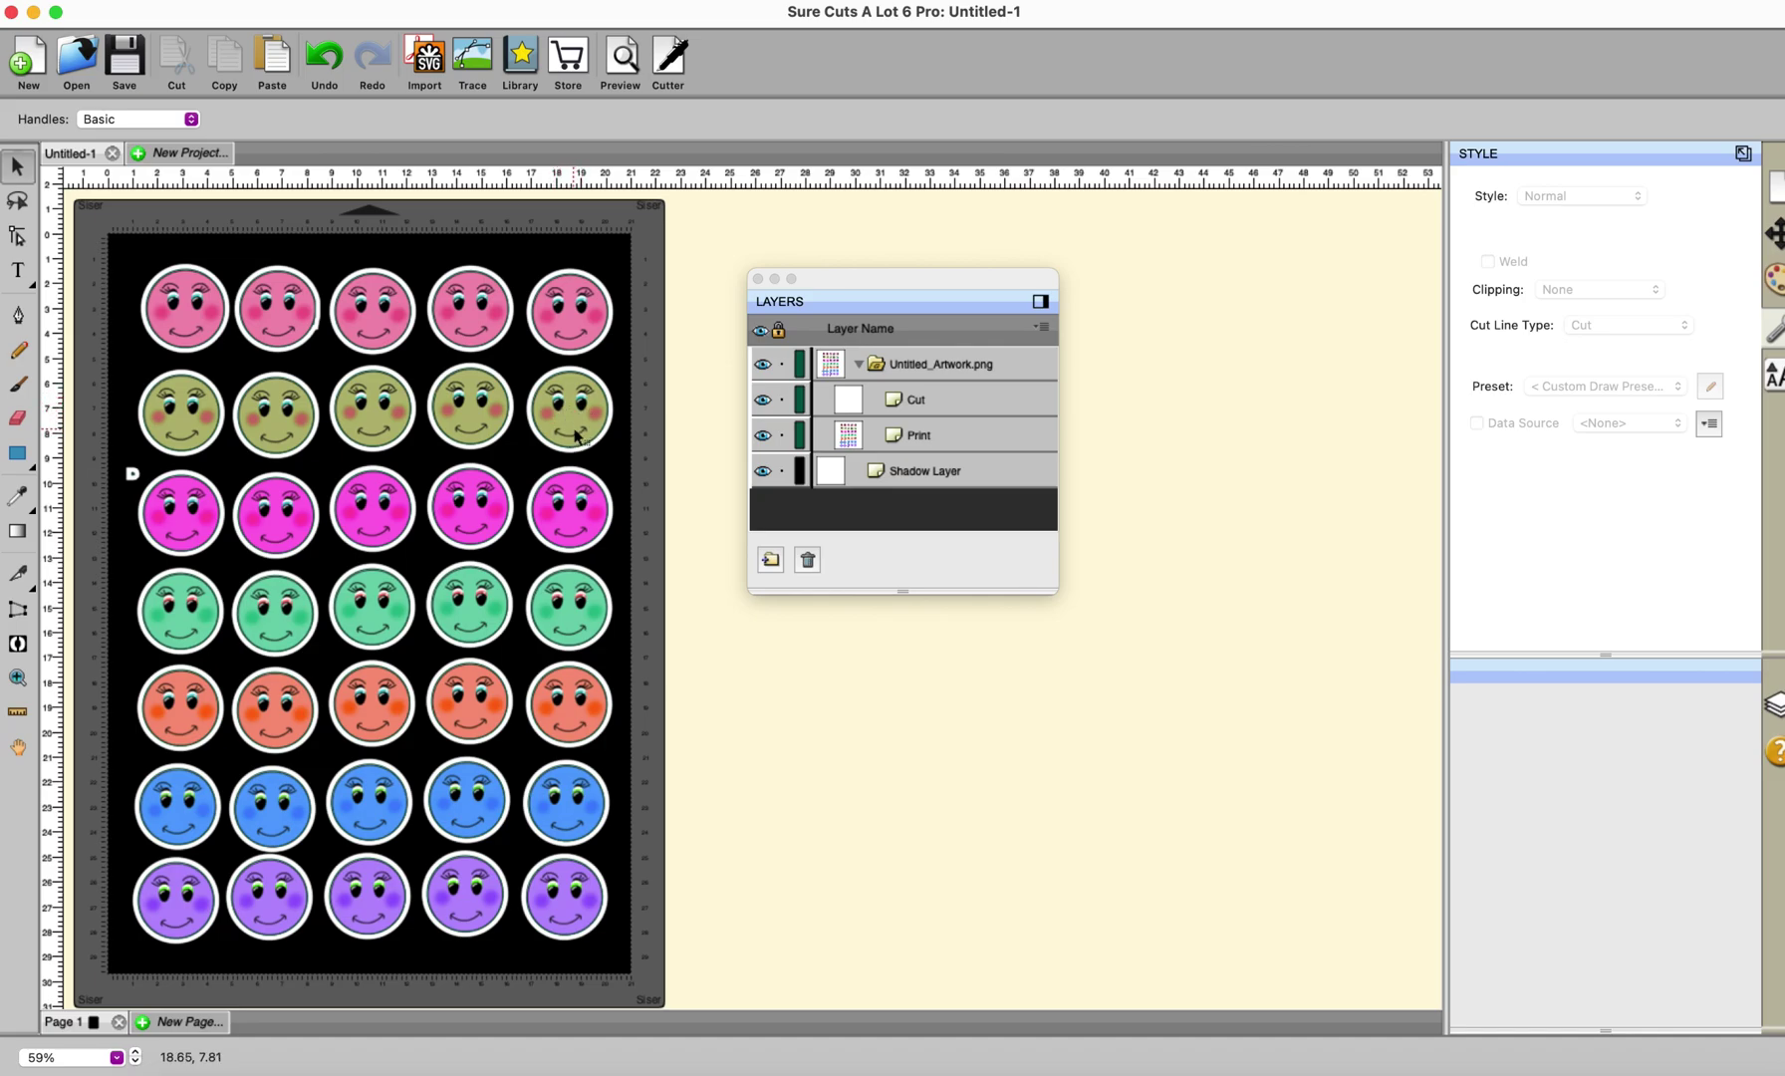
pyautogui.click(620, 57)
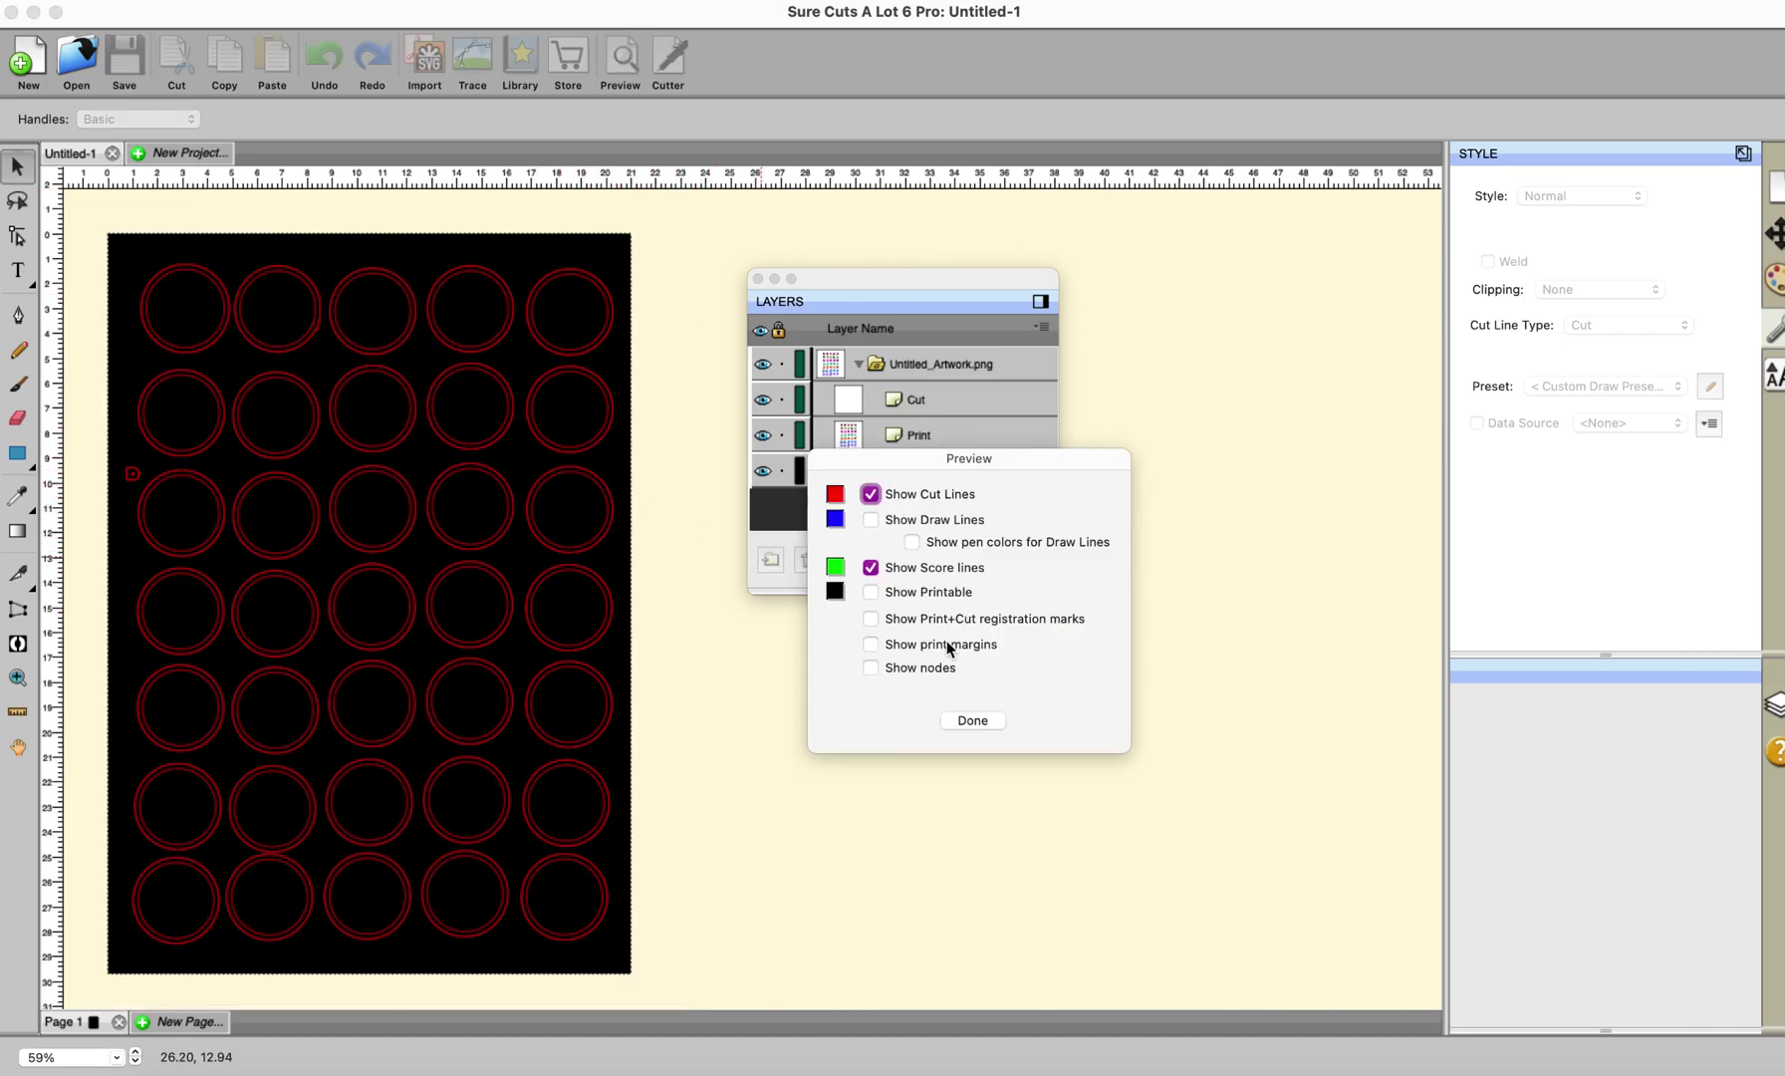
pyautogui.click(972, 719)
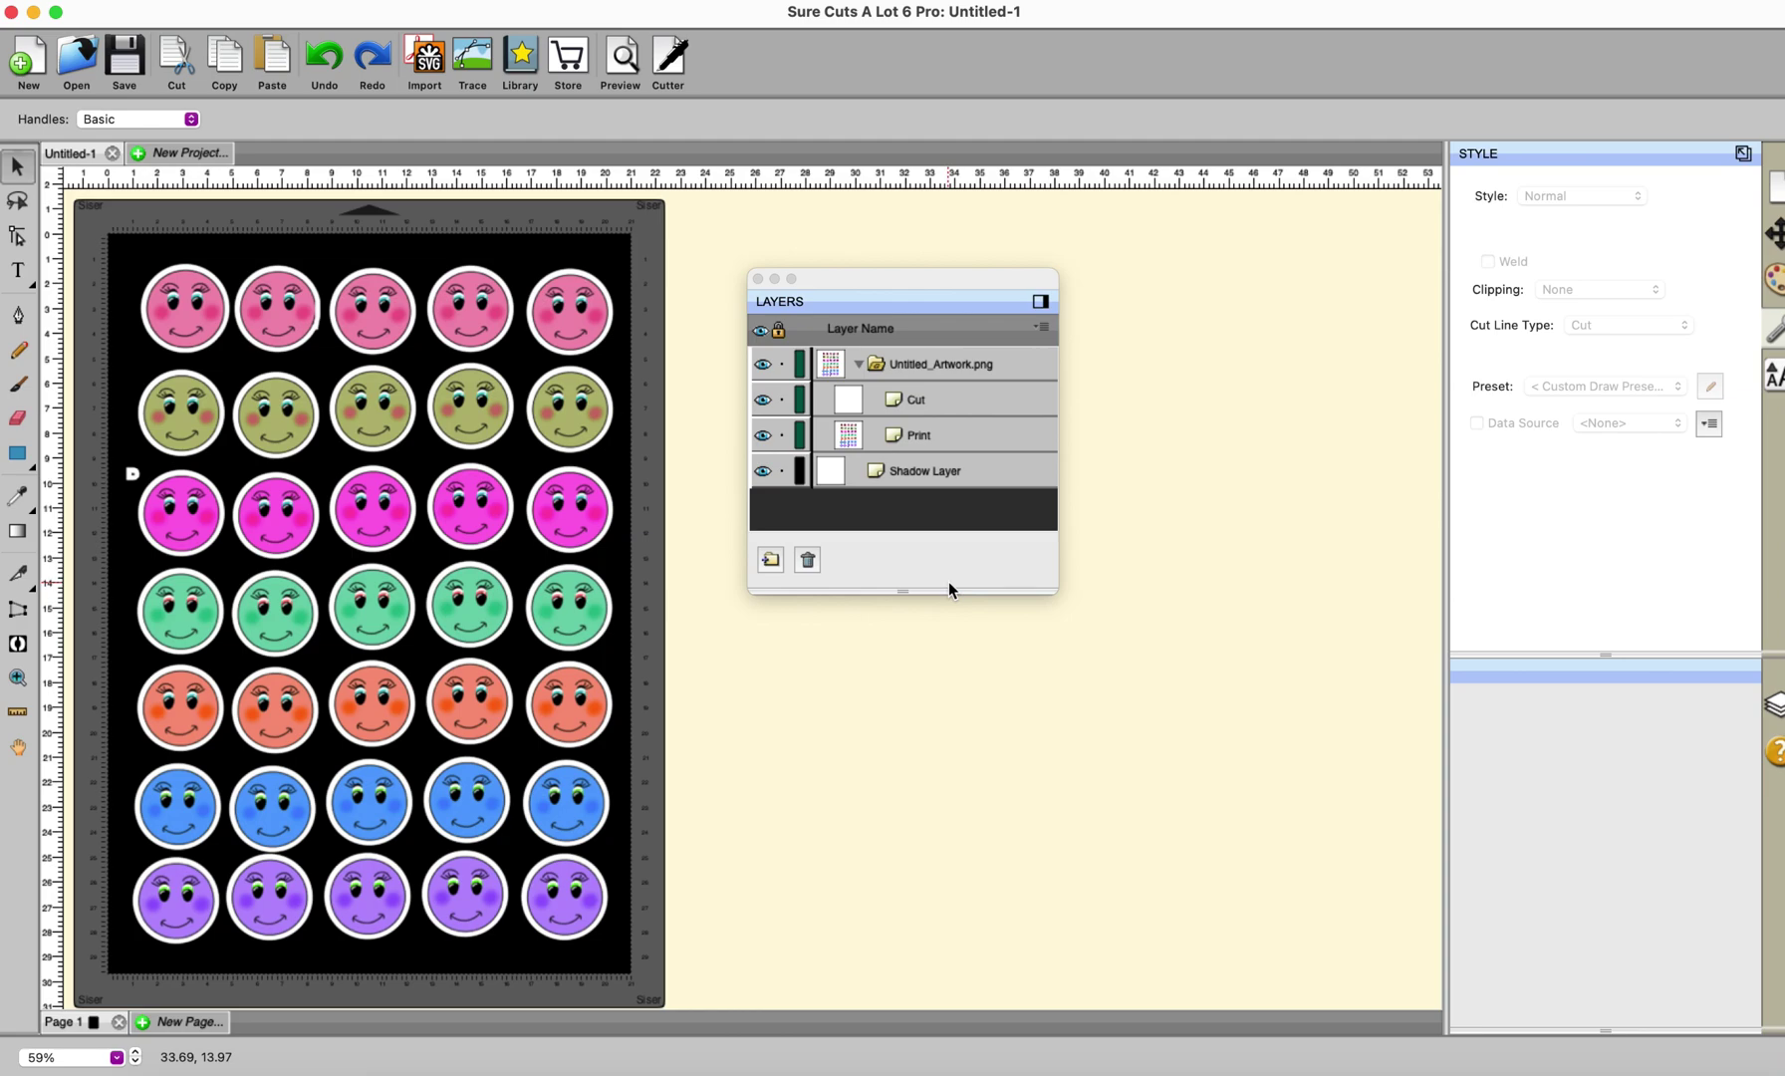
# - Set the artwork's Cut layer to the (Print+Cut) Print Only cut line type
pyautogui.click(948, 399)
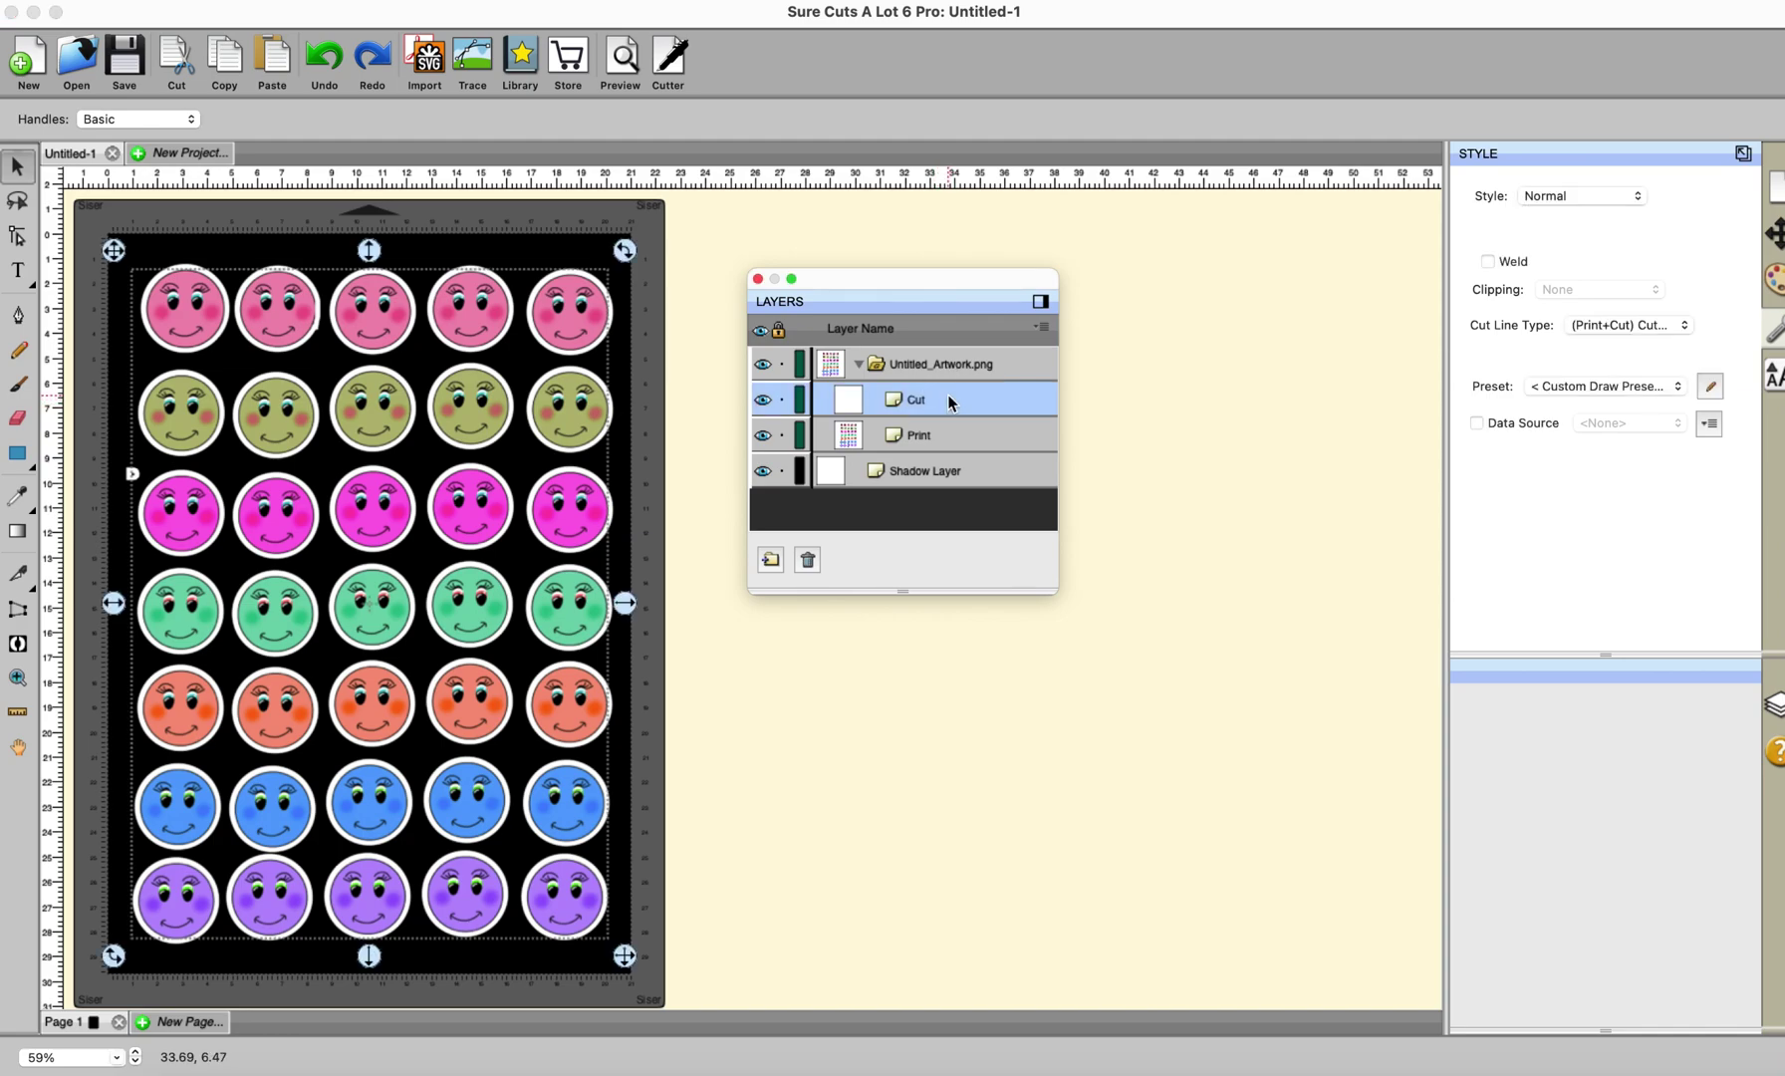
pyautogui.click(1682, 326)
pyautogui.click(1685, 347)
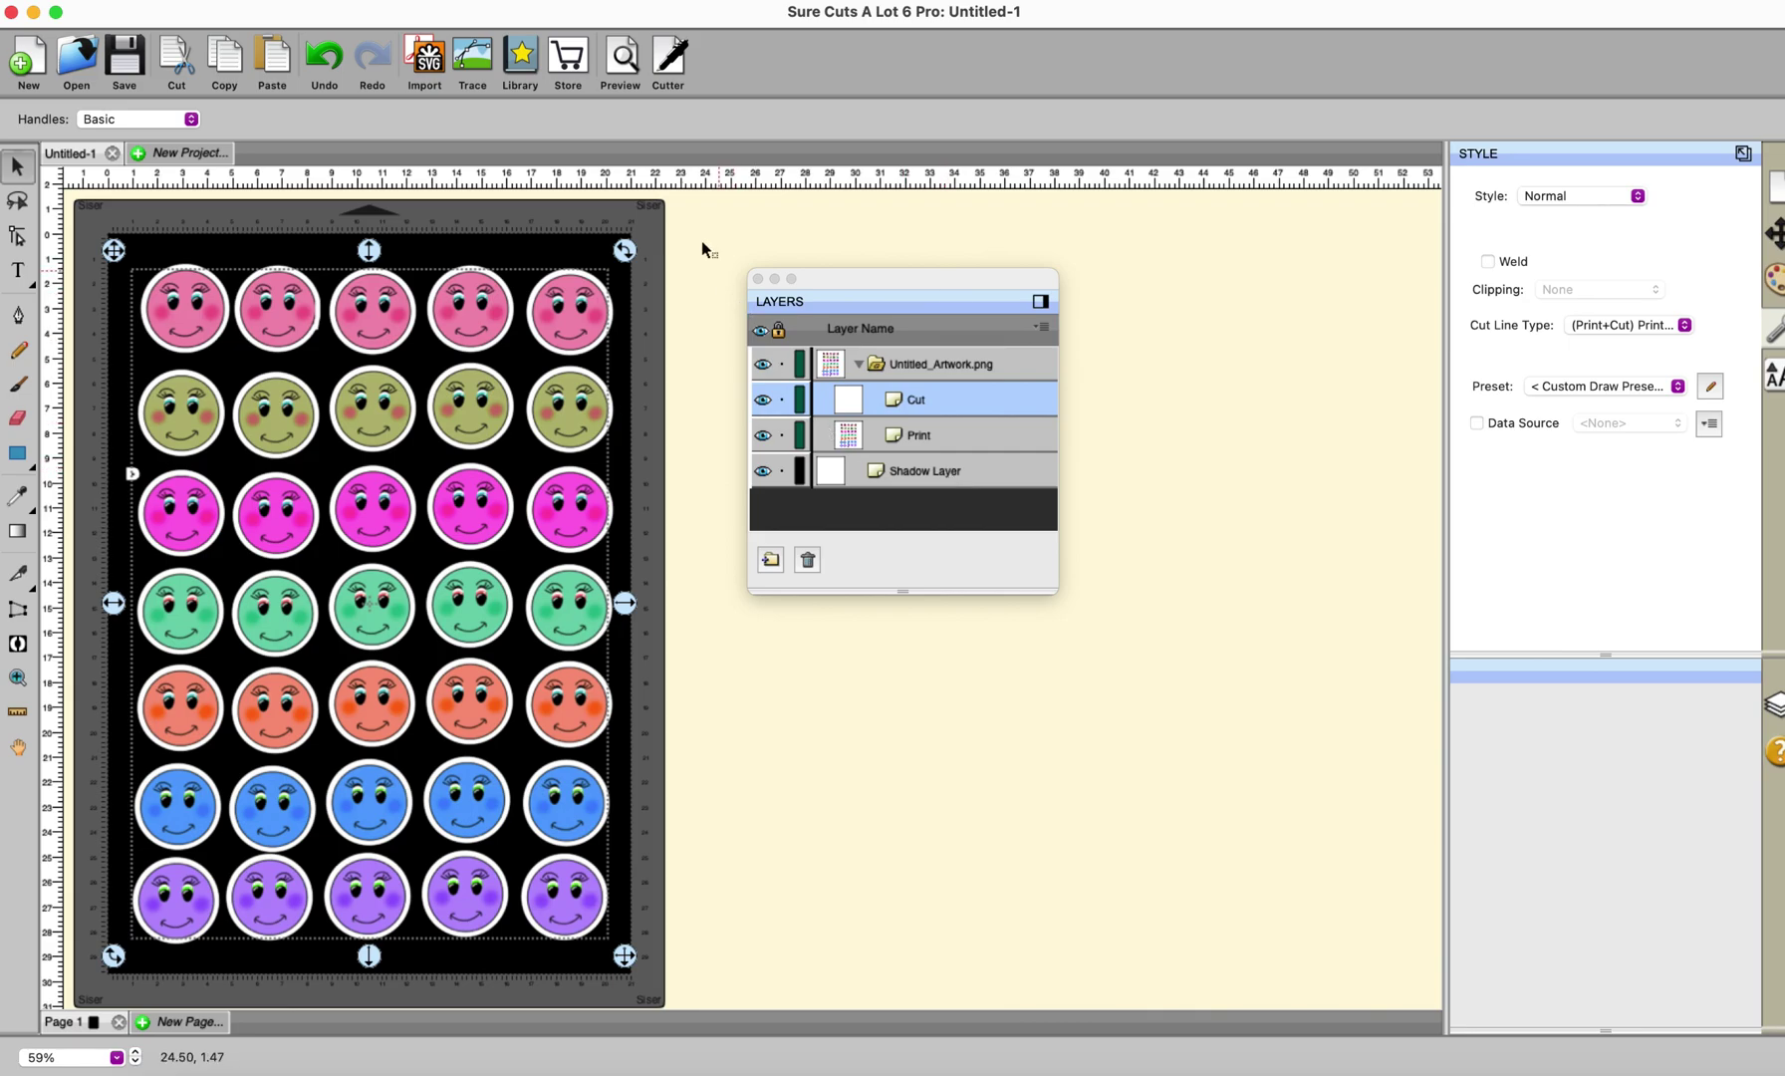
# - Preview the cut lines again with the printable artwork shown
pyautogui.click(621, 64)
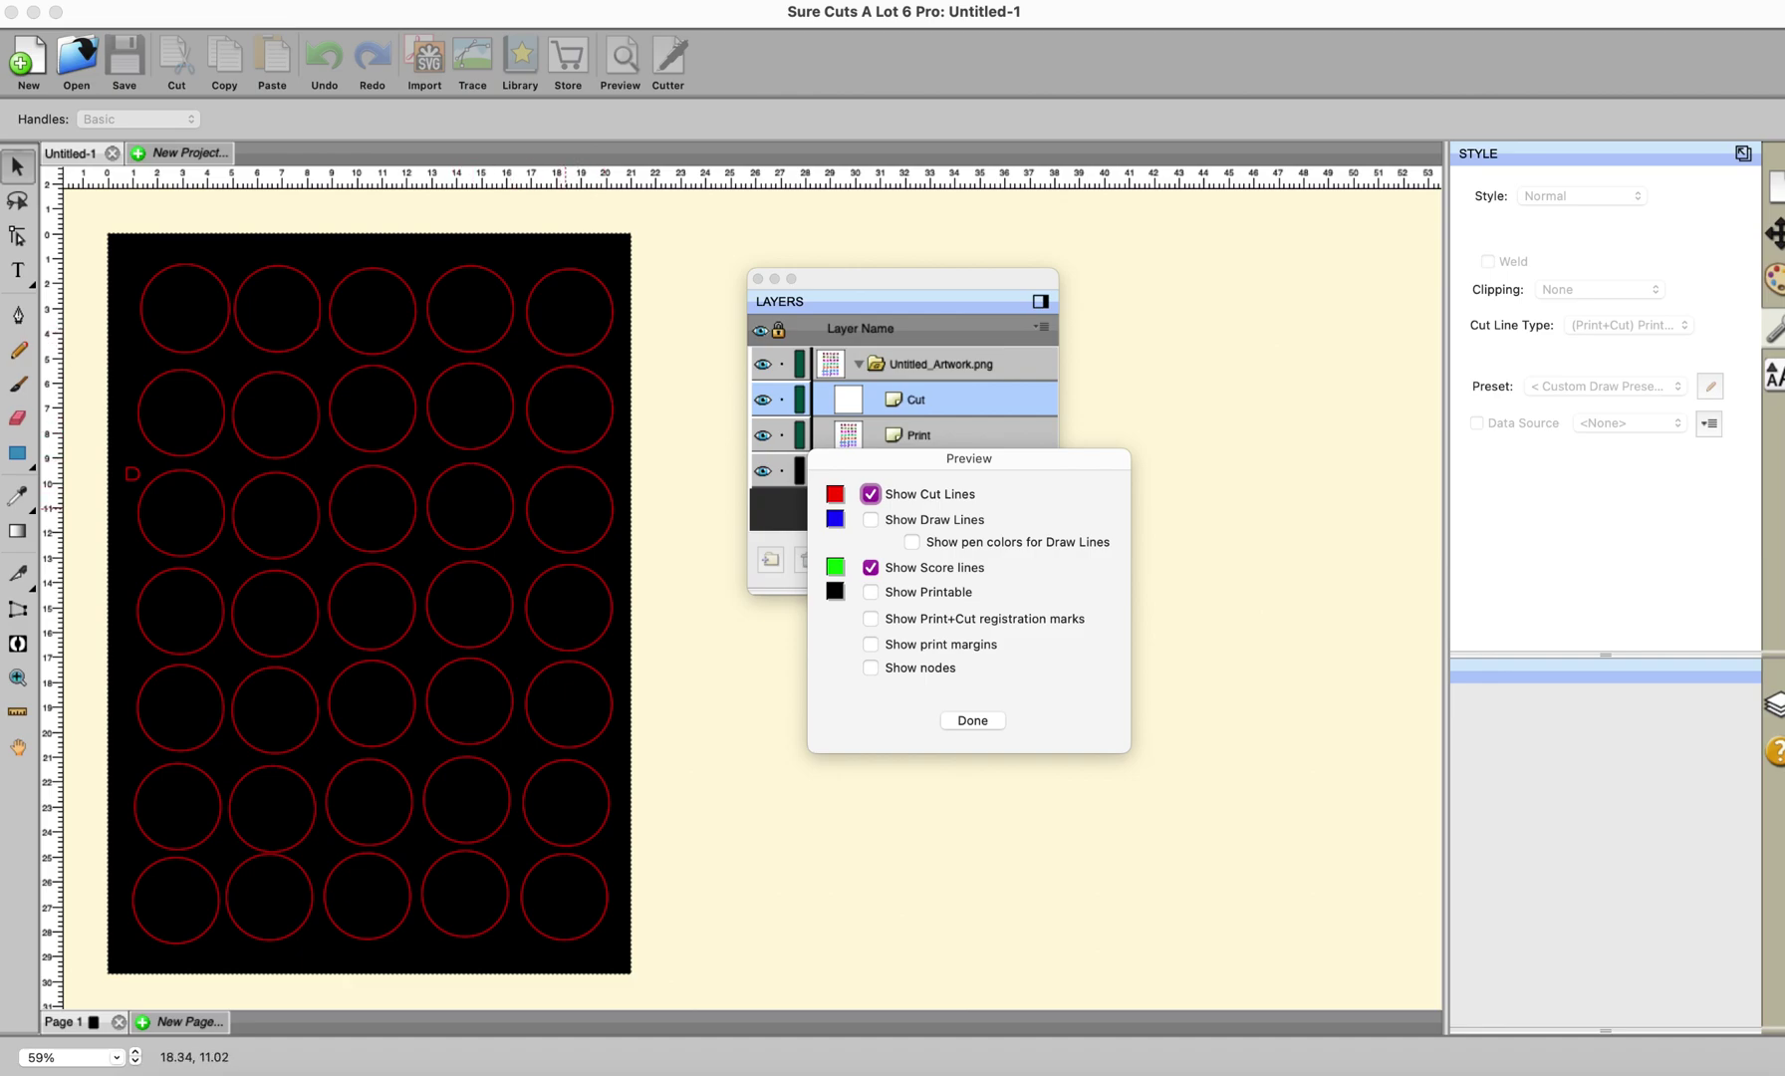
pyautogui.click(870, 593)
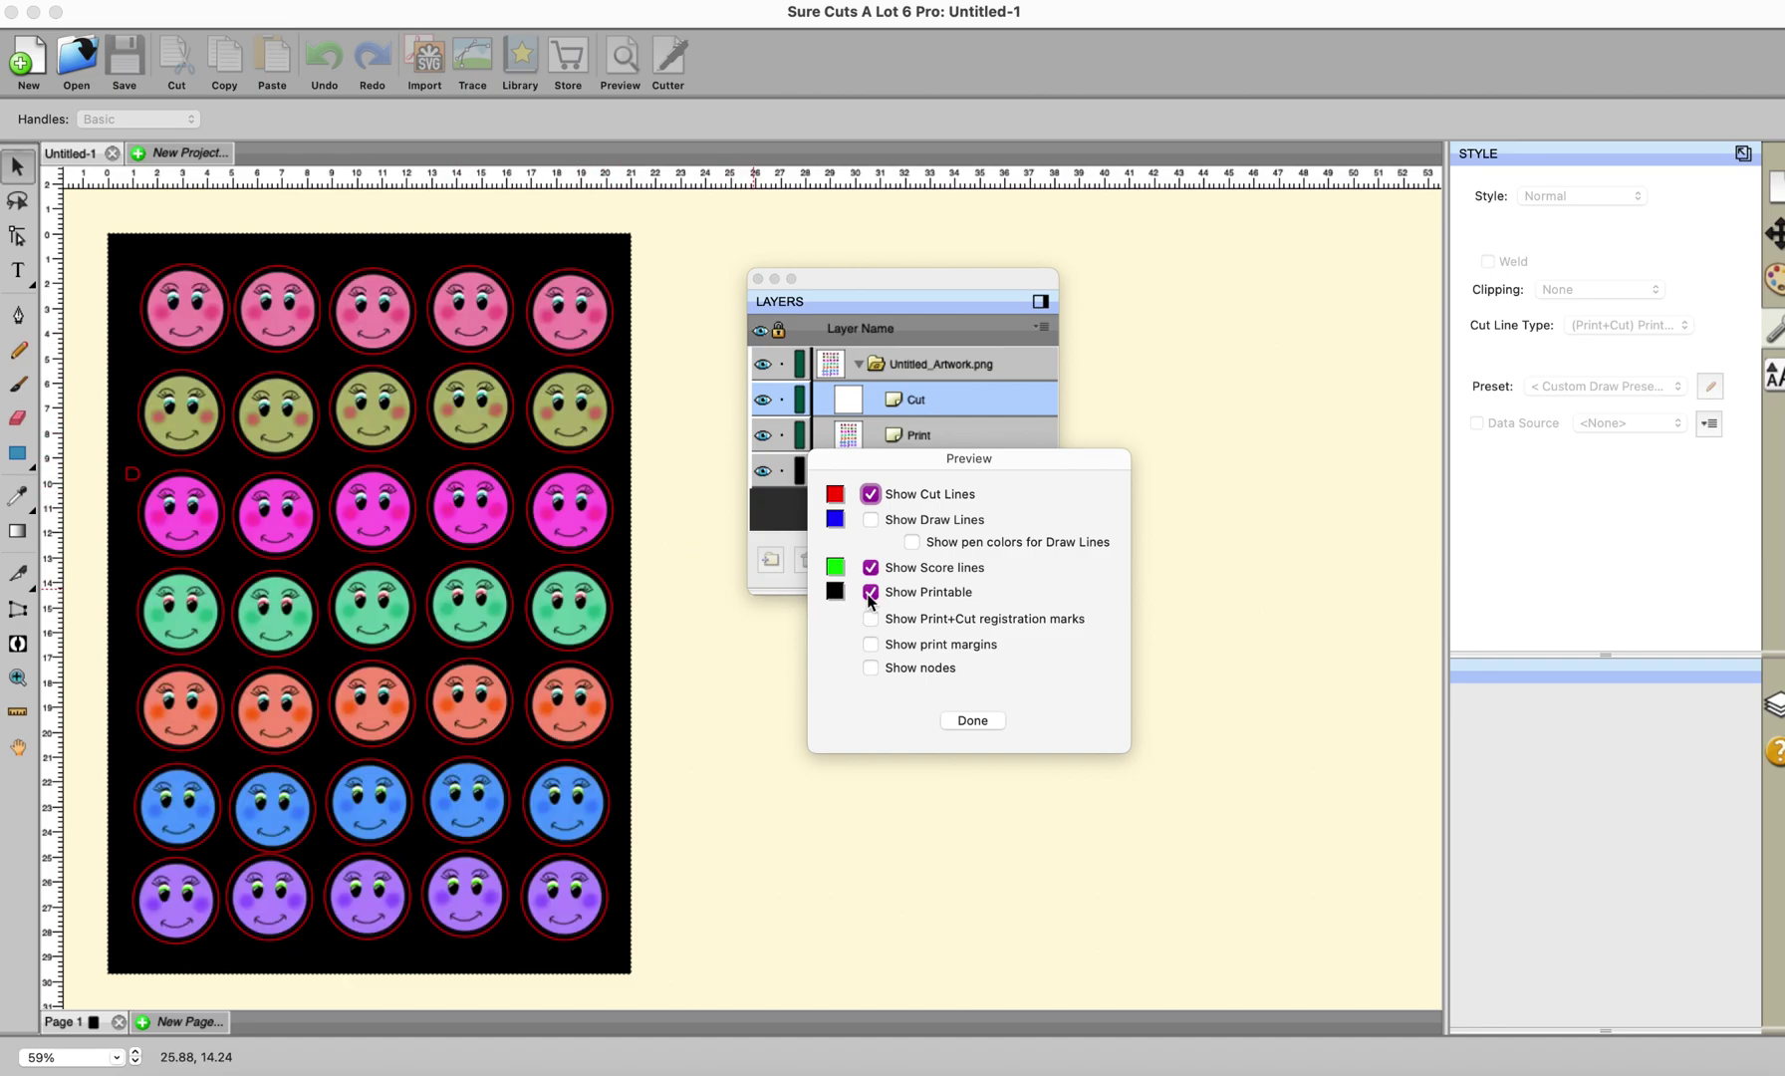
pyautogui.click(973, 720)
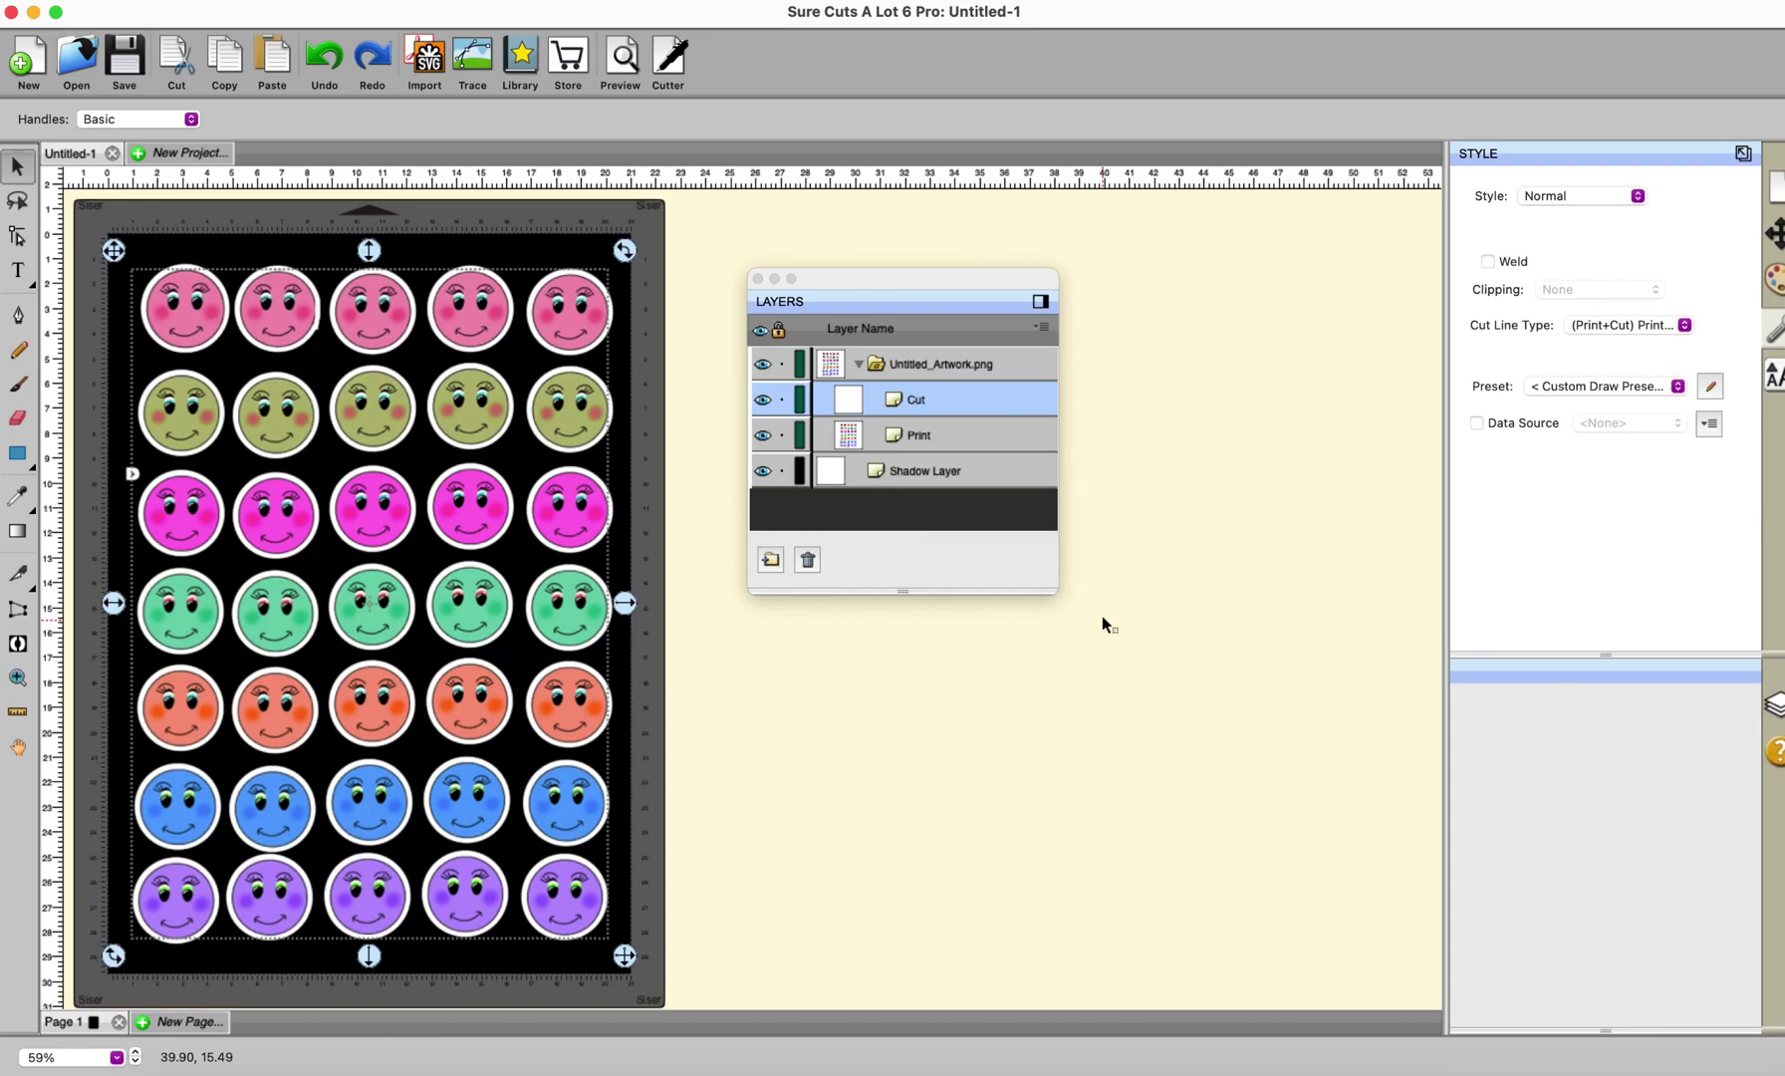
# - Set the Shadow Layer's cut line type to (Print+Cut) Cut Only
pyautogui.click(913, 471)
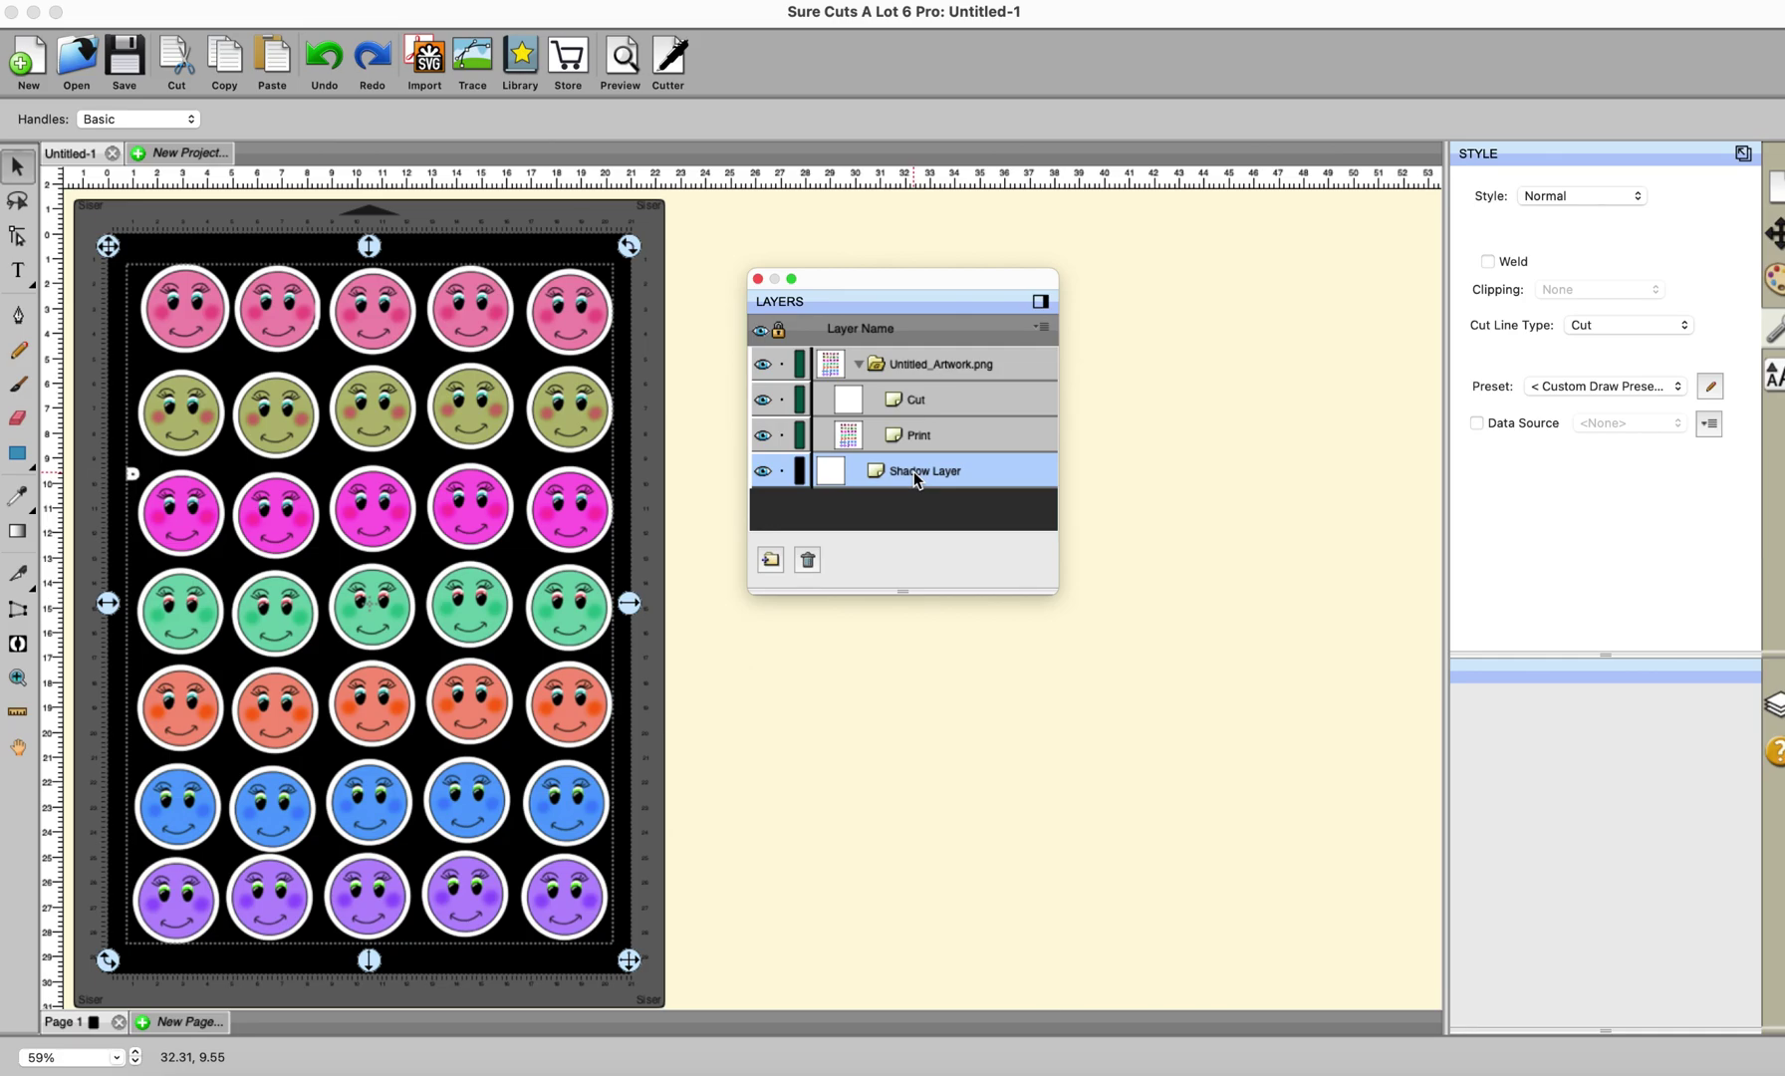
pyautogui.click(1688, 326)
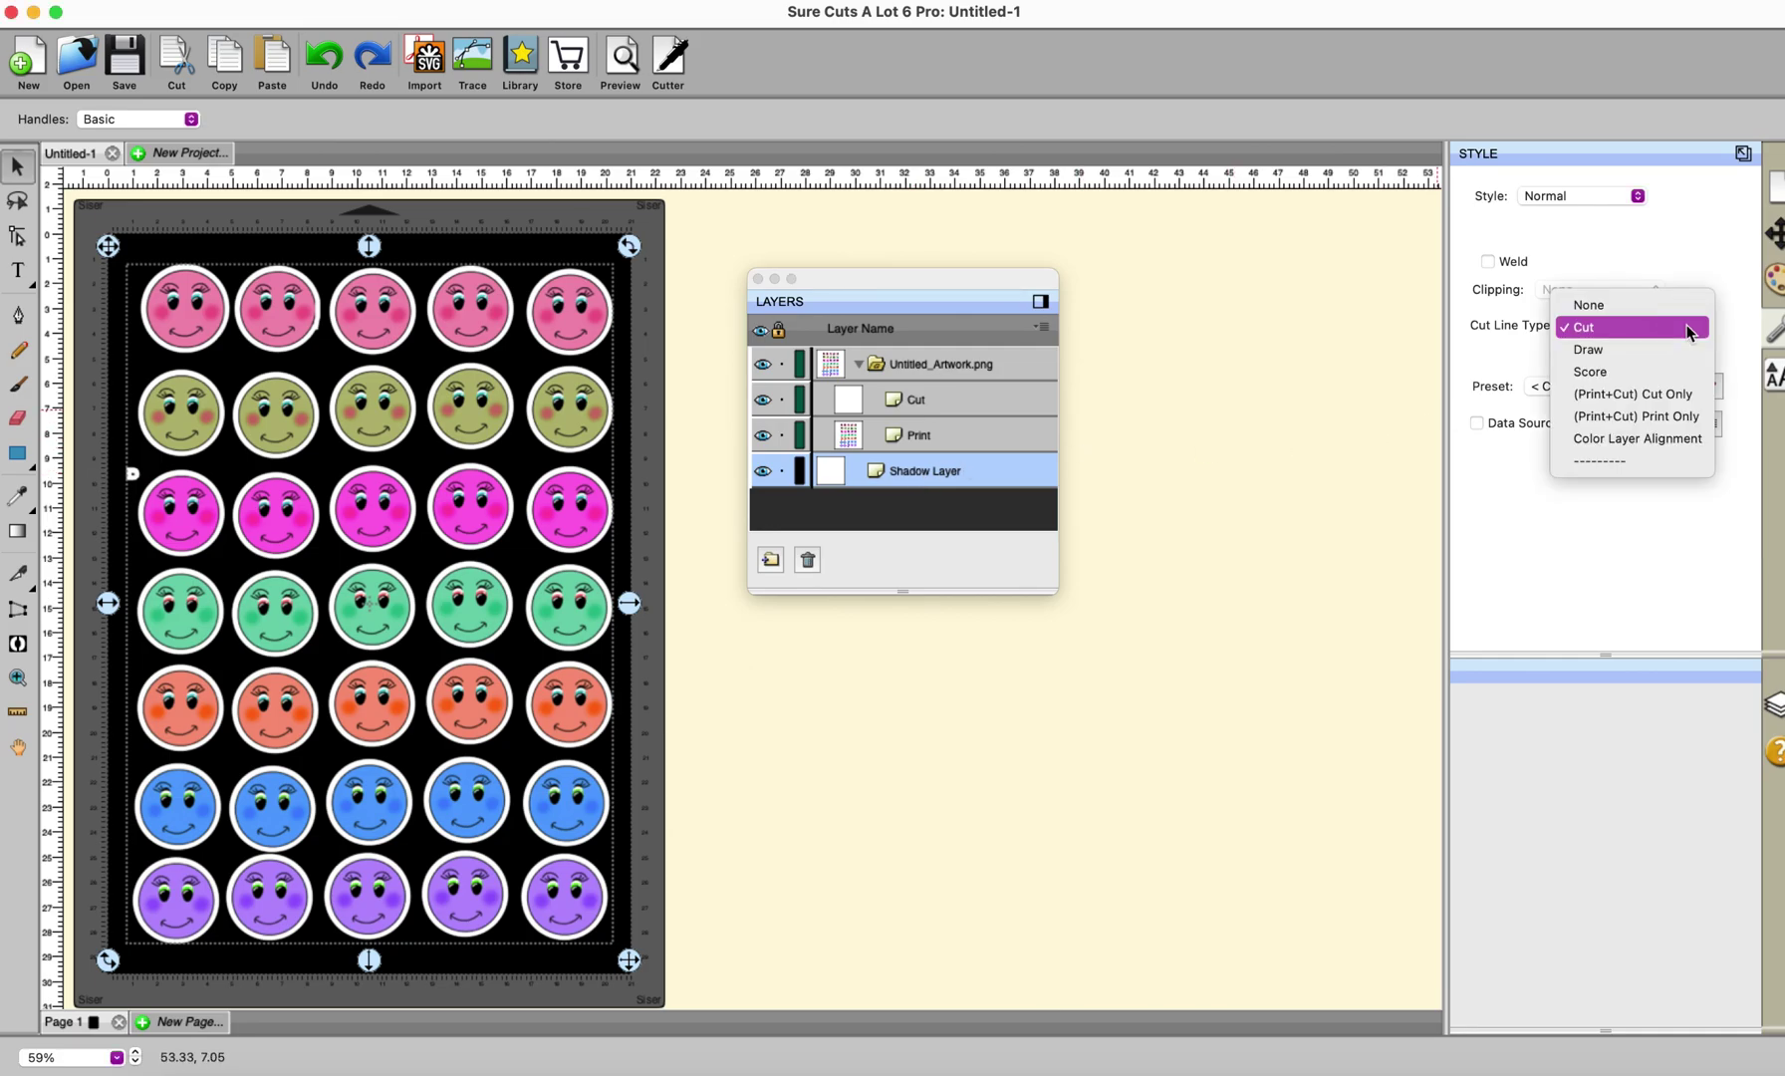
pyautogui.click(1677, 393)
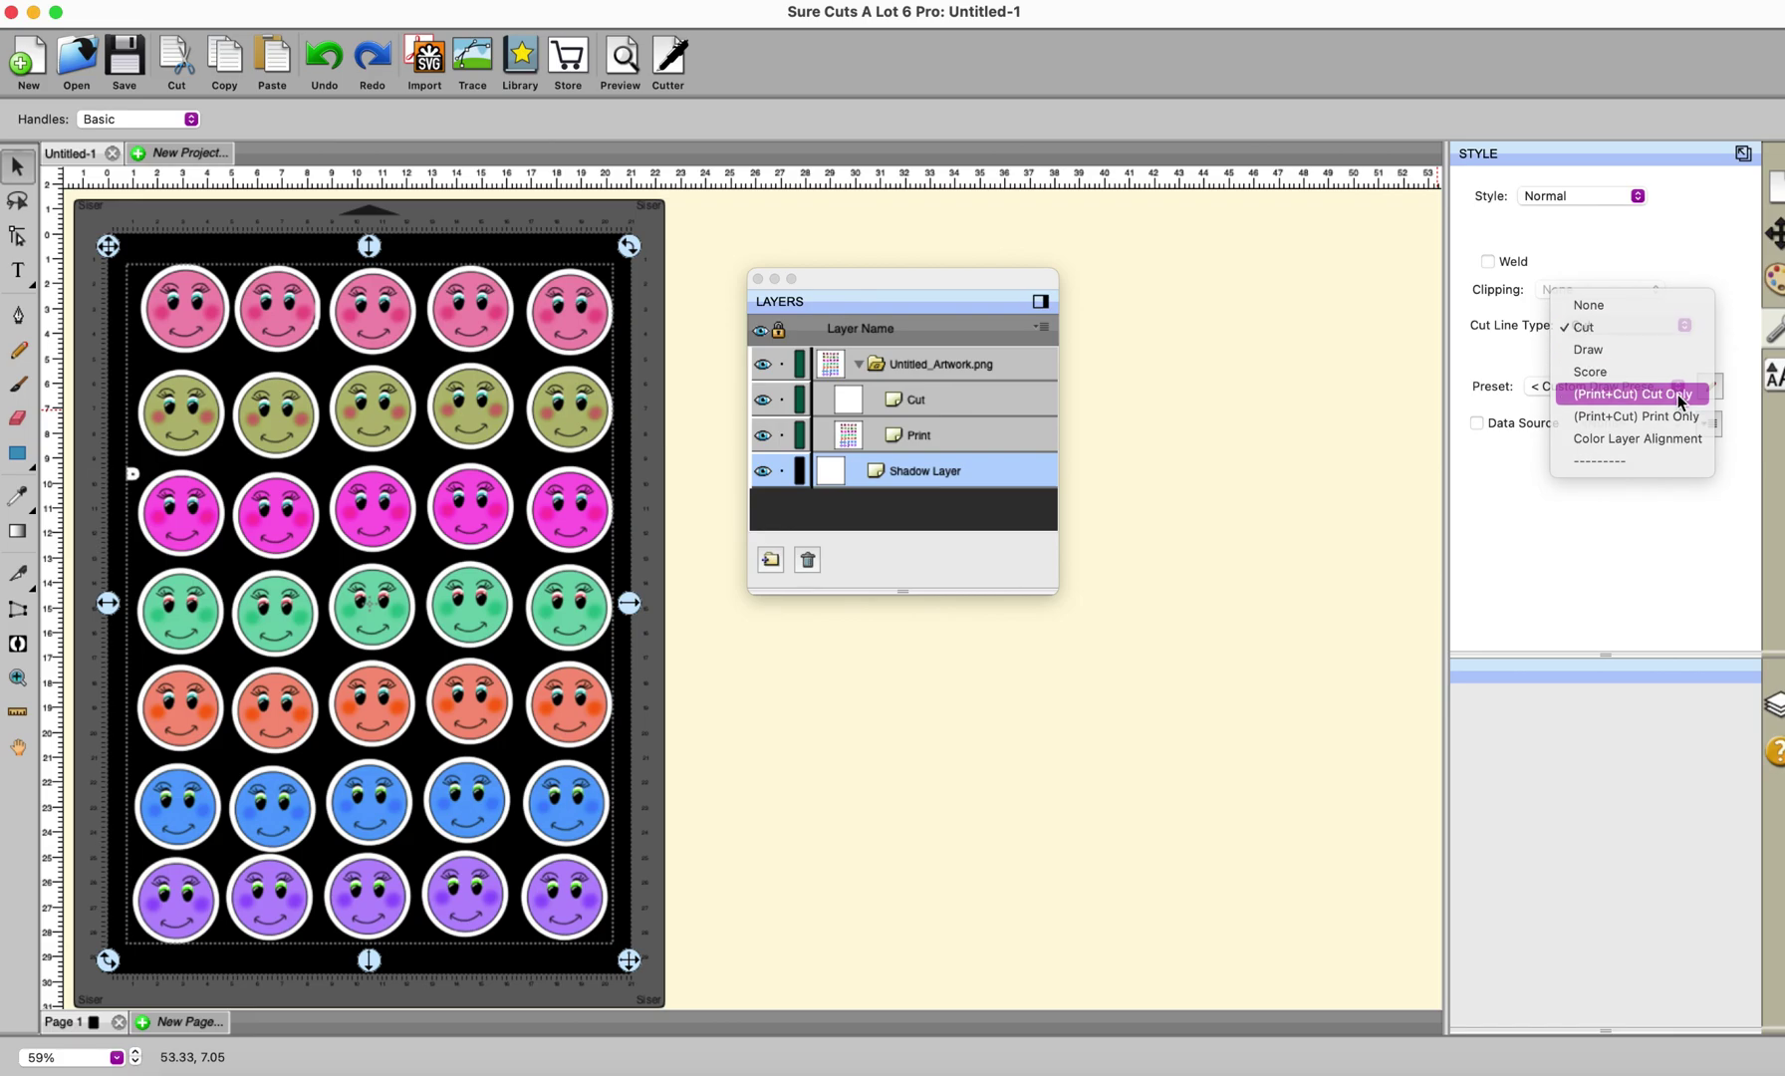
# - Rename the Shadow Layer to "Shadow Layer cut"
pyautogui.click(977, 470)
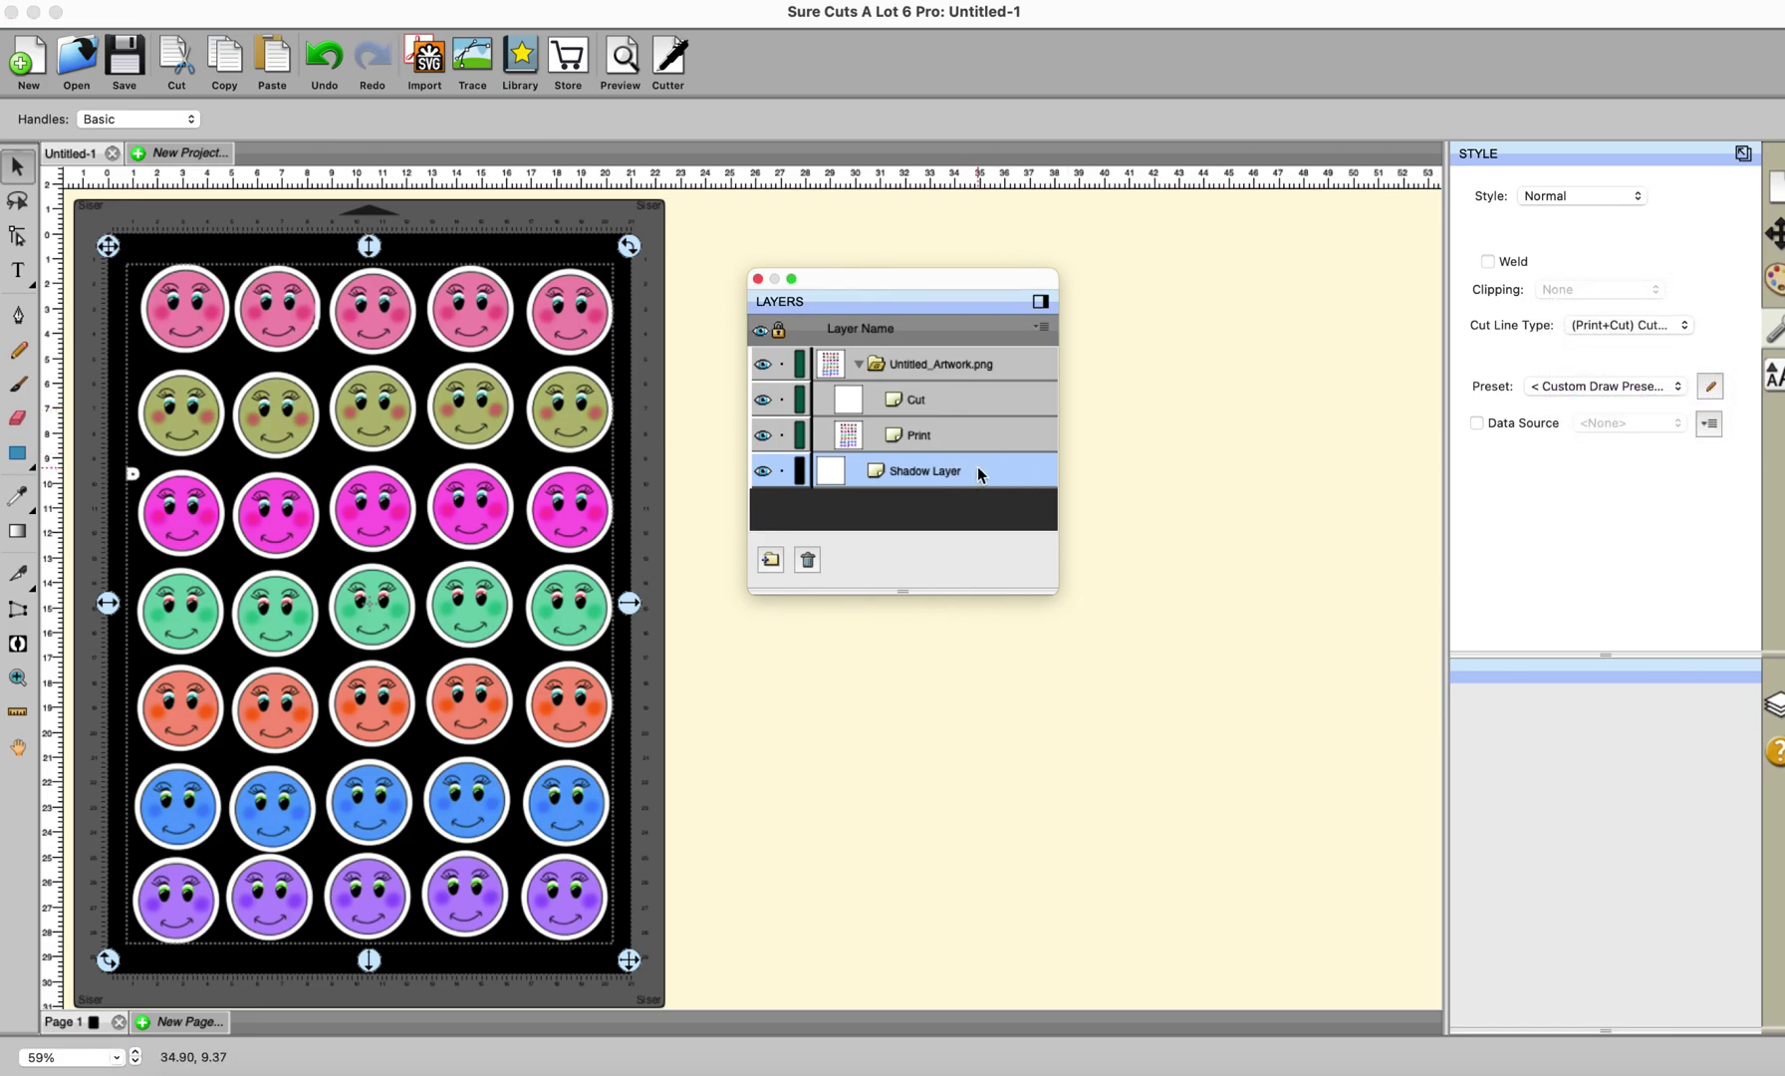
pyautogui.doubleClick(877, 472)
pyautogui.click(1006, 549)
pyautogui.write('cut')
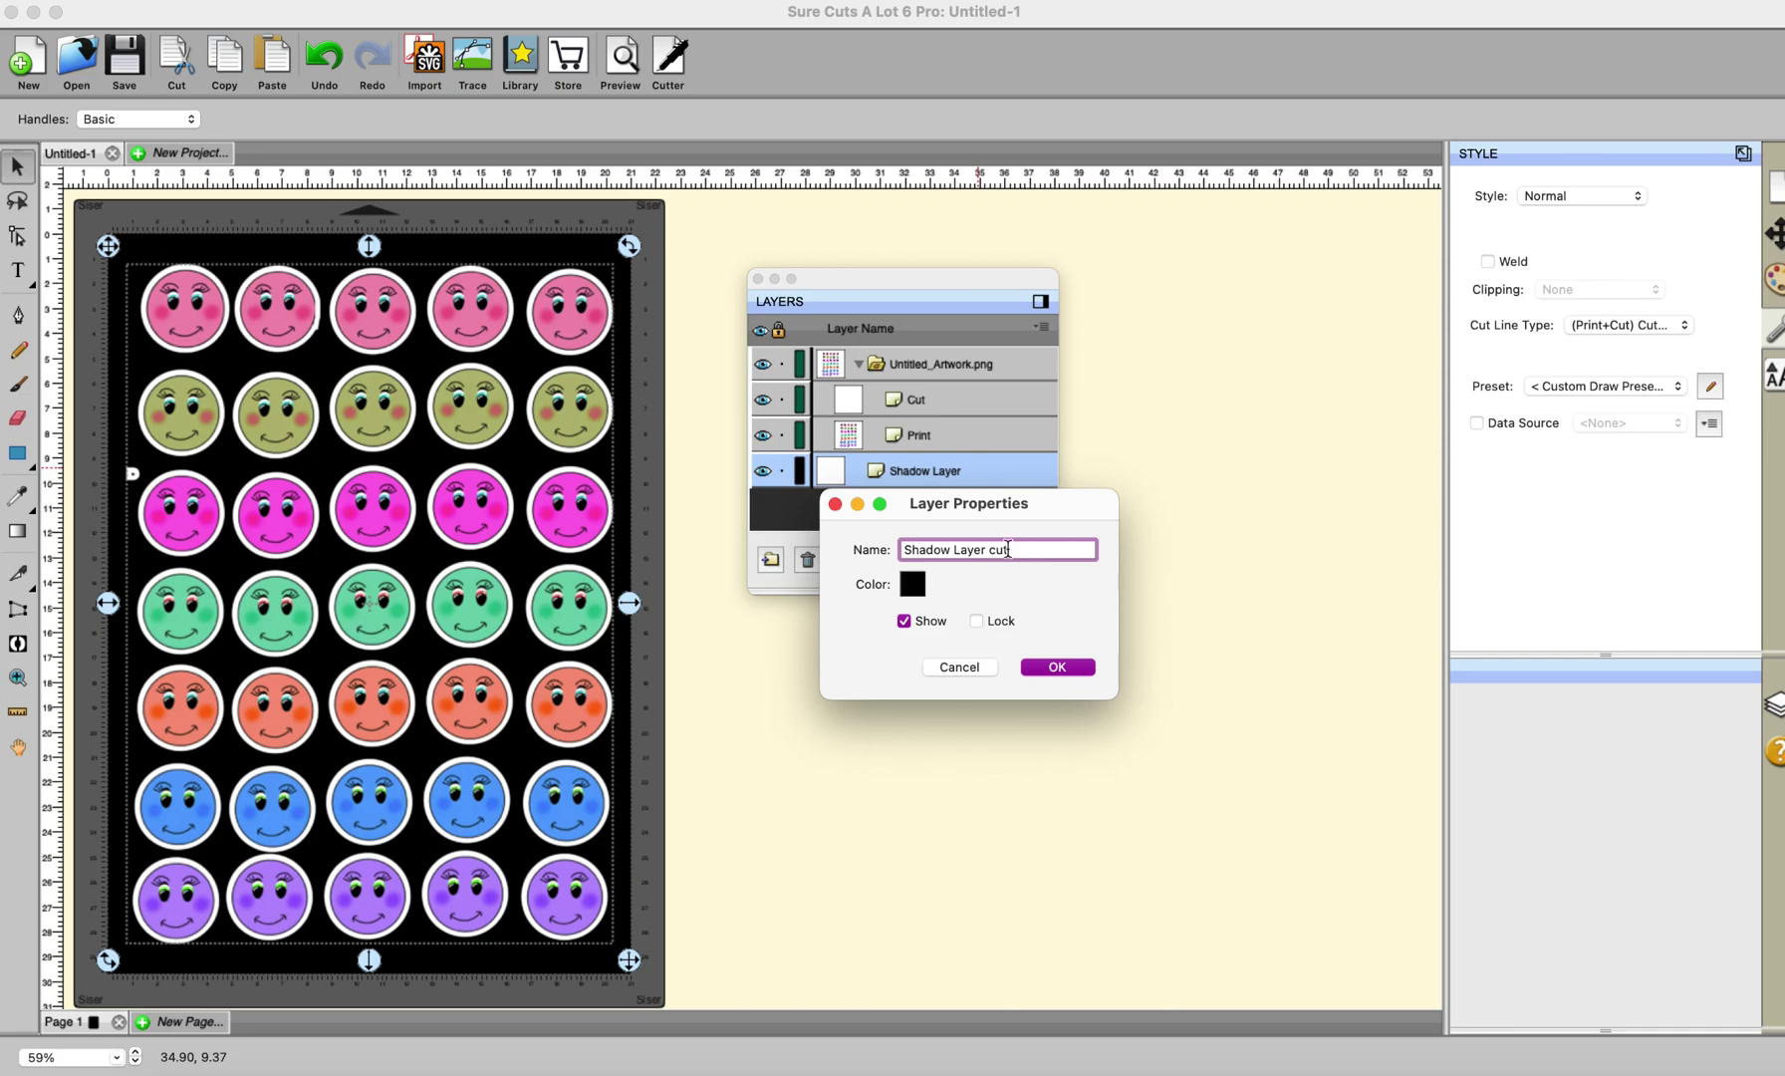
pyautogui.click(1057, 664)
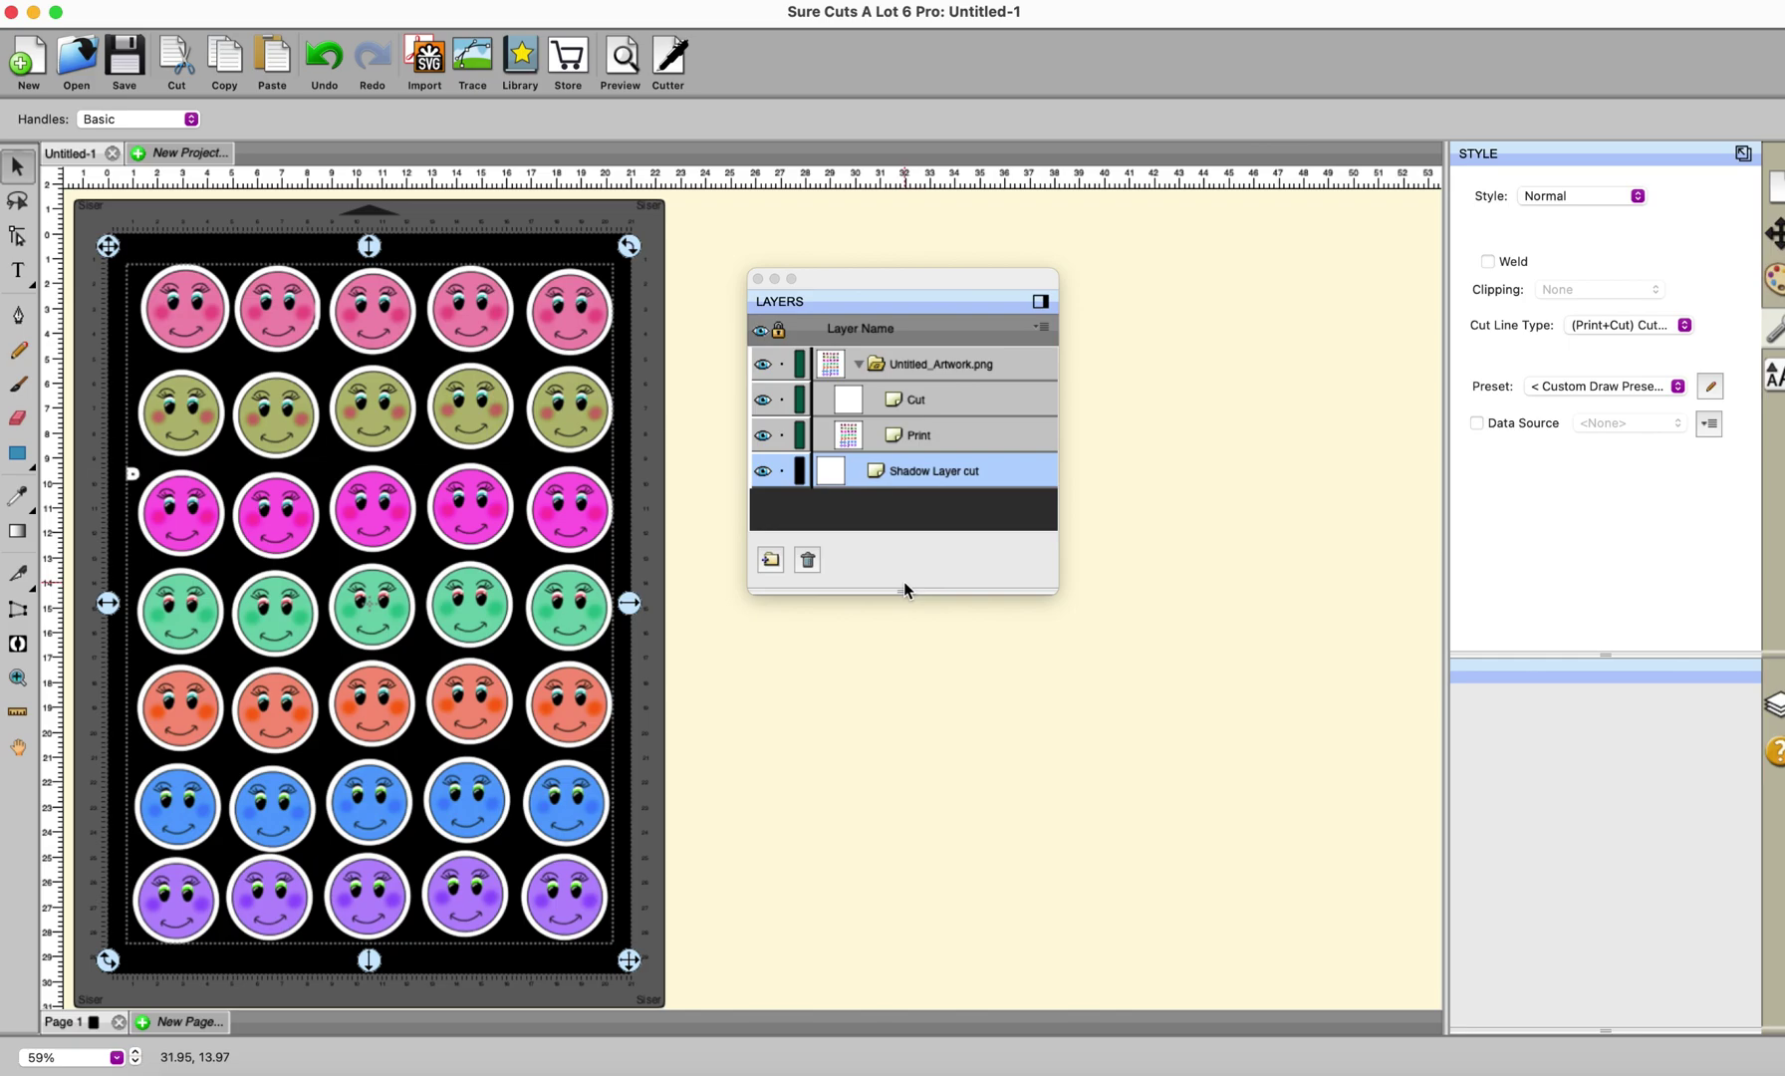
# - Rename the Cut layer inside the Untitled_Artwork.png group to "print"
pyautogui.click(894, 397)
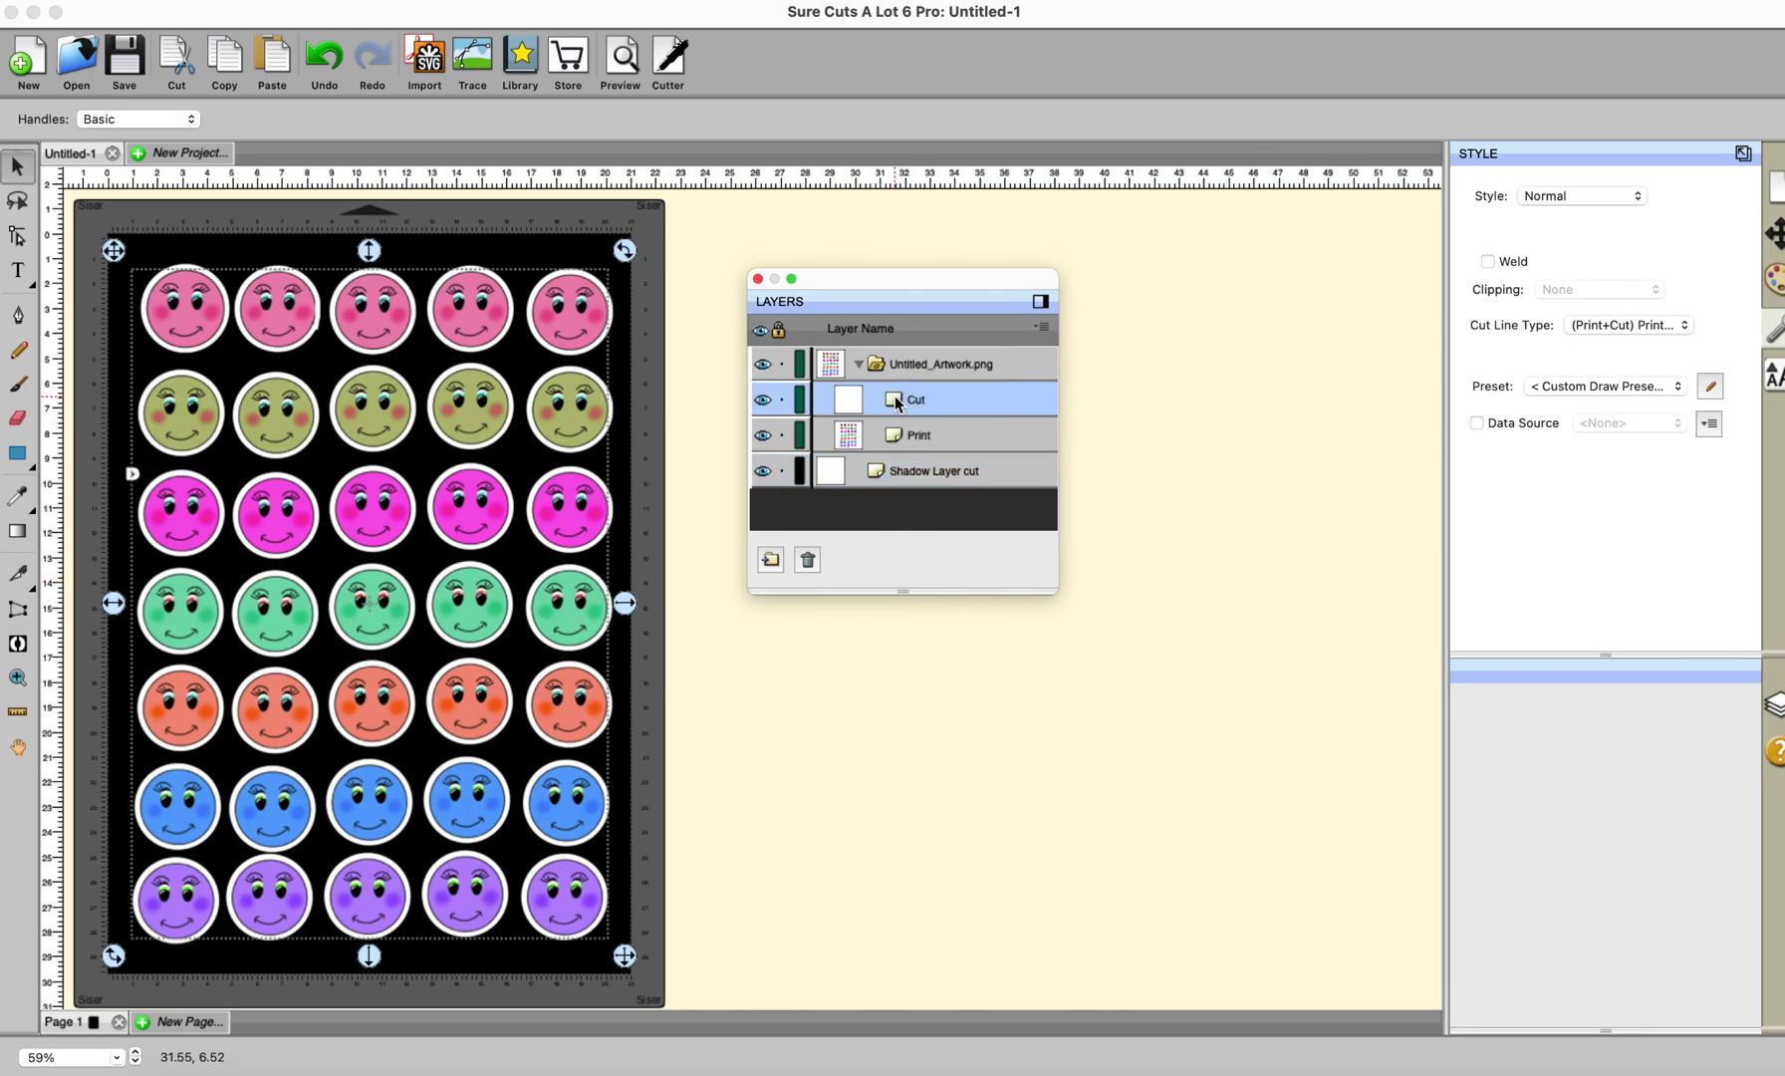
pyautogui.doubleClick(893, 397)
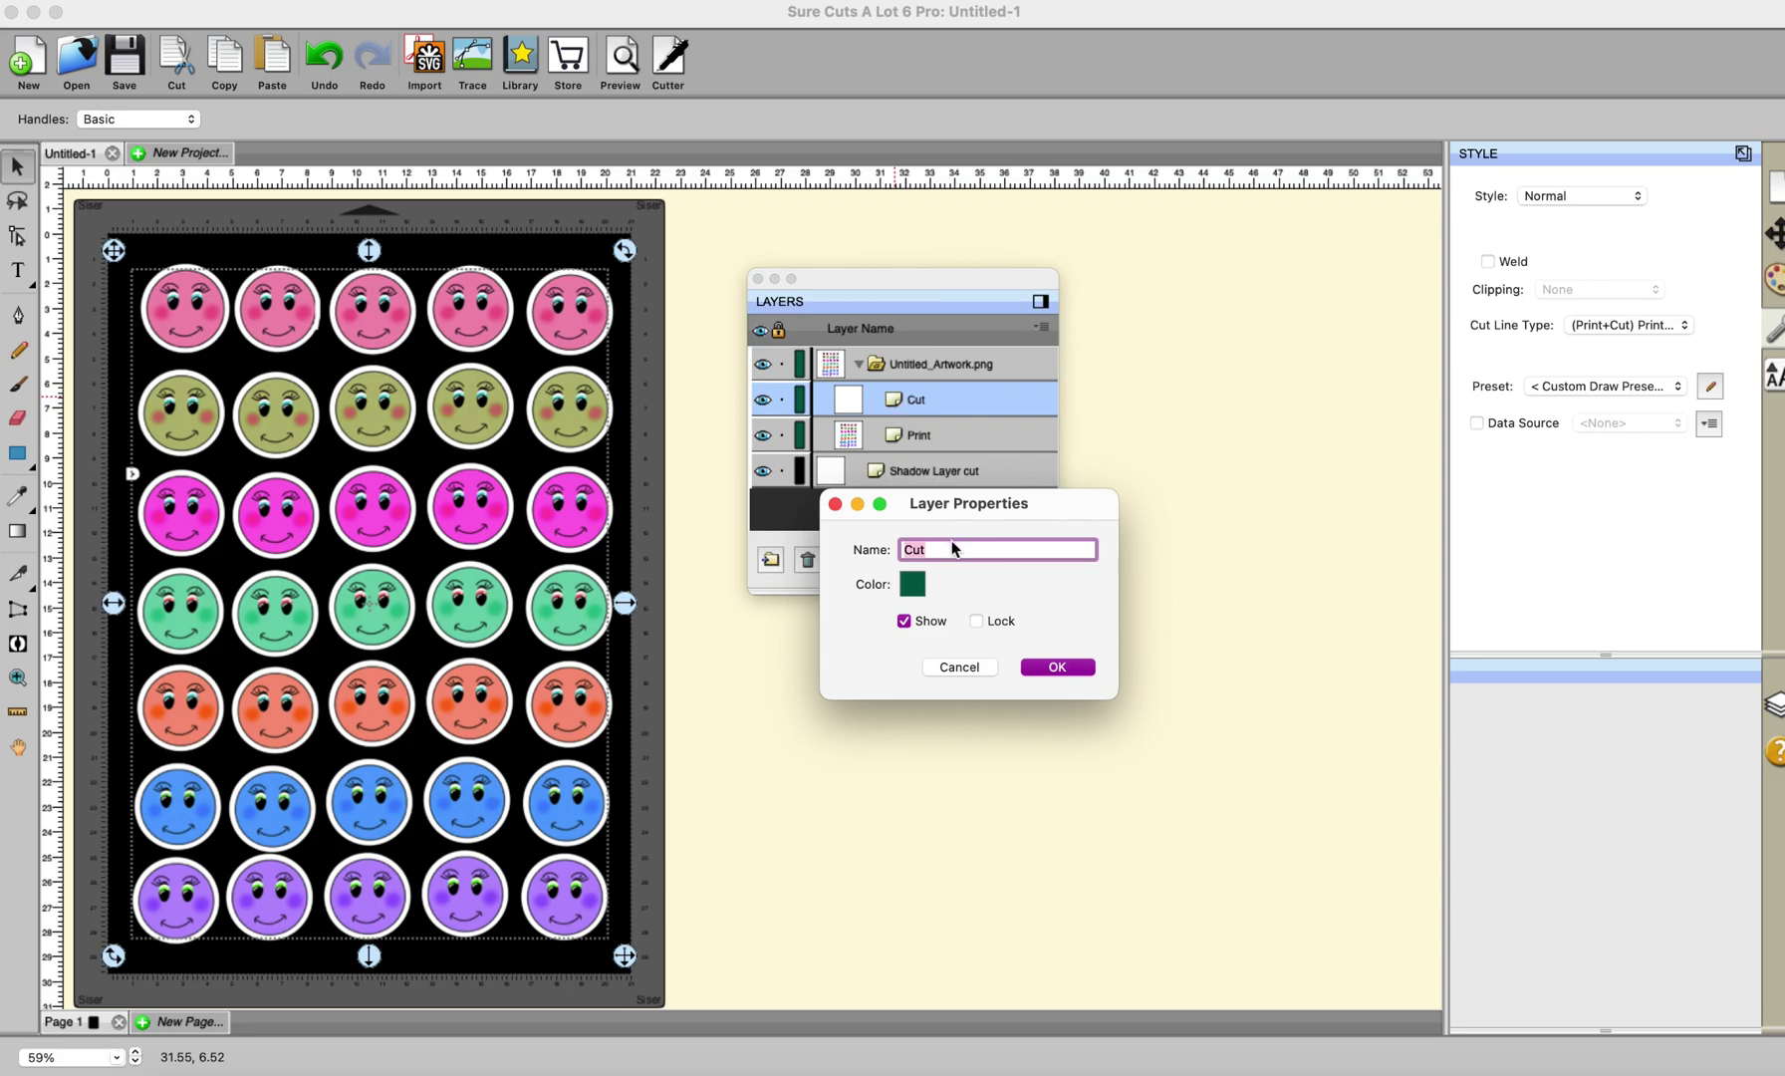
pyautogui.write('print')
pyautogui.click(1062, 665)
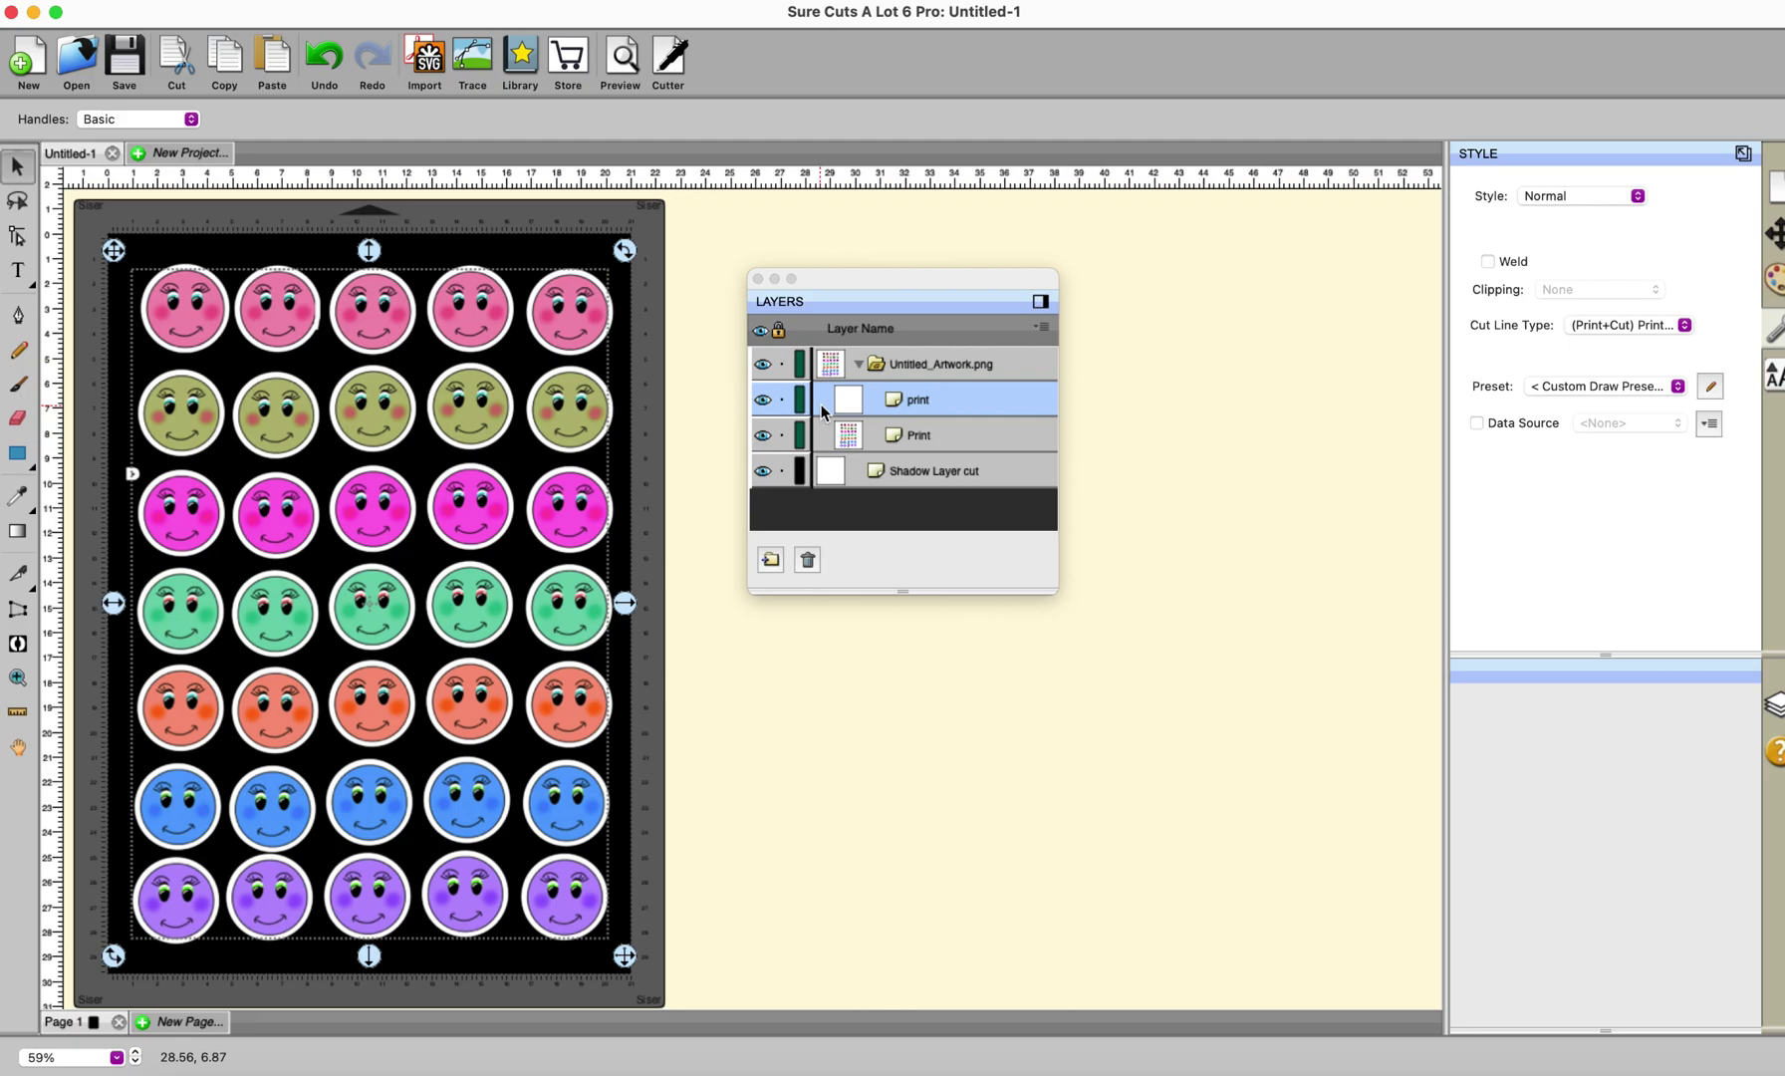
# - Duplicate the "Shadow Layer cut" layer and set the lowest copy's cut line type to (Print+Cut) Print Only
pyautogui.click(936, 470)
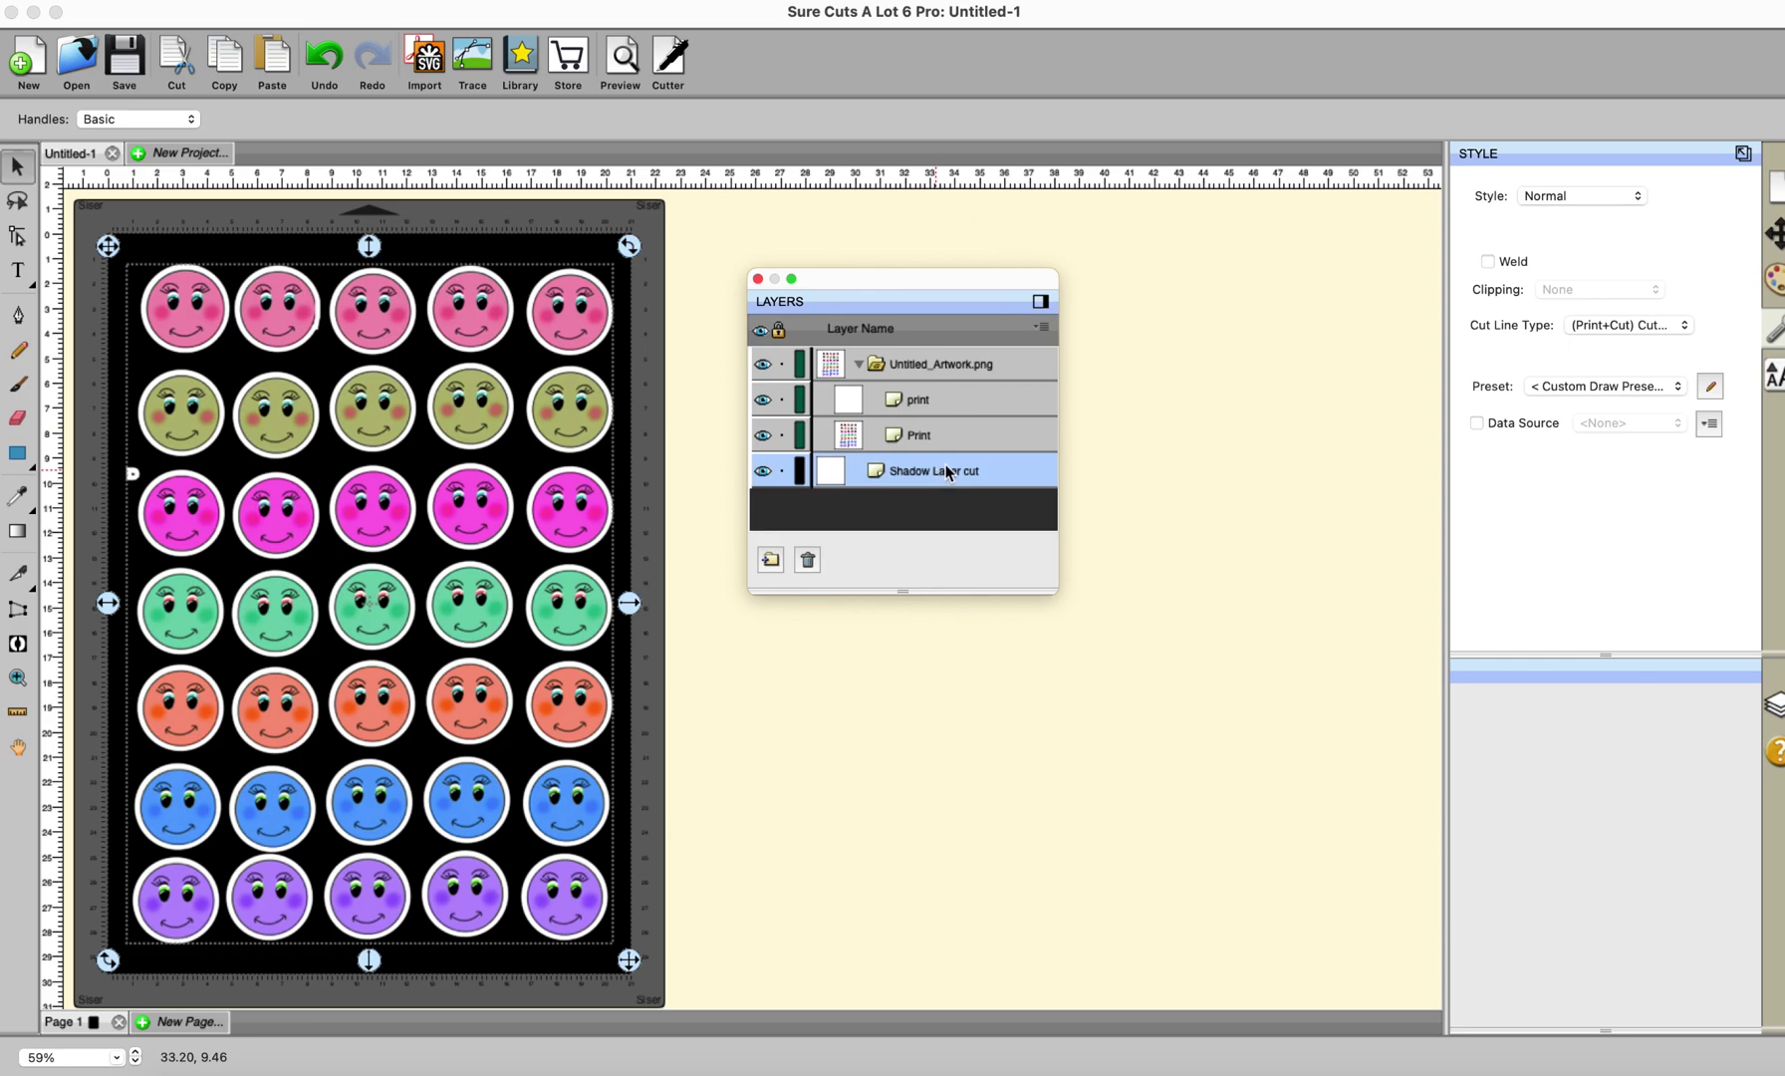
pyautogui.click(1039, 329)
pyautogui.click(1042, 357)
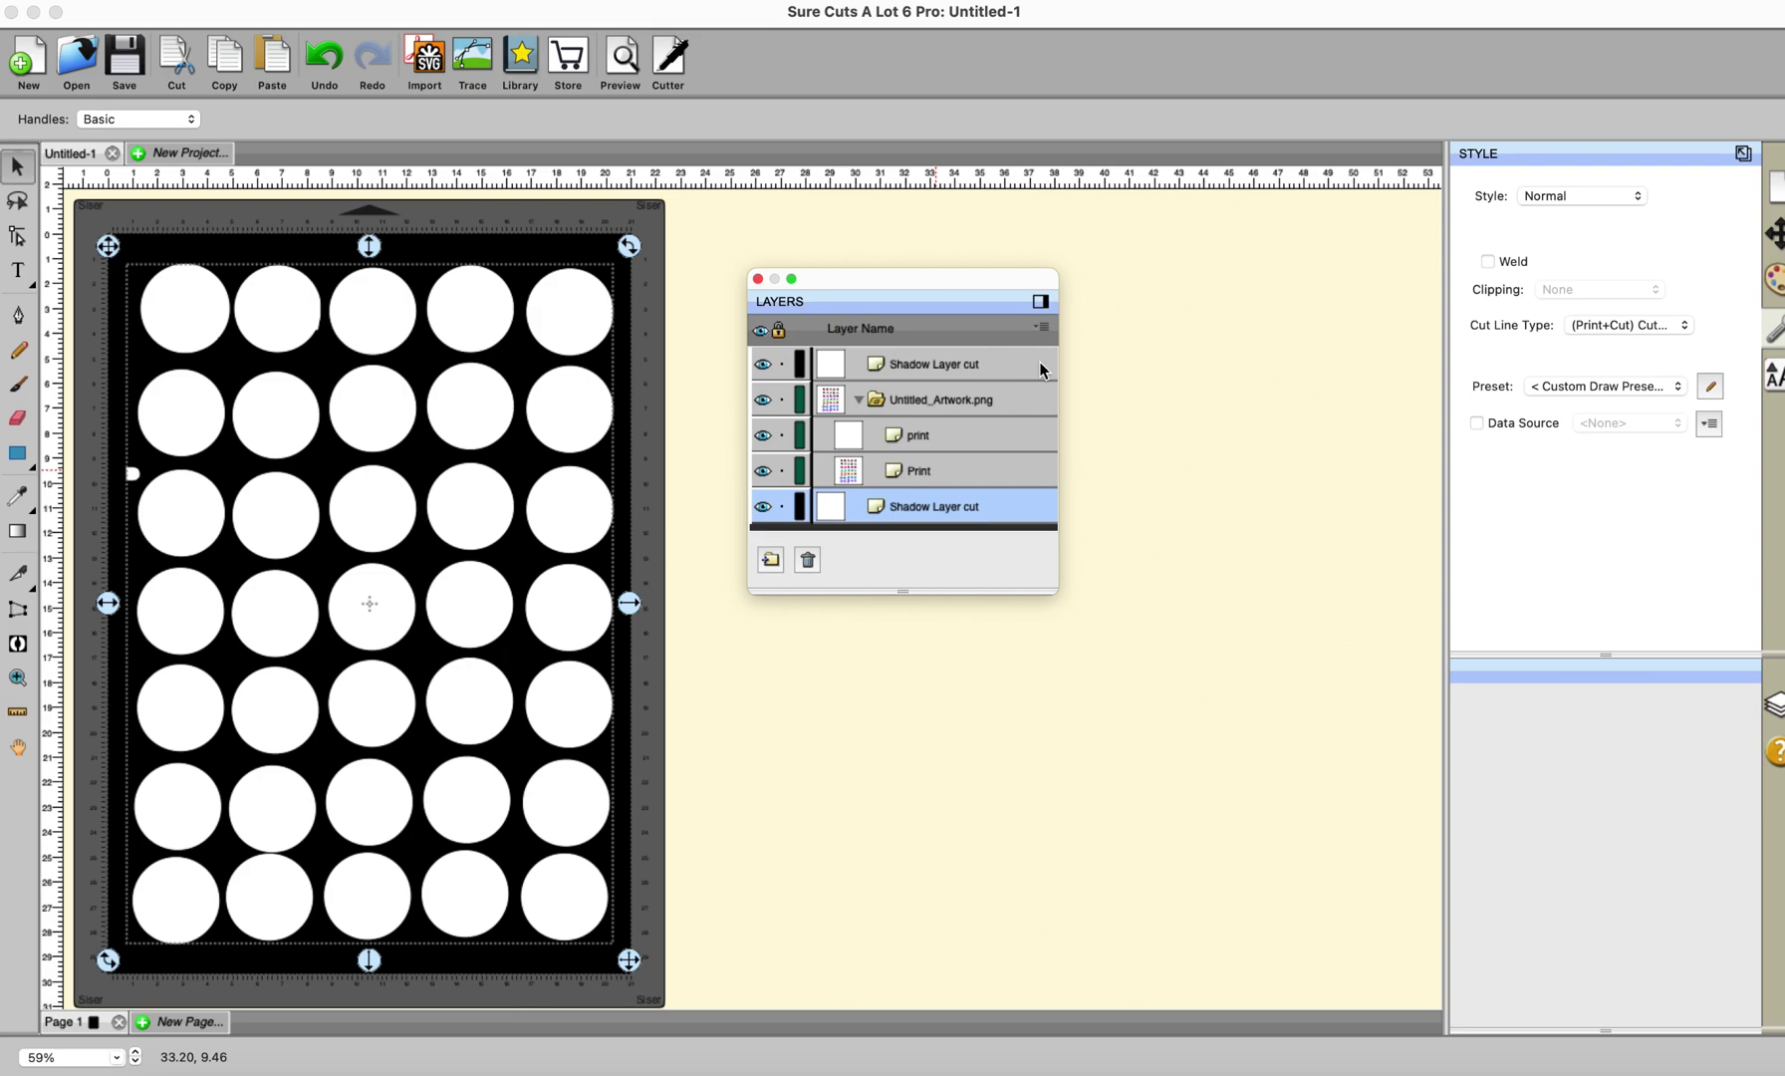
pyautogui.click(1685, 325)
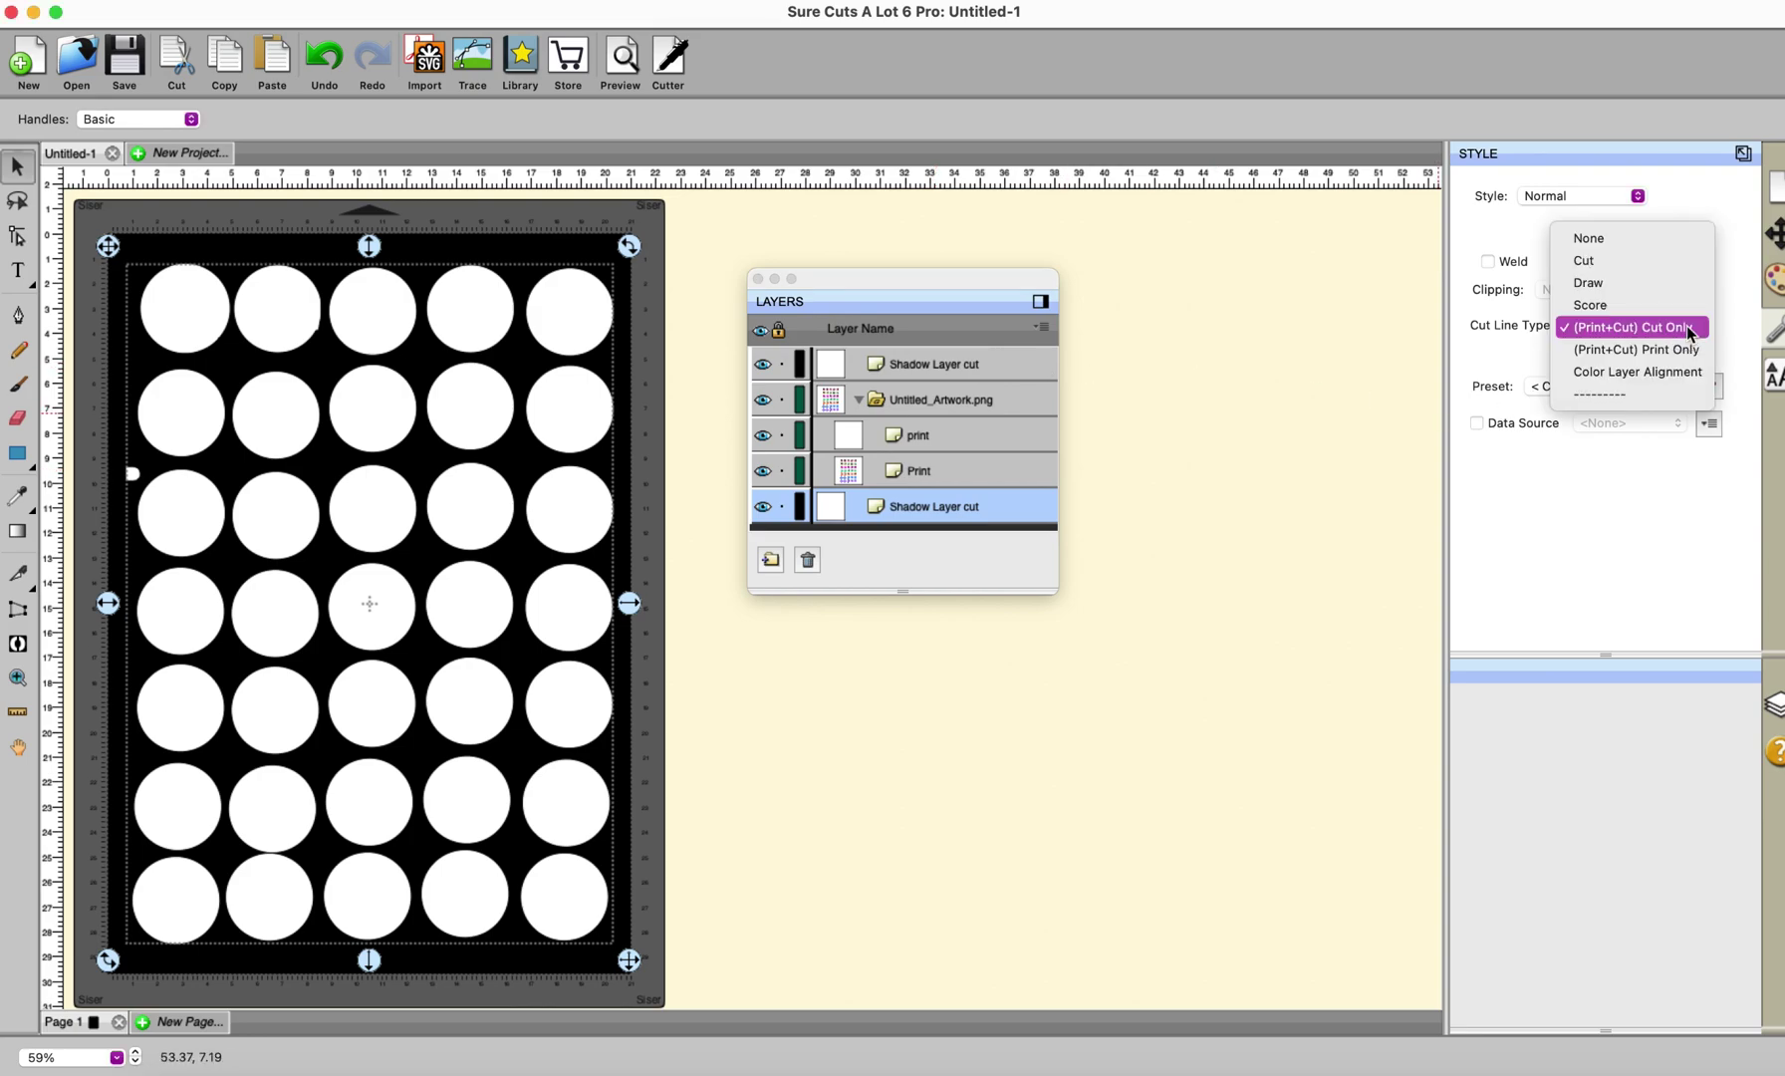
pyautogui.click(1689, 347)
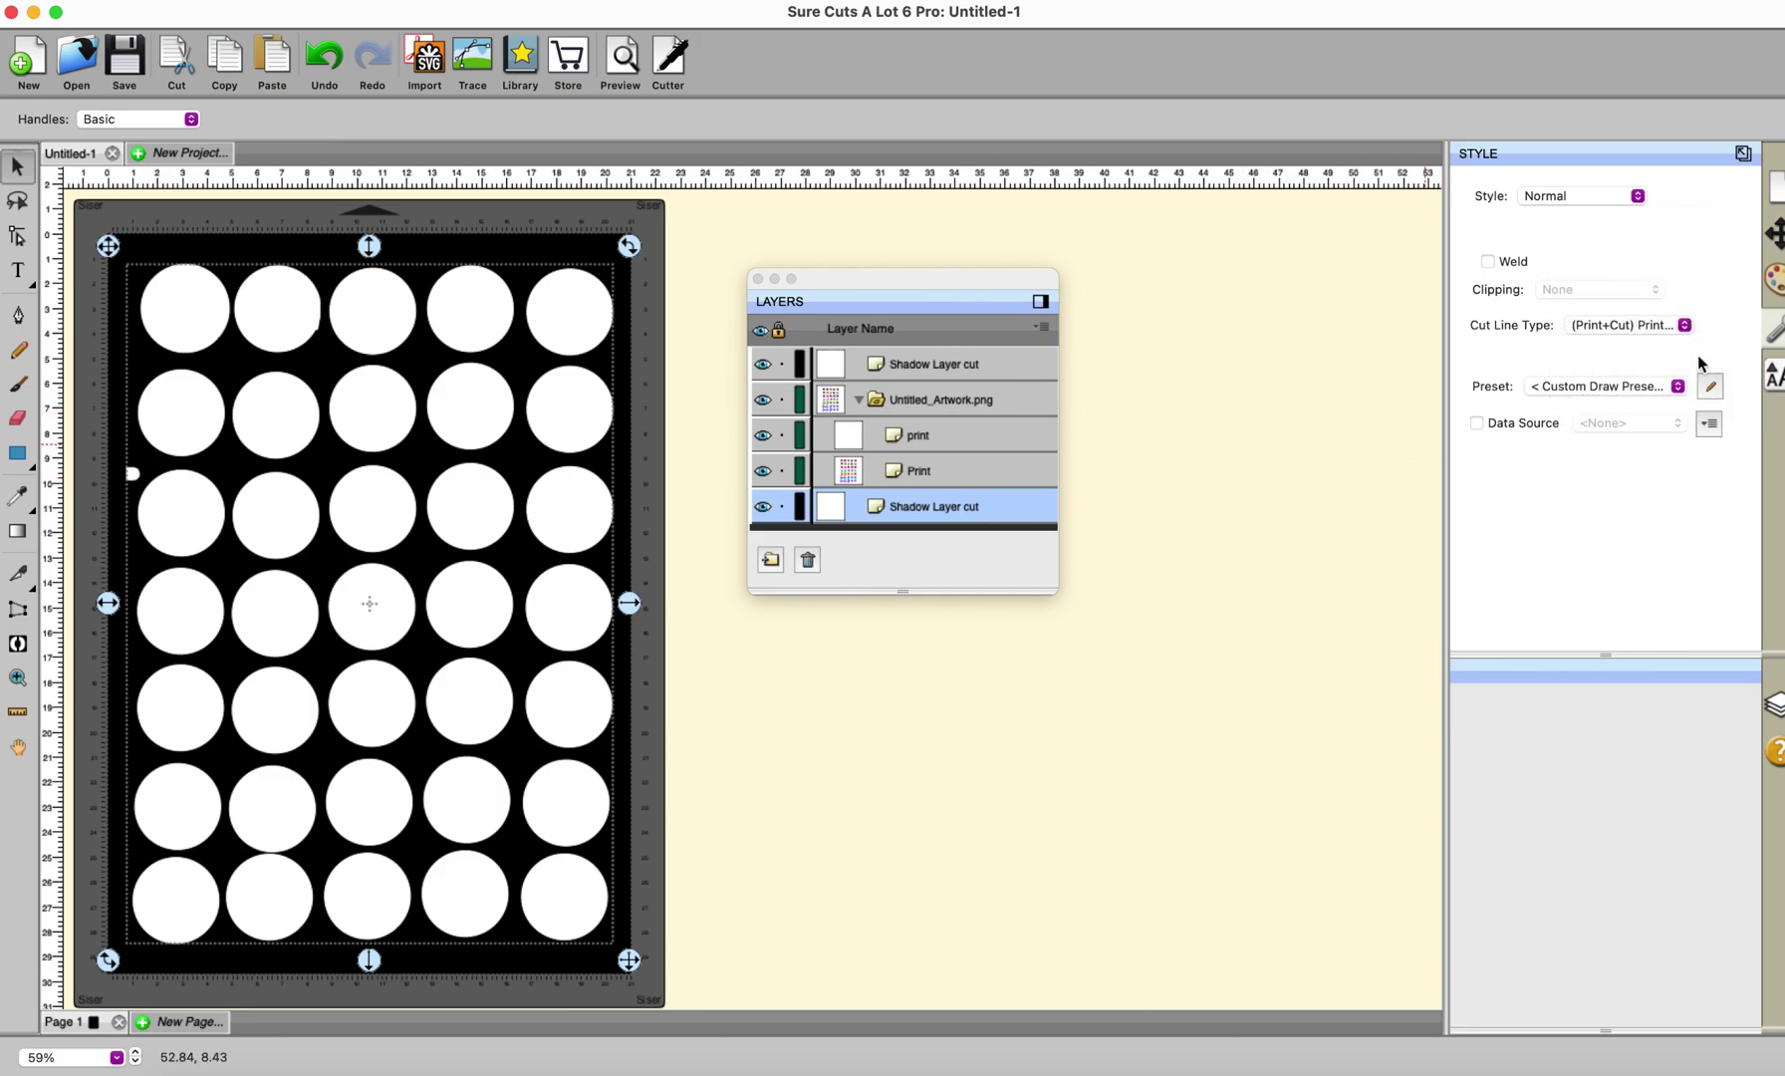
pyautogui.click(1779, 279)
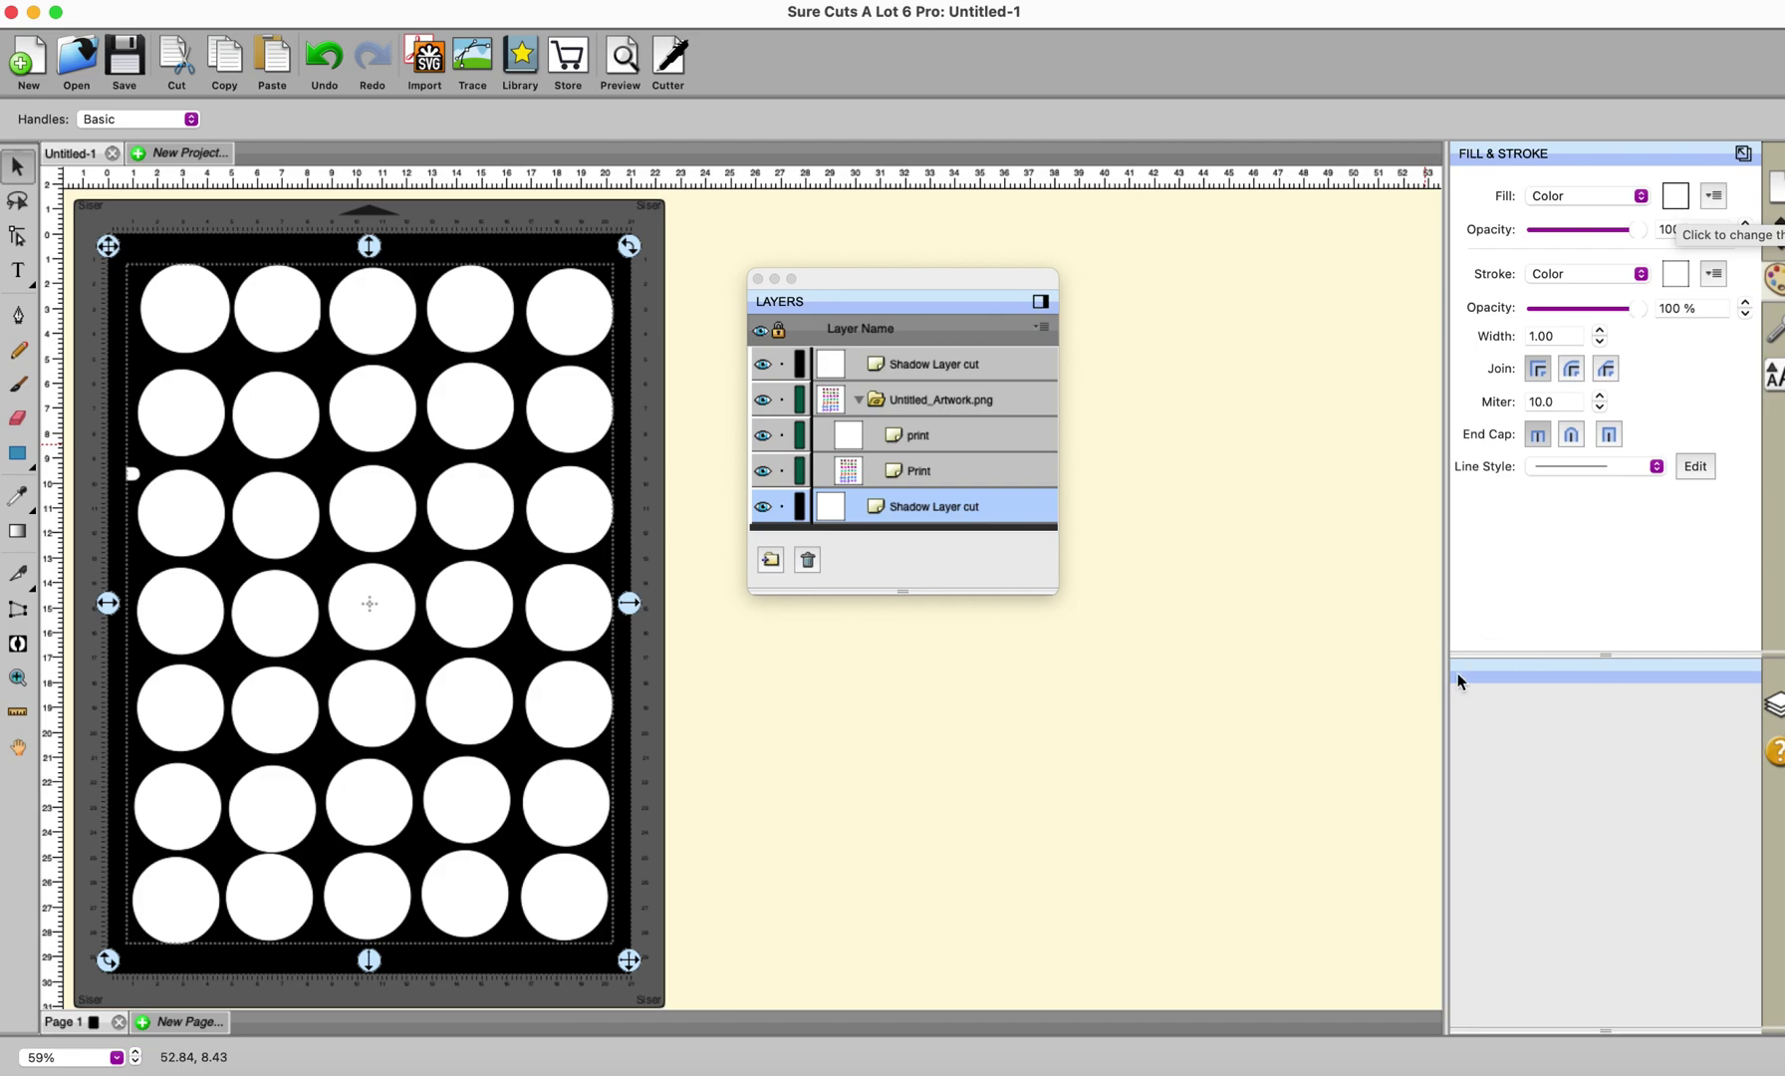
pyautogui.click(1244, 745)
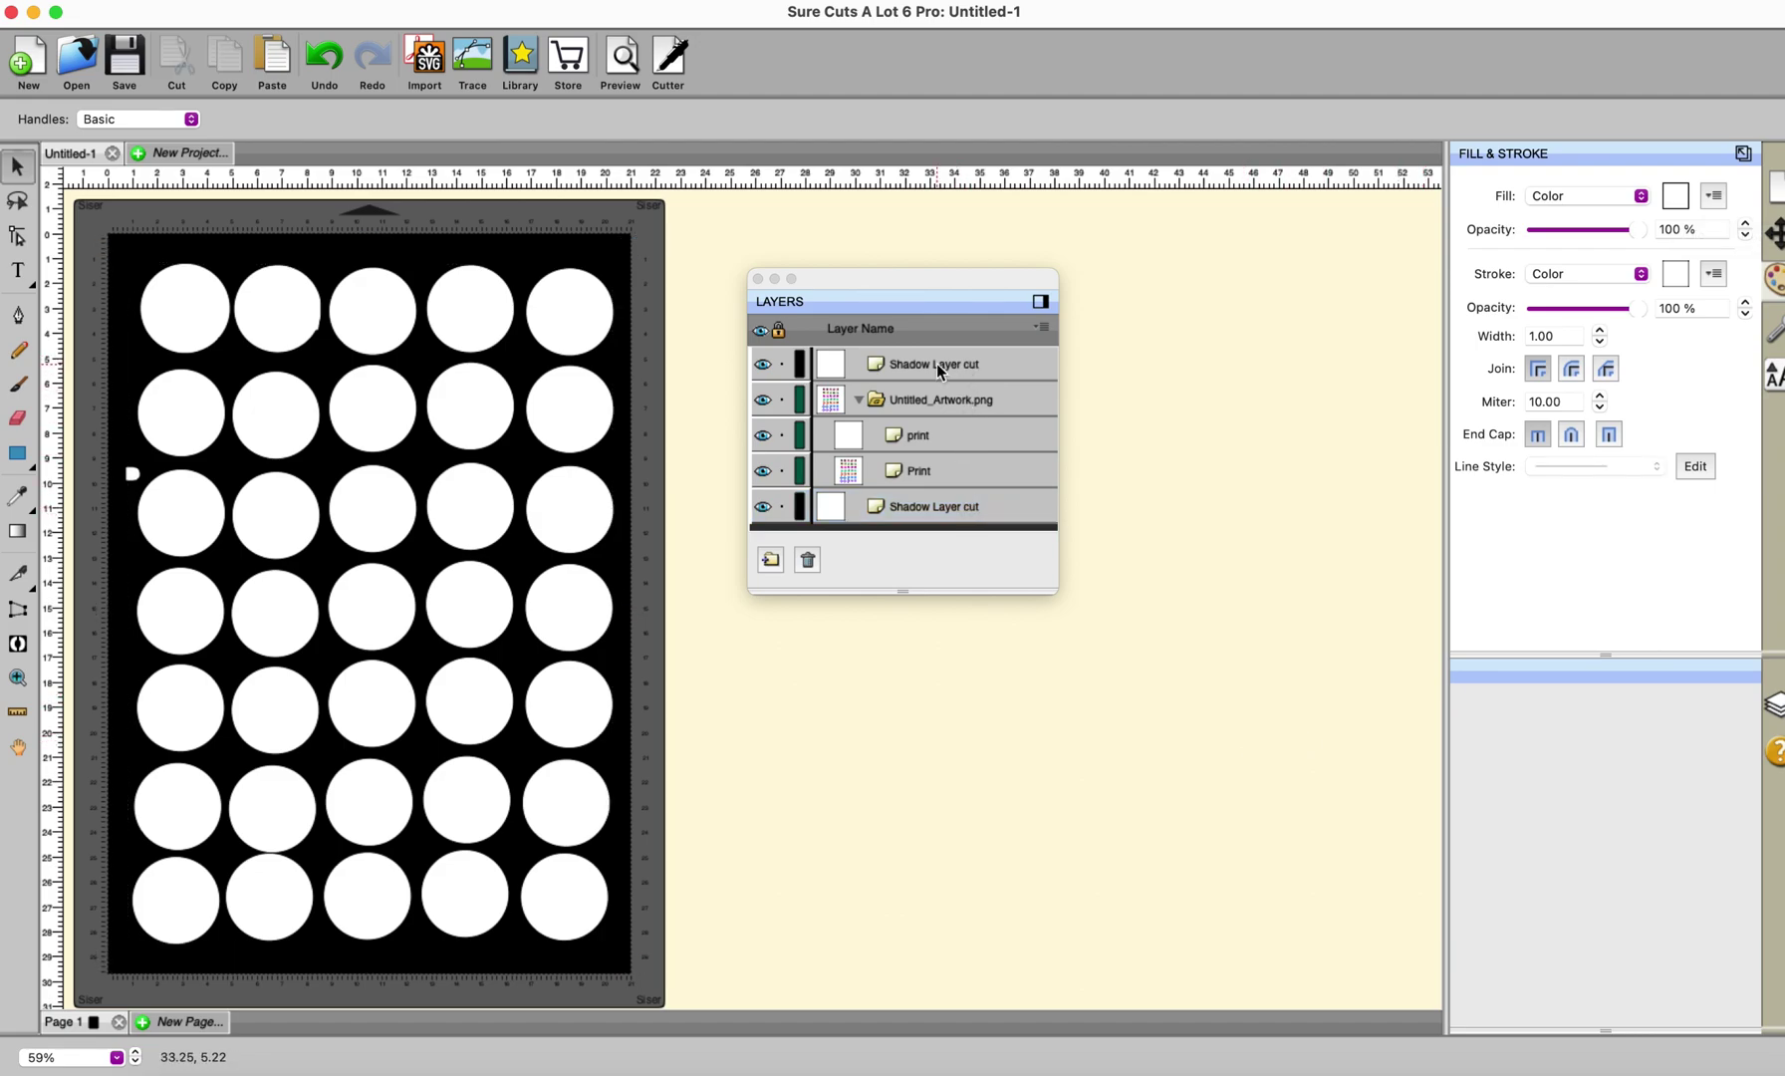
# - Move the uppermost "Shadow Layer cut" below the Print layer in the artwork group and preview the cut lines with the printable artwork
pyautogui.moveTo(937, 366); pyautogui.dragTo(947, 491)
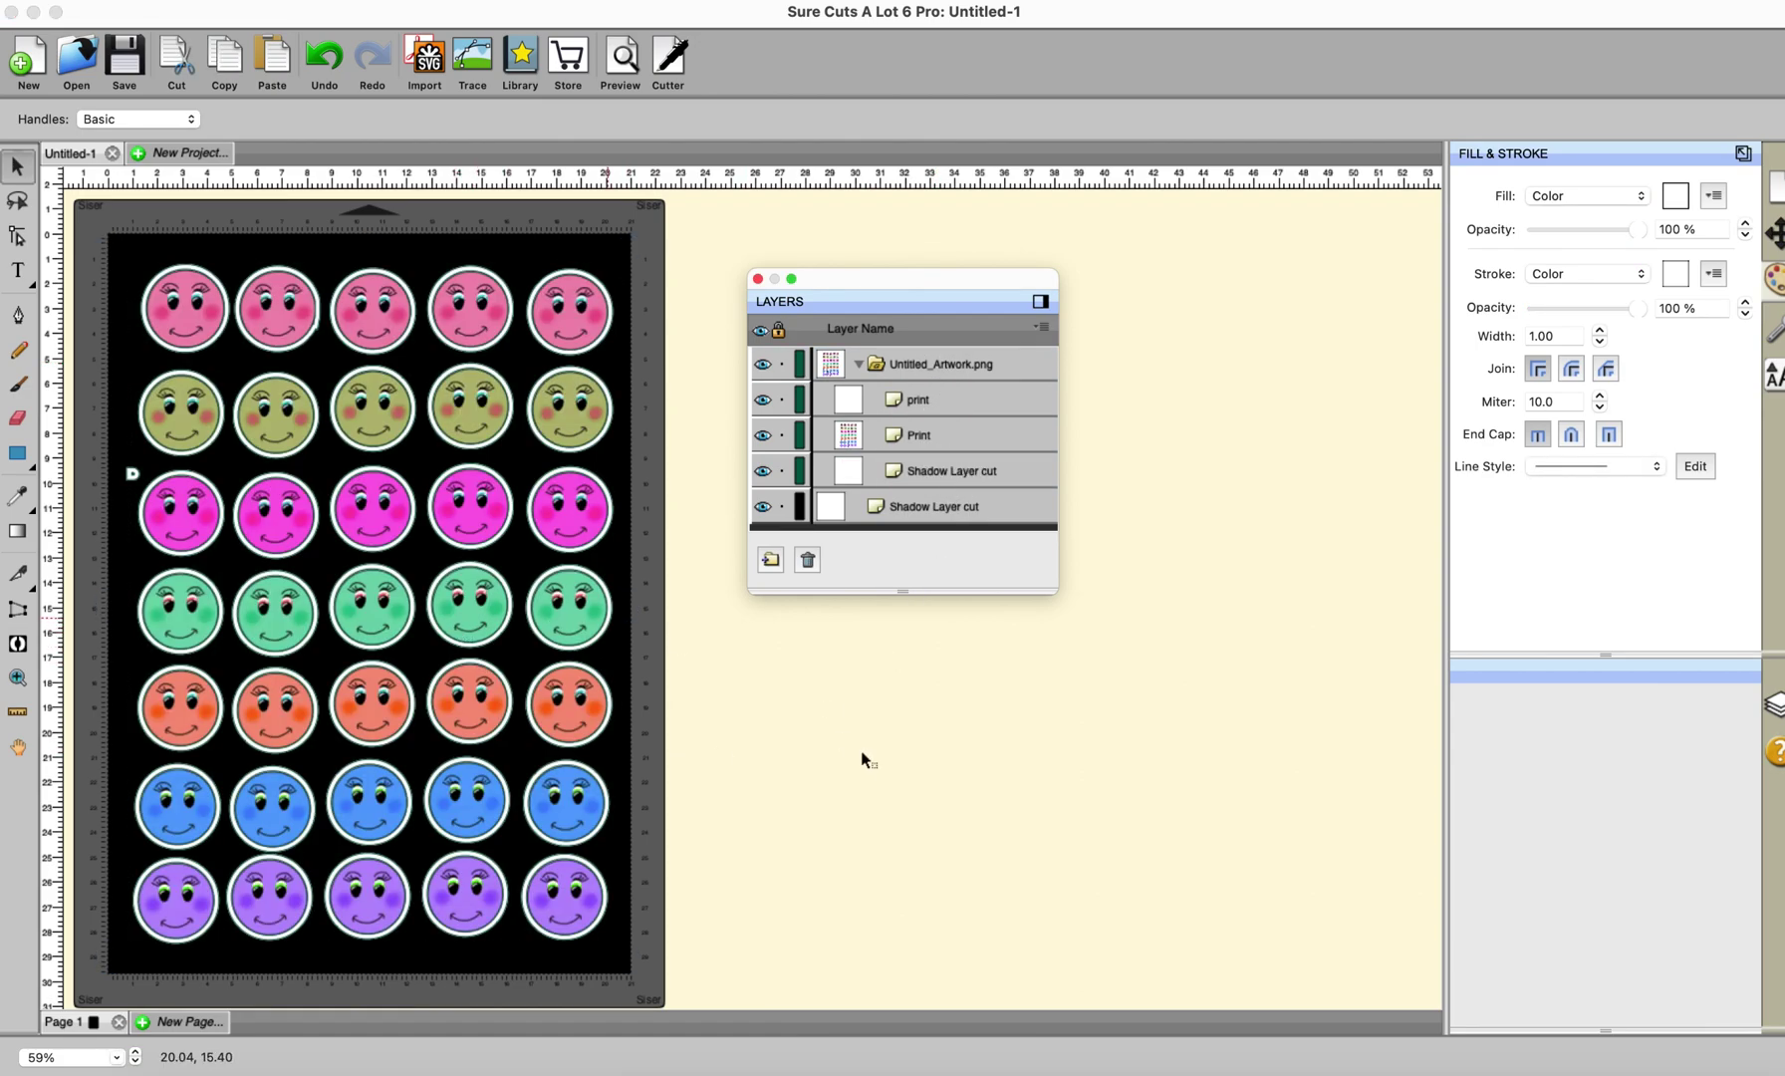
pyautogui.click(922, 802)
pyautogui.click(620, 62)
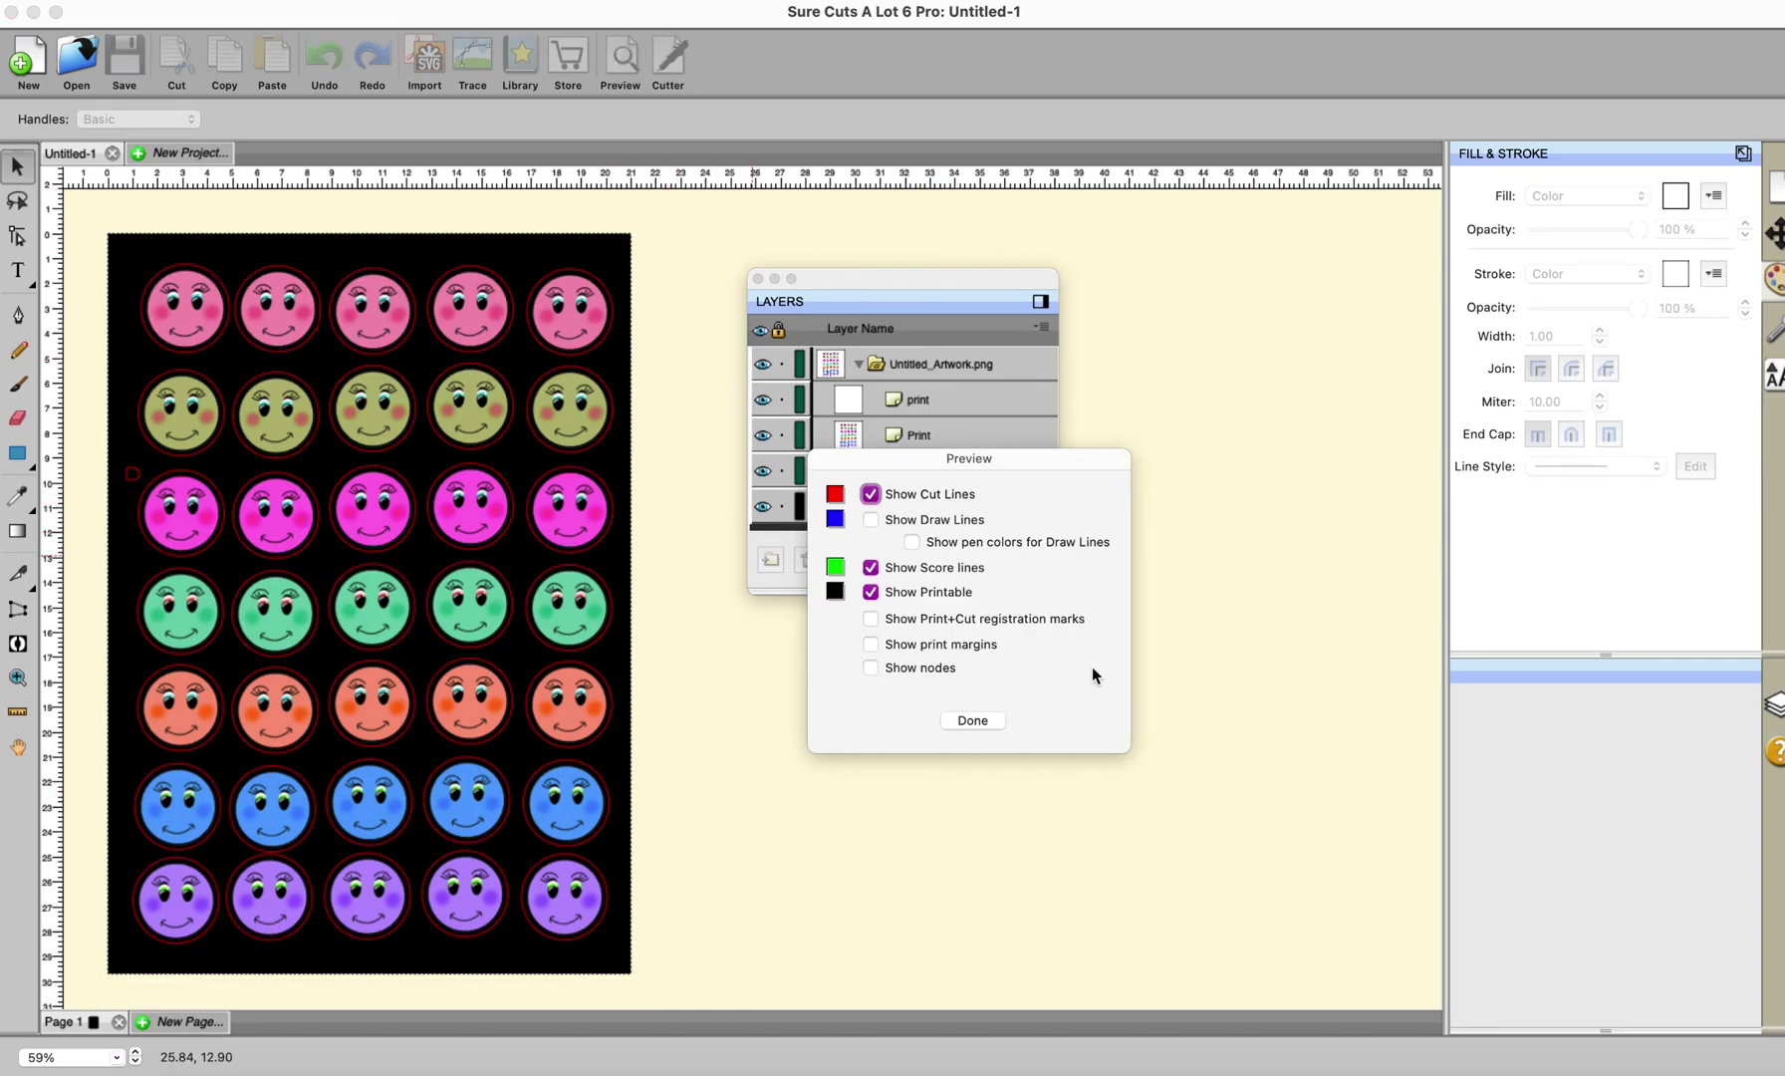
pyautogui.click(1753, 194)
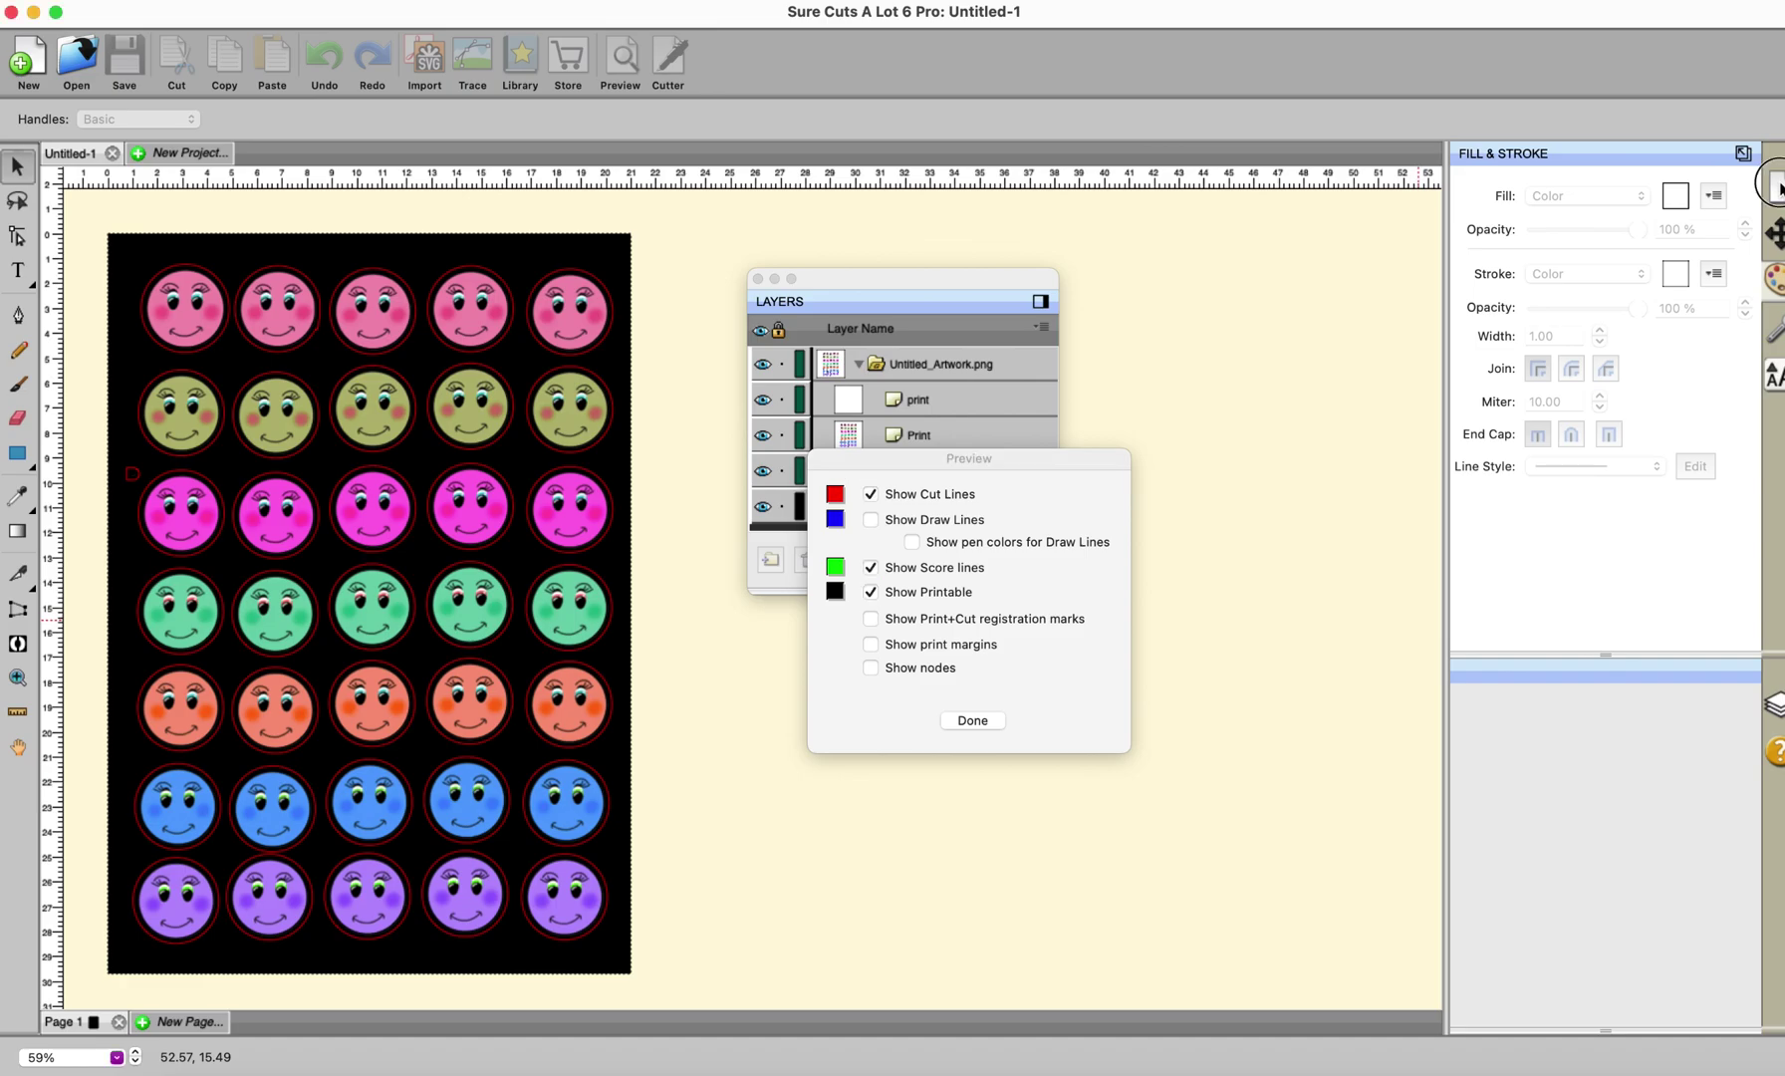
pyautogui.click(984, 712)
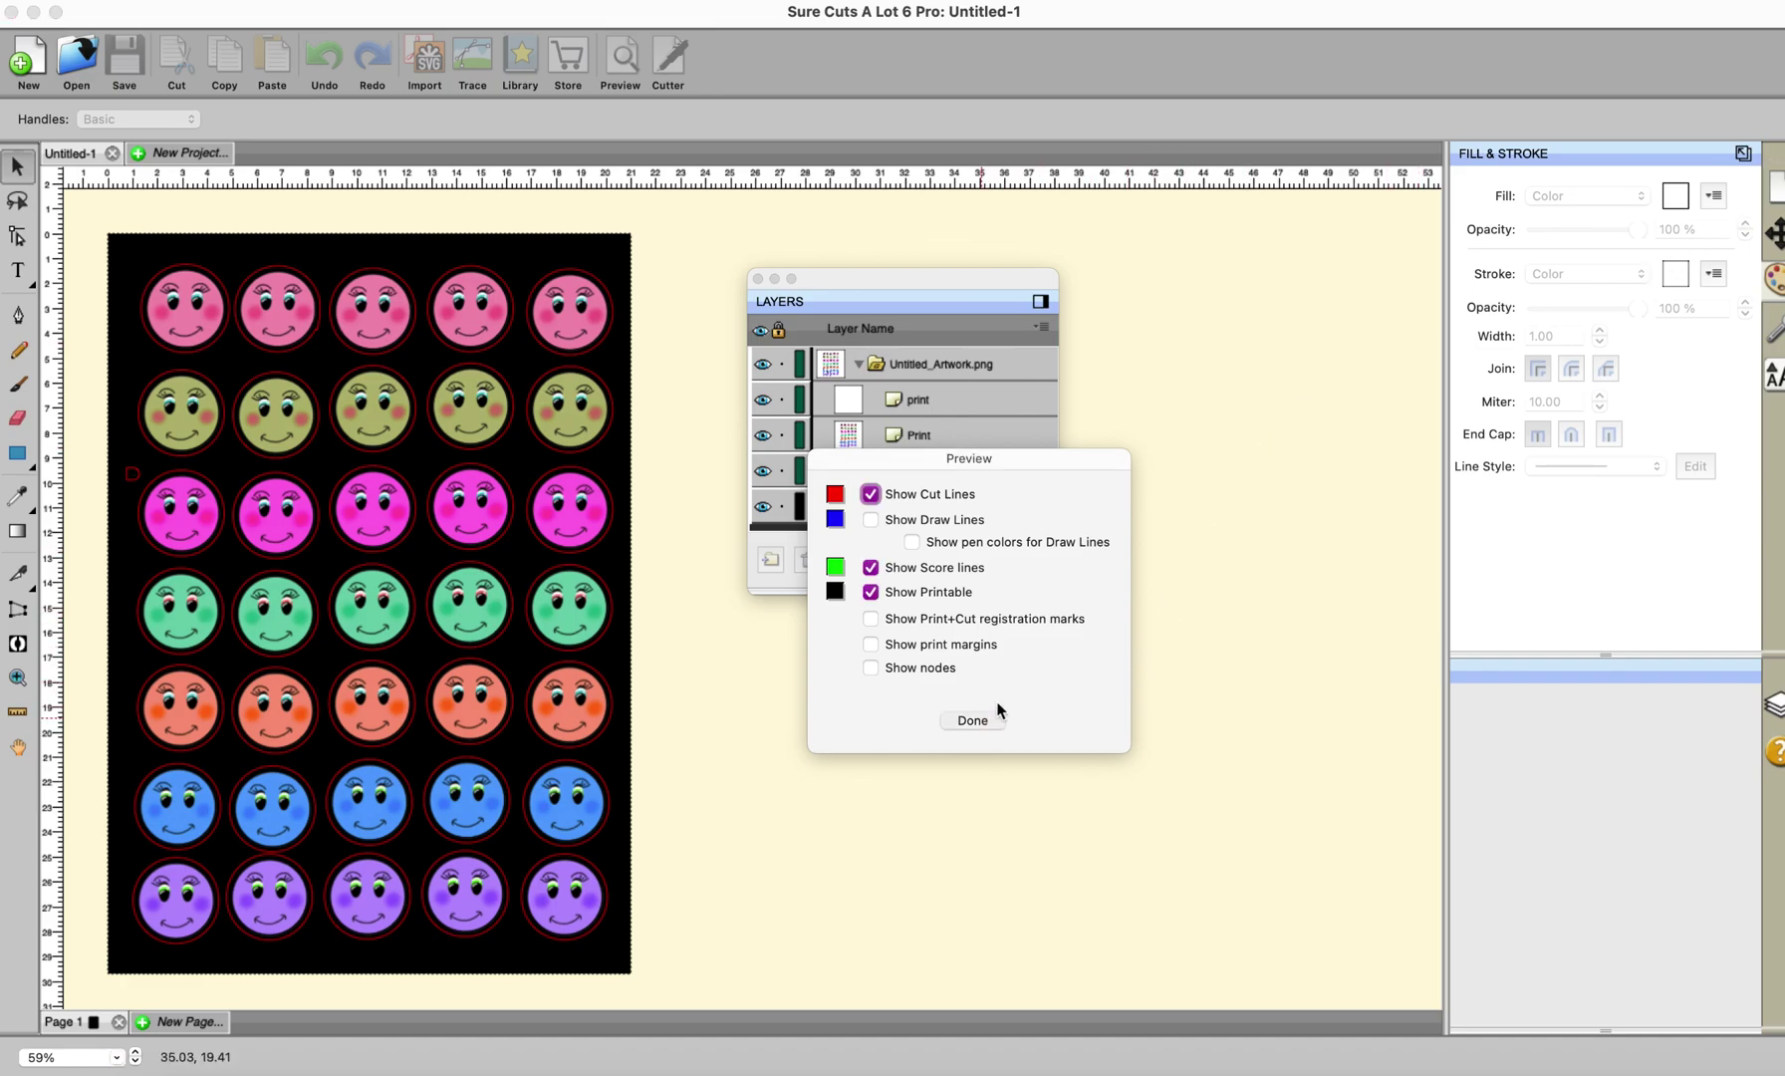
pyautogui.click(974, 719)
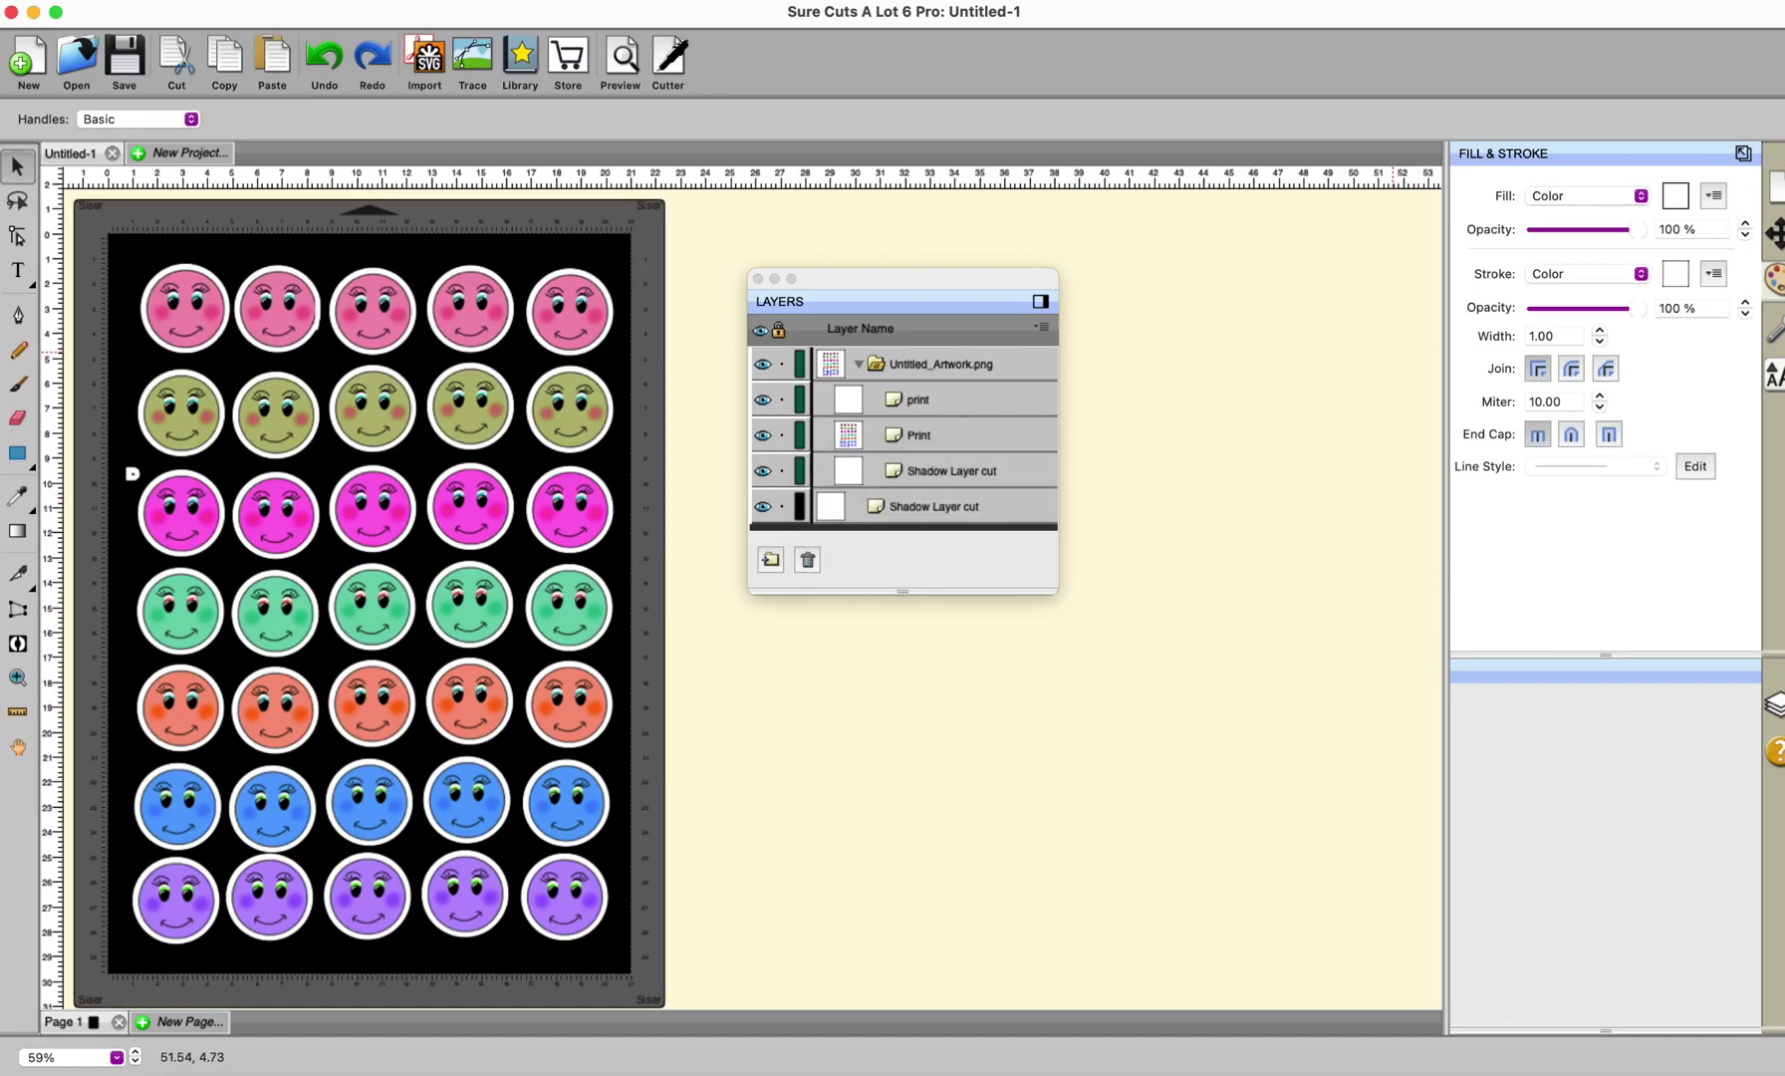
# - Turn off the black page color and preview the cut lines with the printable artwork hidden
pyautogui.click(1776, 187)
pyautogui.click(1470, 538)
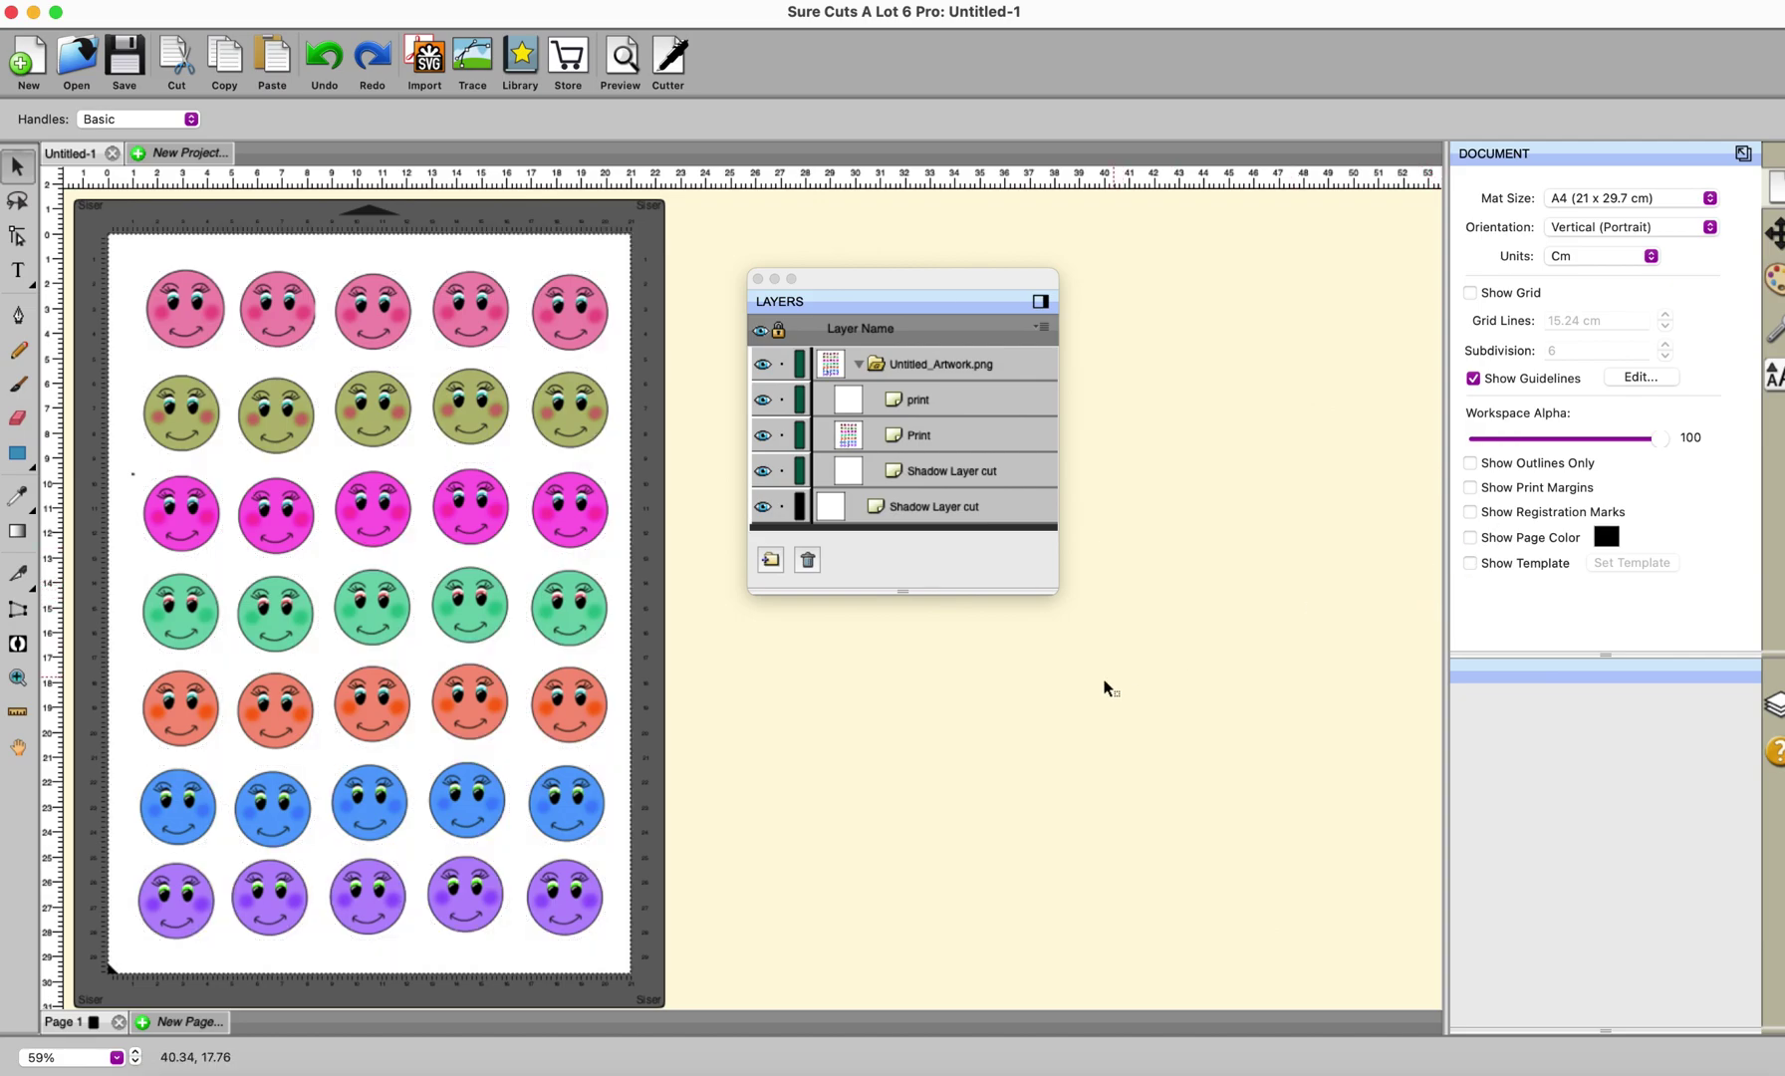
pyautogui.click(619, 72)
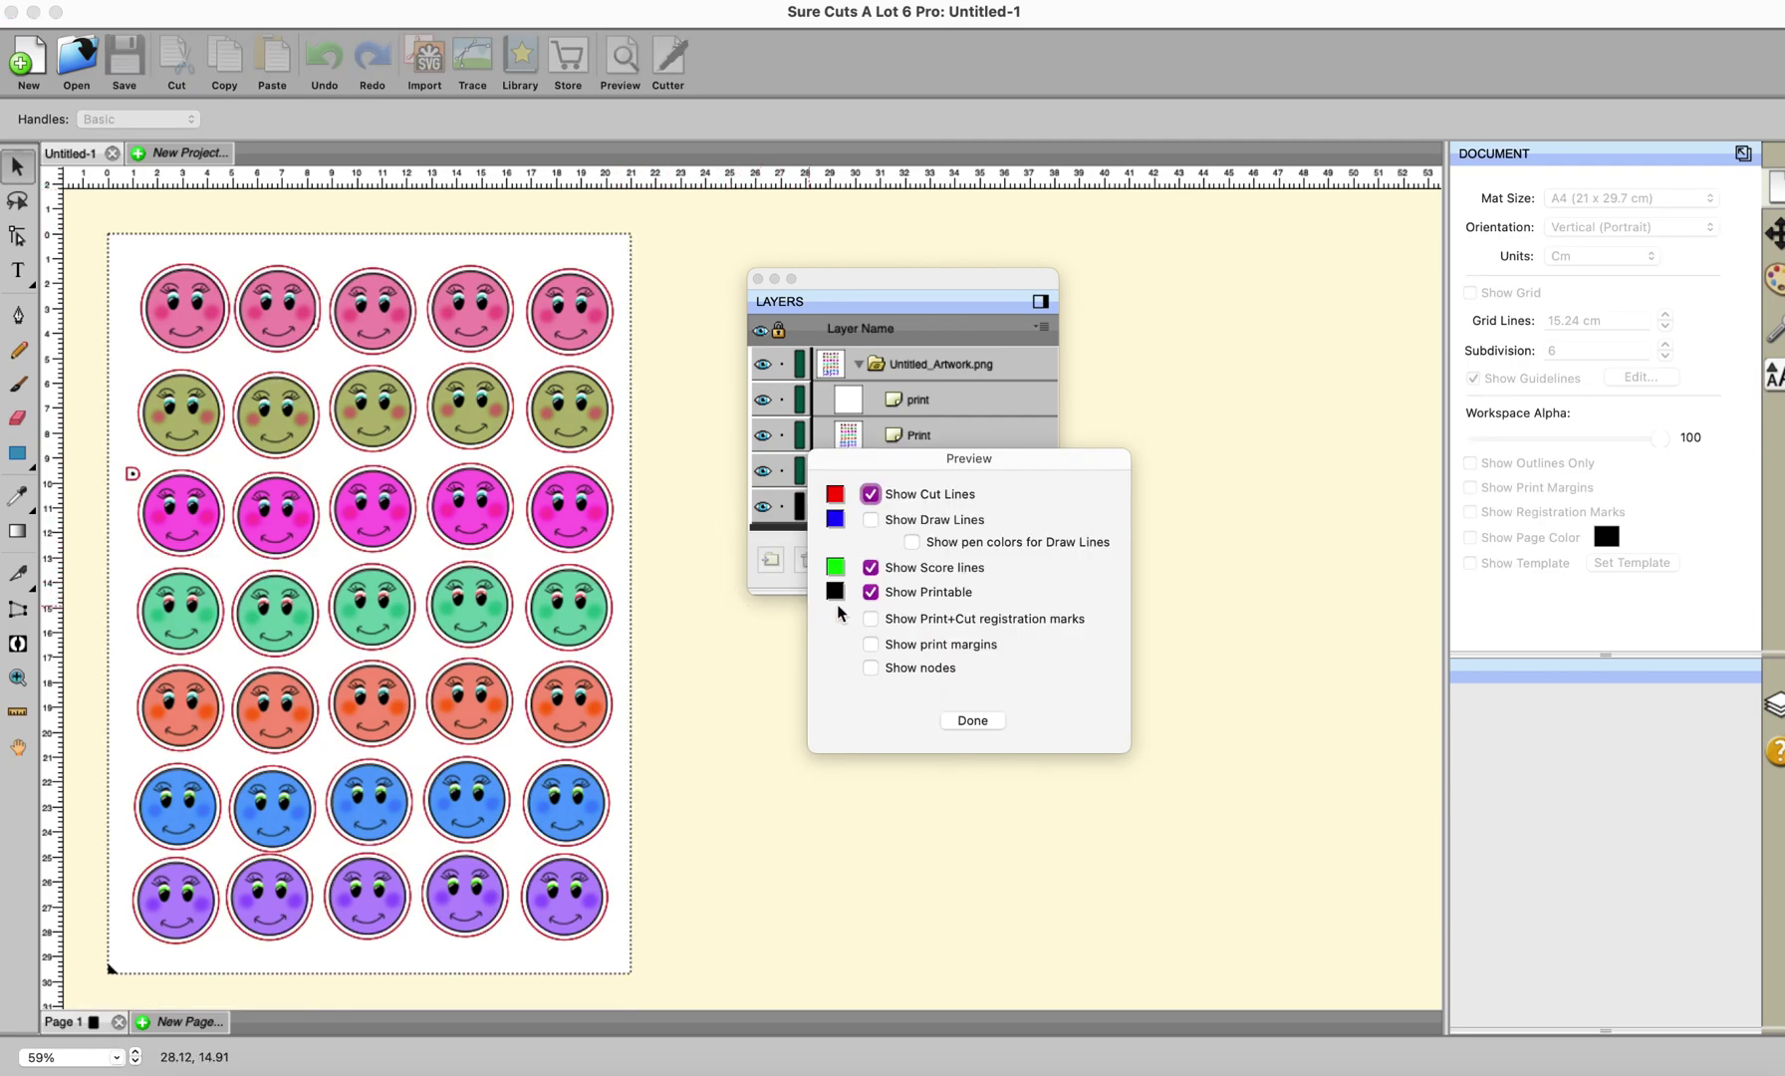
pyautogui.click(872, 494)
pyautogui.click(871, 593)
pyautogui.click(870, 494)
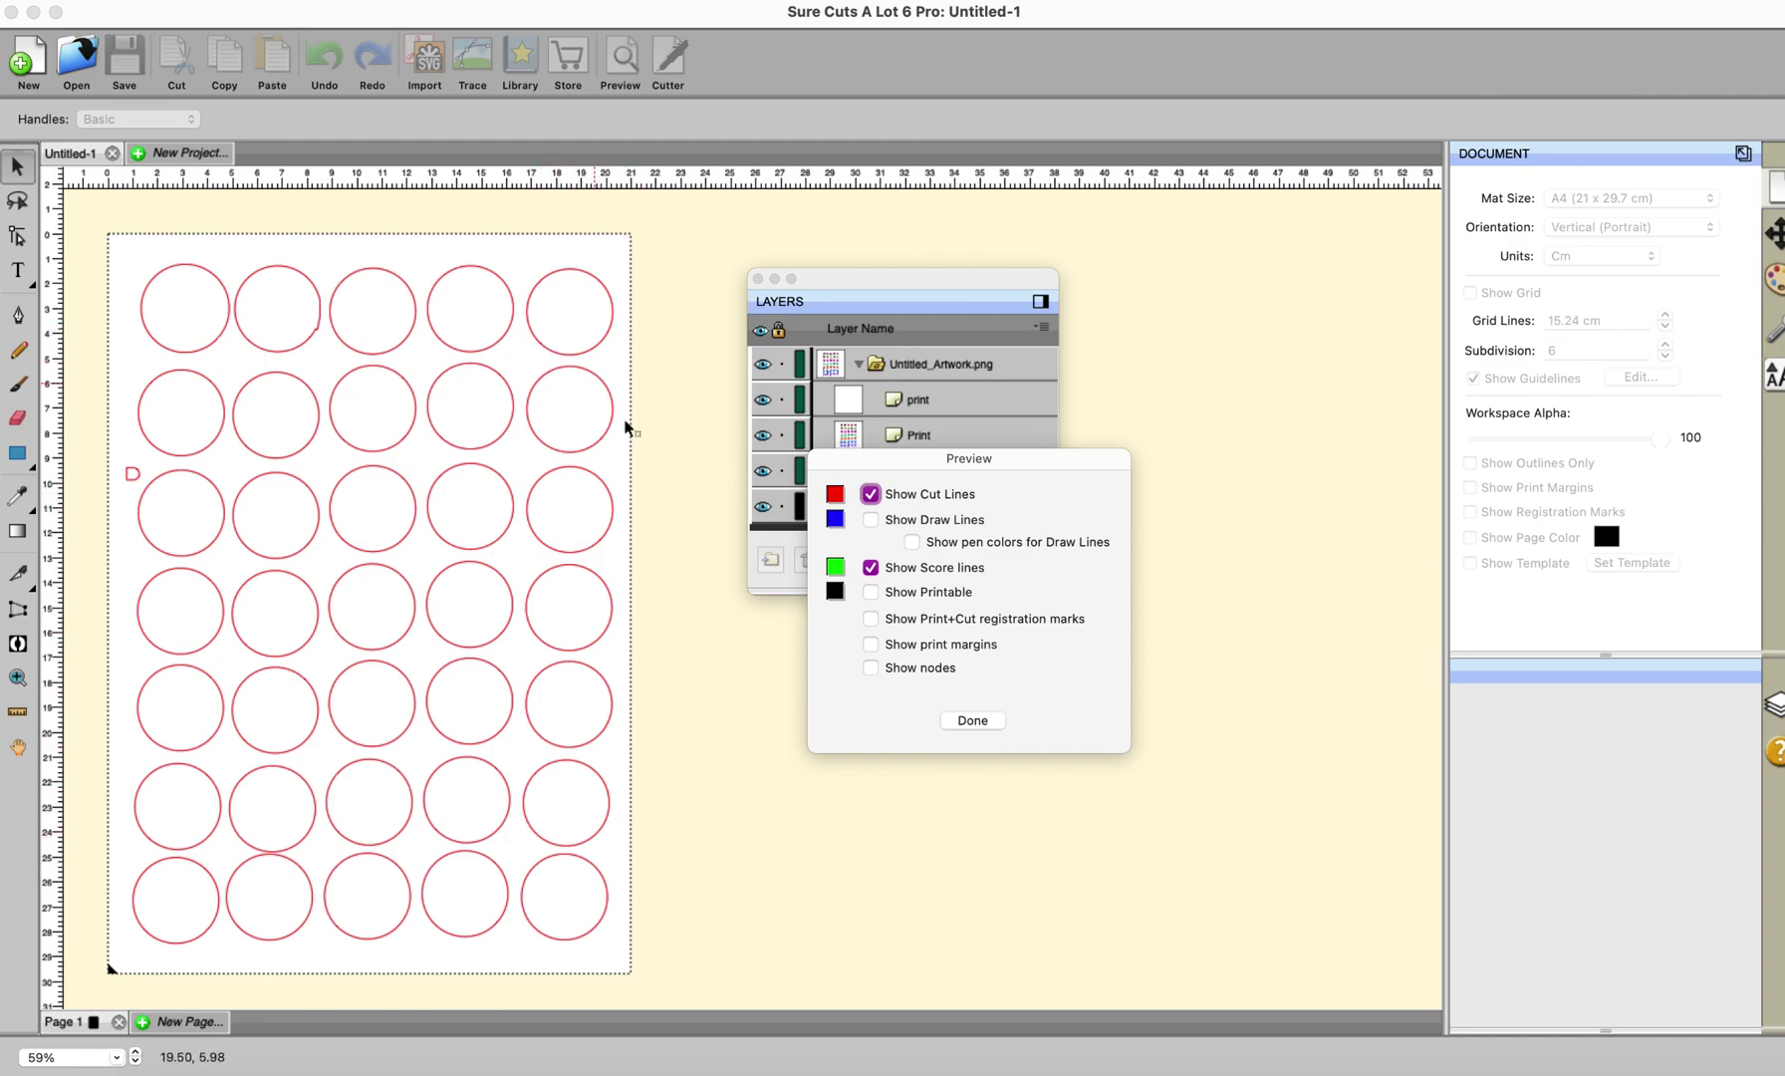
pyautogui.click(965, 723)
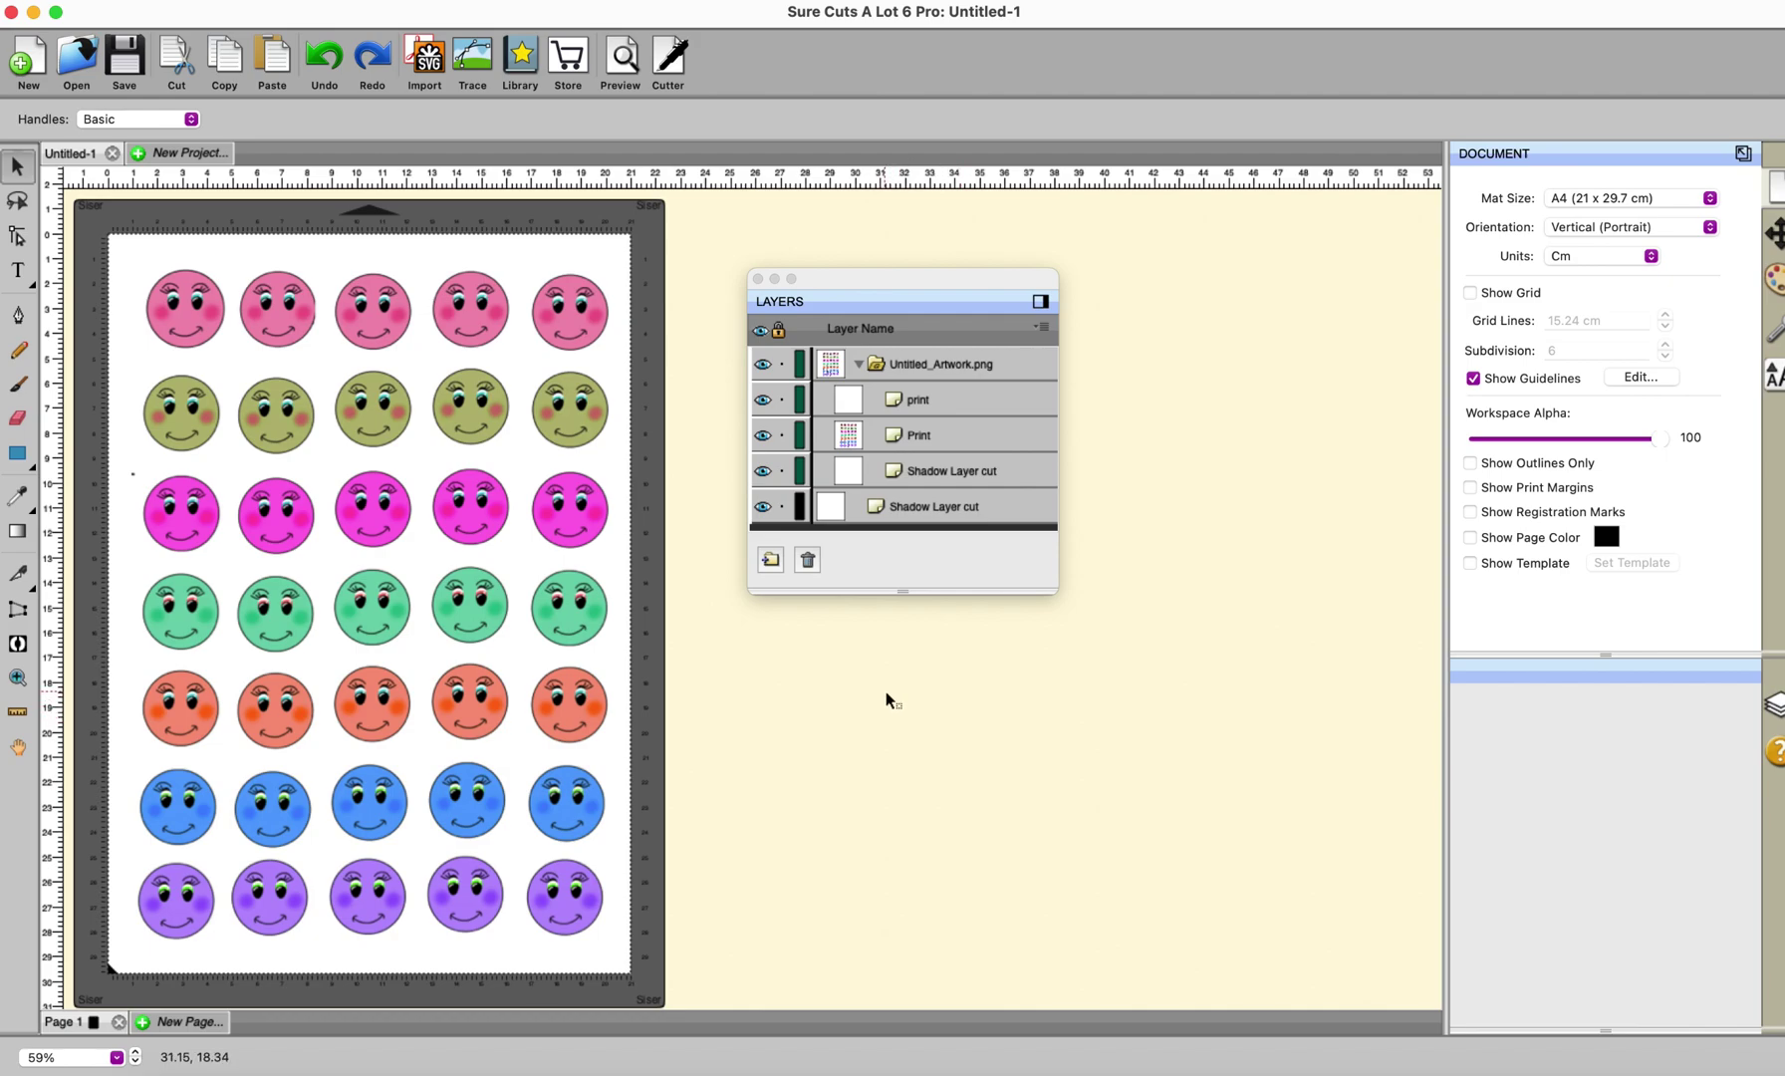
# - Check the cut line type of each of the two "Shadow Layer cut" layers
pyautogui.click(968, 478)
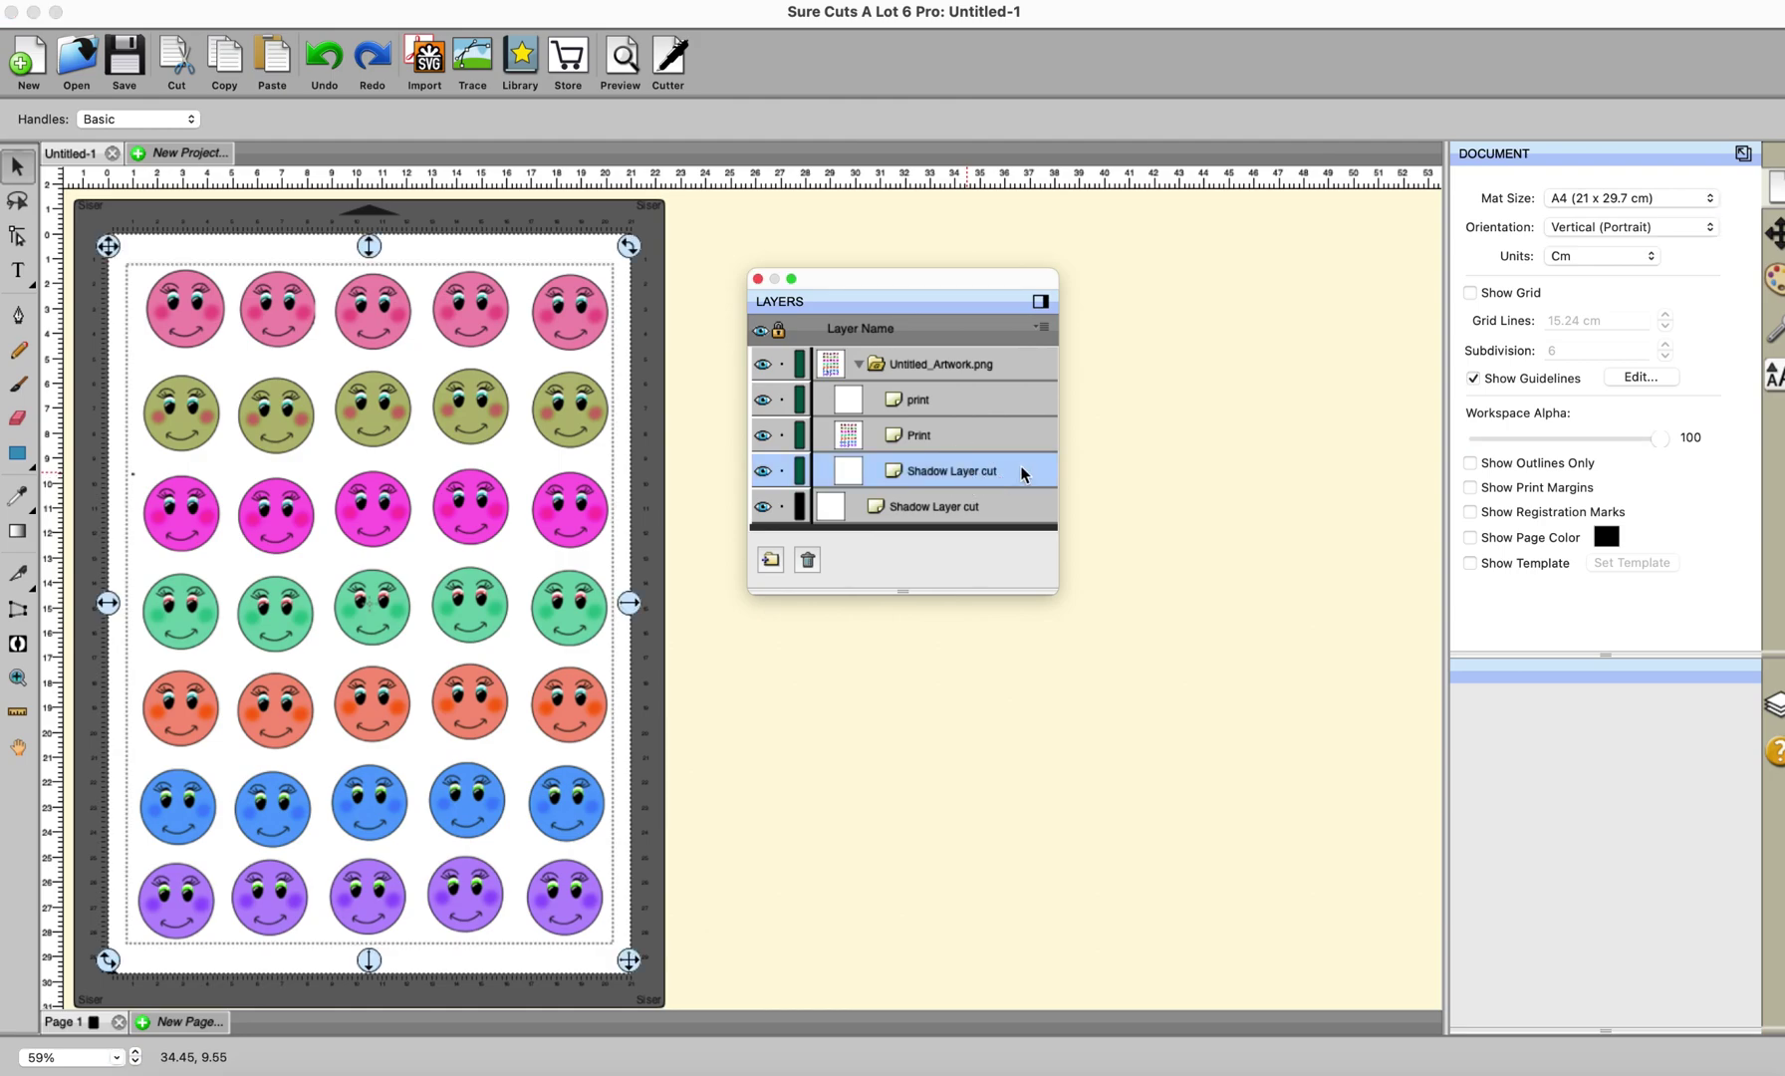
pyautogui.click(1775, 326)
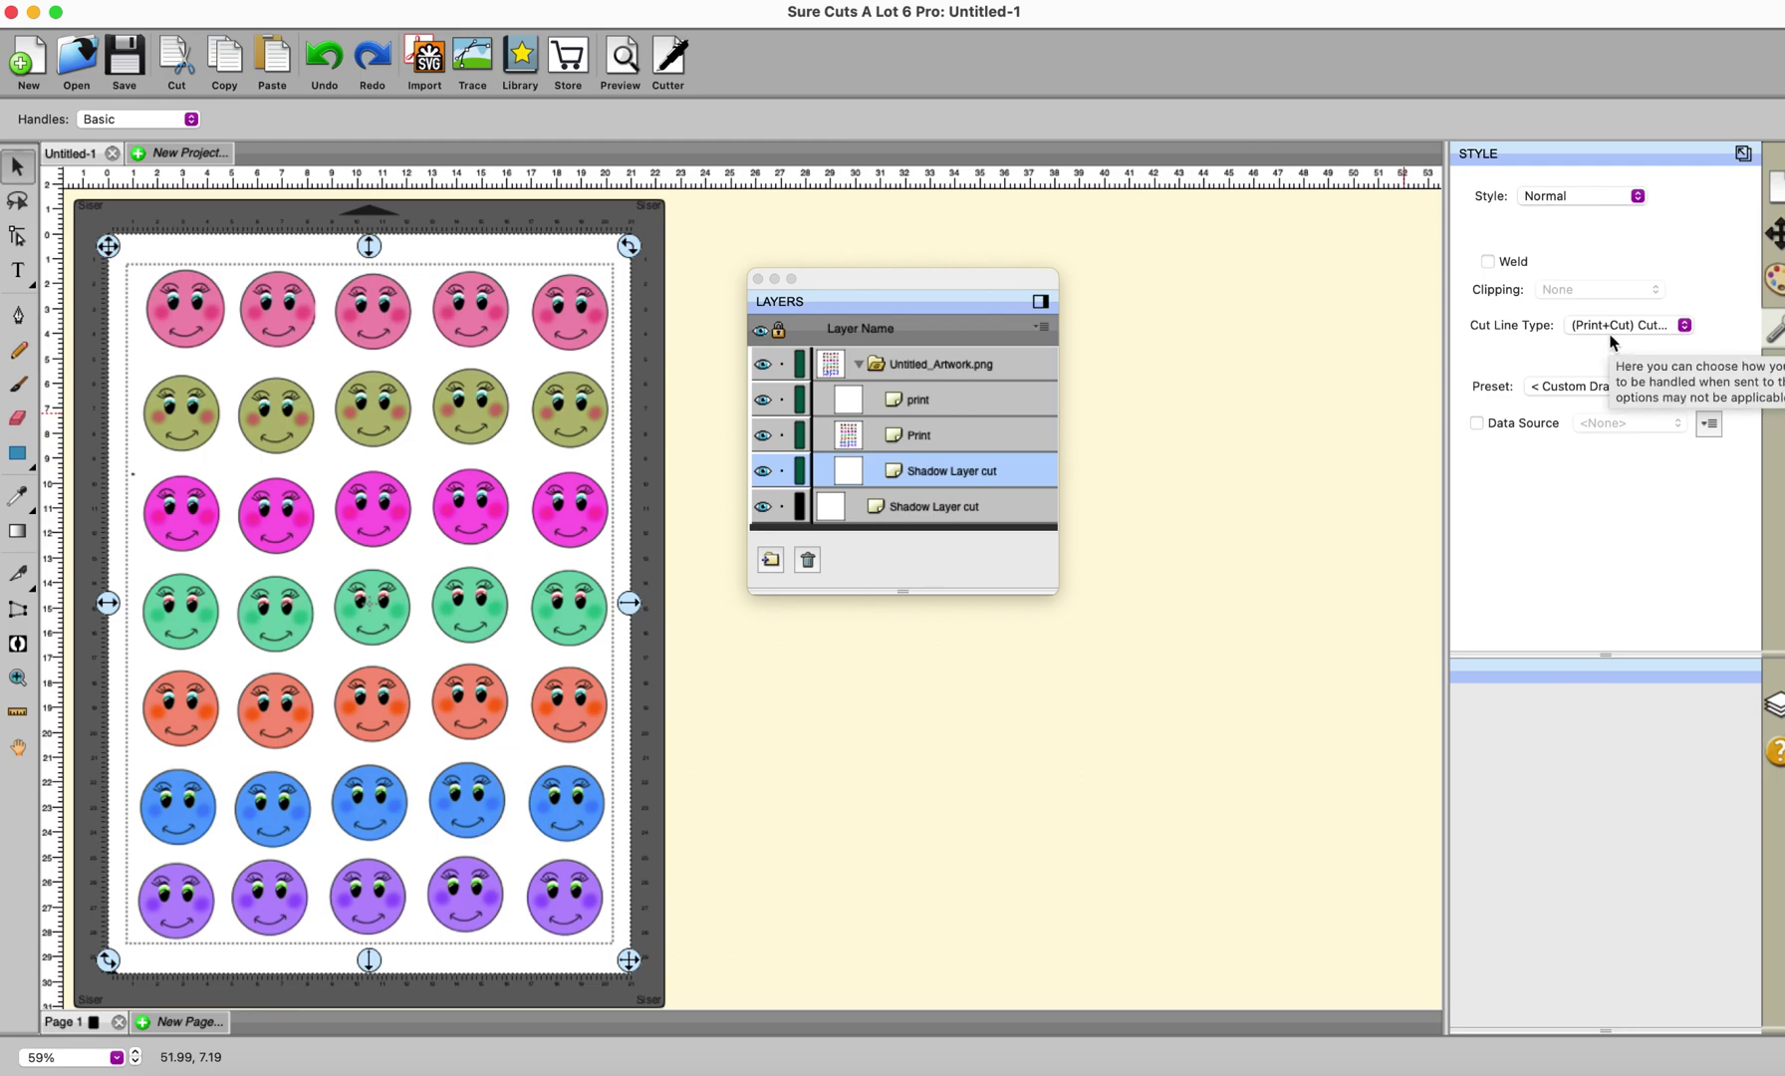
pyautogui.click(984, 508)
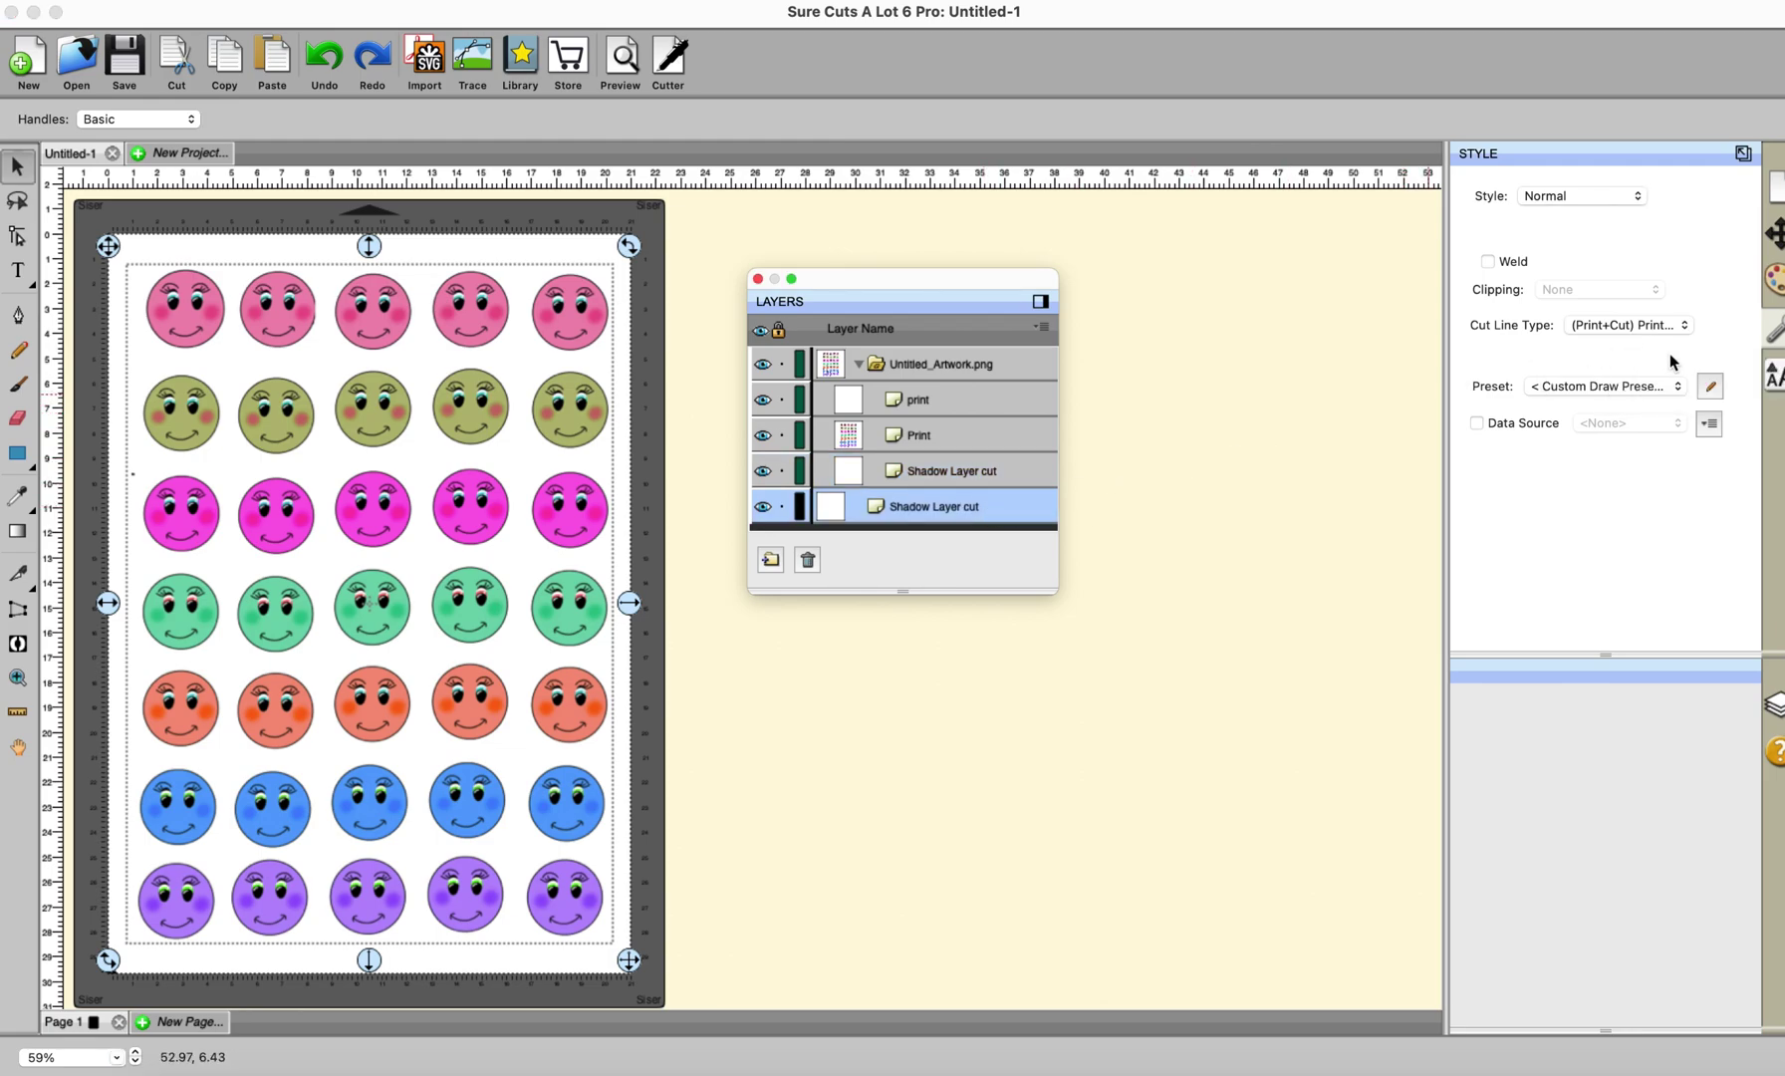
# - Rename the lowest shadow layer to "Shadow Layer print"
pyautogui.doubleClick(876, 509)
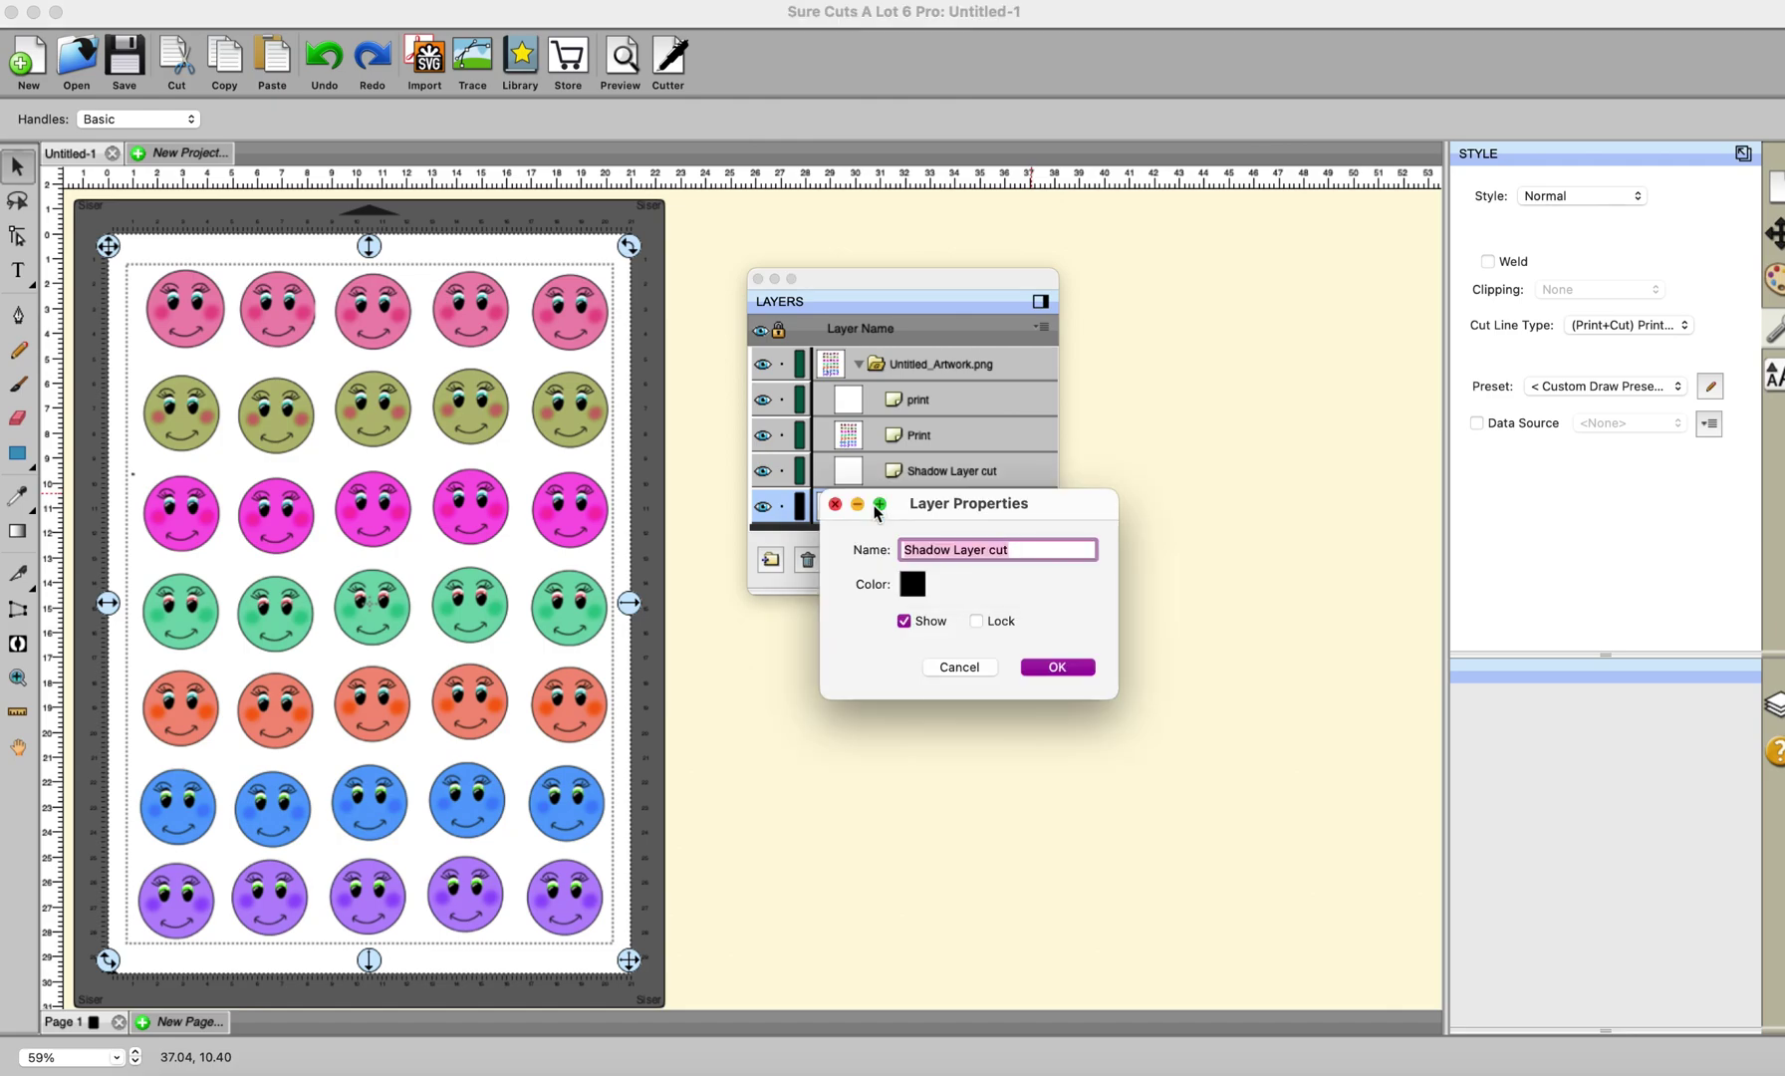
pyautogui.click(1020, 547)
pyautogui.press('BackSpace')
pyautogui.press('BackSpace')
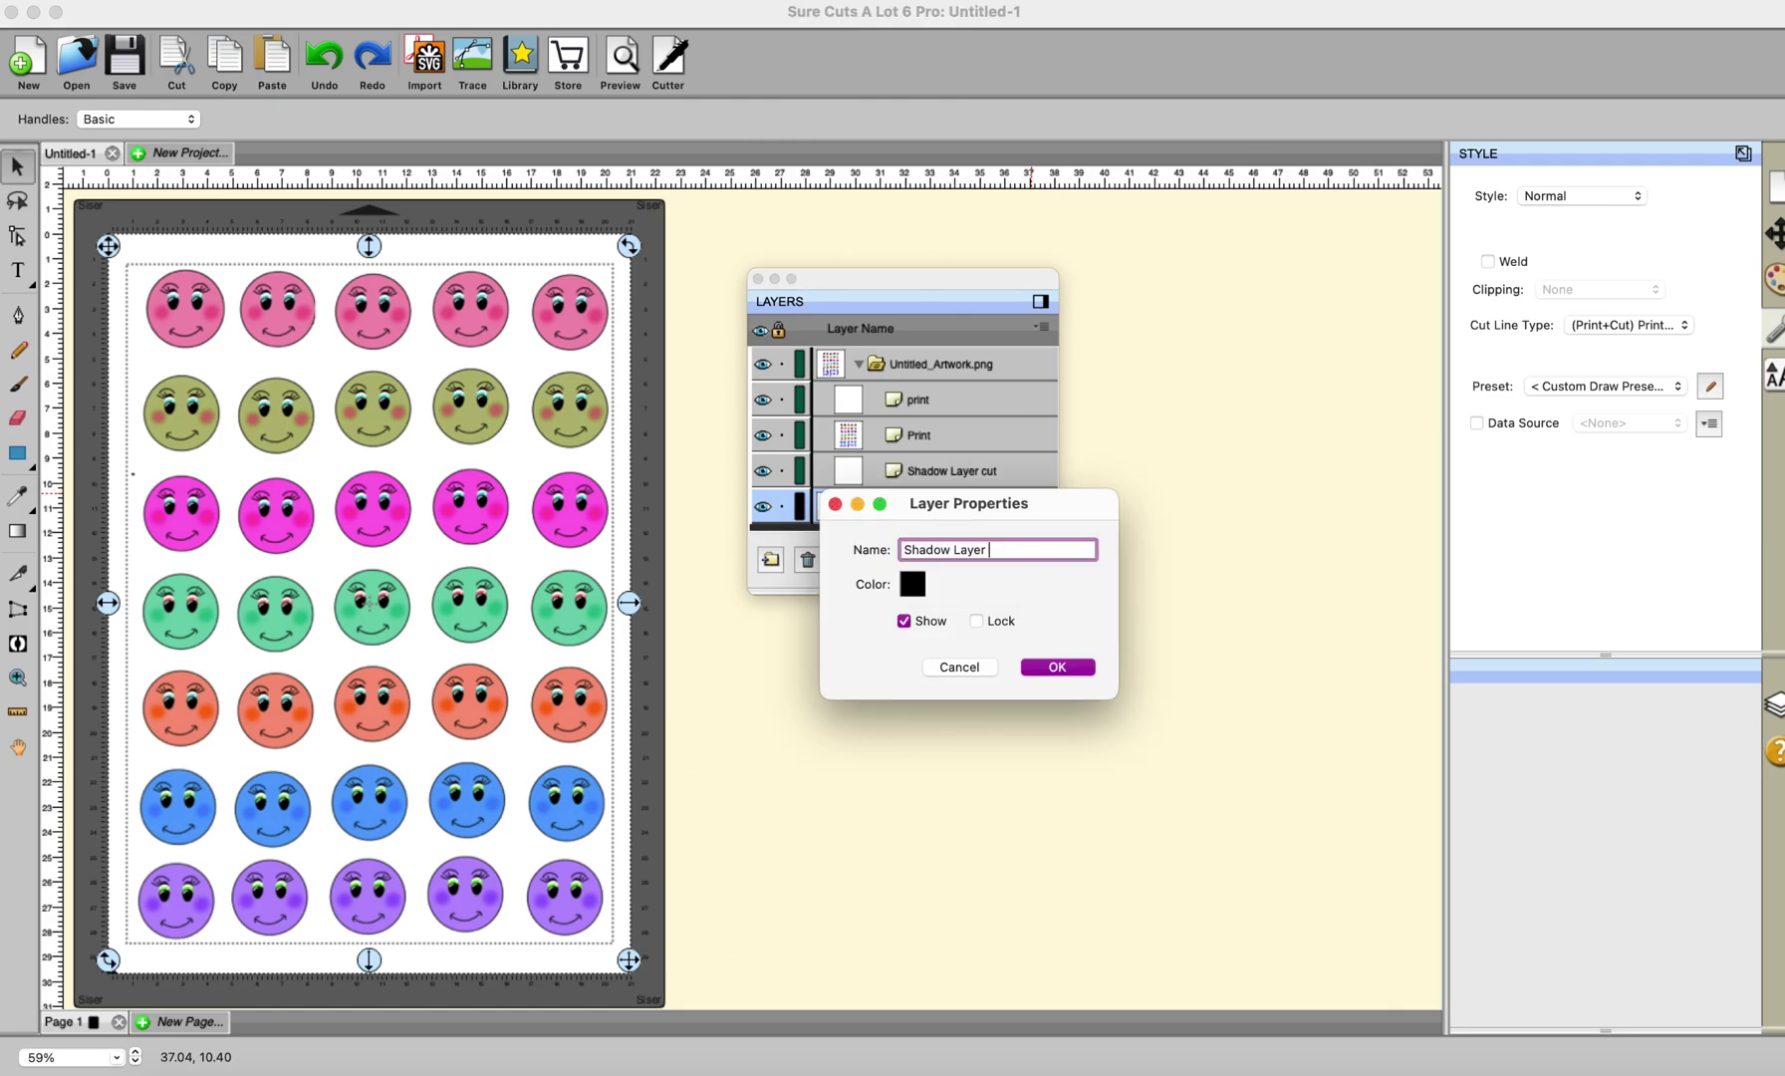
pyautogui.write('print')
pyautogui.click(1060, 666)
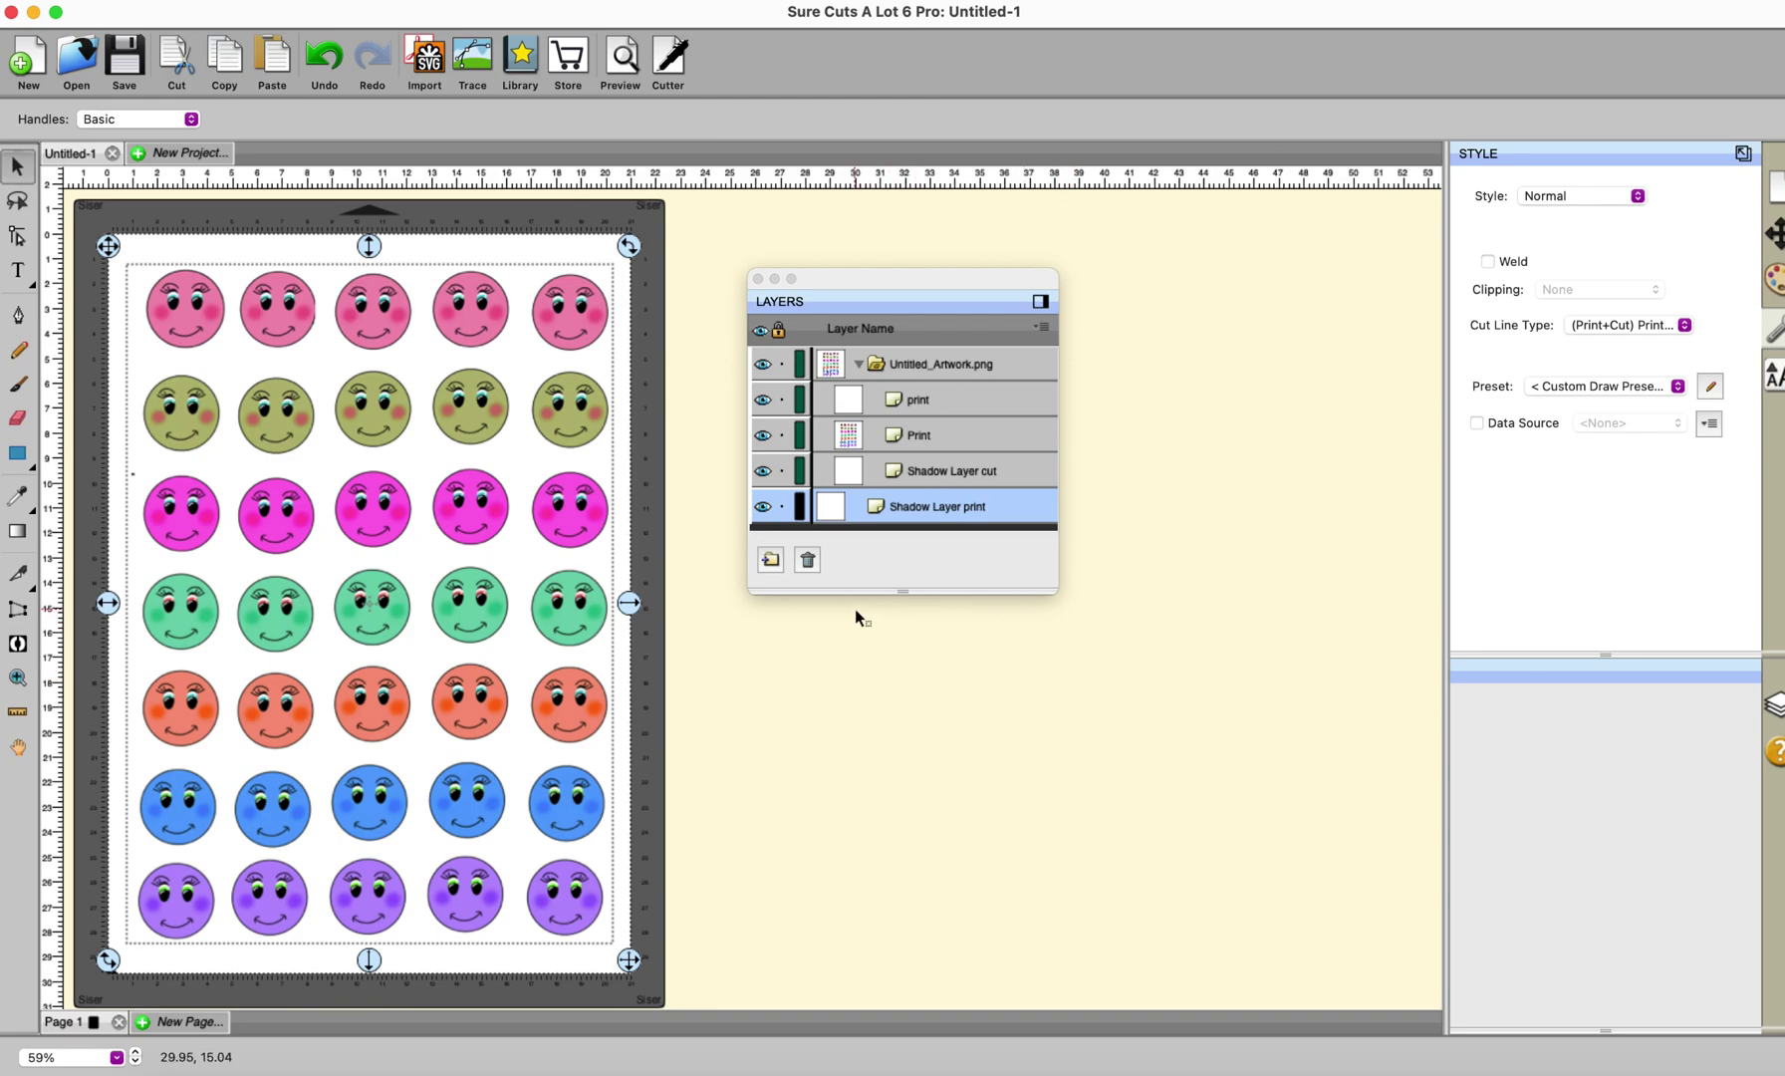
# - Group all the sticker layers and move the group off the page onto the empty workspace beside the mat
pyautogui.click(778, 689)
pyautogui.moveTo(79, 217); pyautogui.dragTo(634, 1051)
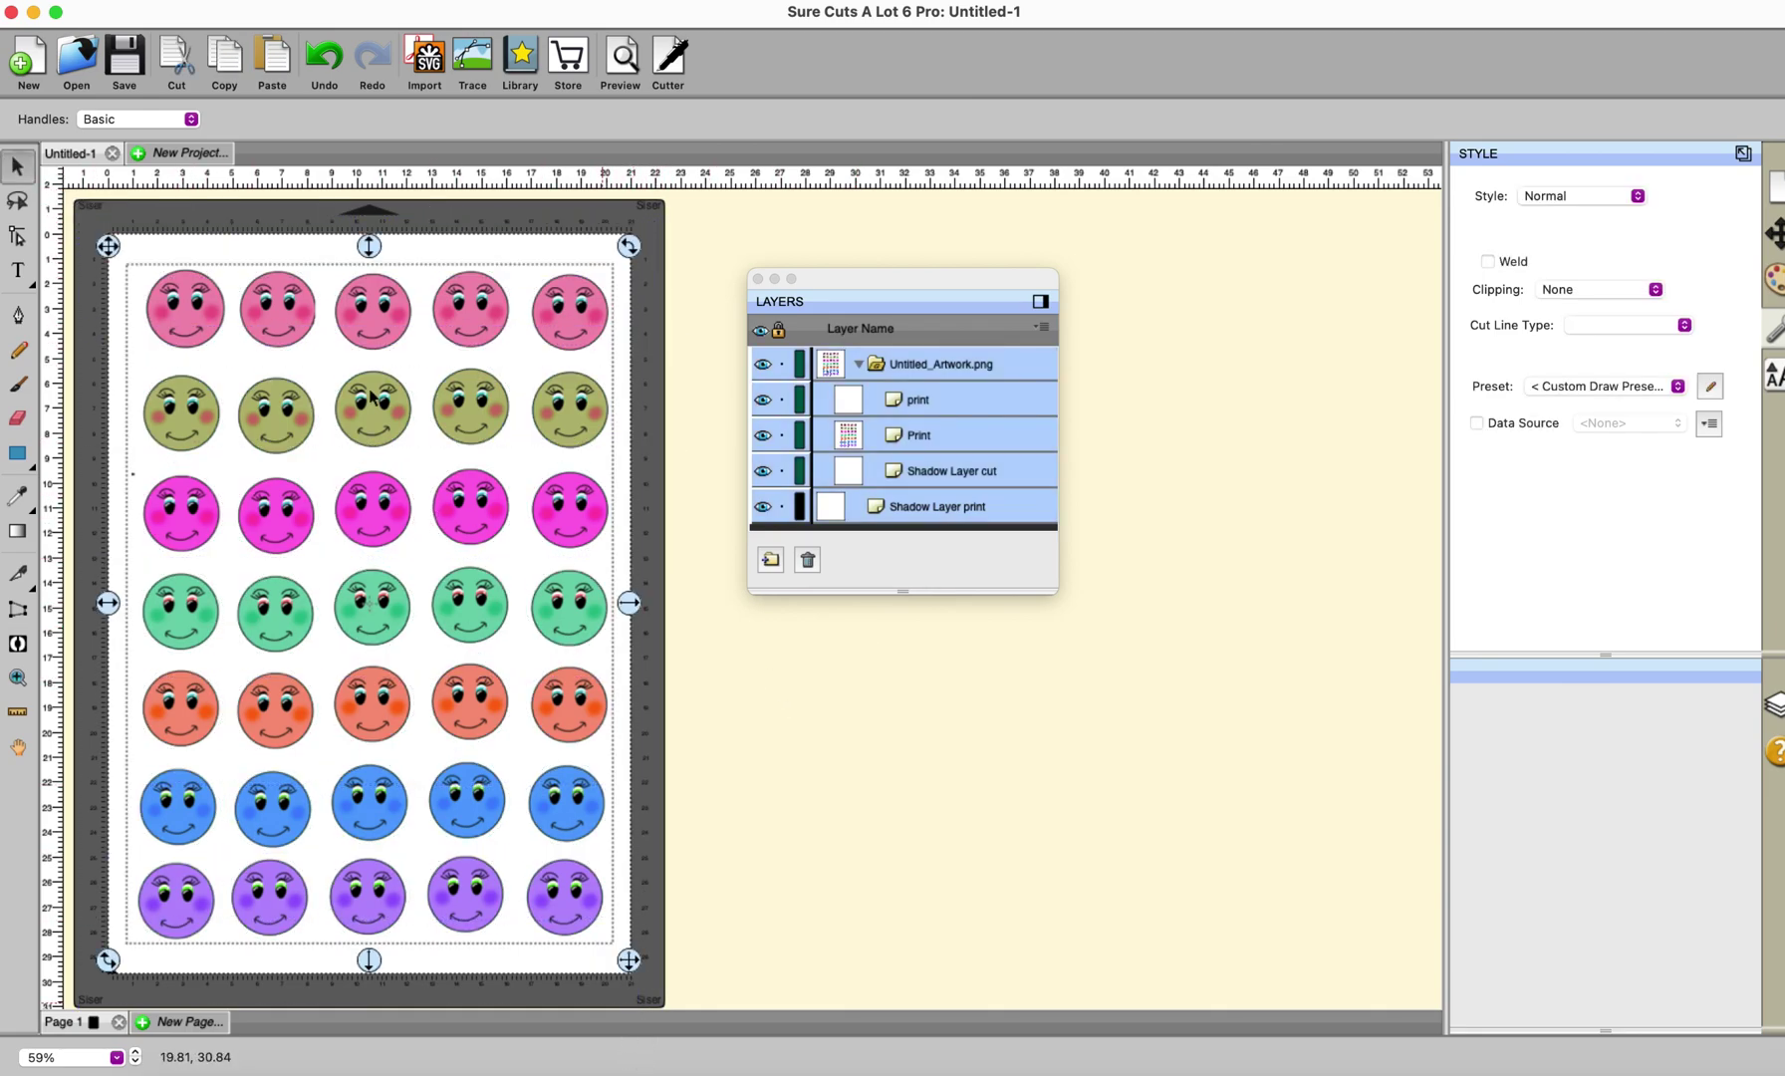
pyautogui.rightClick(329, 317)
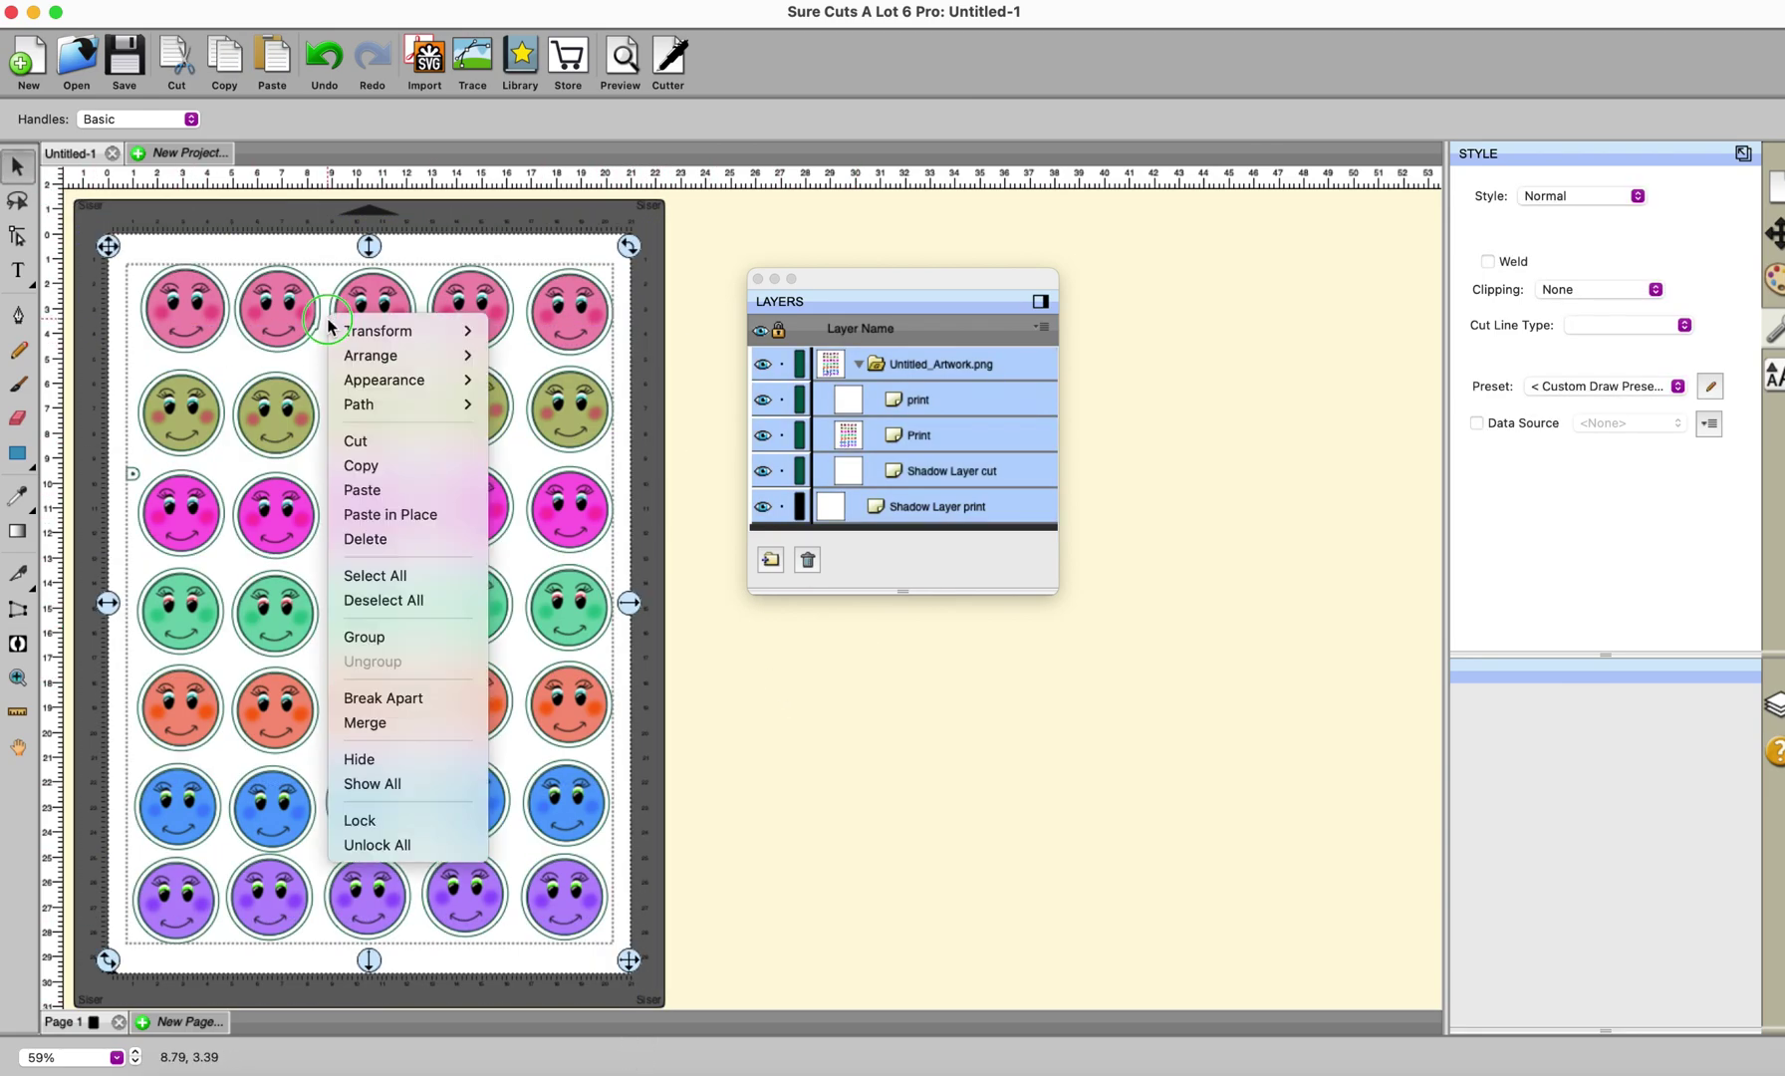
pyautogui.click(371, 640)
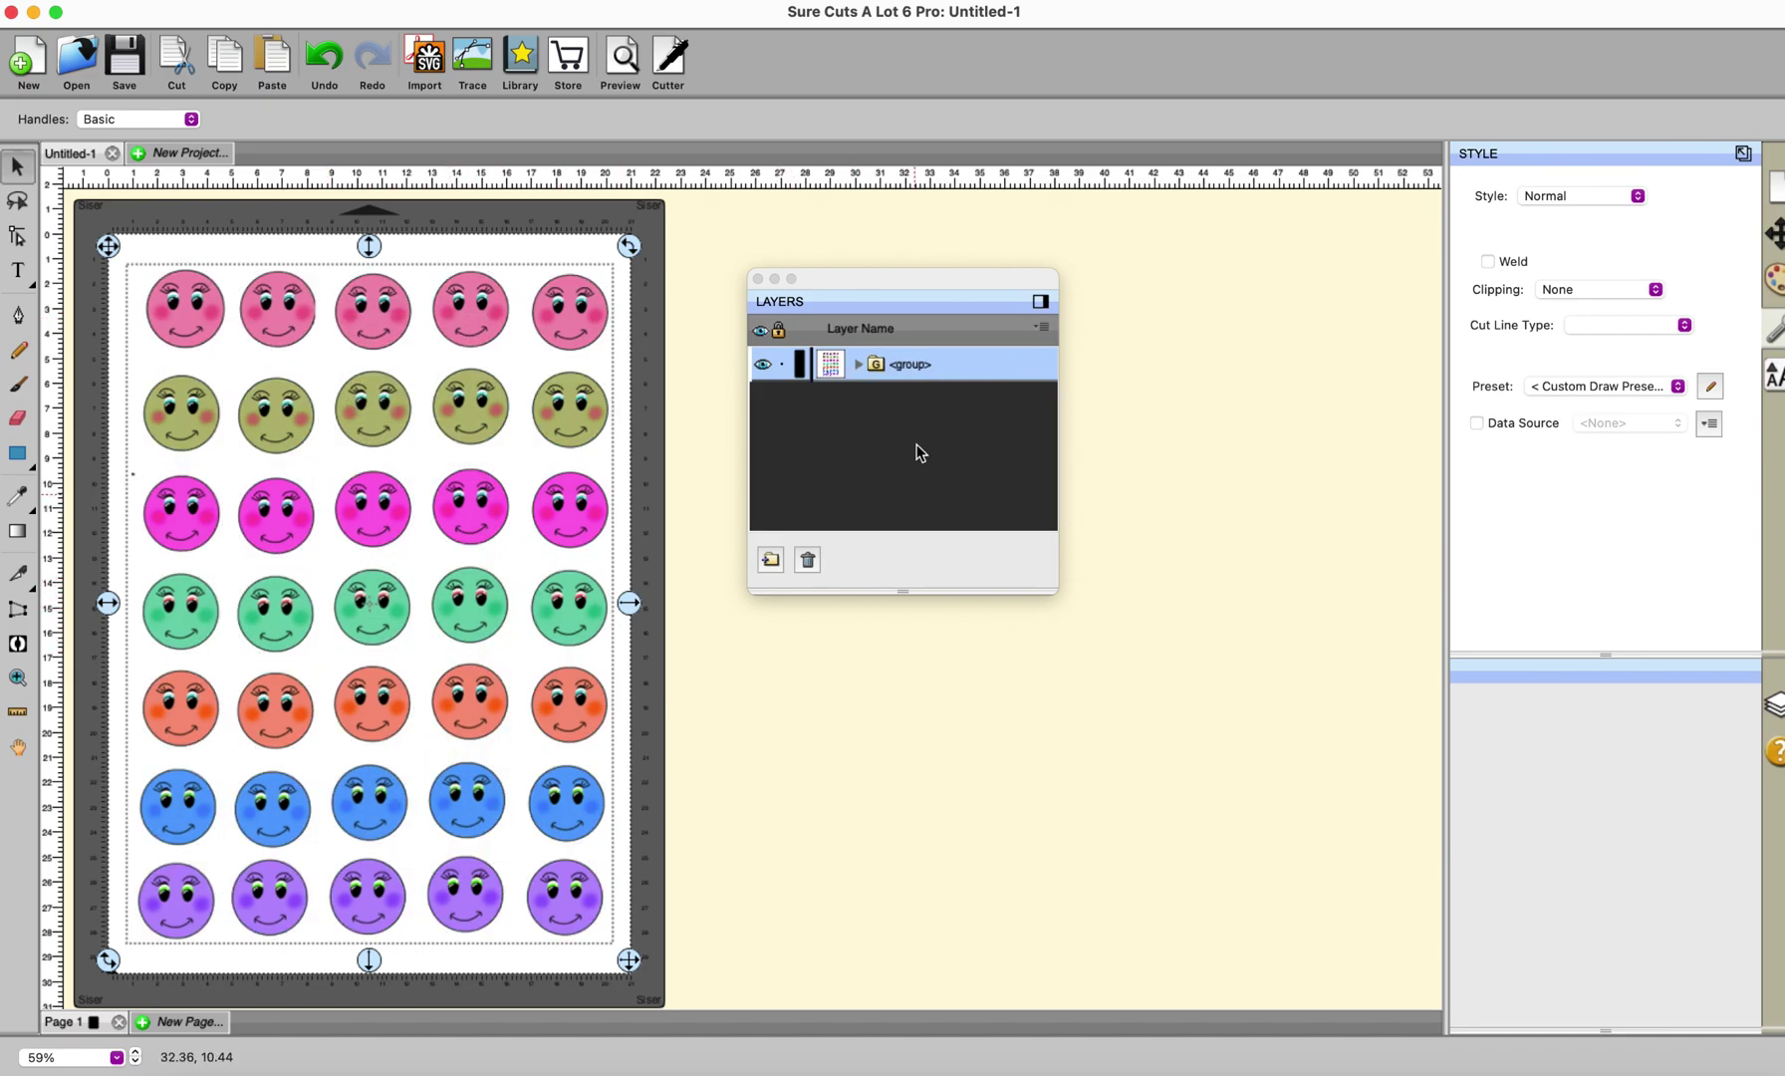
pyautogui.moveTo(520, 413); pyautogui.dragTo(1216, 430)
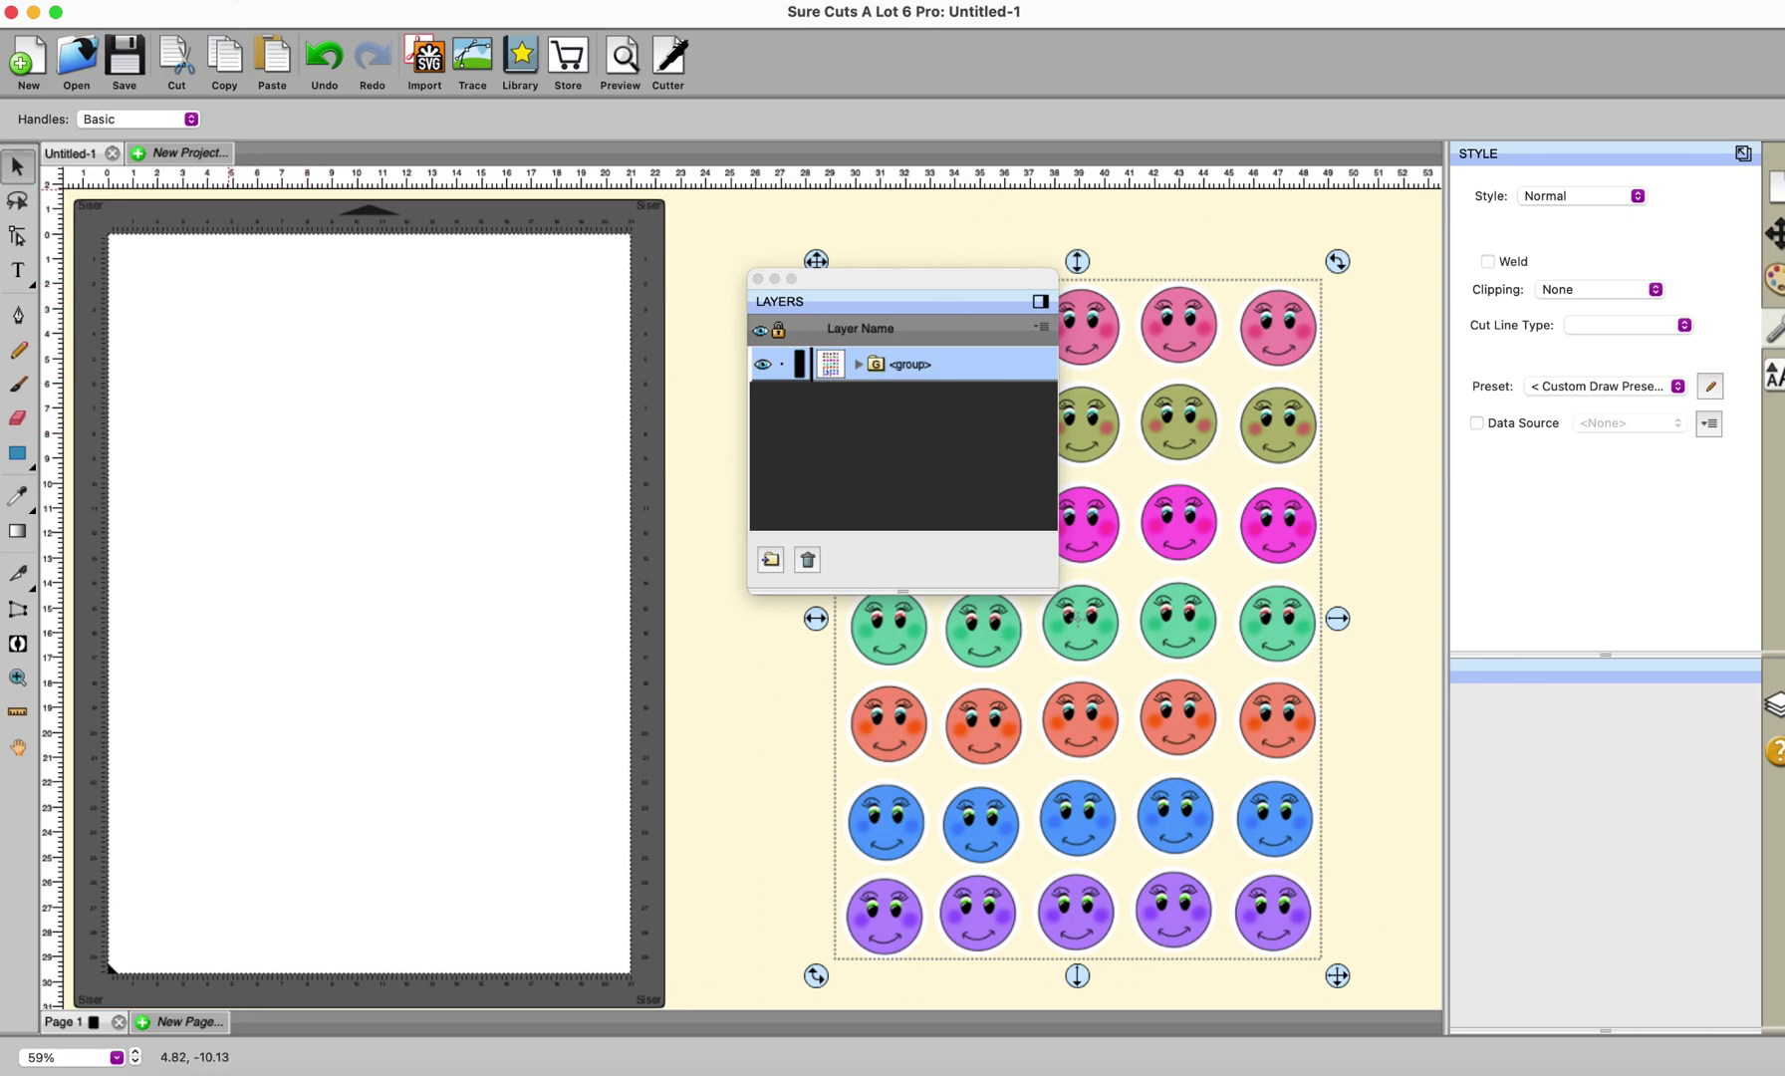
# - Place the image Untitled_Artwork.jpg from Downloads, fit it to the page, and check its cut line type
pyautogui.click(225, 0)
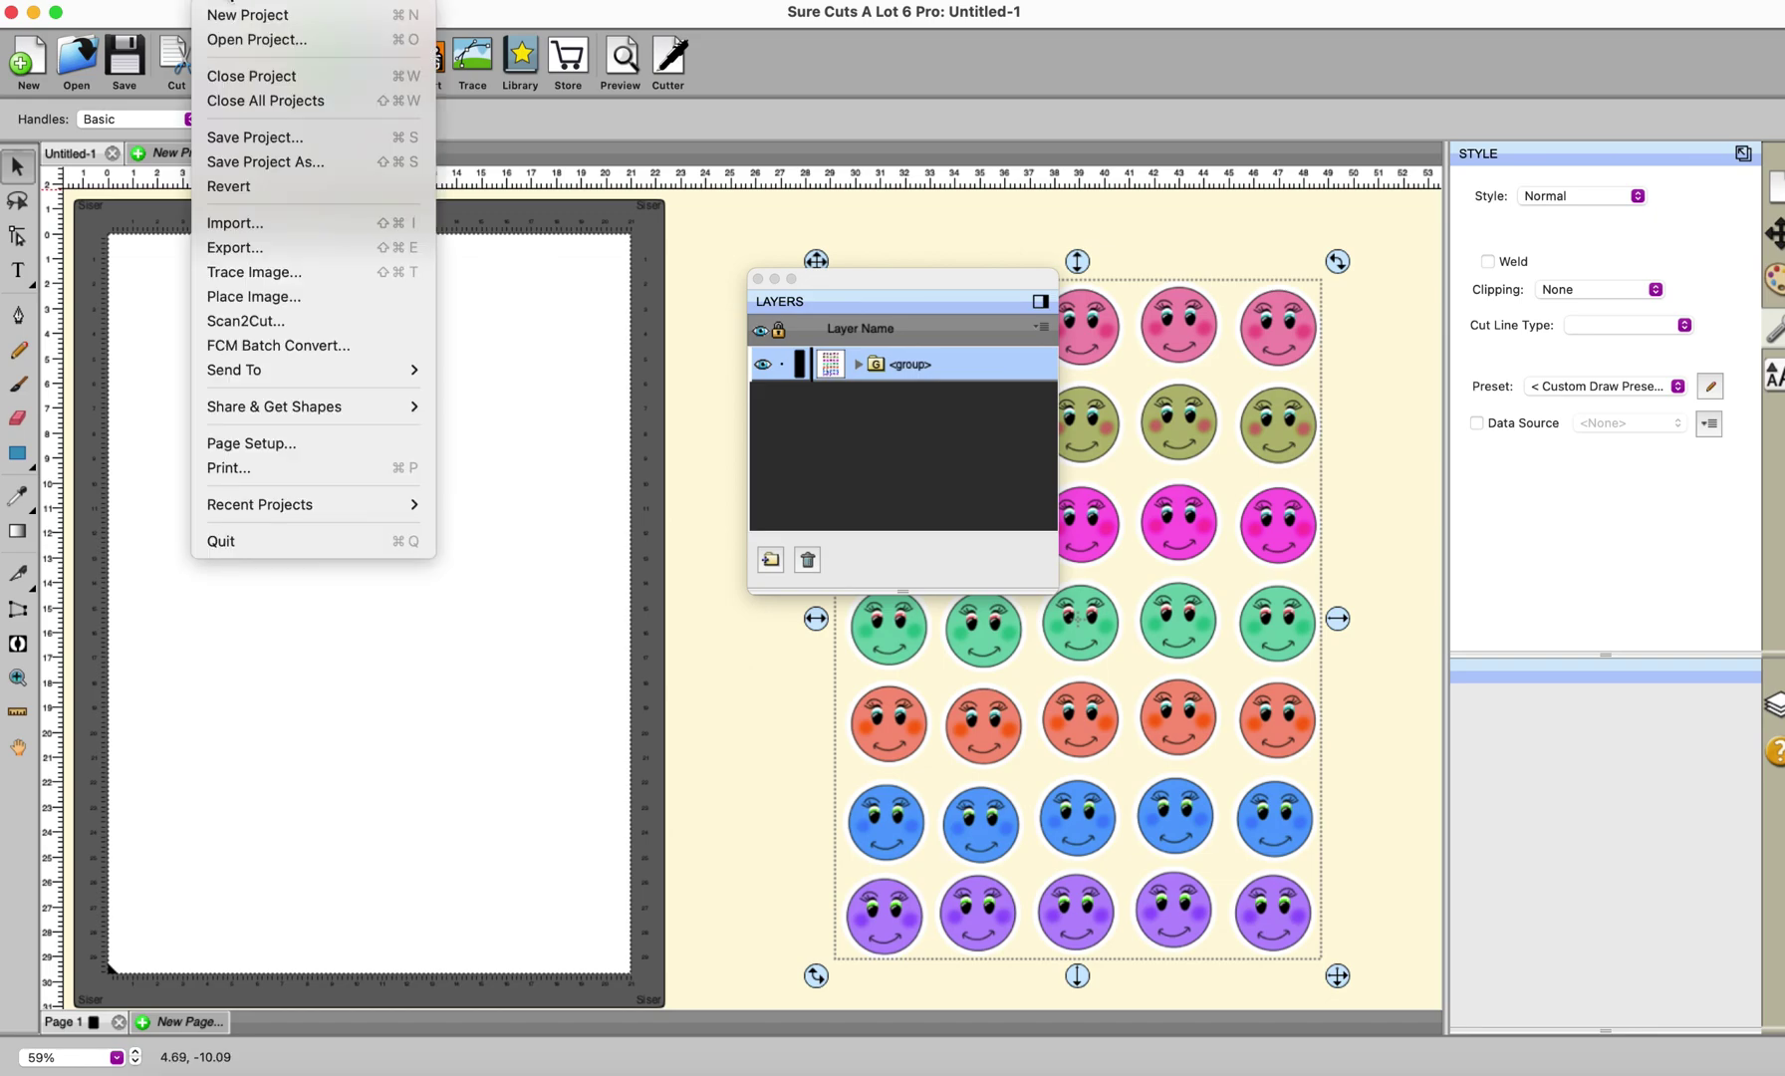
pyautogui.click(249, 295)
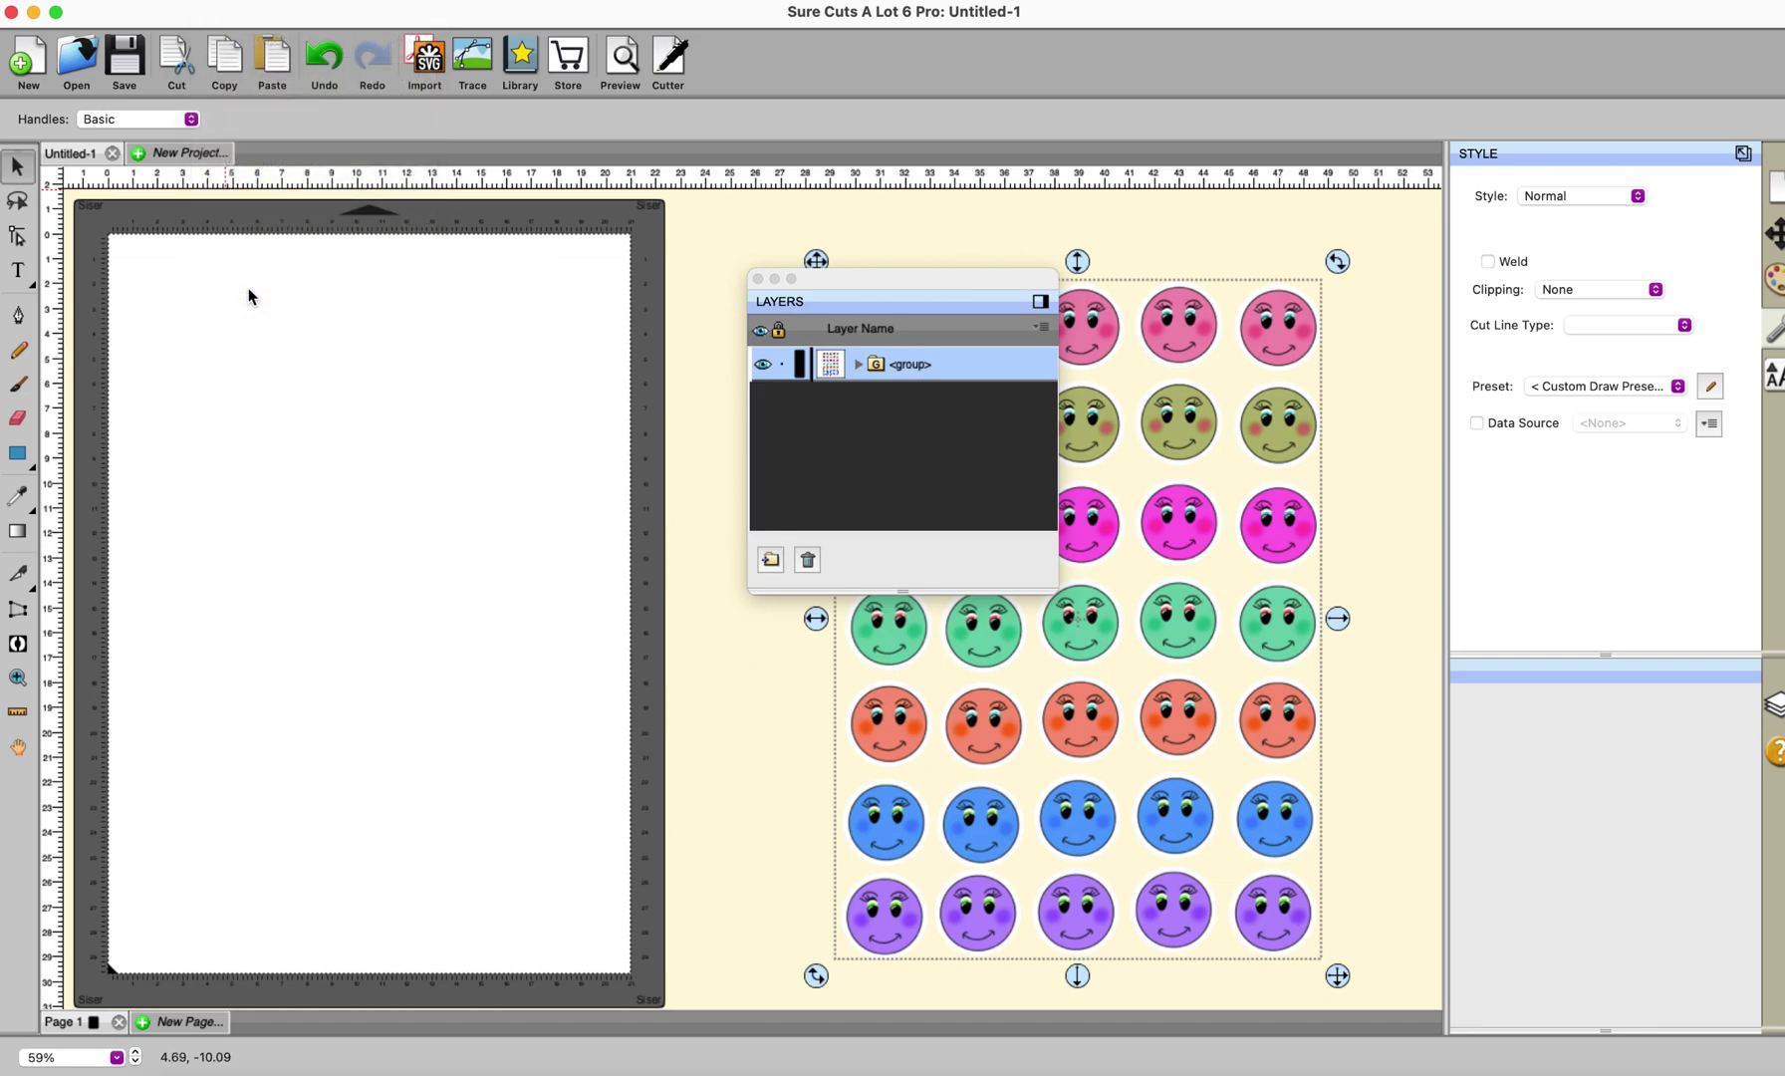
pyautogui.click(501, 287)
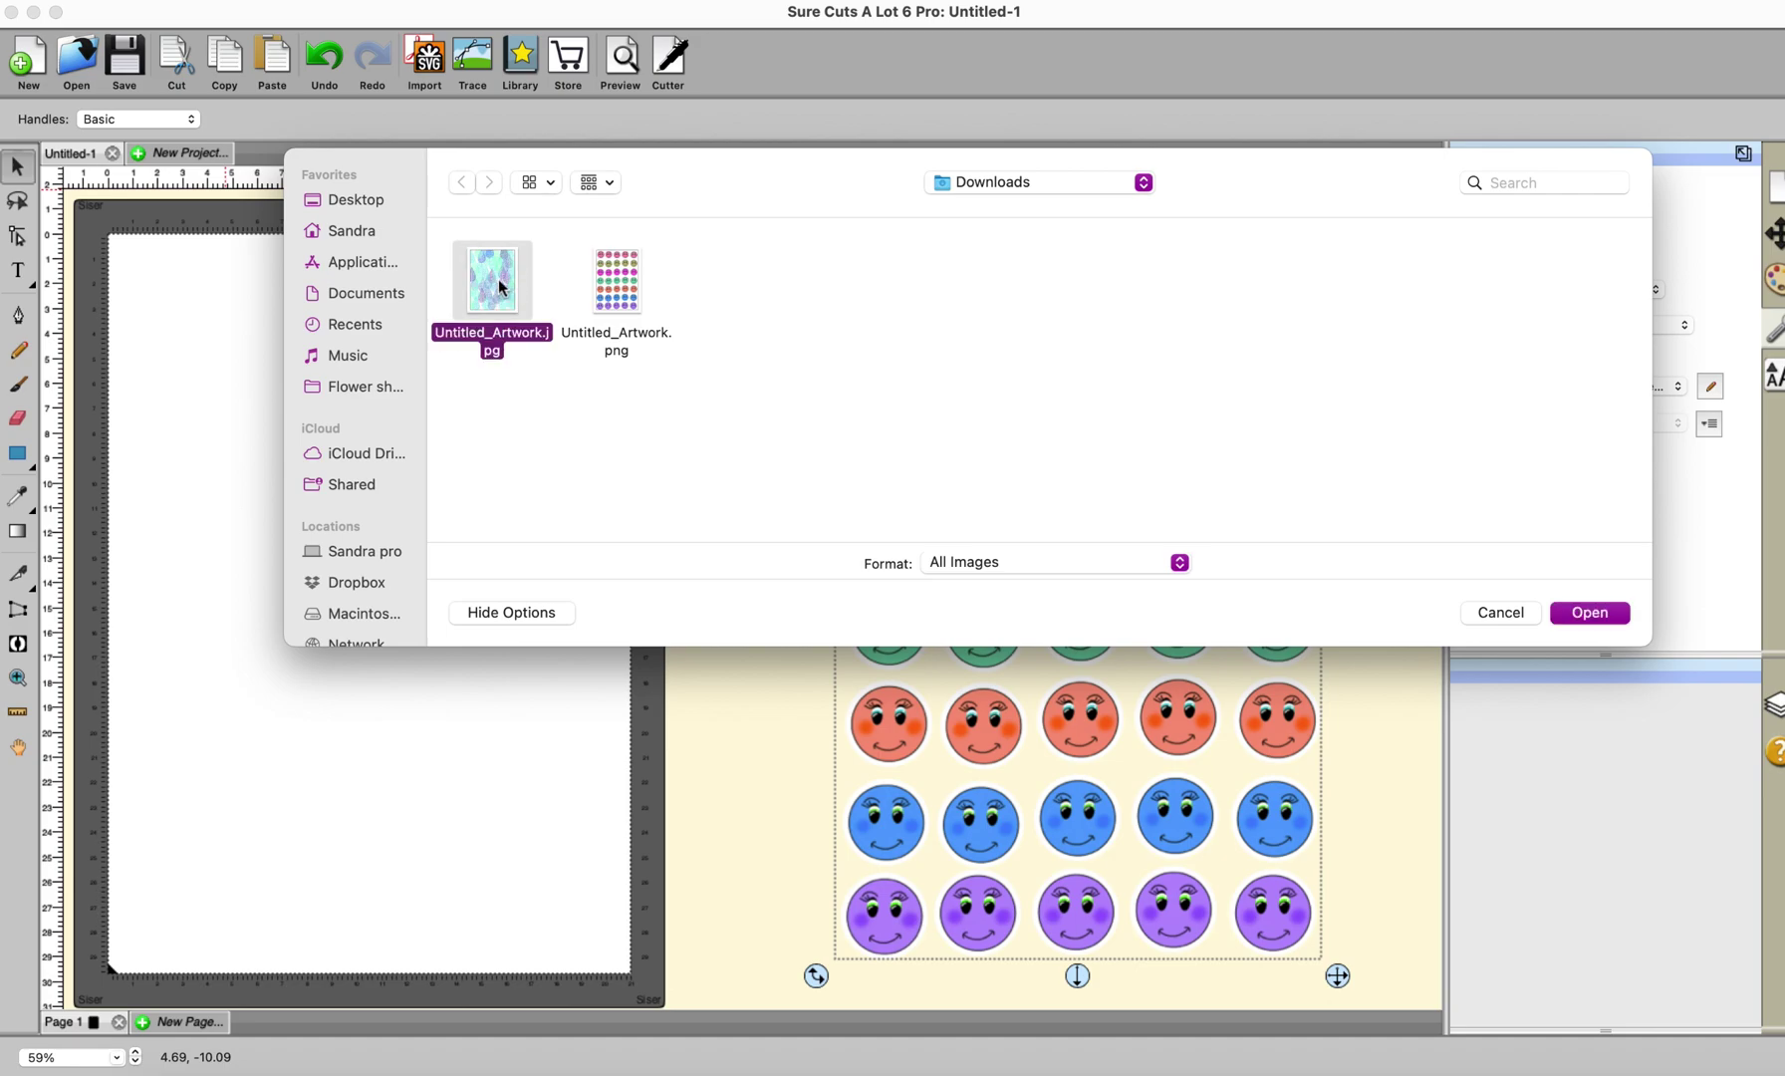
pyautogui.click(1577, 615)
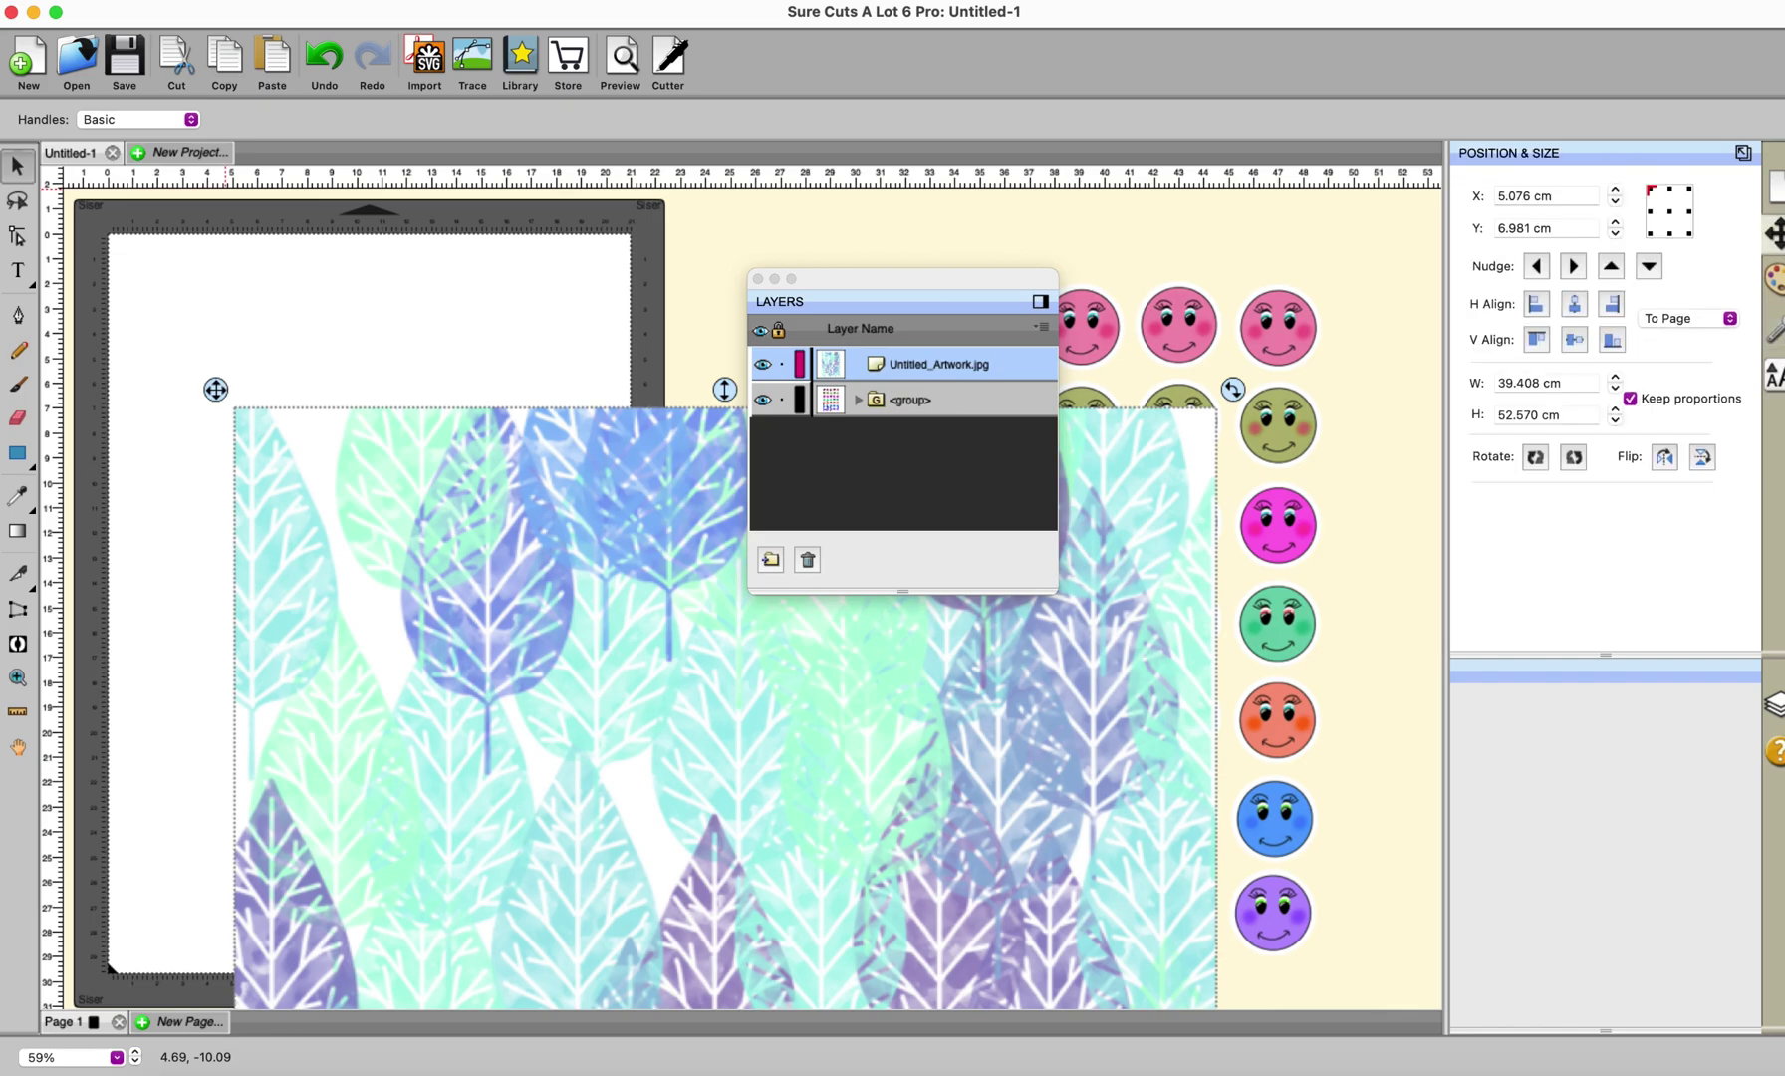
pyautogui.press('super+shift+f')
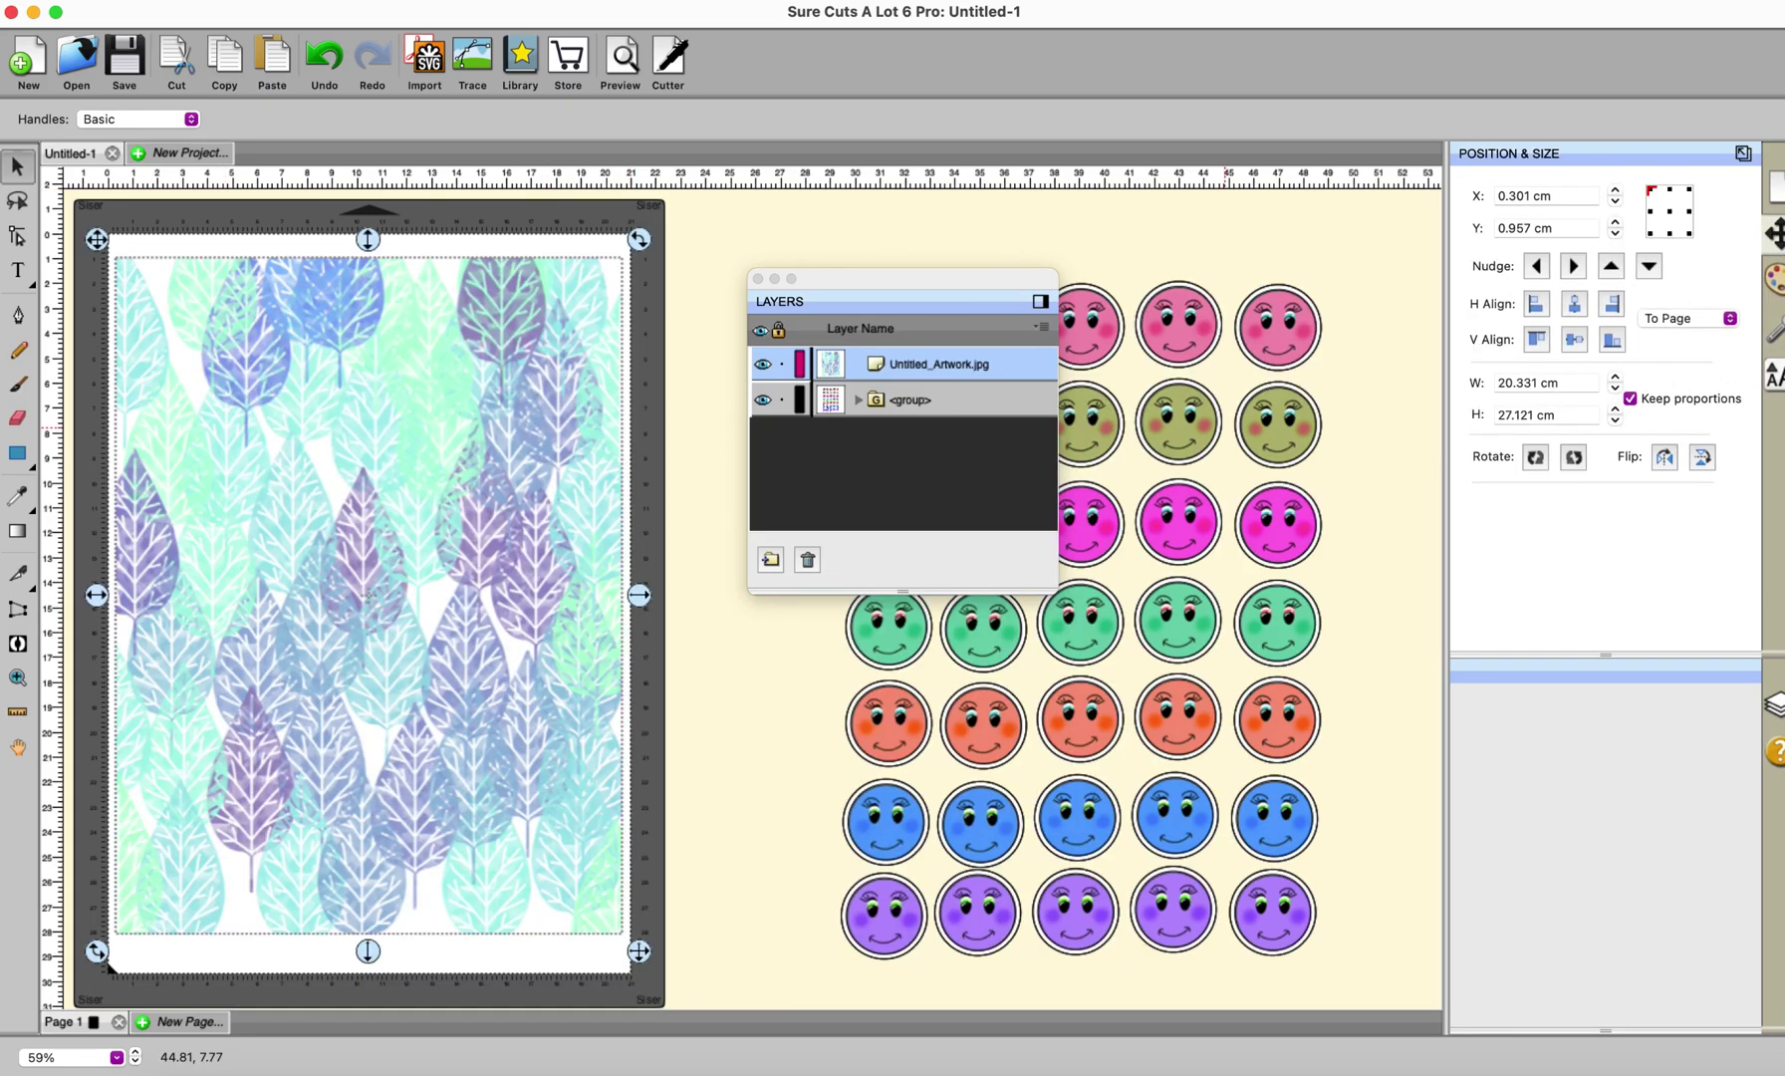
pyautogui.click(1780, 333)
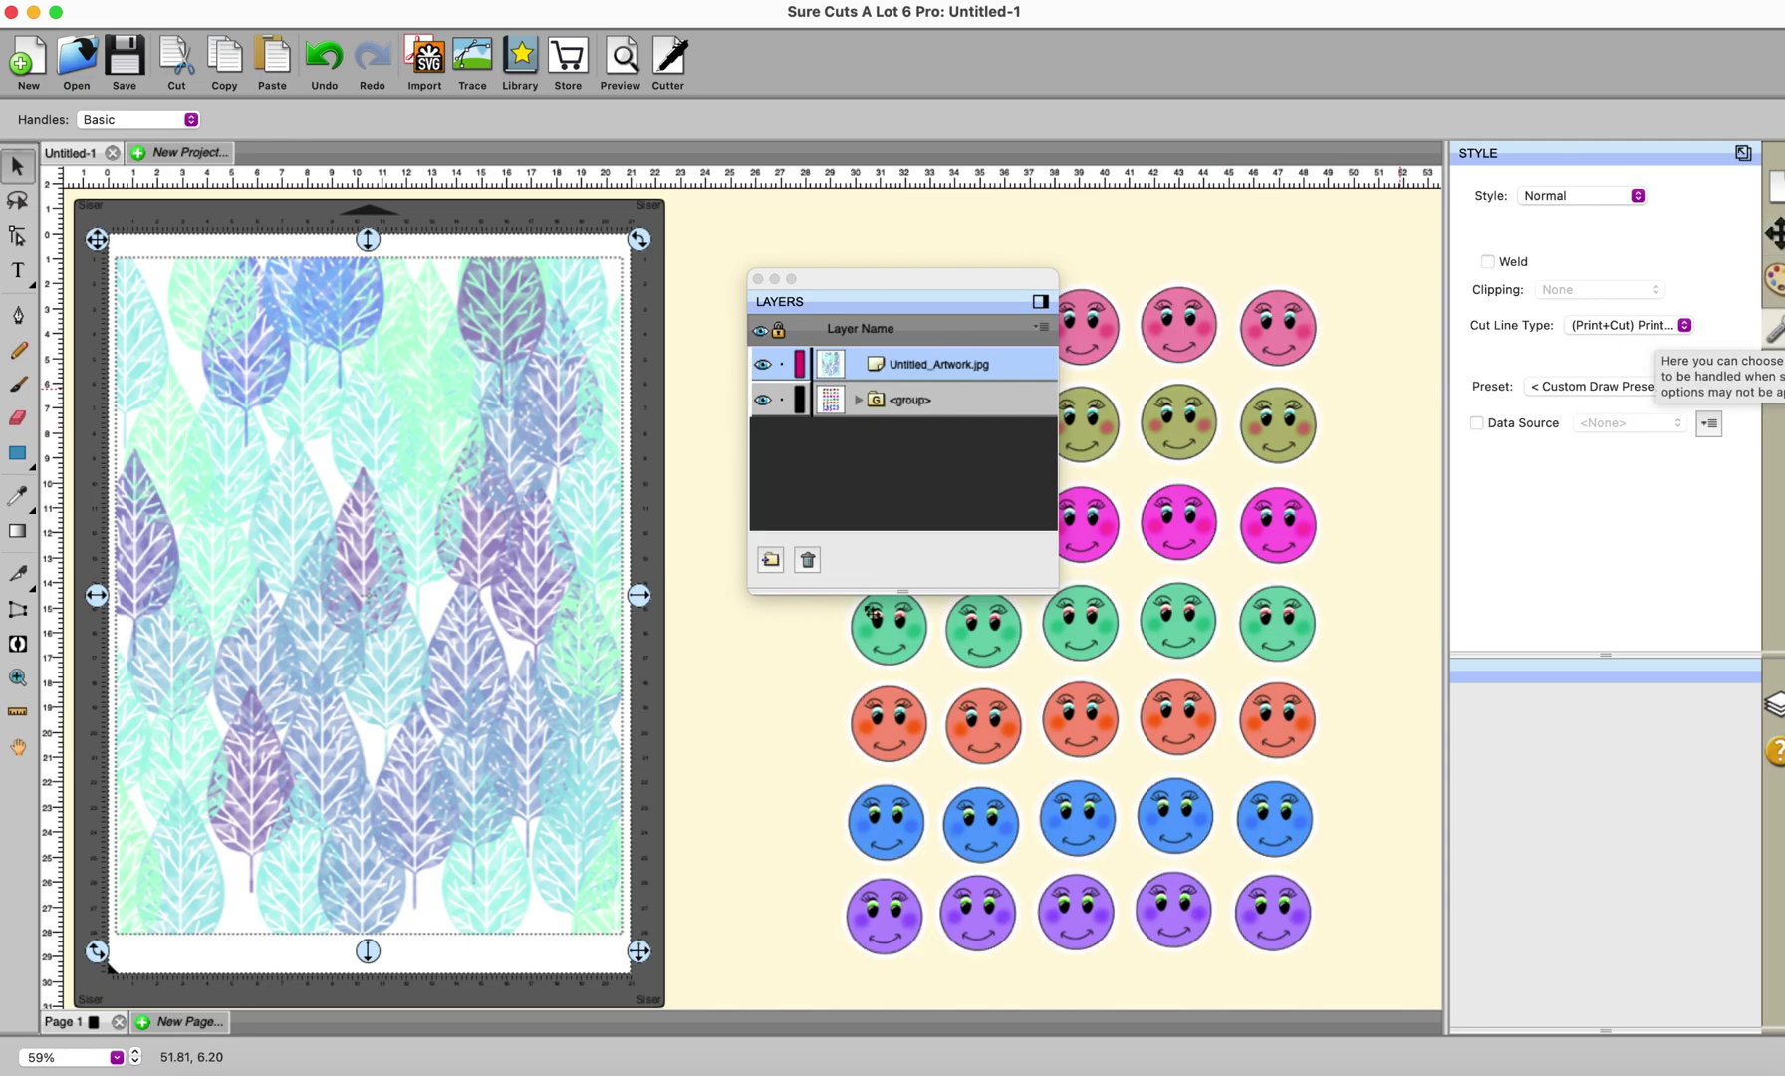
pyautogui.click(758, 690)
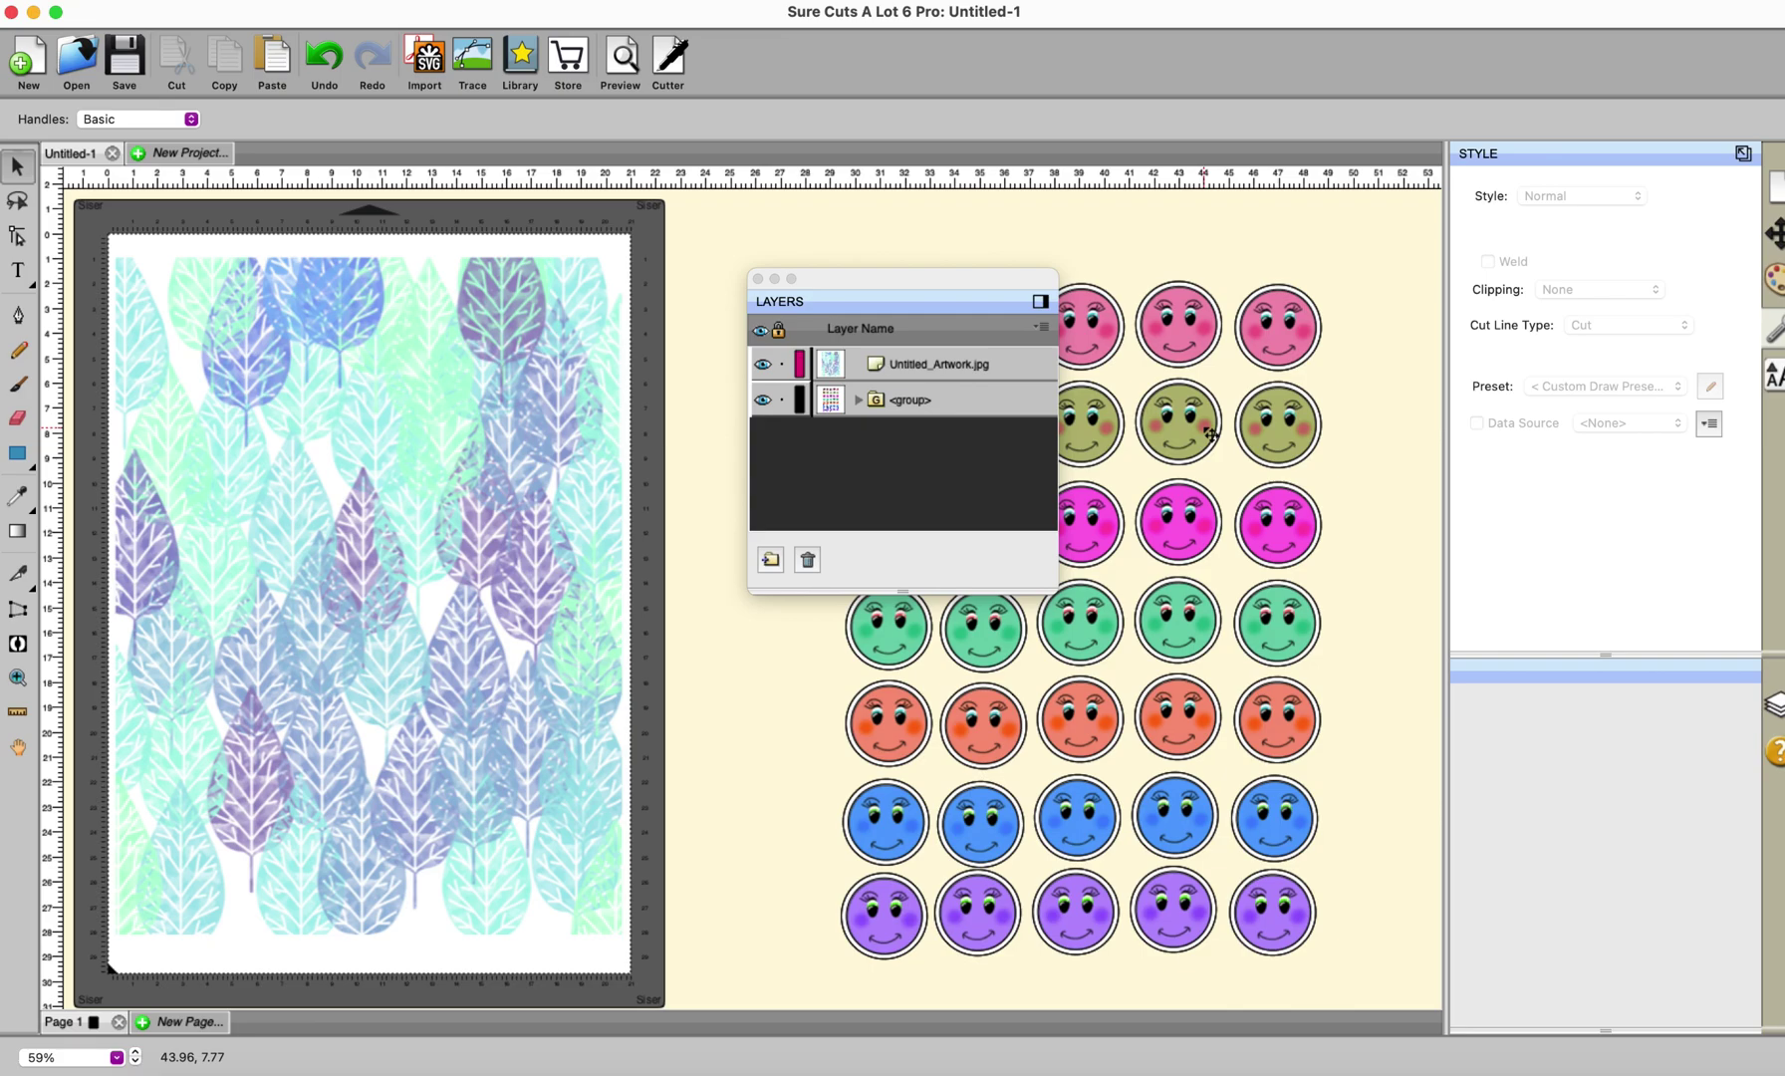
# - Move the grouped stickers back onto the page over the leaf image, and check the cut line type of "Shadow Layer cut"
pyautogui.moveTo(1210, 434); pyautogui.dragTo(488, 410)
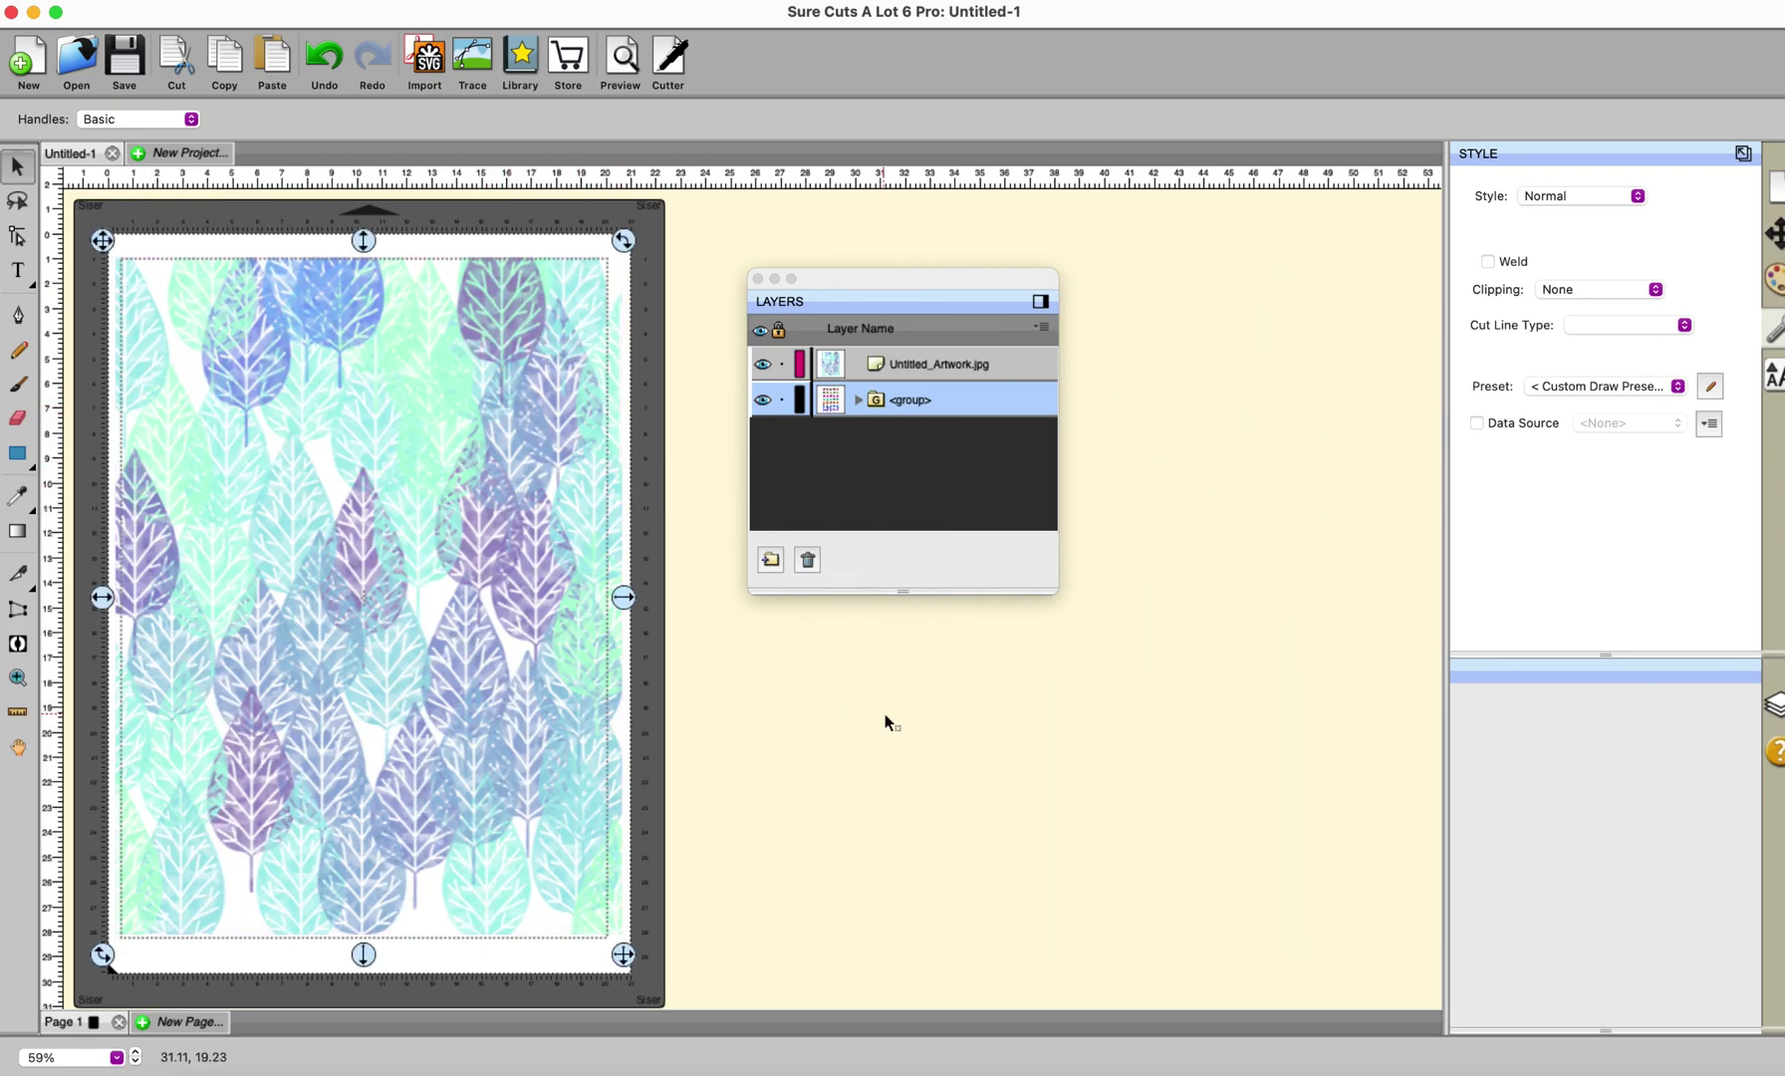
pyautogui.click(858, 401)
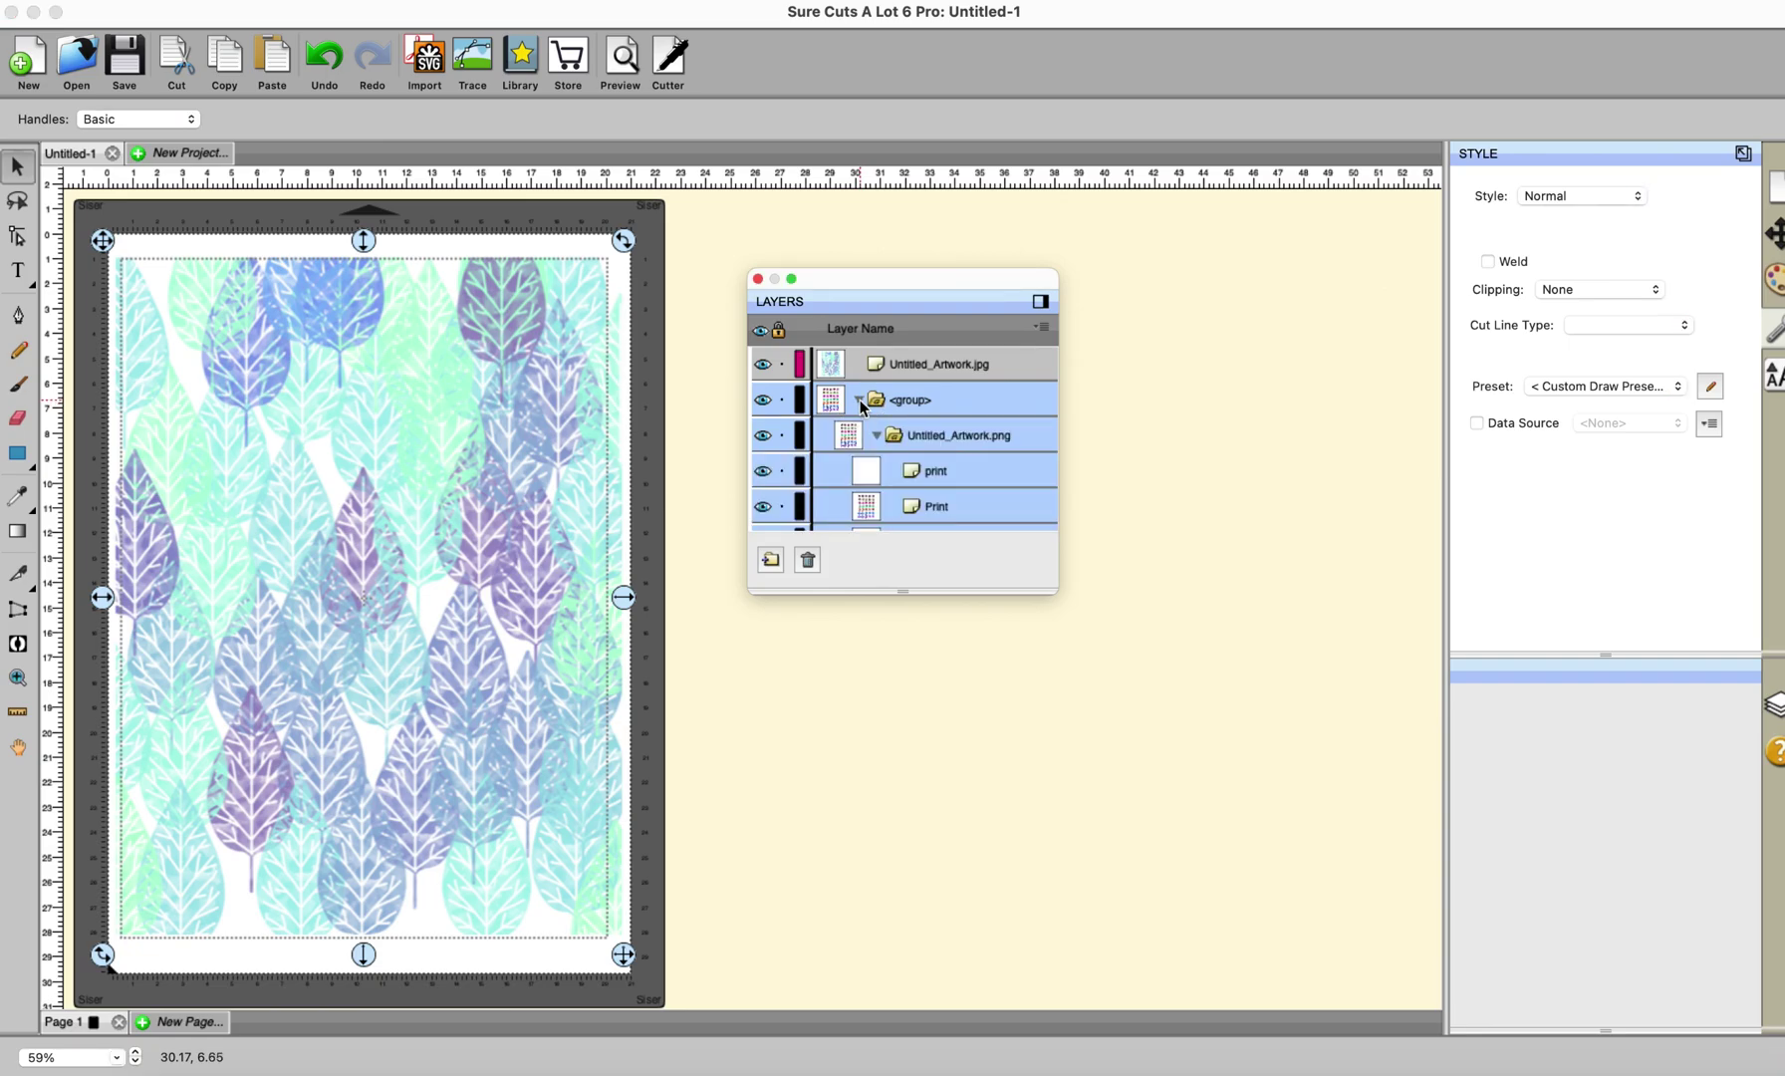
pyautogui.scroll(-3, 891, 439)
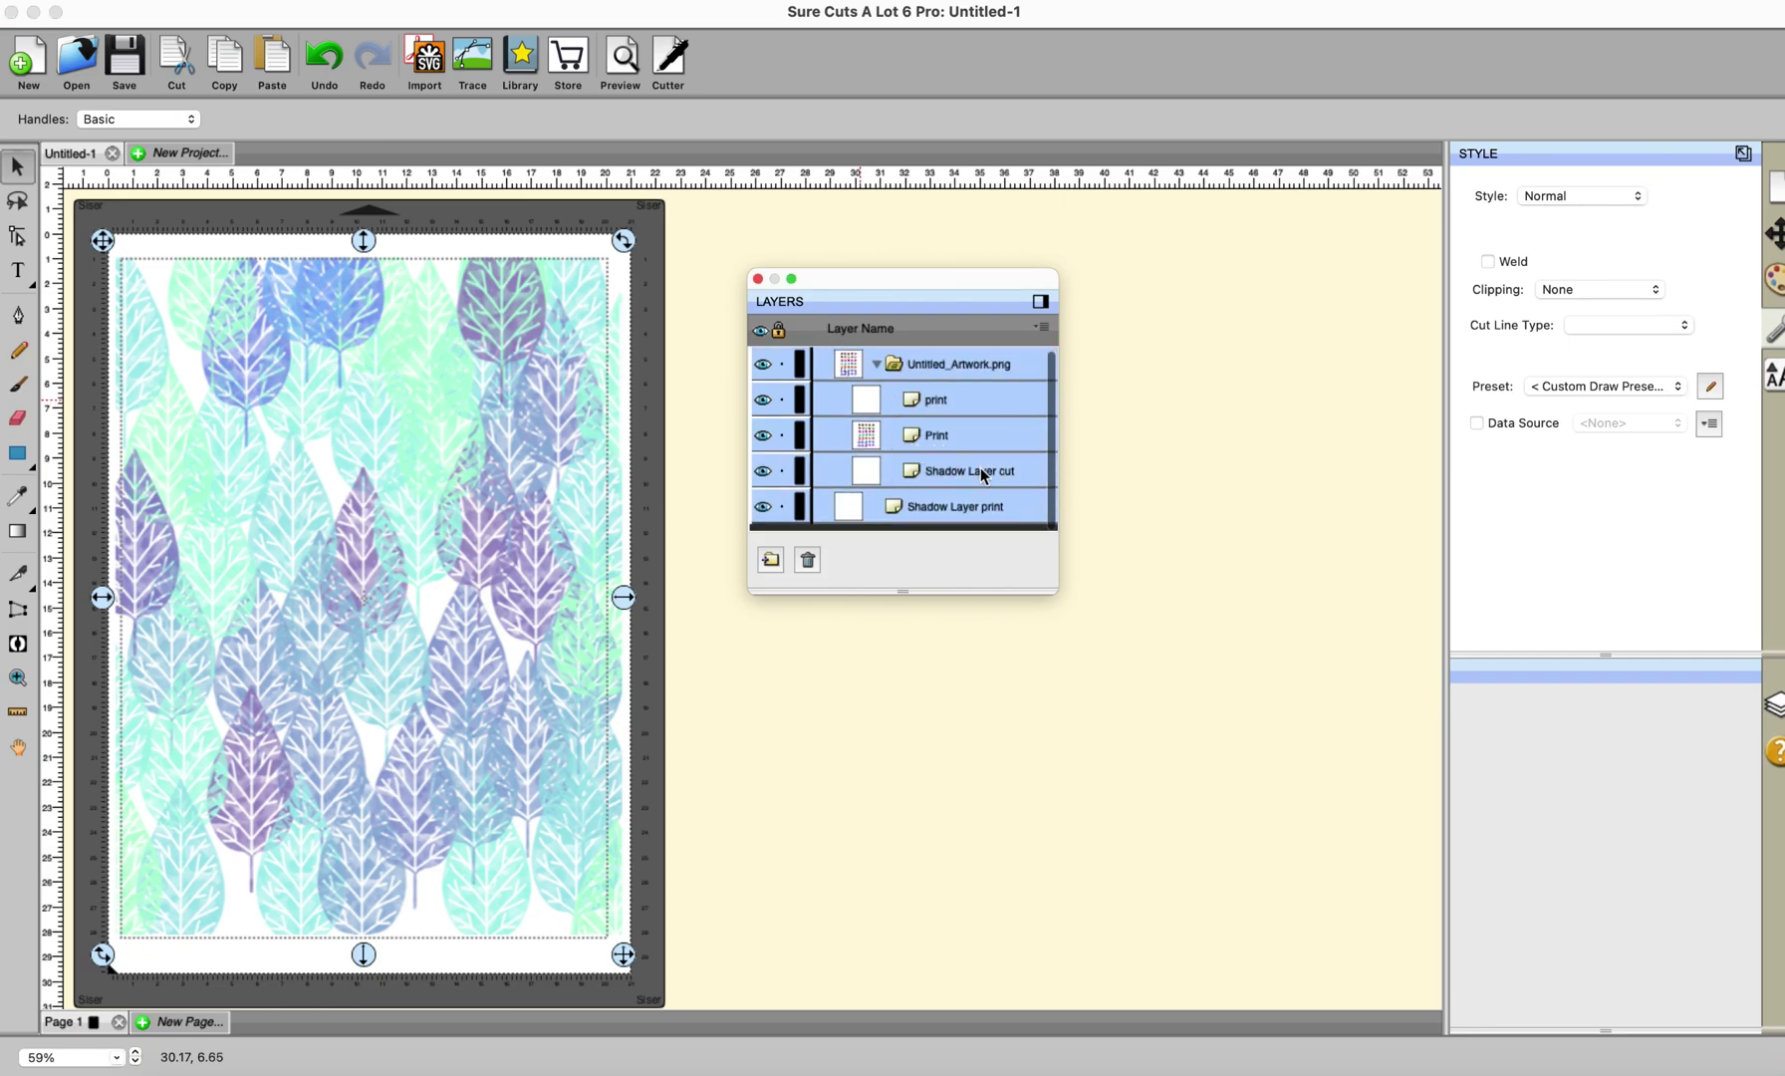
pyautogui.click(980, 467)
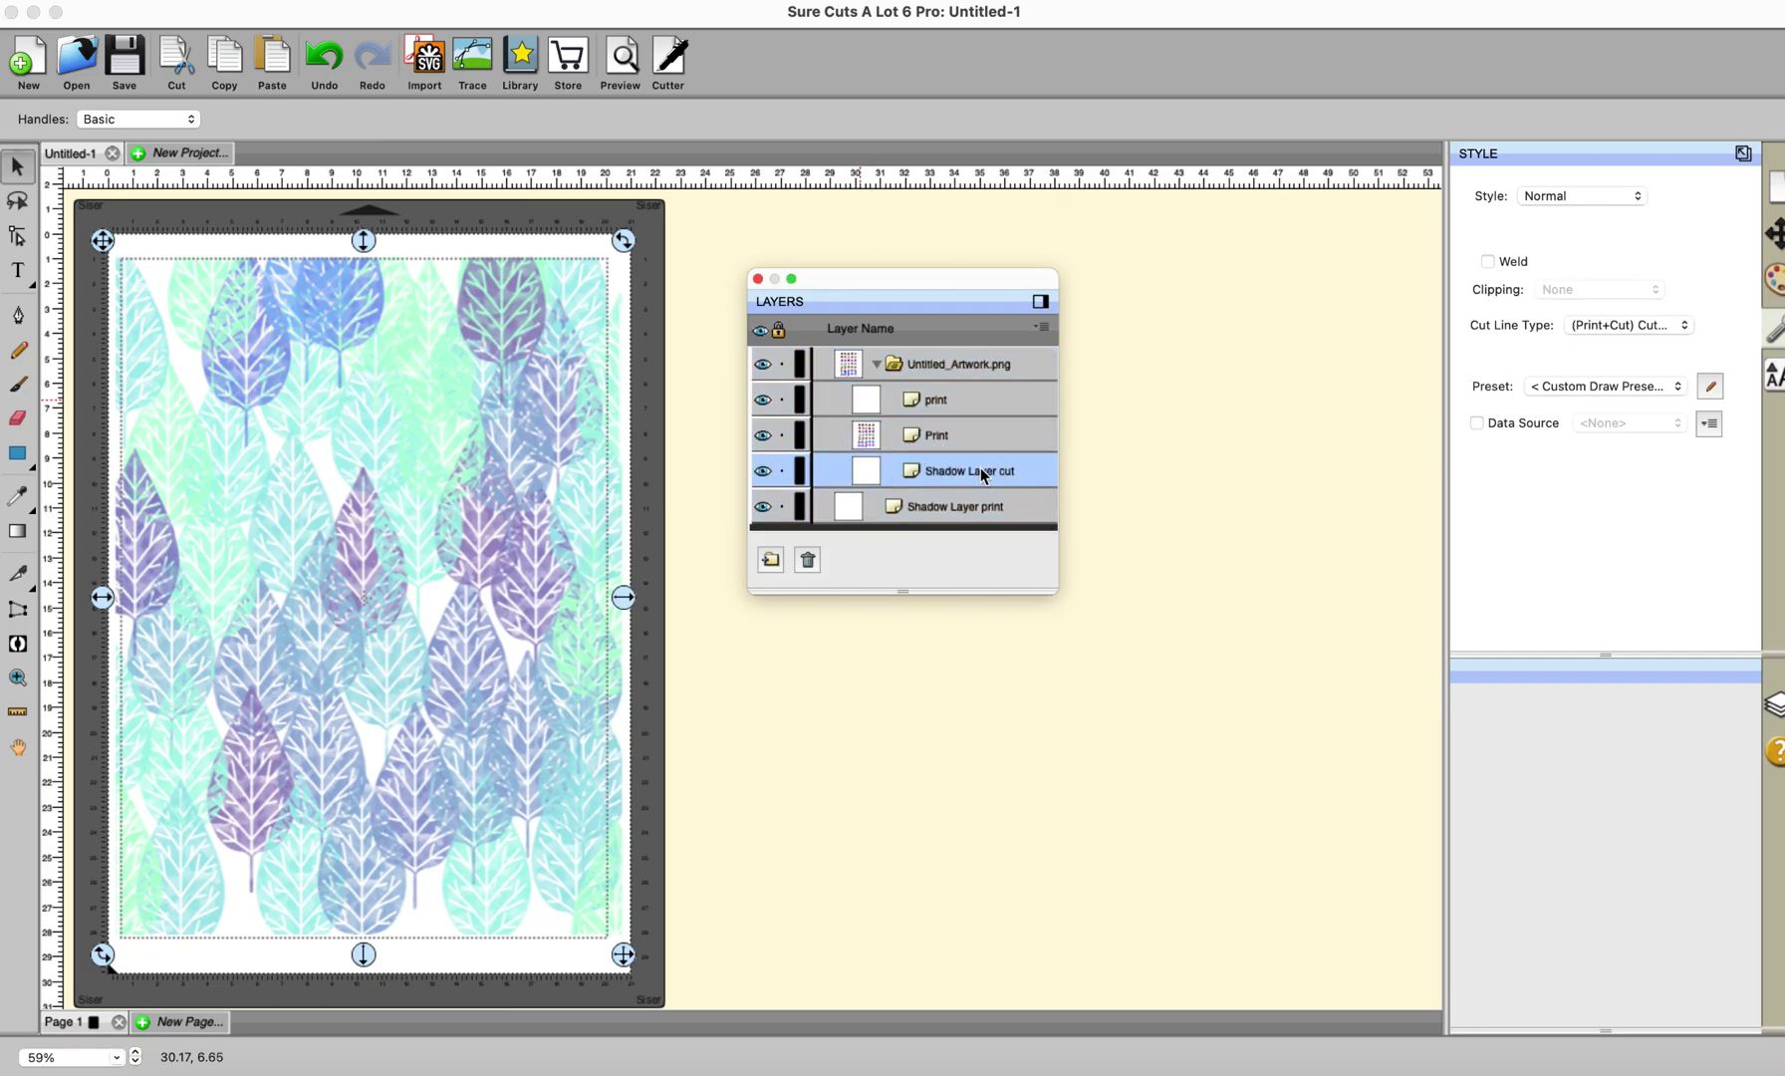
pyautogui.click(1689, 327)
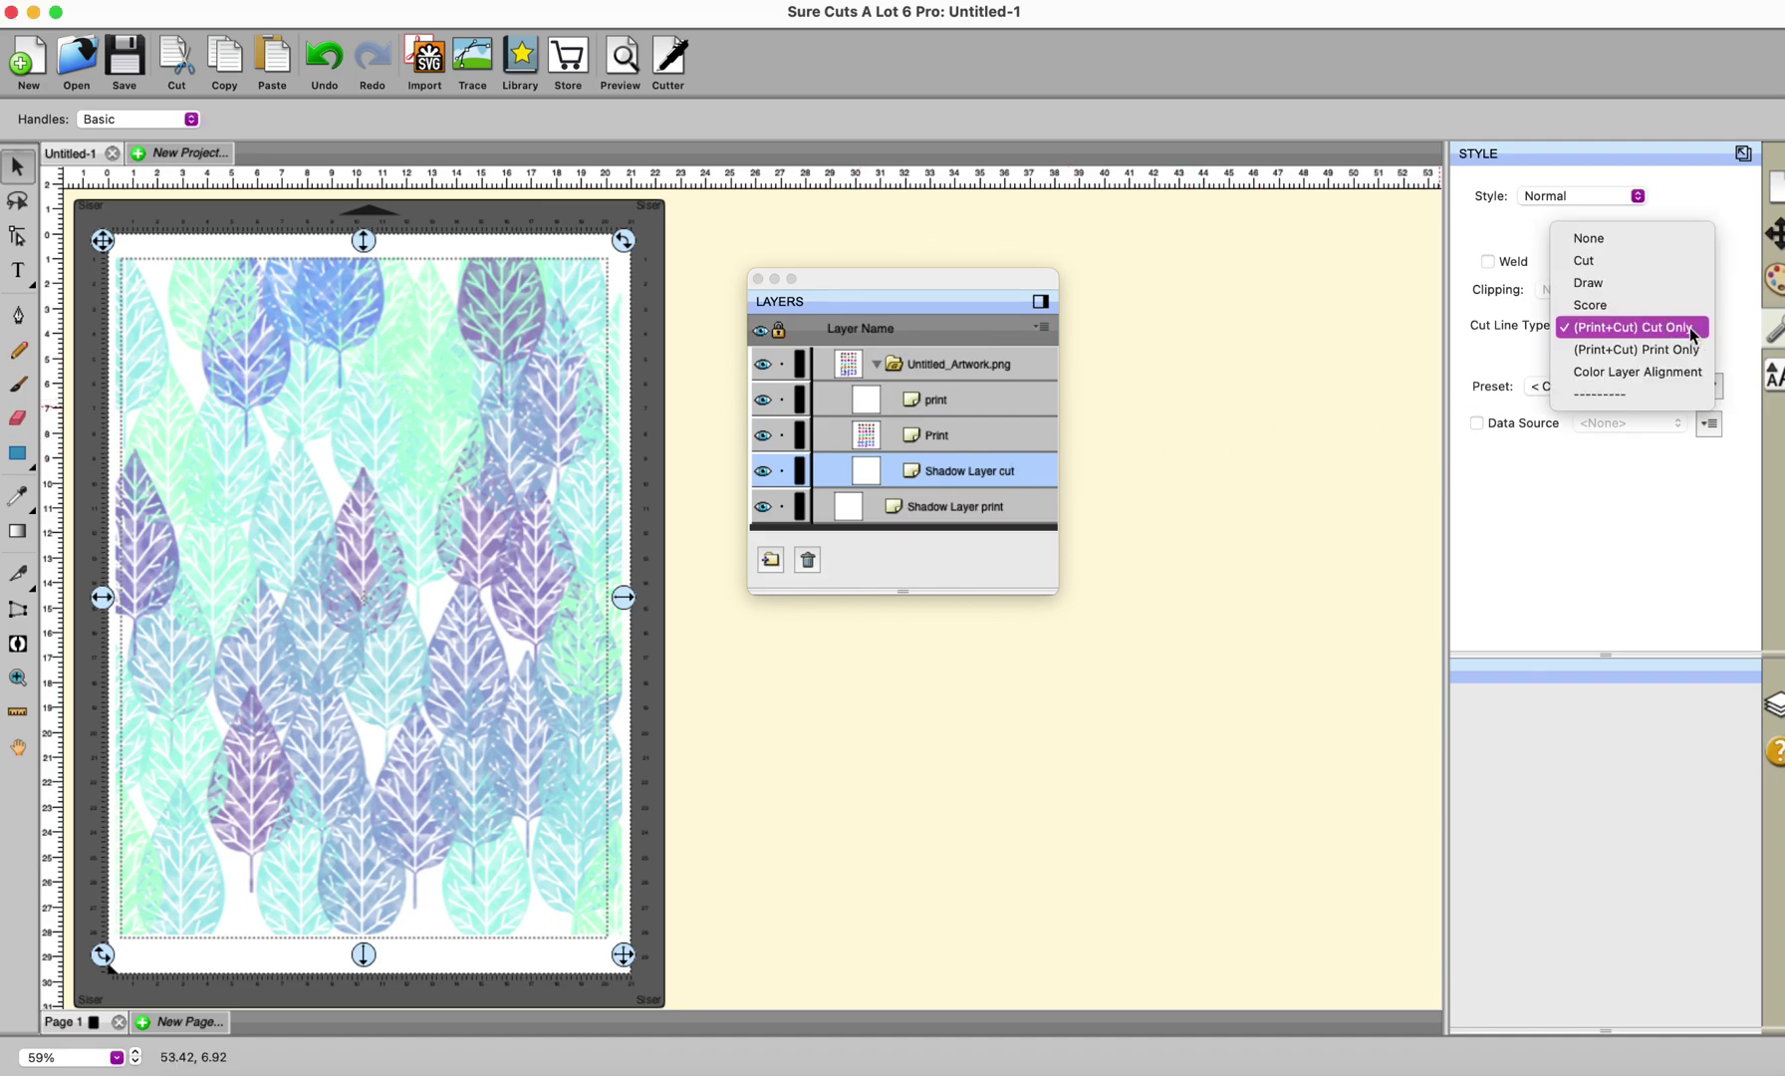
pyautogui.click(1628, 309)
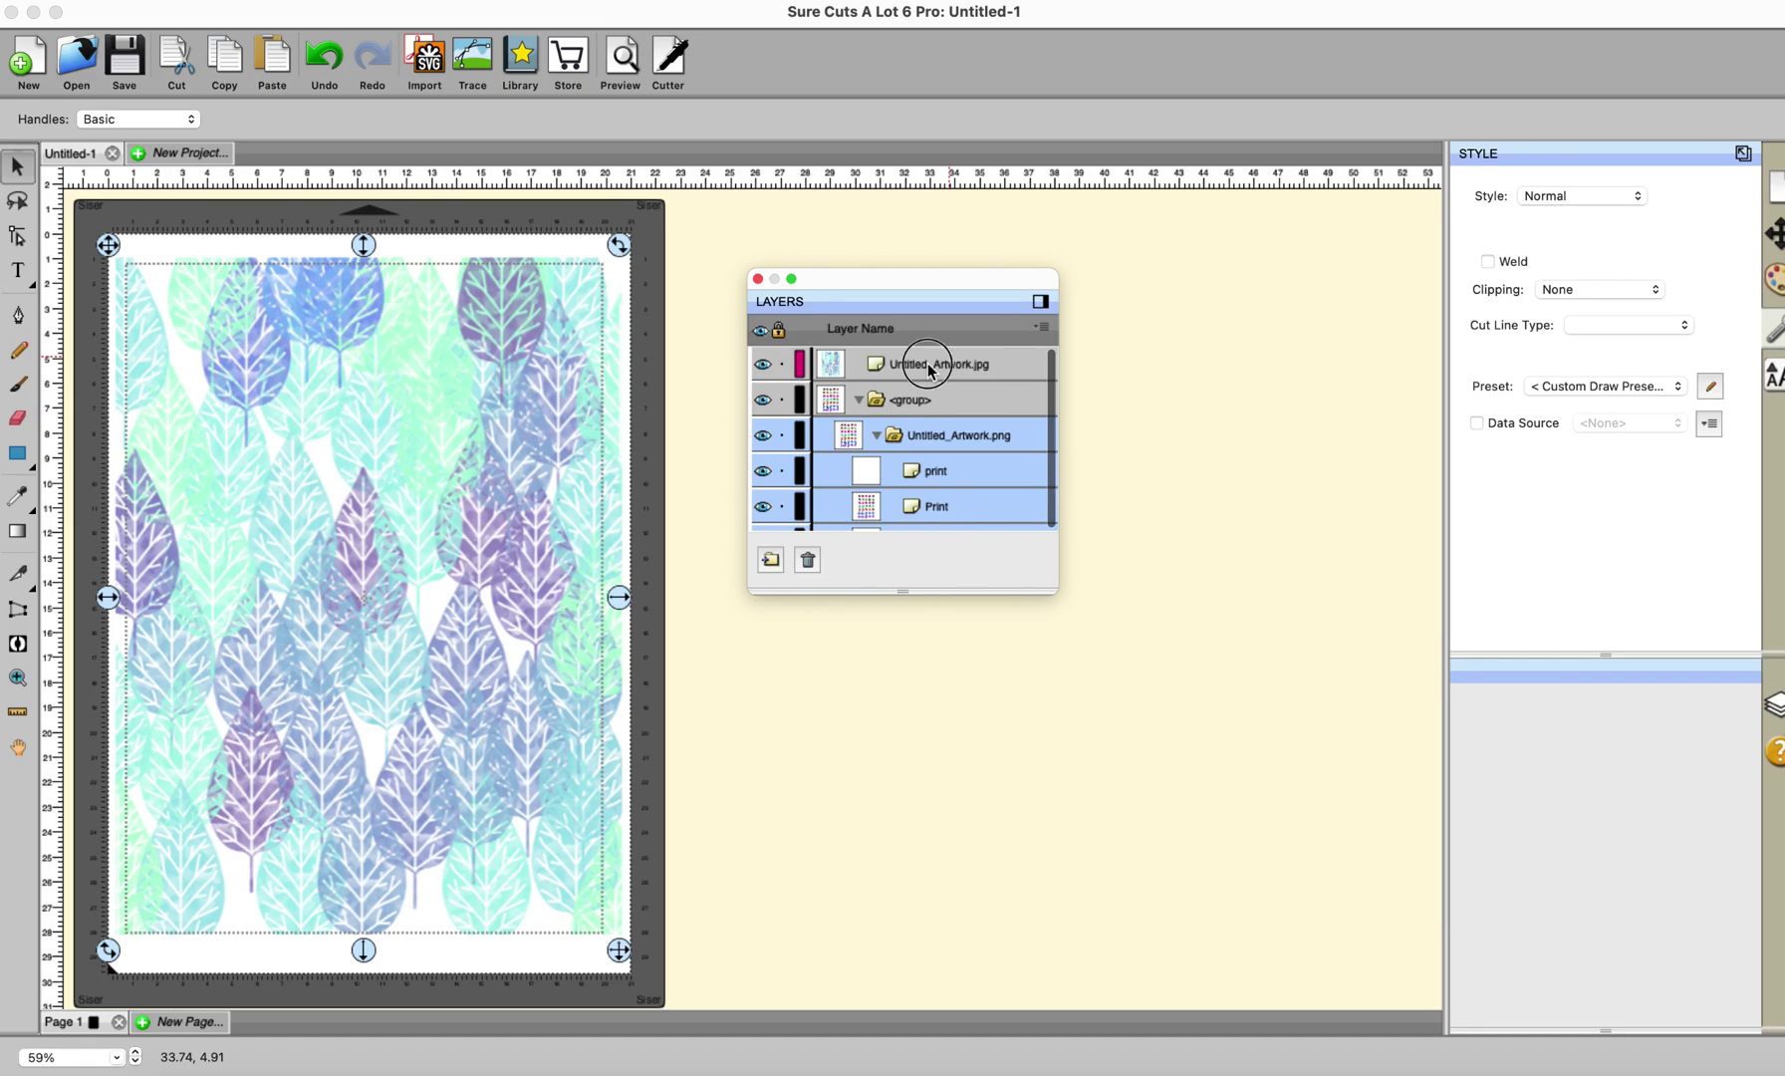
# - Move the Untitled_Artwork.jpg layer below the sticker group so the leaf pattern lies behind the smileys
pyautogui.doubleClick(927, 363)
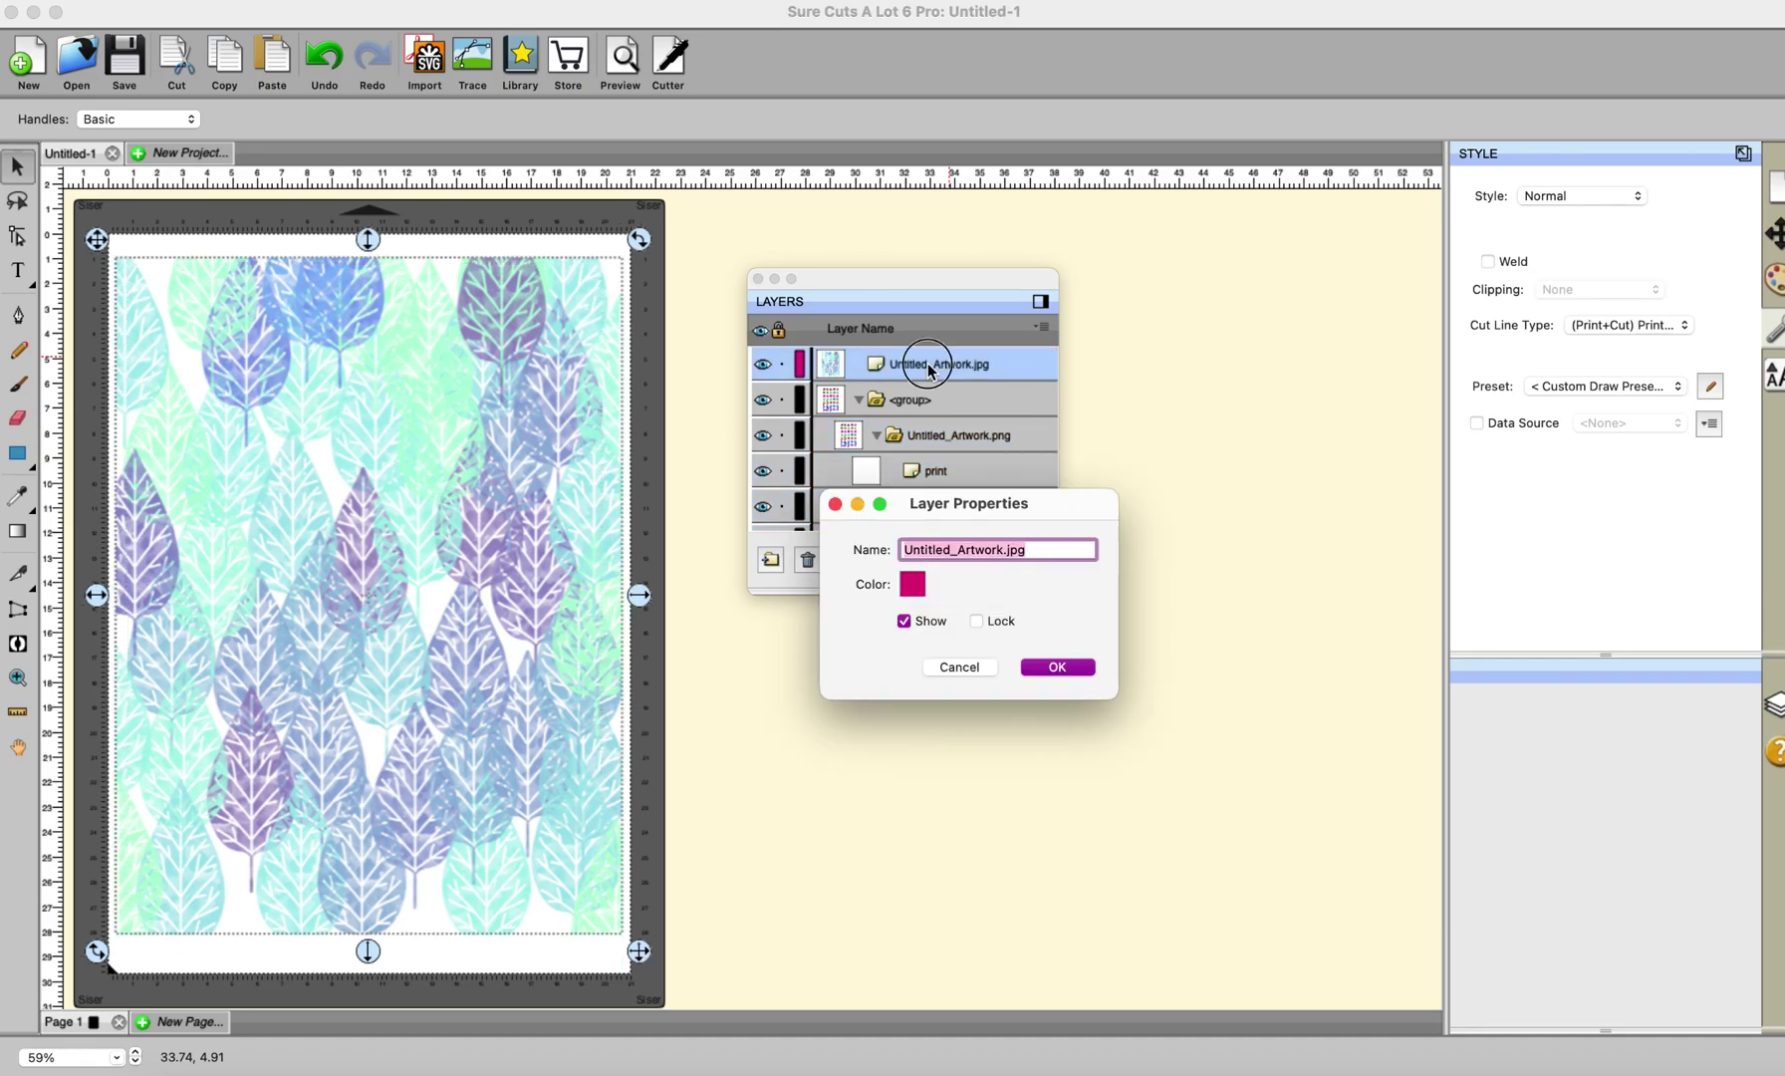
pyautogui.click(964, 673)
pyautogui.moveTo(910, 365); pyautogui.dragTo(921, 583)
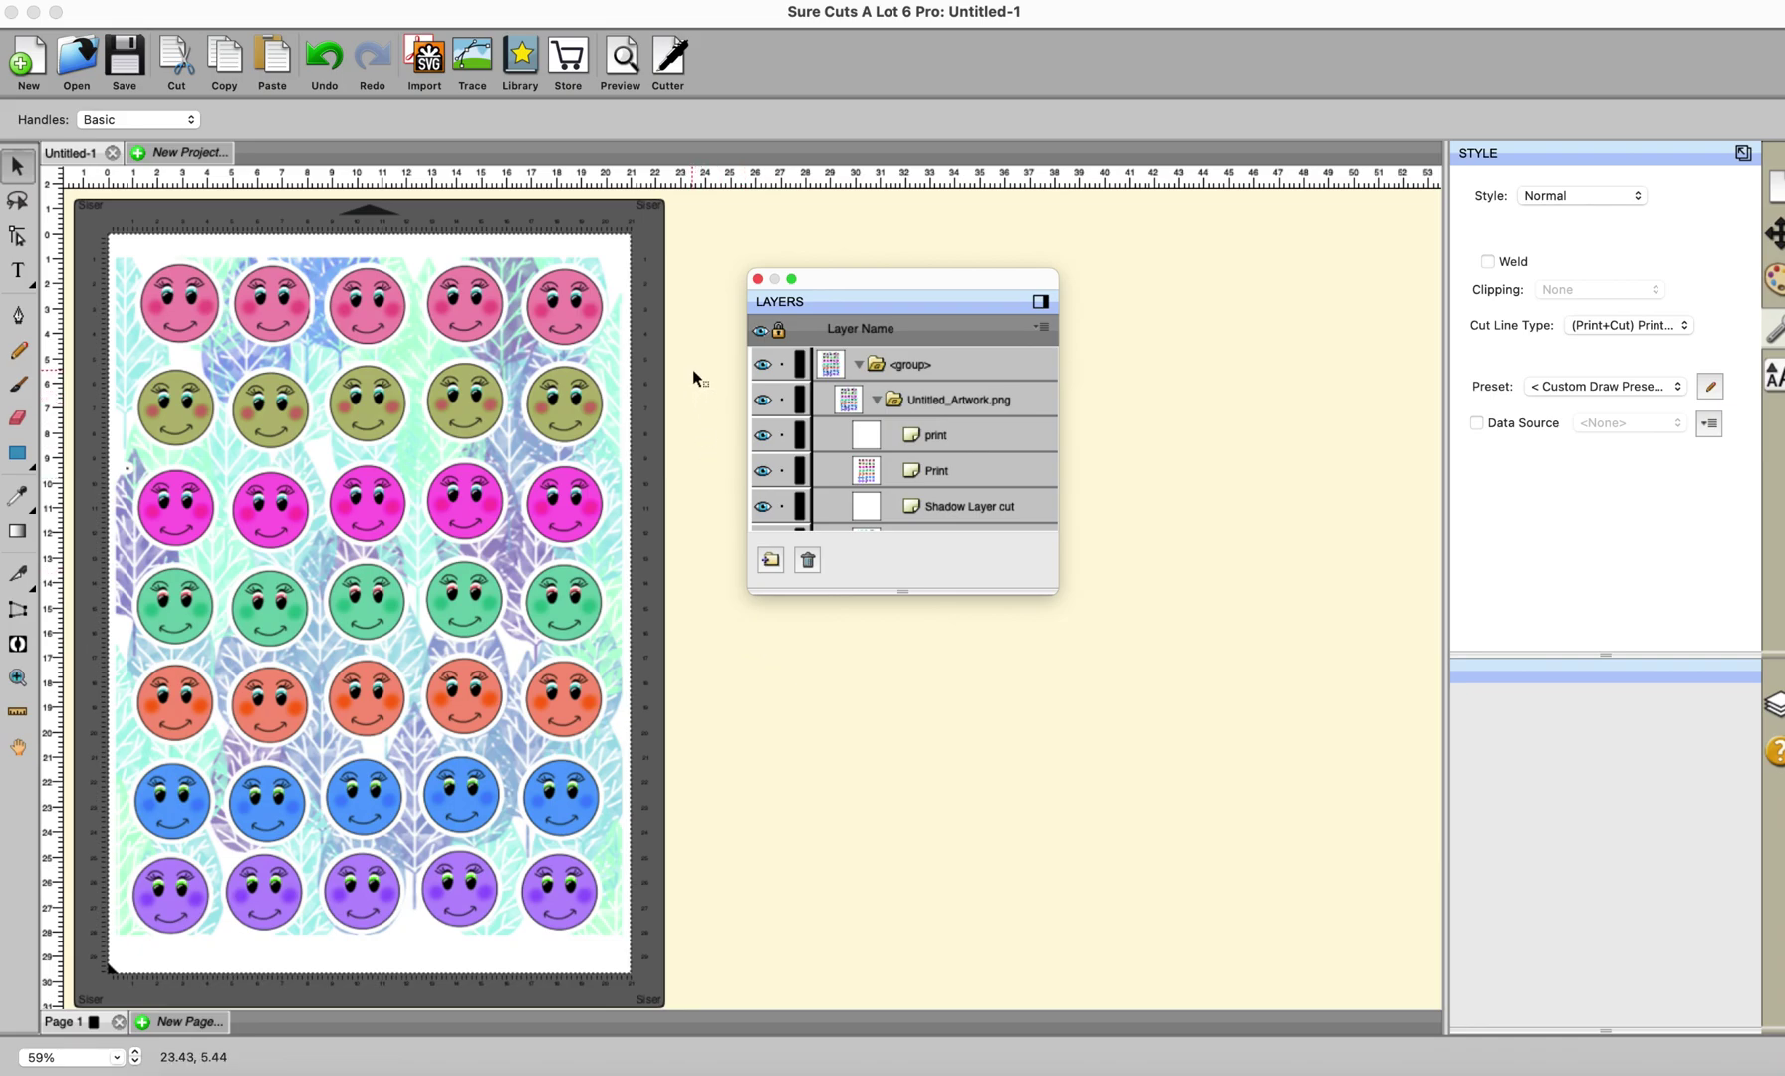
# - Set the cutter's registration marks to "Mark inset from print bounds" and show the registration marks on the page
pyautogui.click(669, 62)
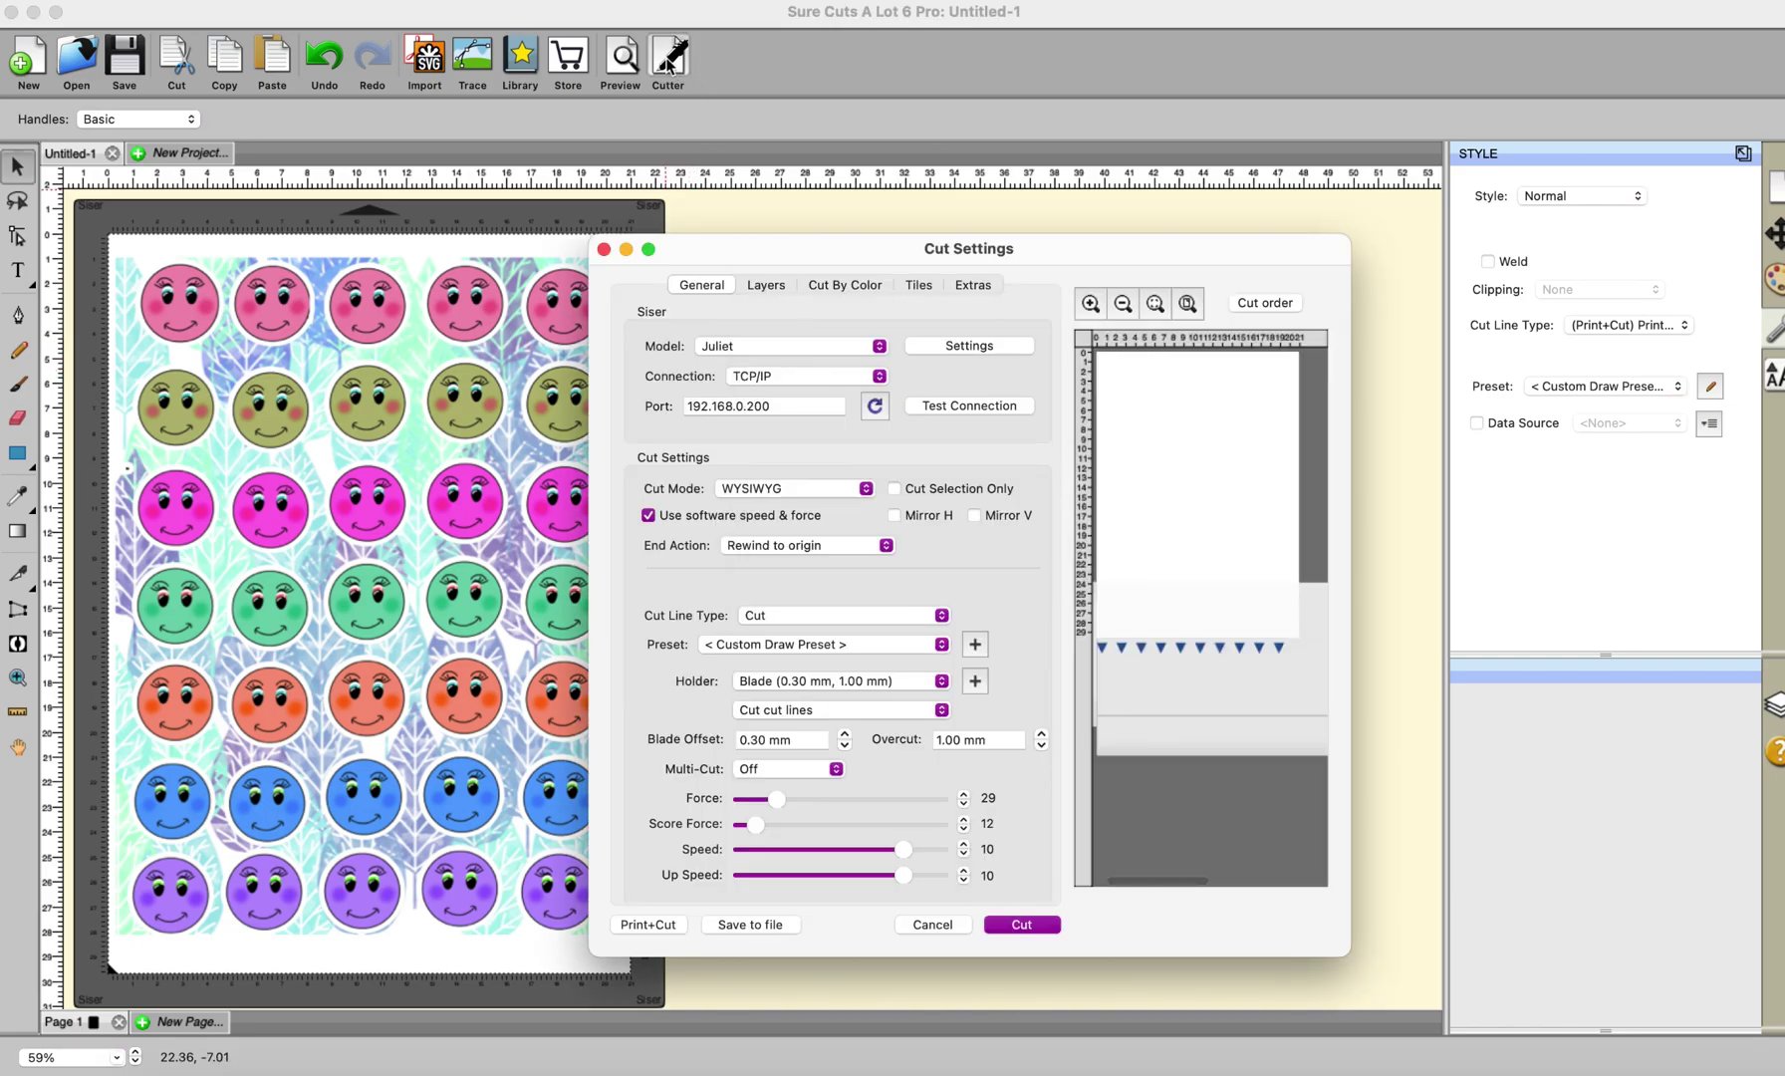
pyautogui.click(957, 344)
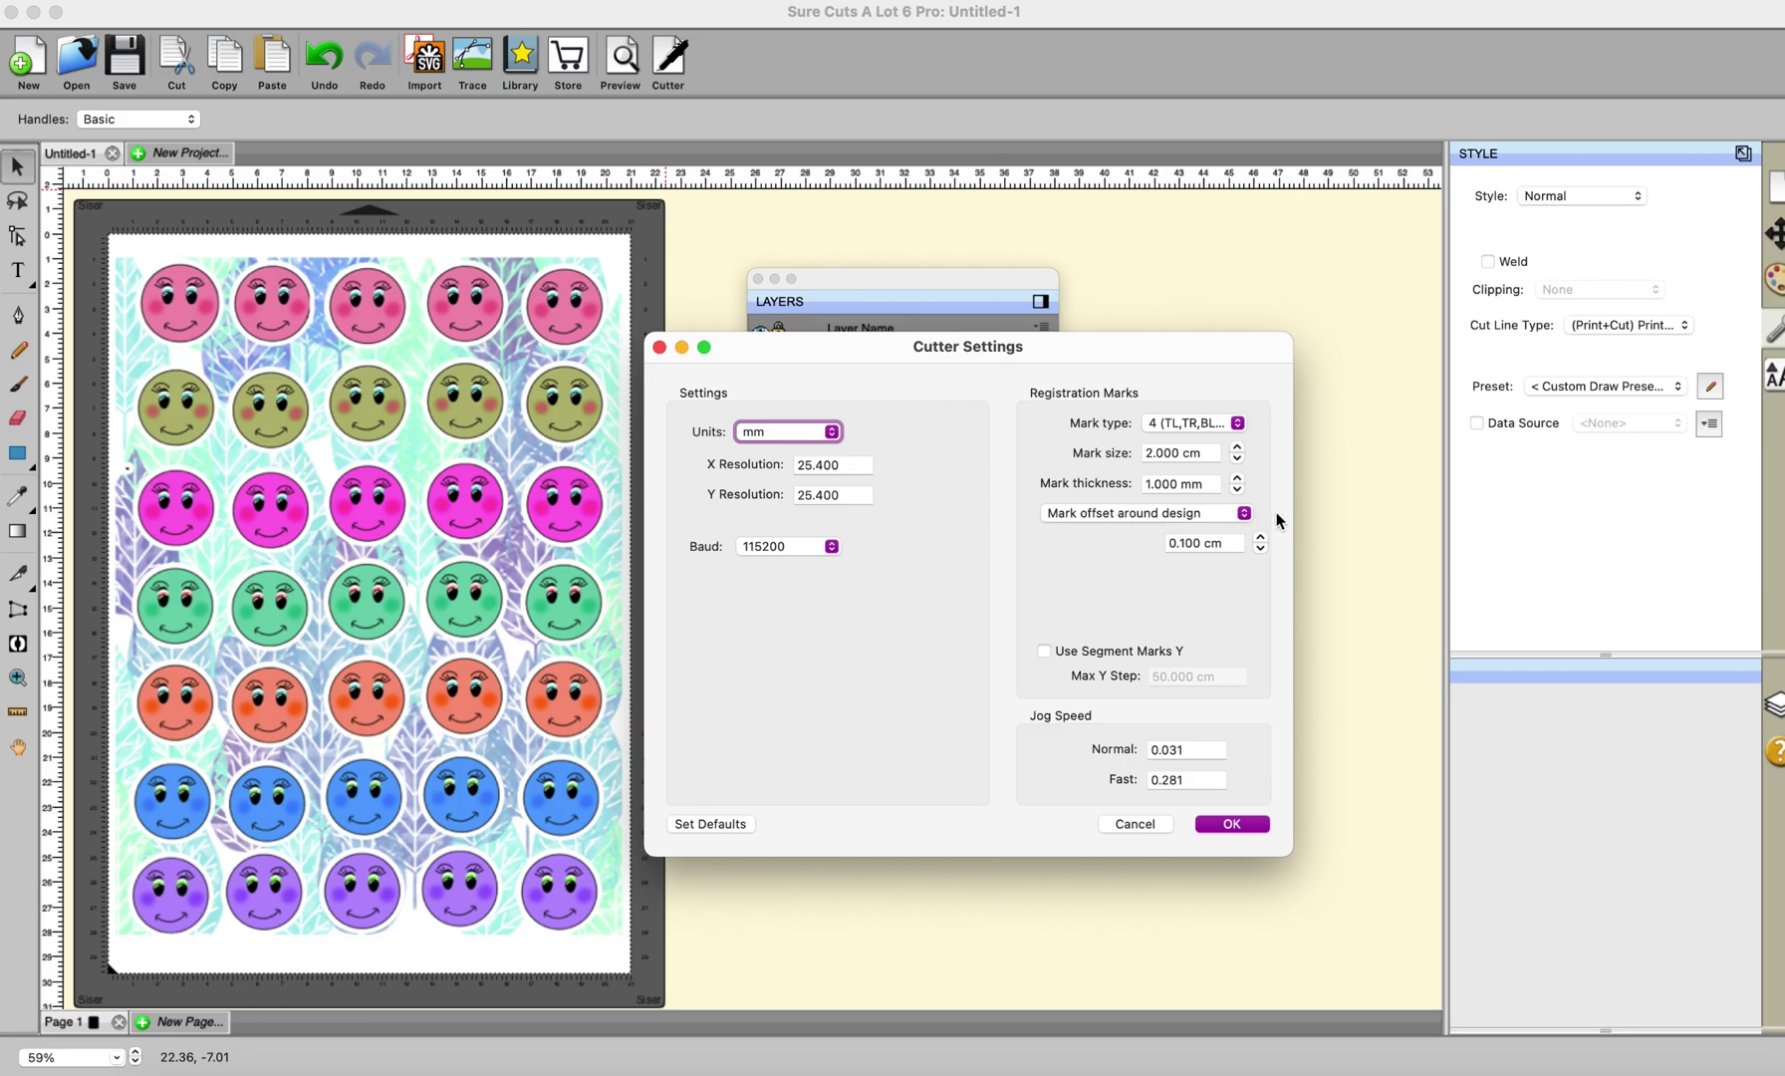
pyautogui.click(1244, 514)
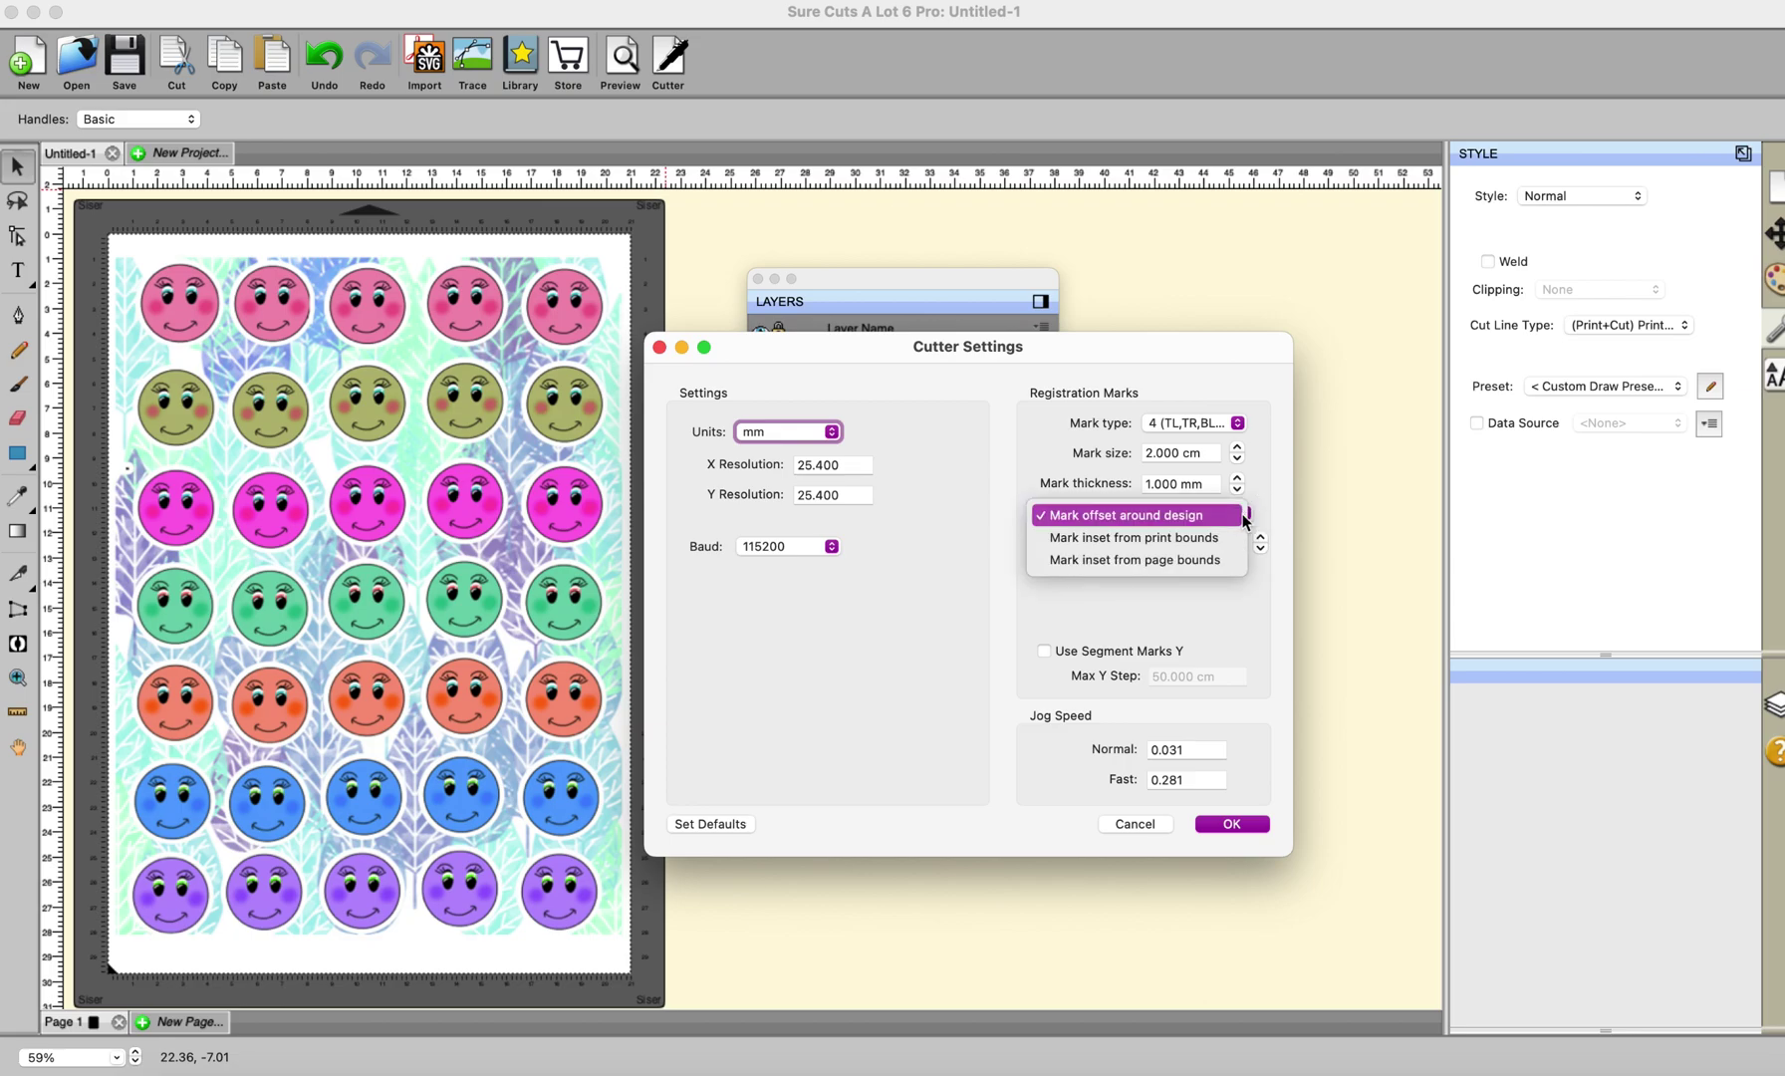
pyautogui.click(1192, 536)
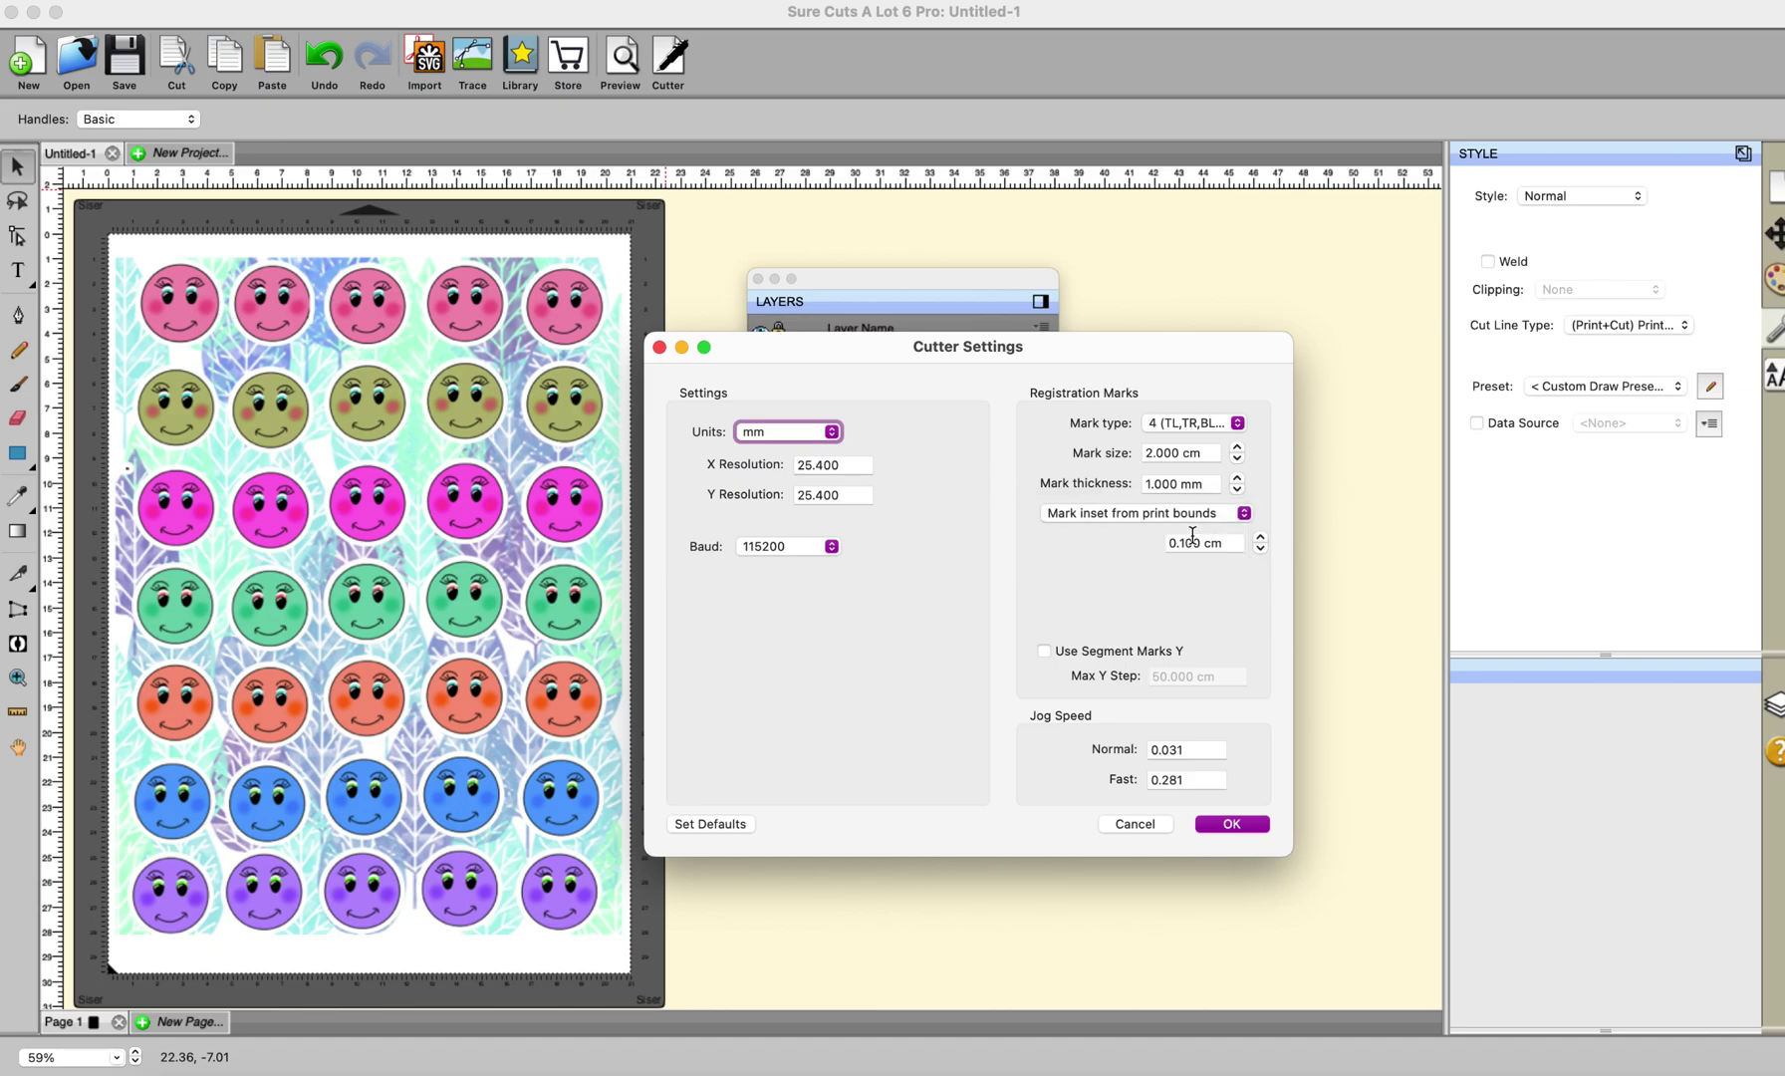
pyautogui.click(1227, 822)
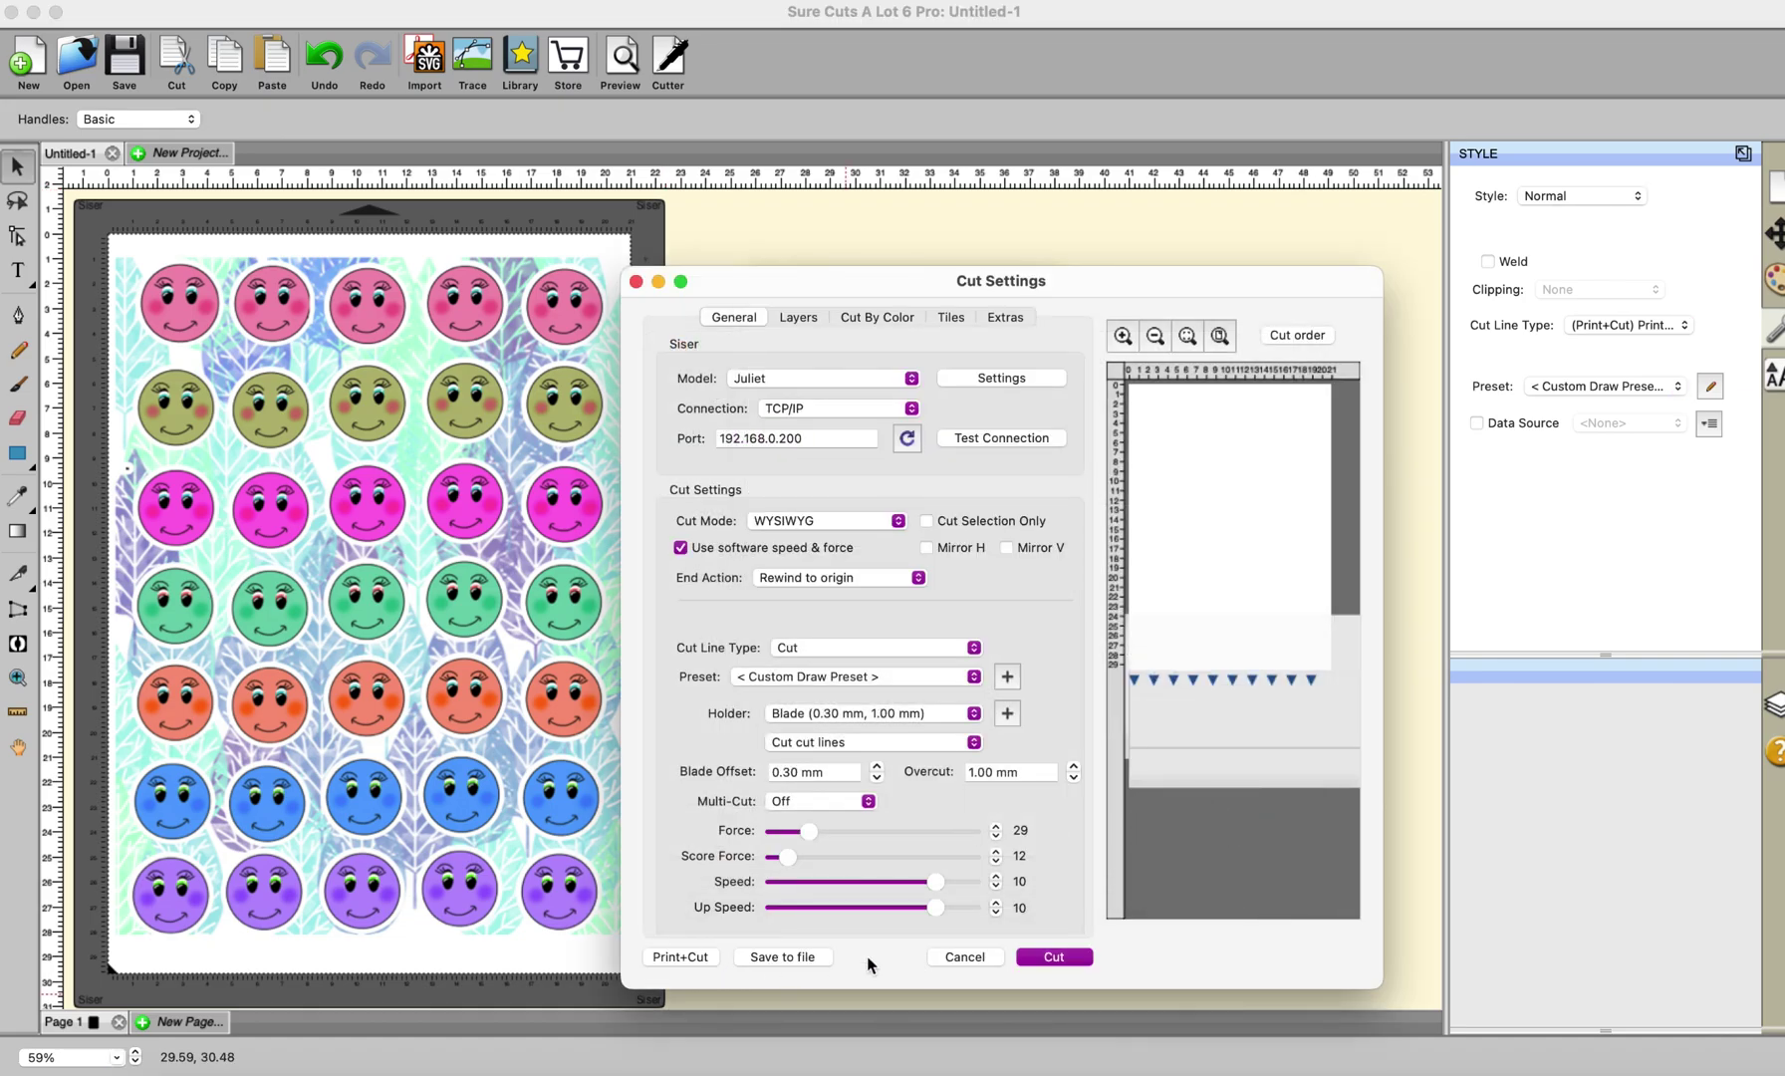
pyautogui.click(954, 957)
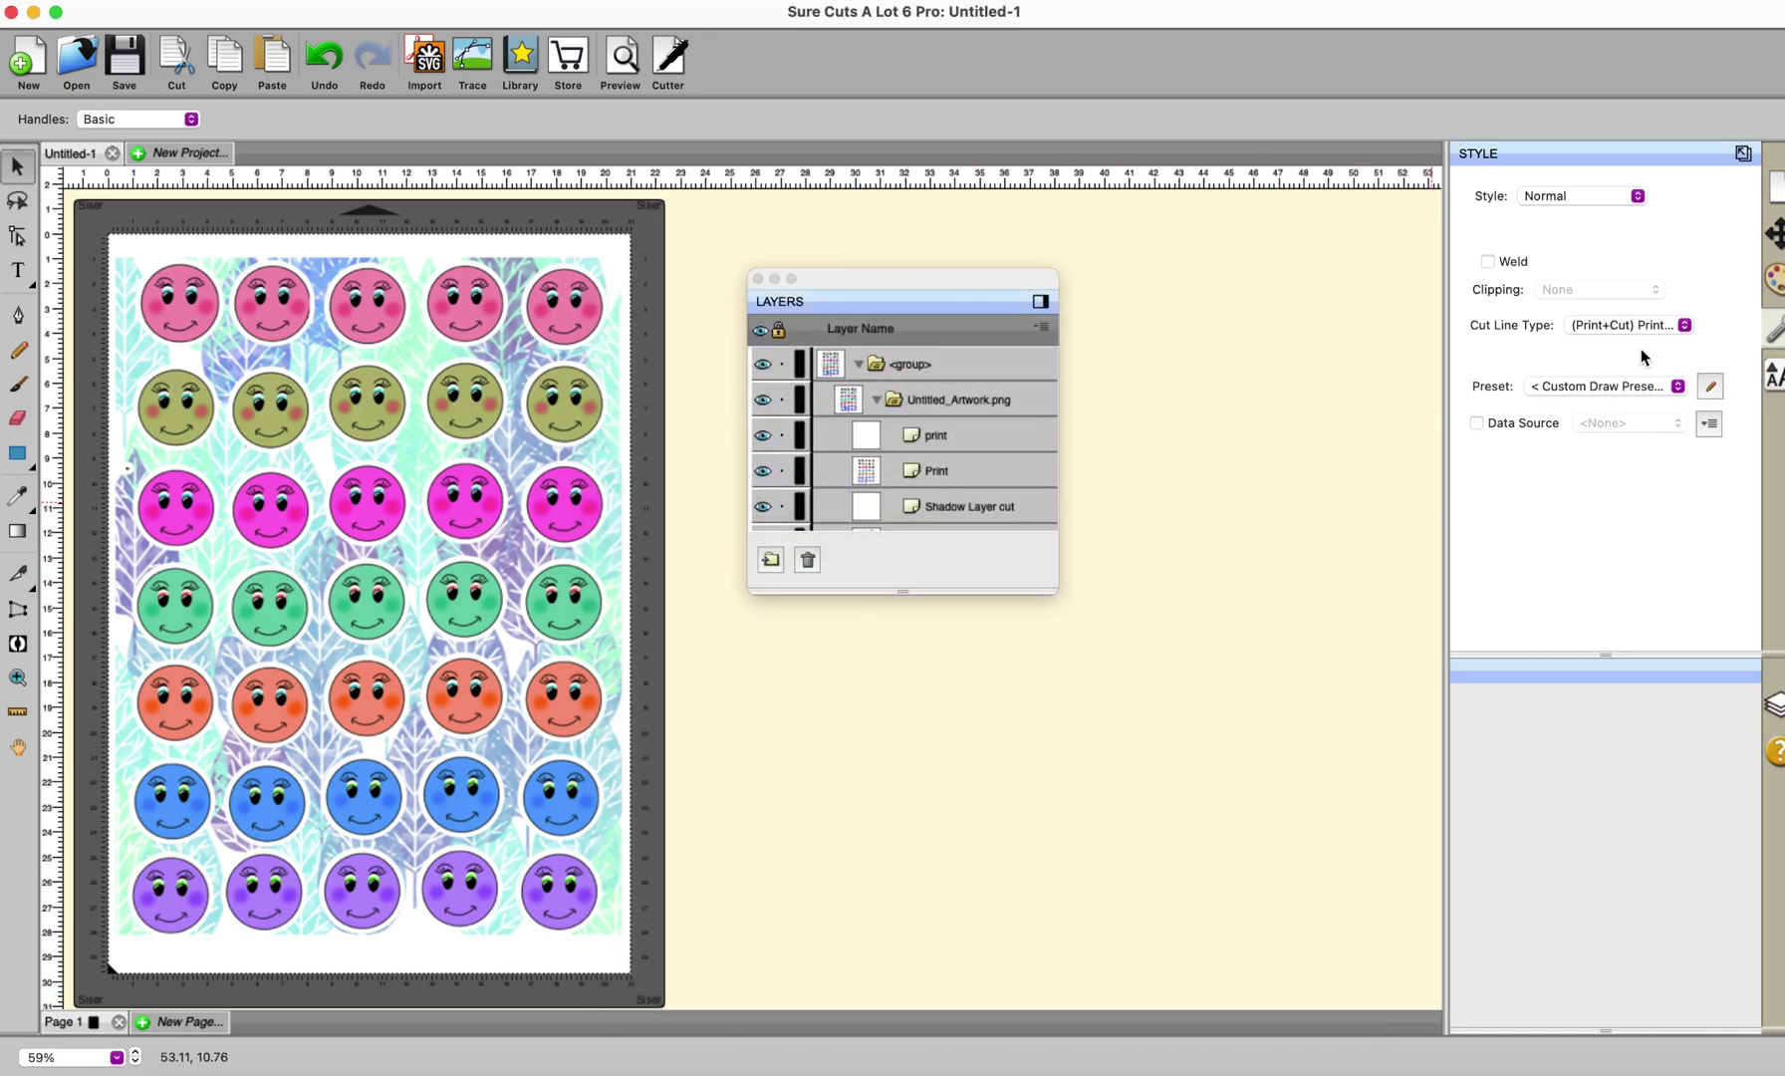
pyautogui.click(1773, 189)
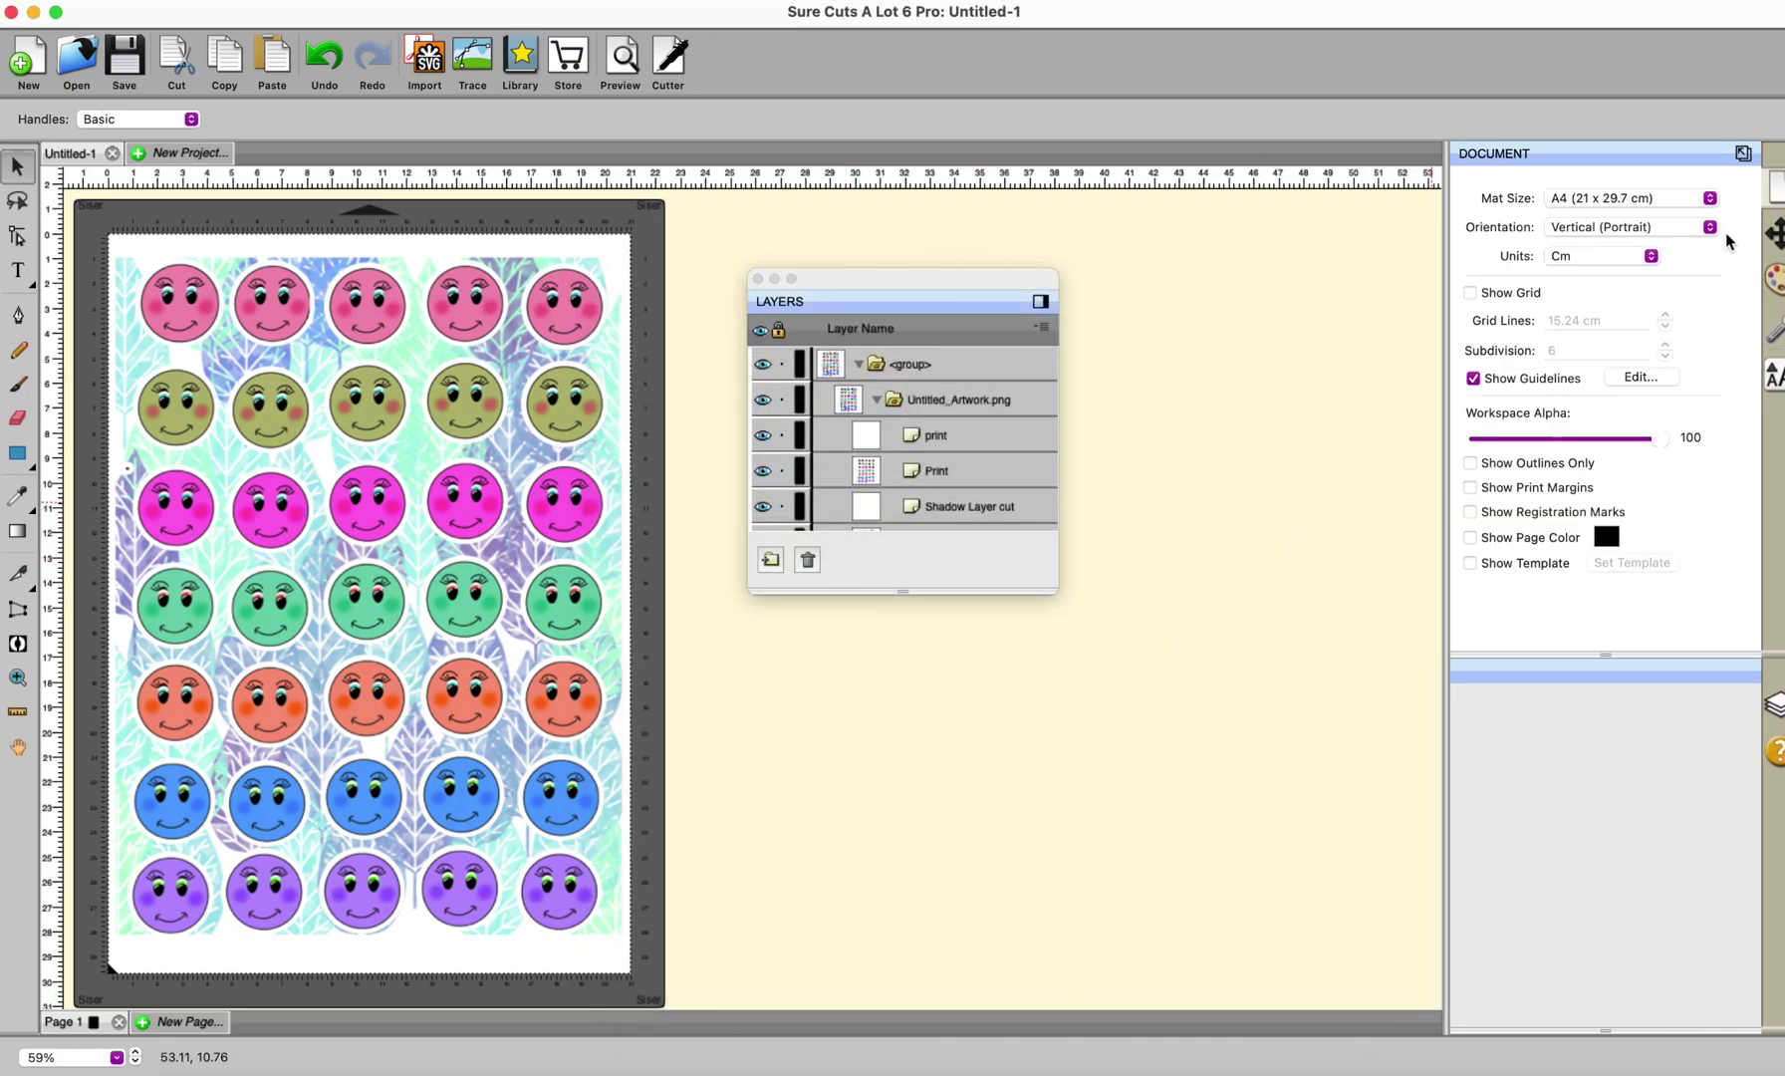
pyautogui.click(1469, 511)
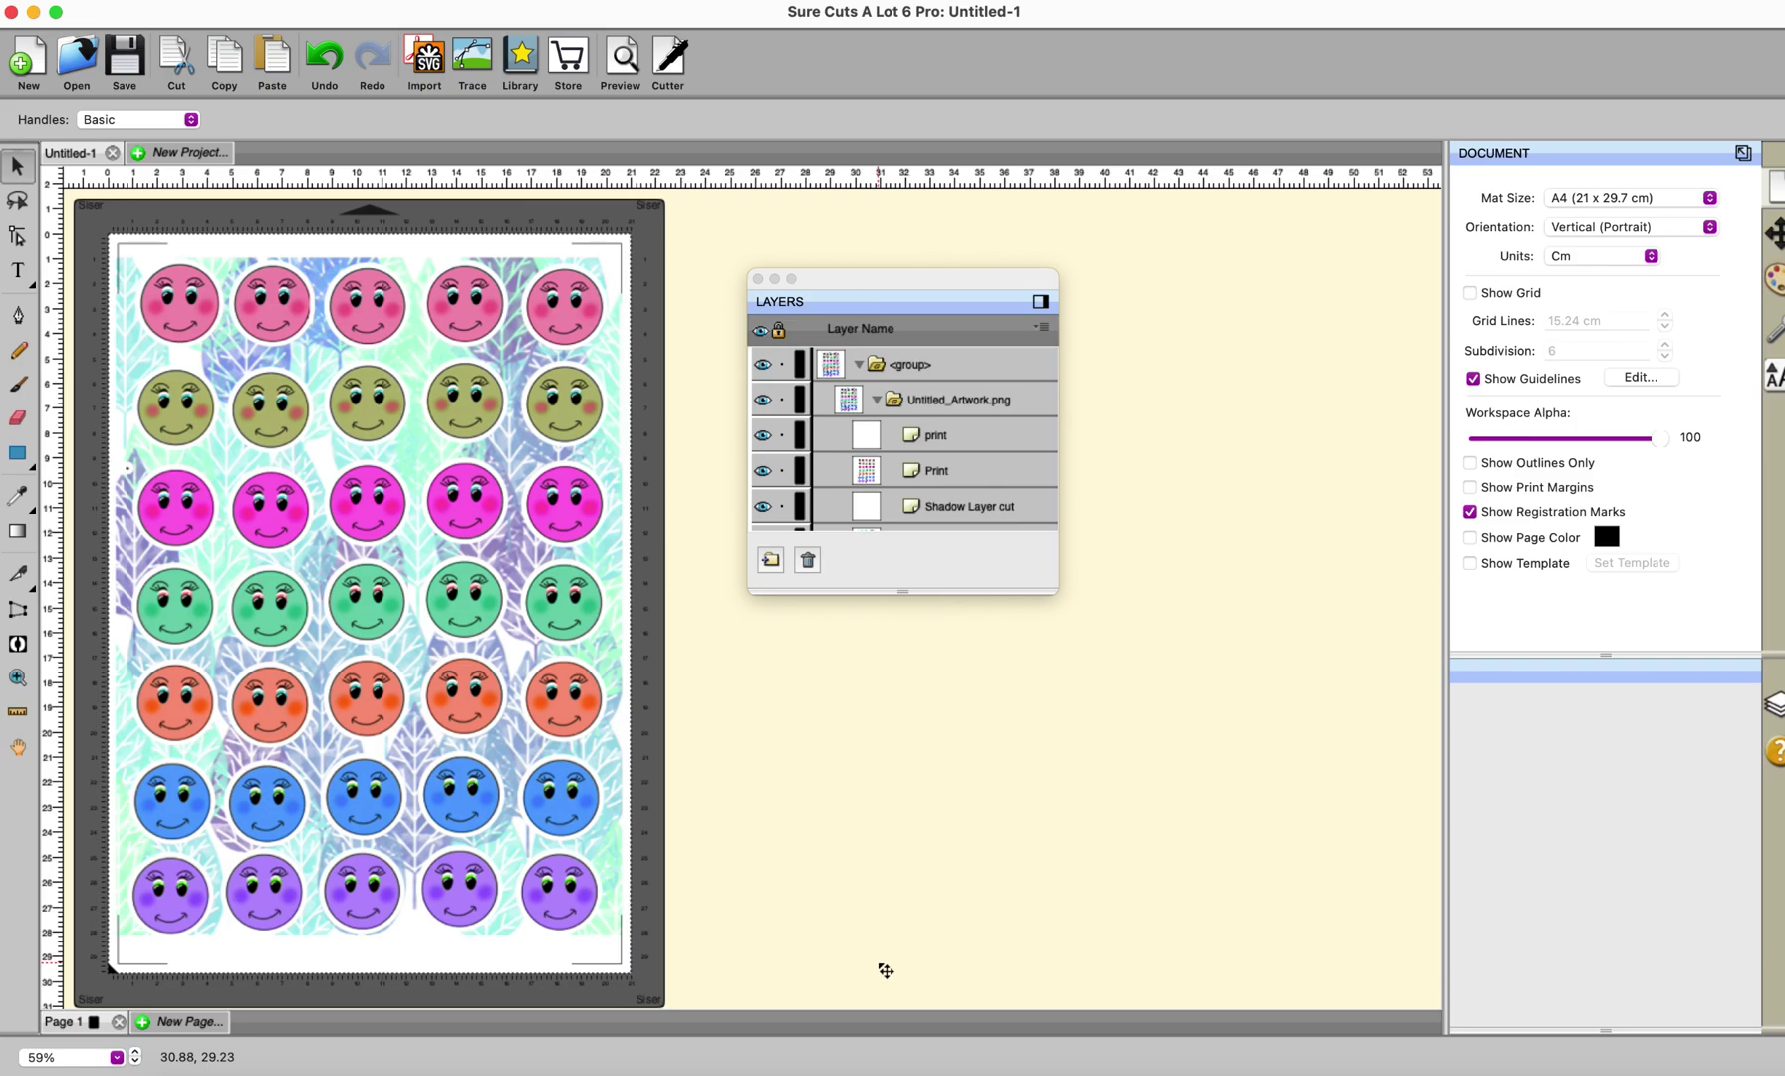
# - Delete all artwork from the page and load Untitled_Artwork.png from Downloads as a new image to trace
pyautogui.moveTo(70, 206); pyautogui.dragTo(704, 1039)
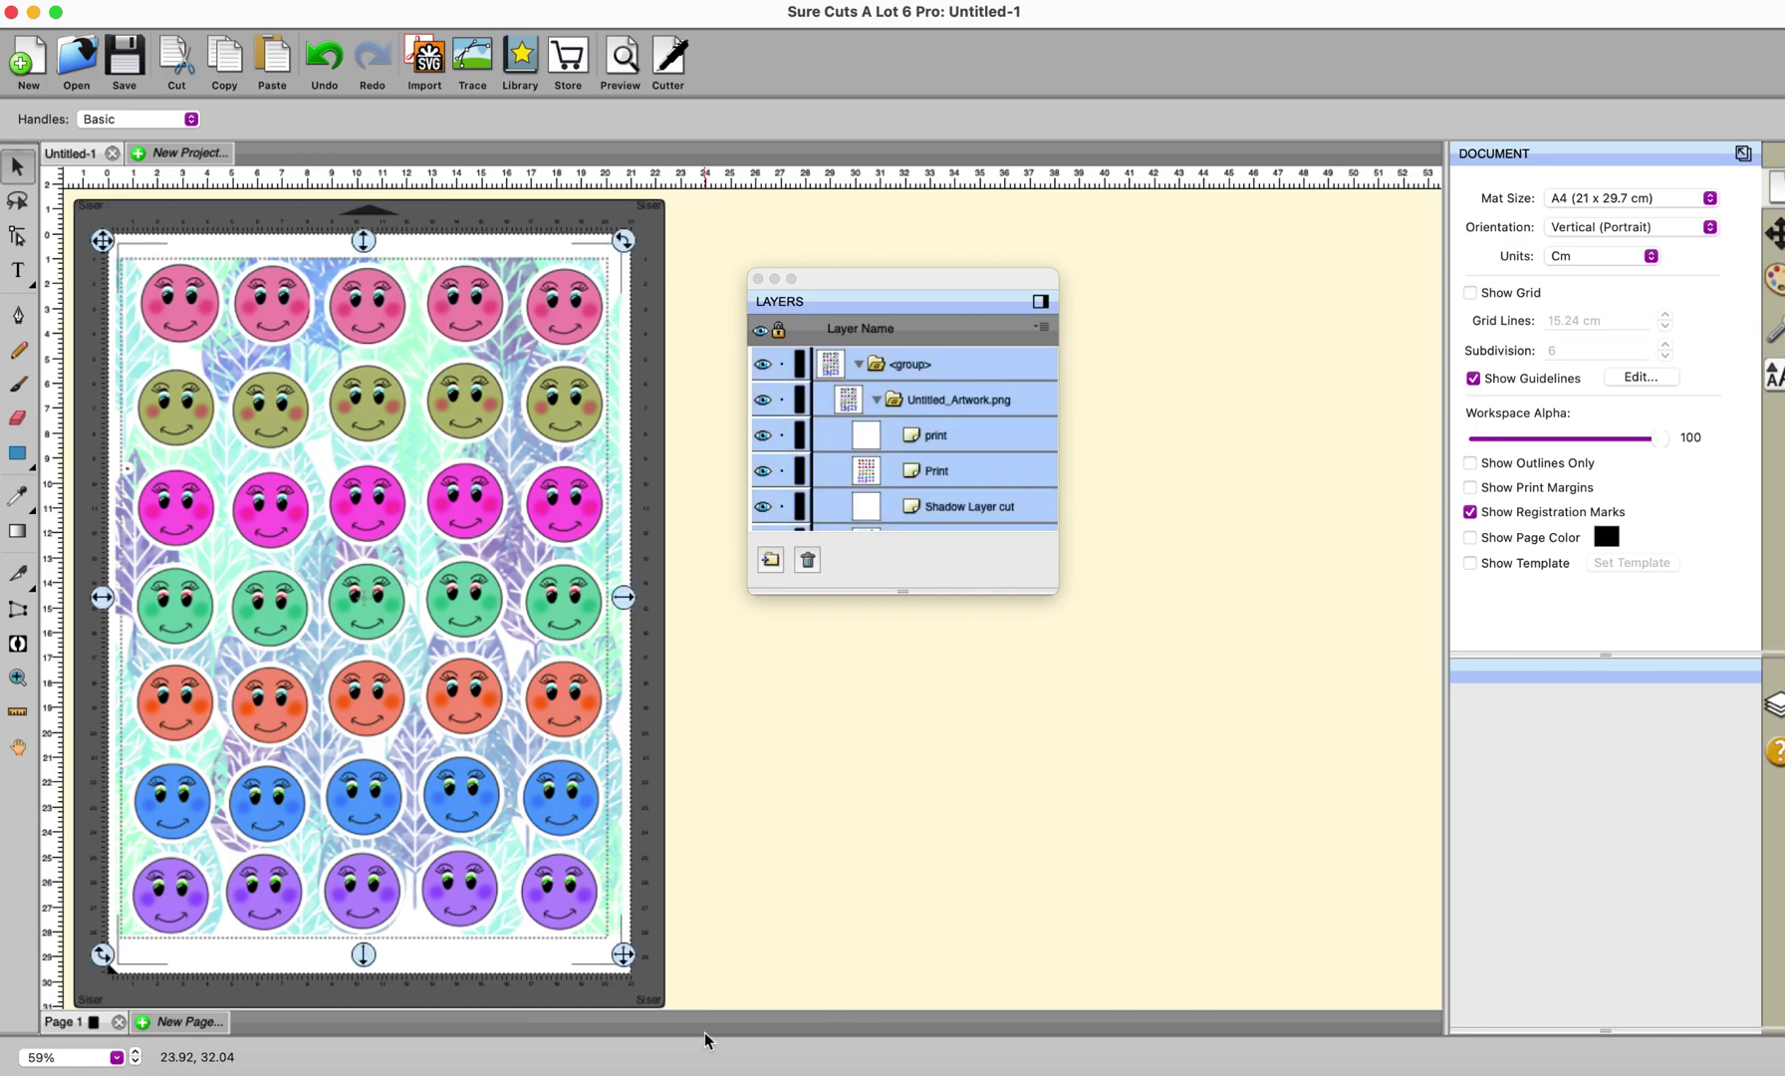
pyautogui.press('Delete')
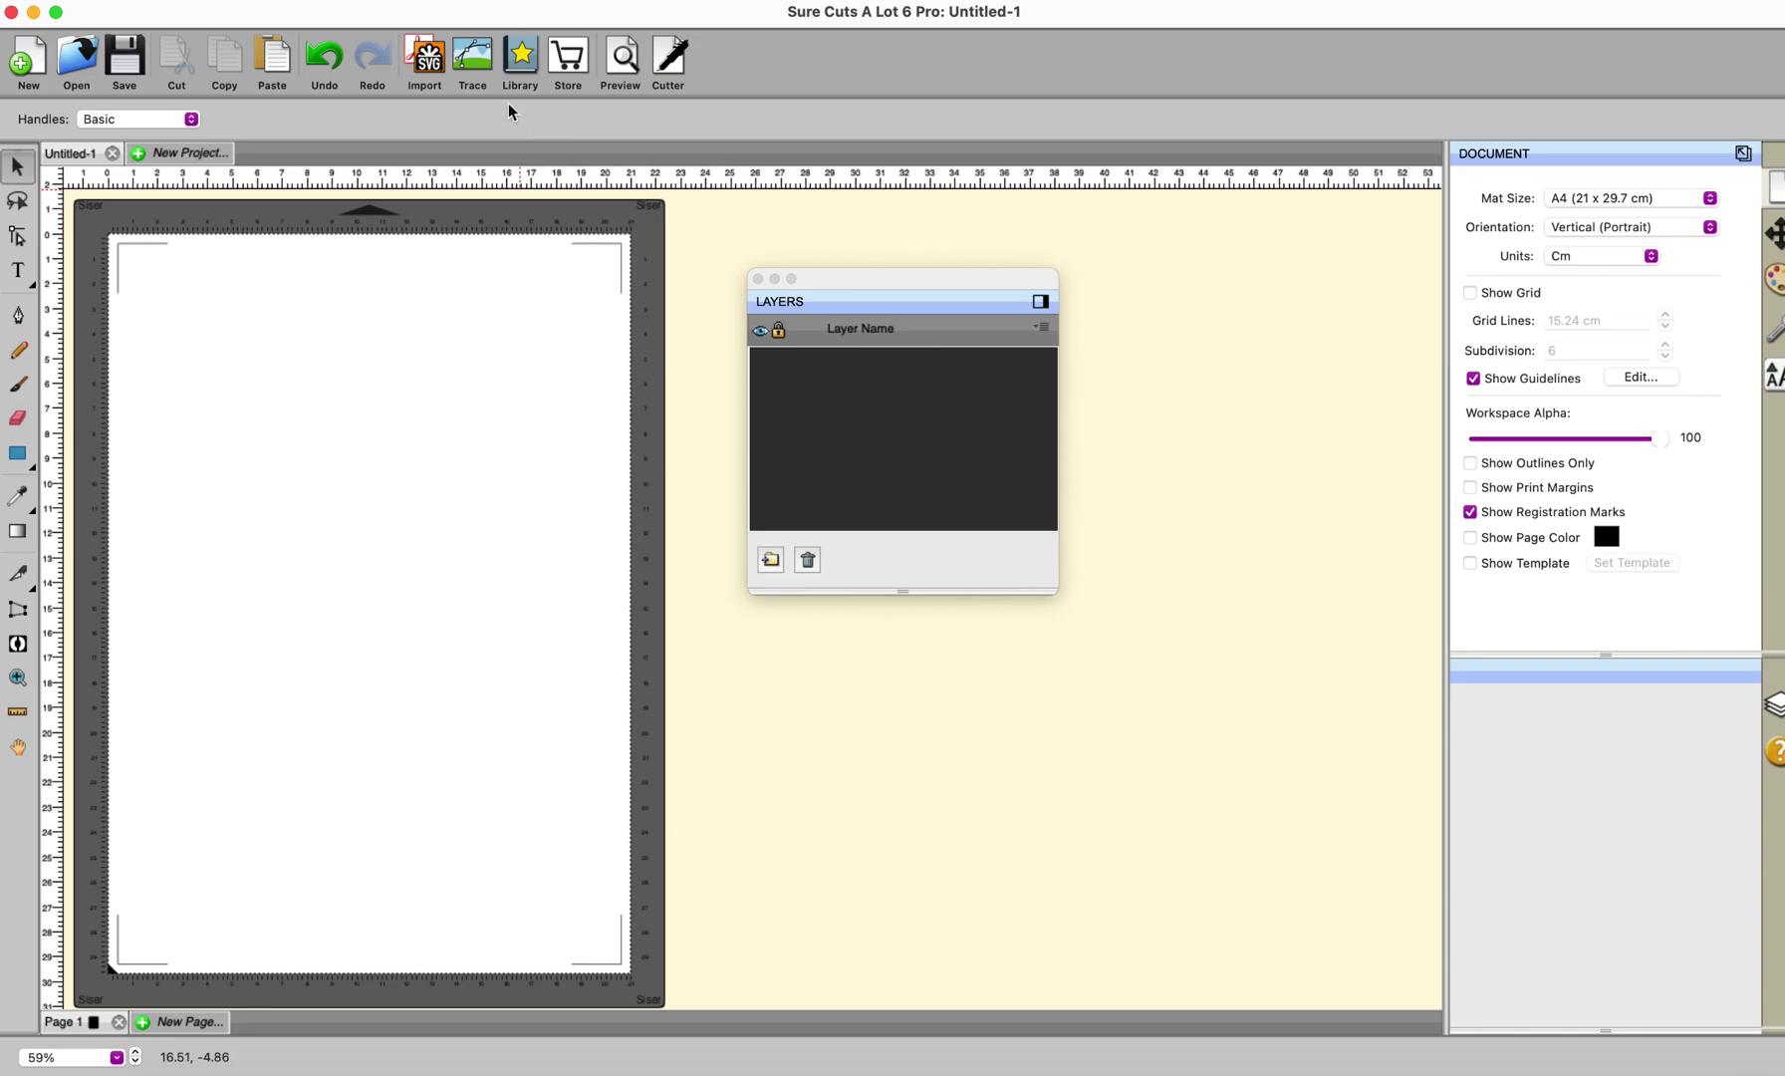
pyautogui.click(481, 57)
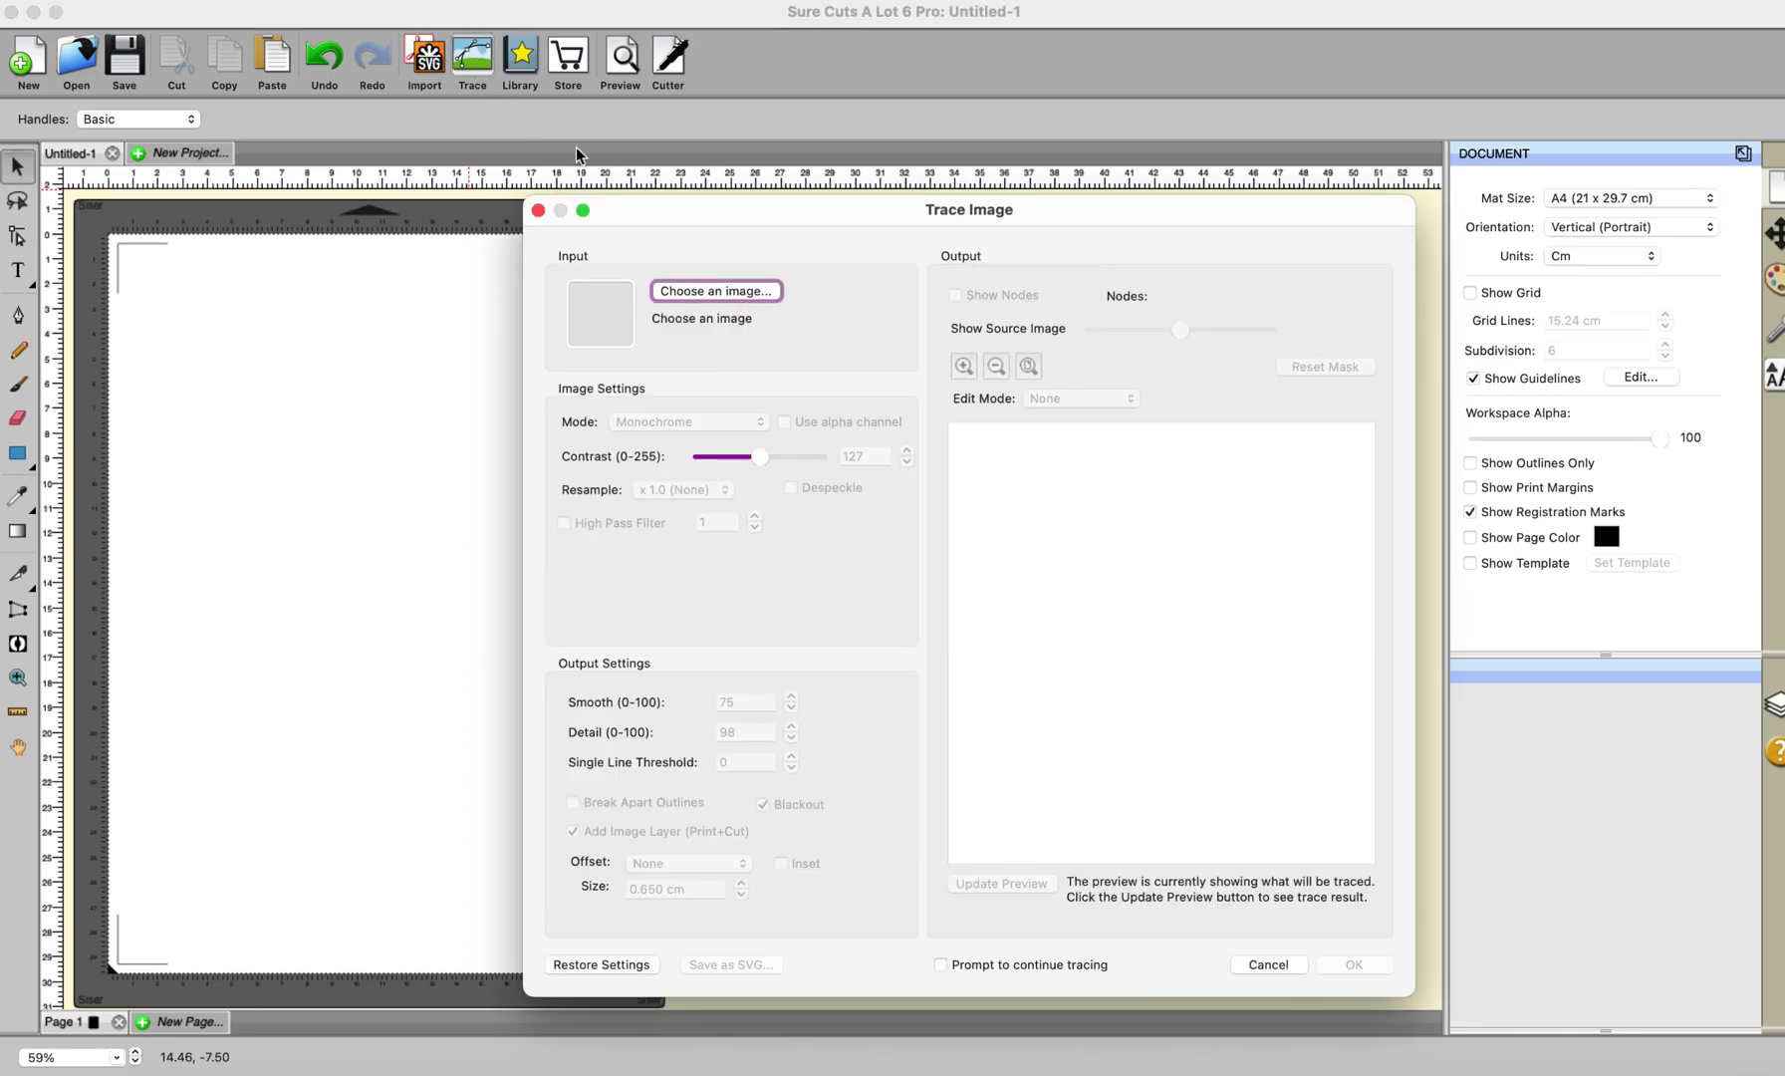
pyautogui.click(710, 287)
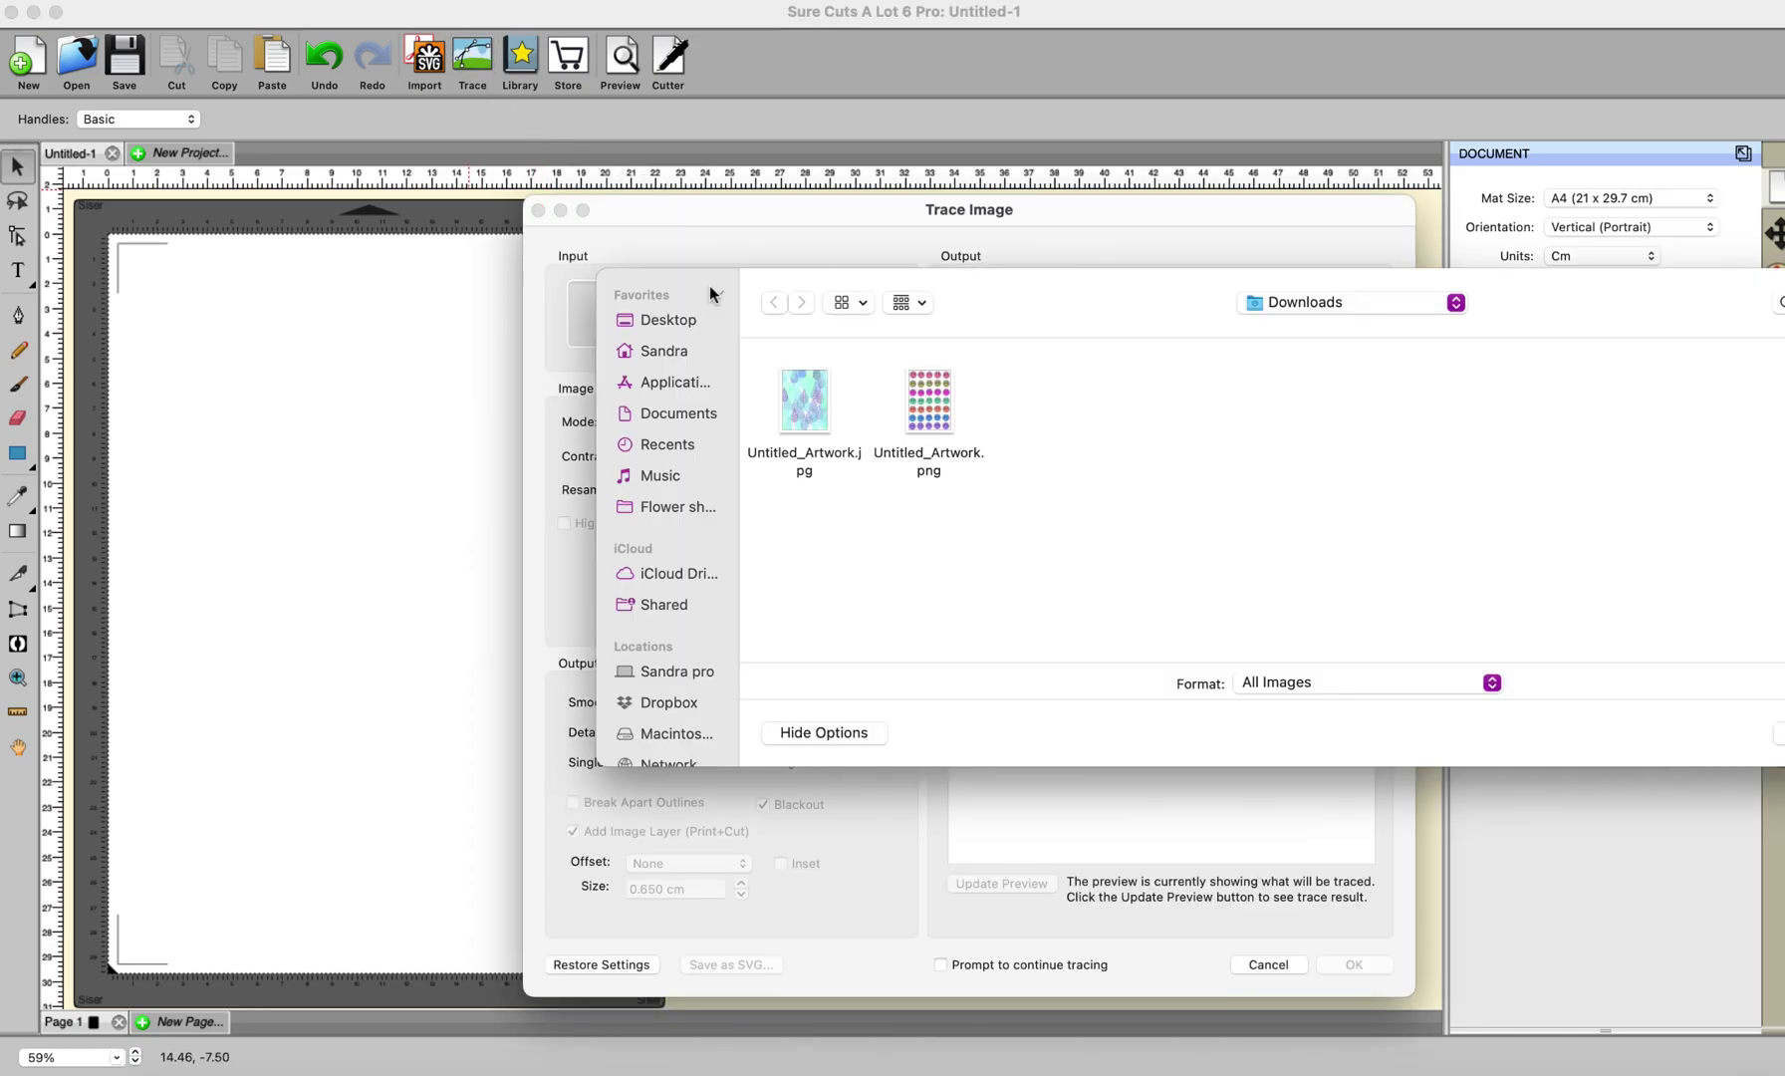
pyautogui.click(948, 401)
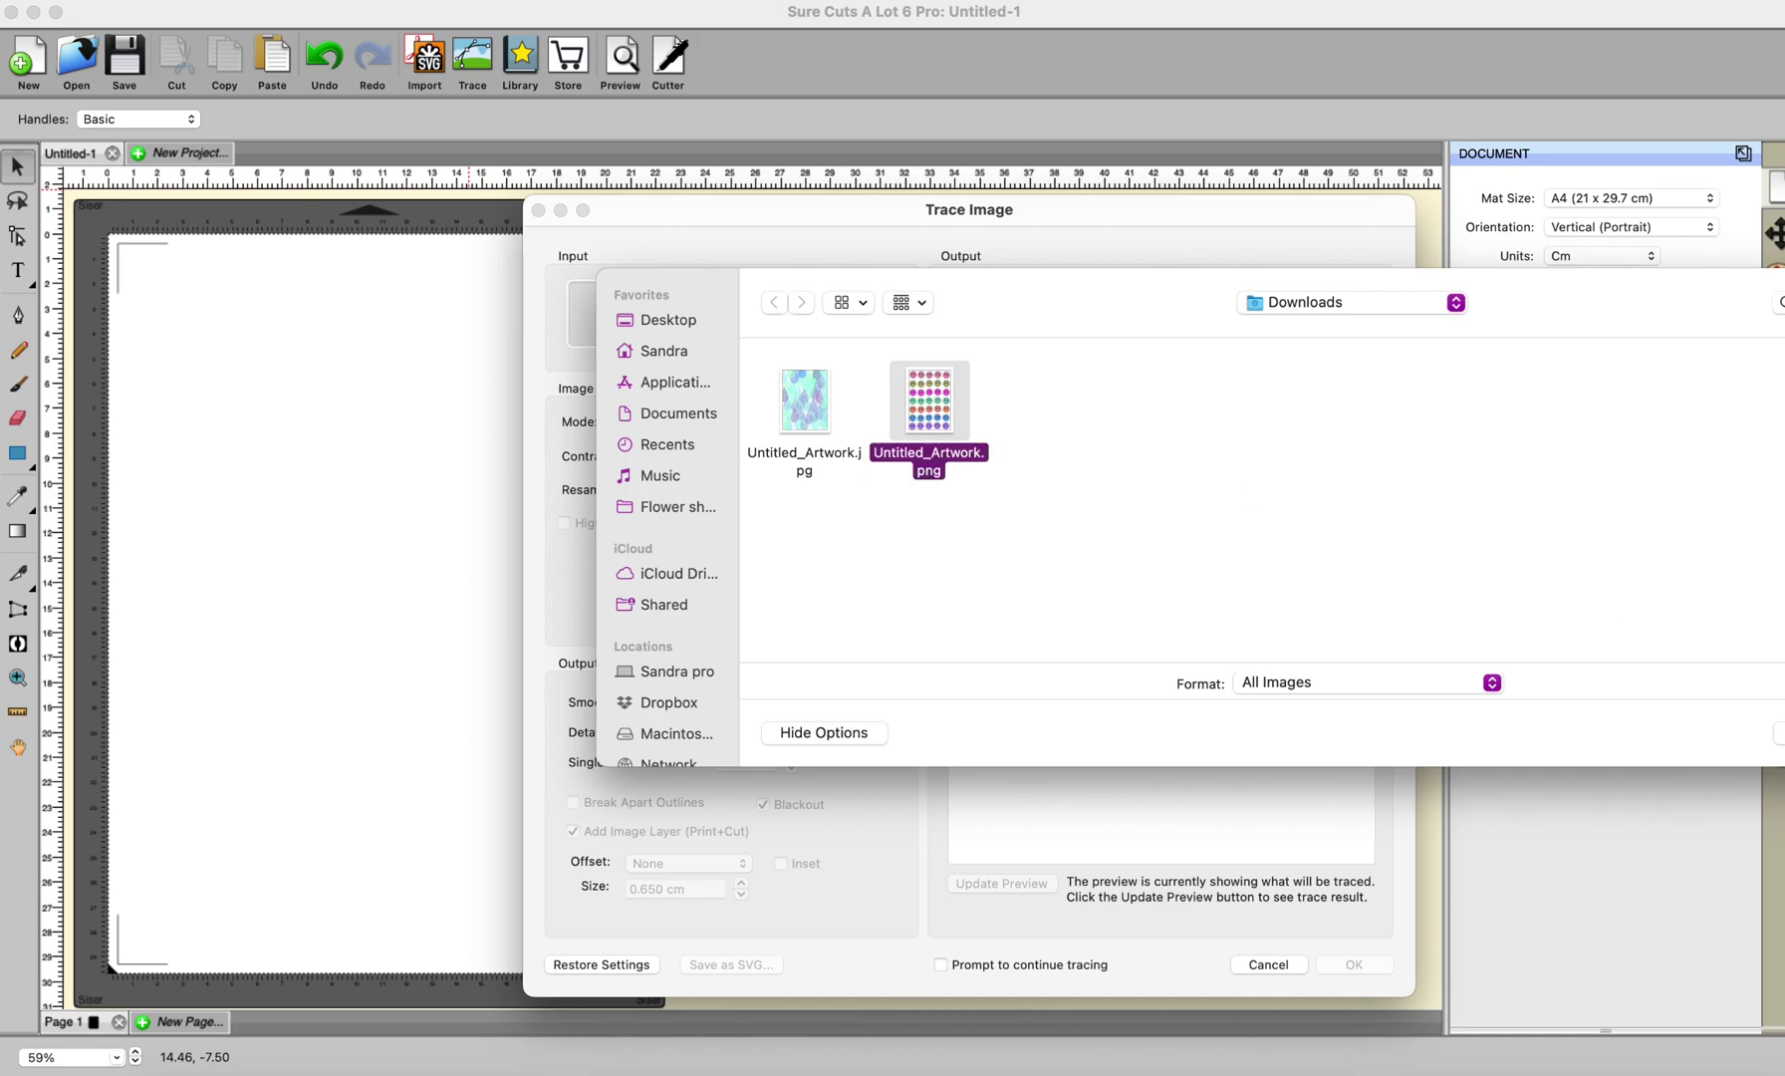
pyautogui.press('Return')
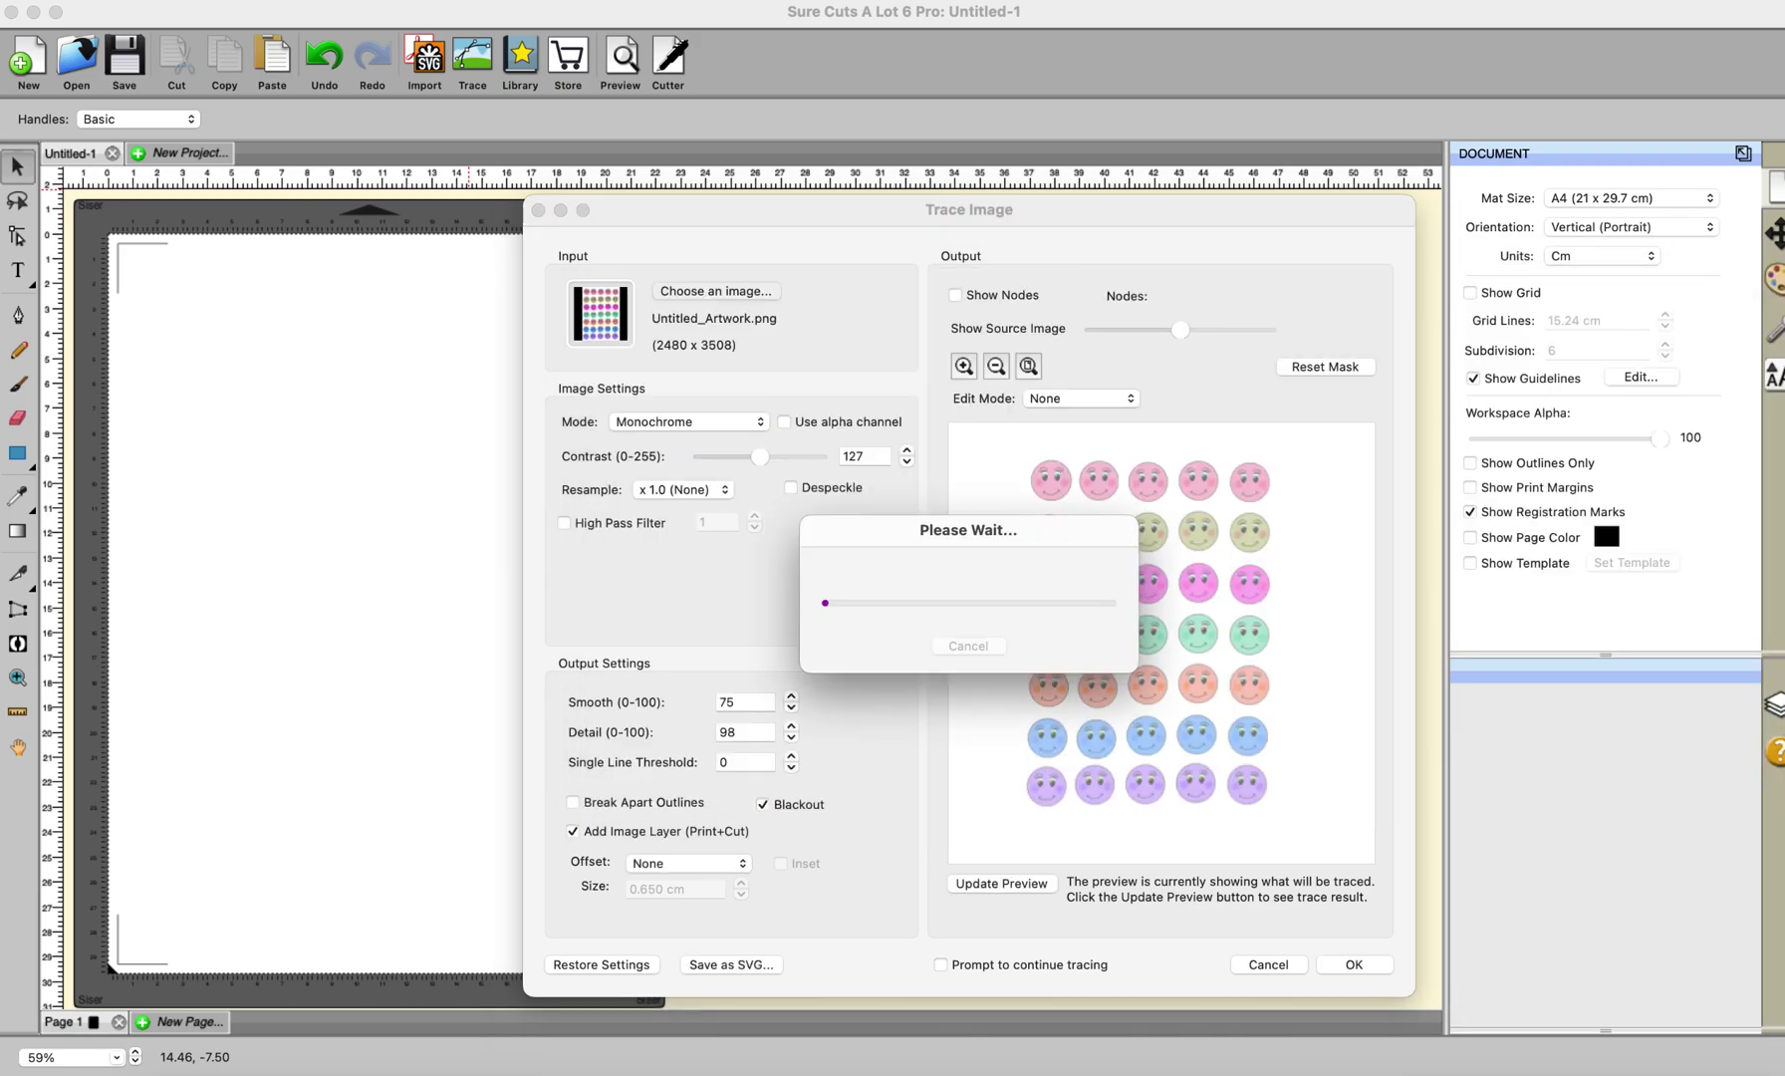
# - Trace the smiley image with a Shadow offset of 0.2 cm
pyautogui.click(708, 888)
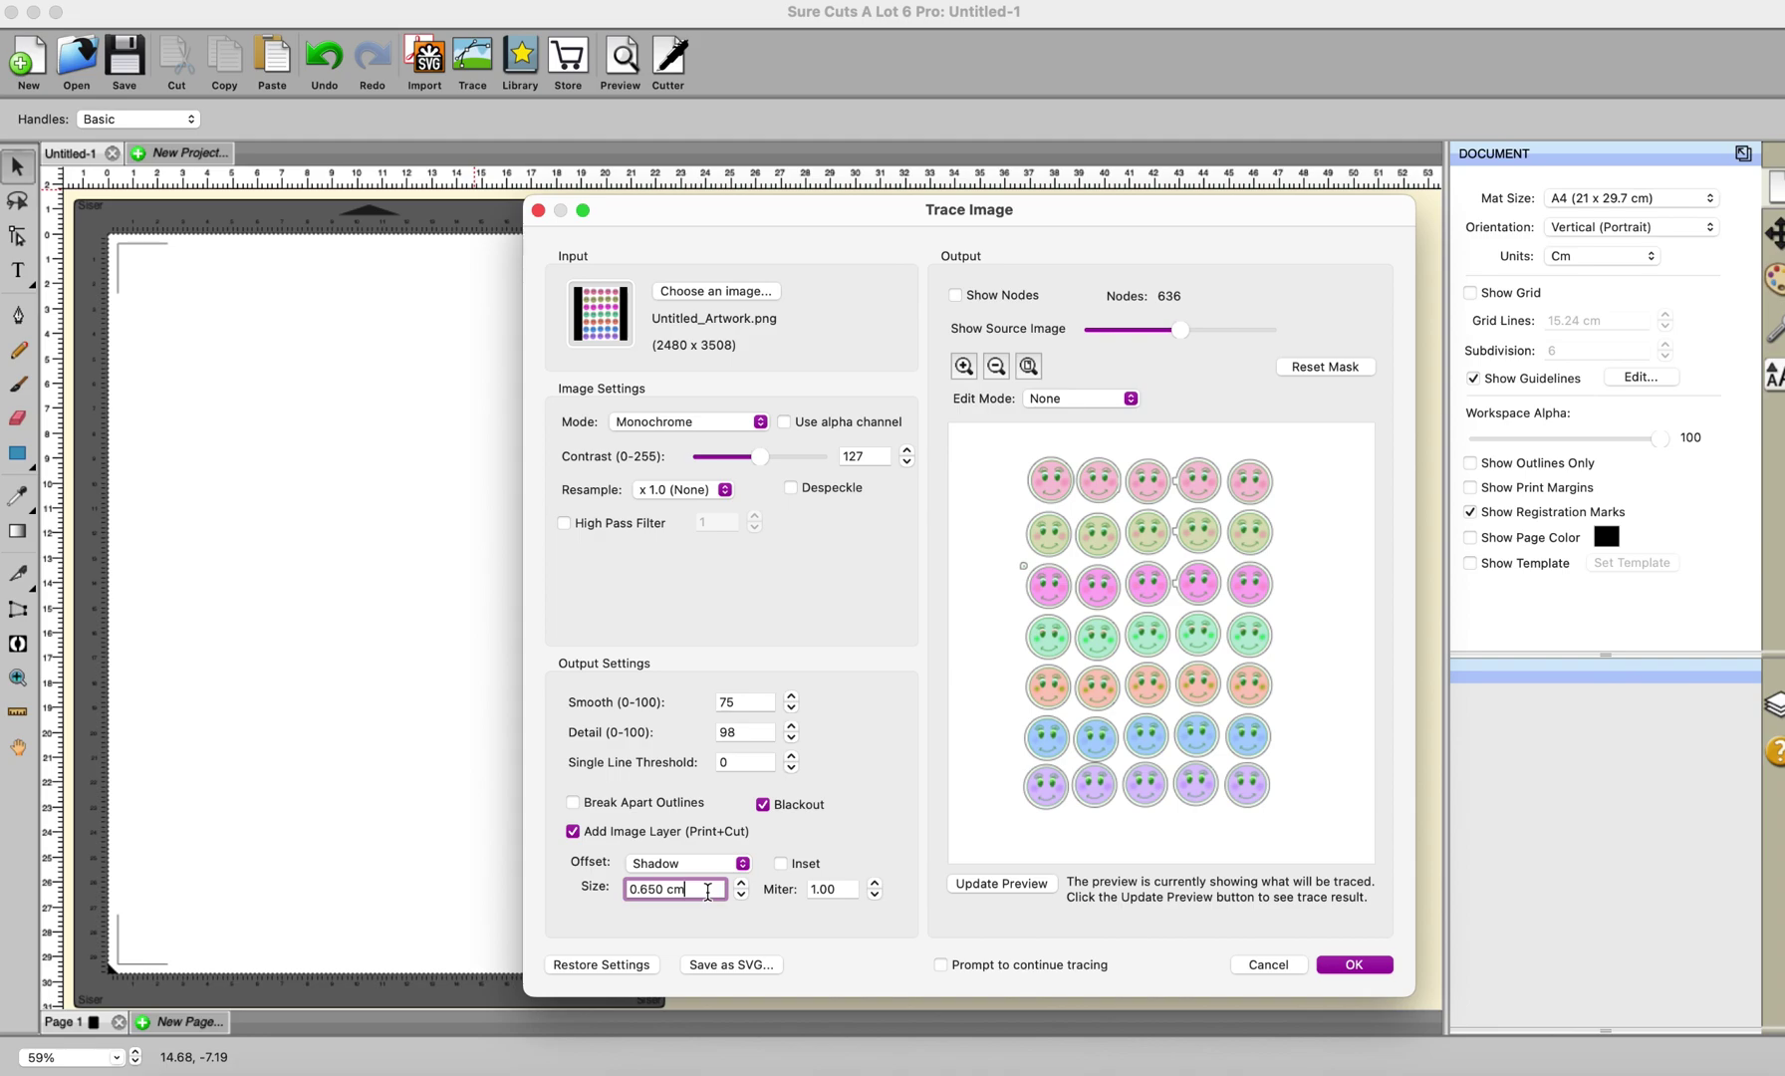
pyautogui.press('BackSpace')
pyautogui.press('BackSpace')
pyautogui.press('BackSpace')
pyautogui.press('BackSpace')
pyautogui.press('BackSpace')
pyautogui.press('BackSpace')
pyautogui.write('2')
pyautogui.press('Return')
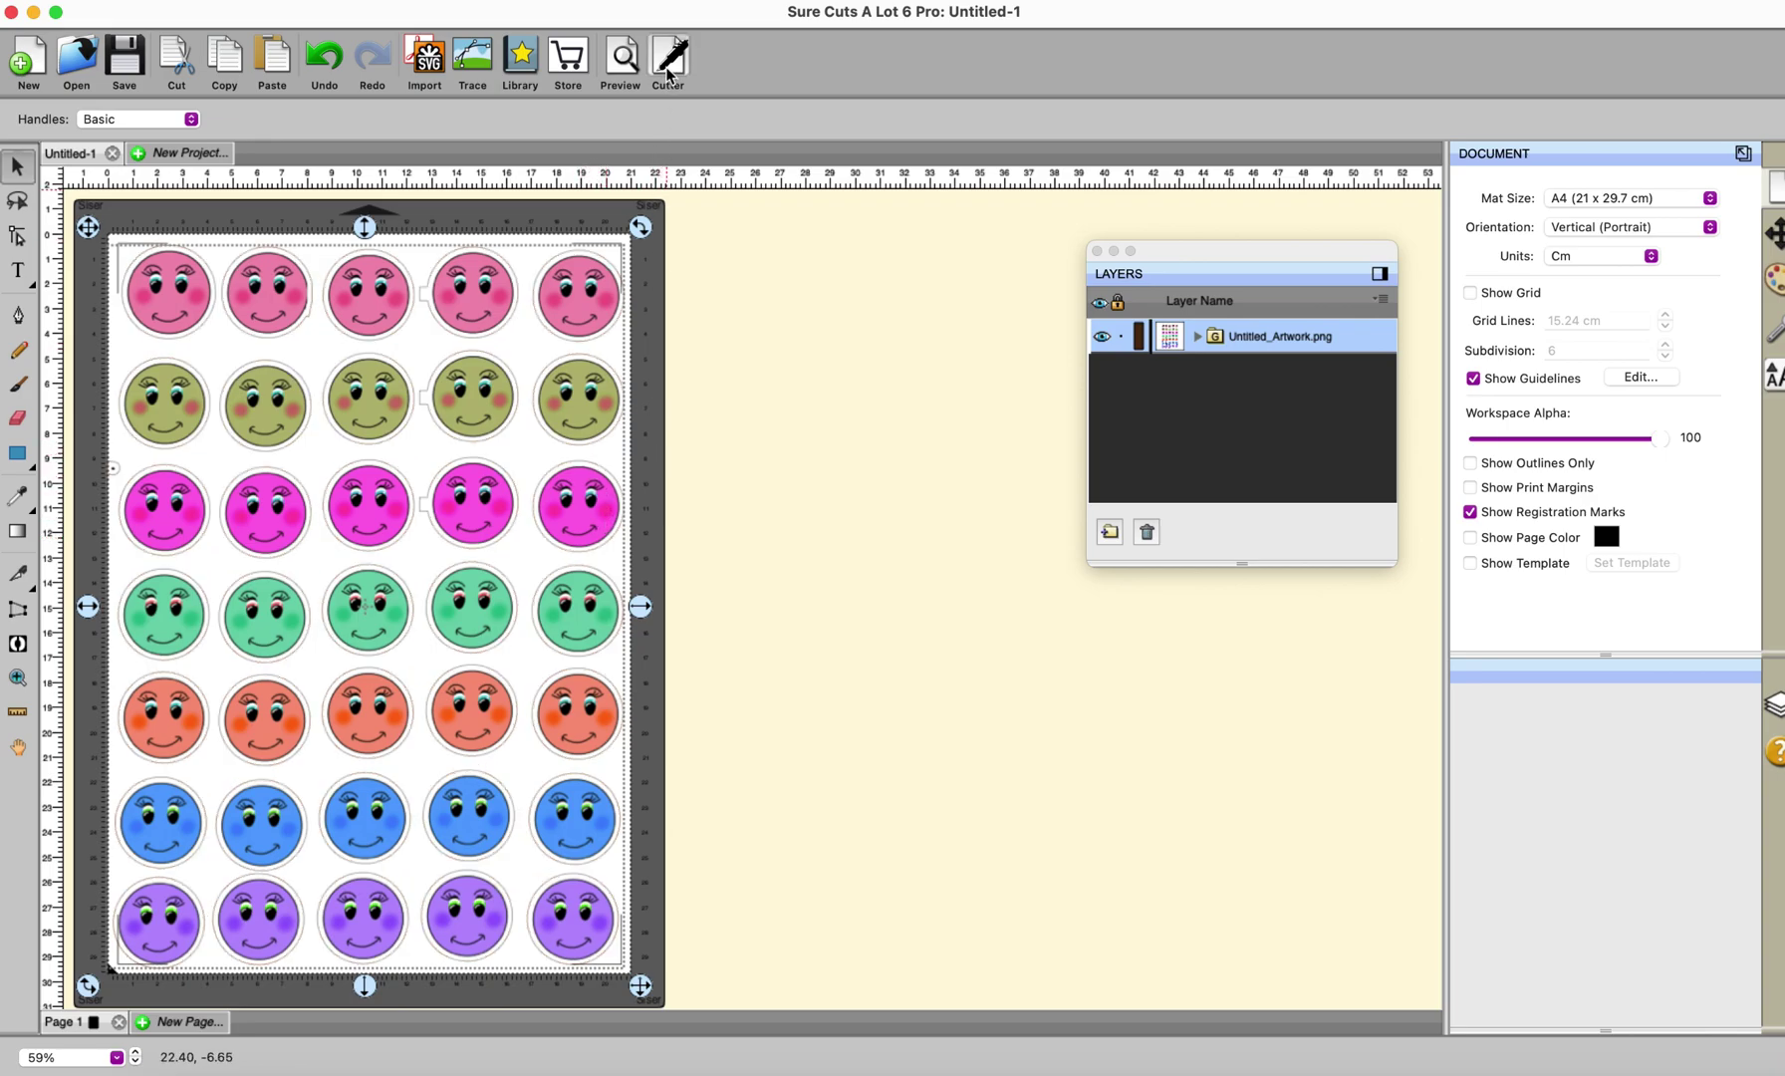
# - Preview the cut lines of the traced stickers together with the printable artwork
pyautogui.click(619, 58)
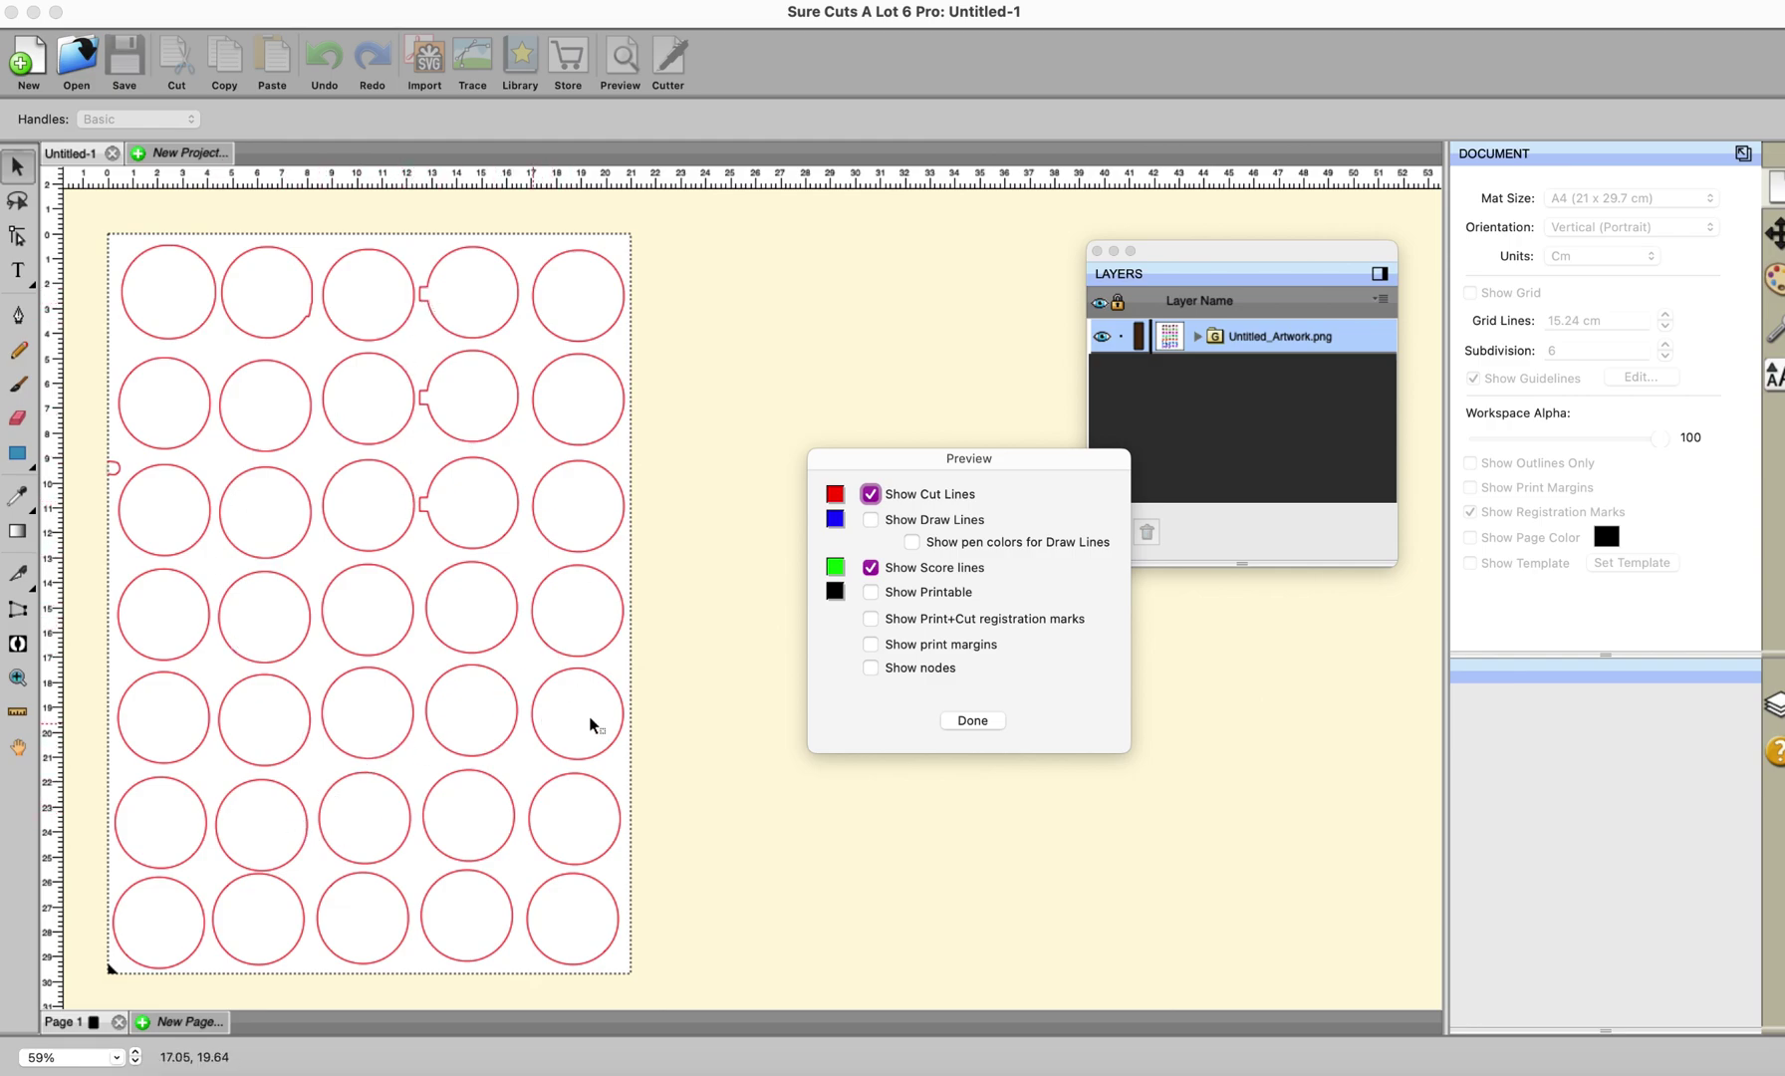
pyautogui.click(873, 592)
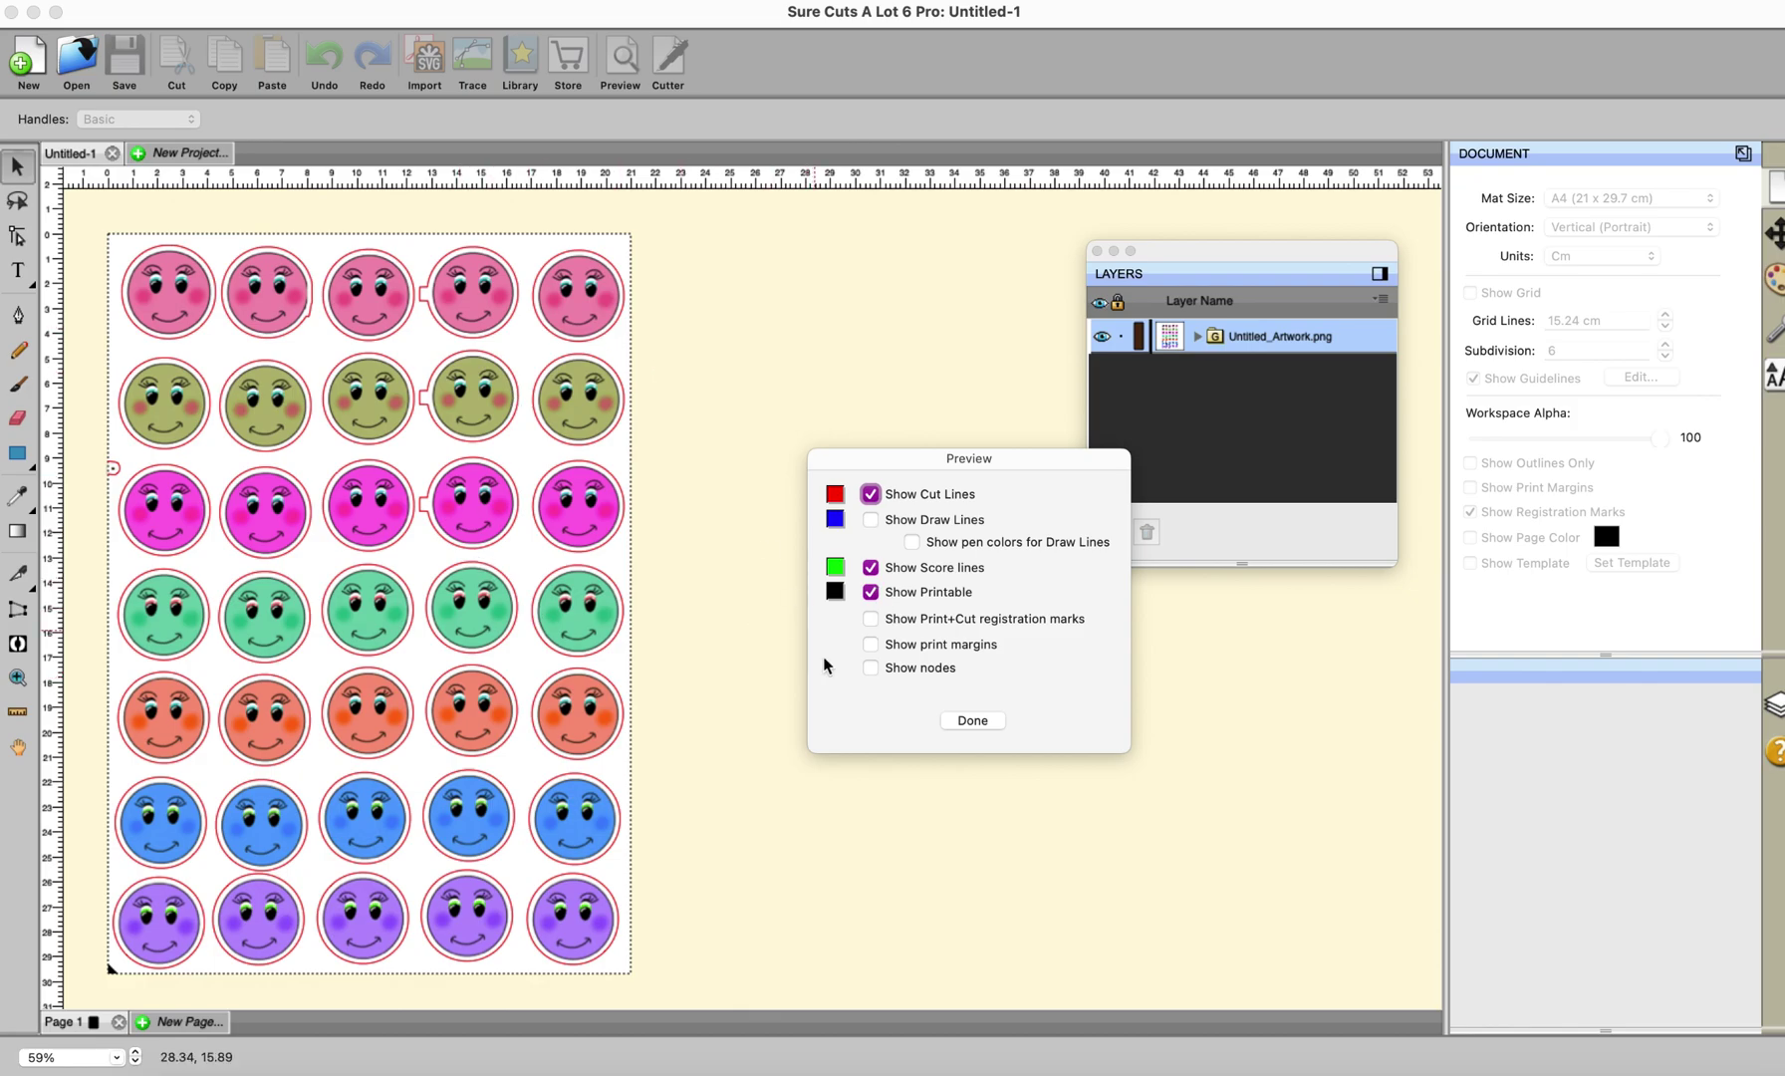
pyautogui.click(972, 725)
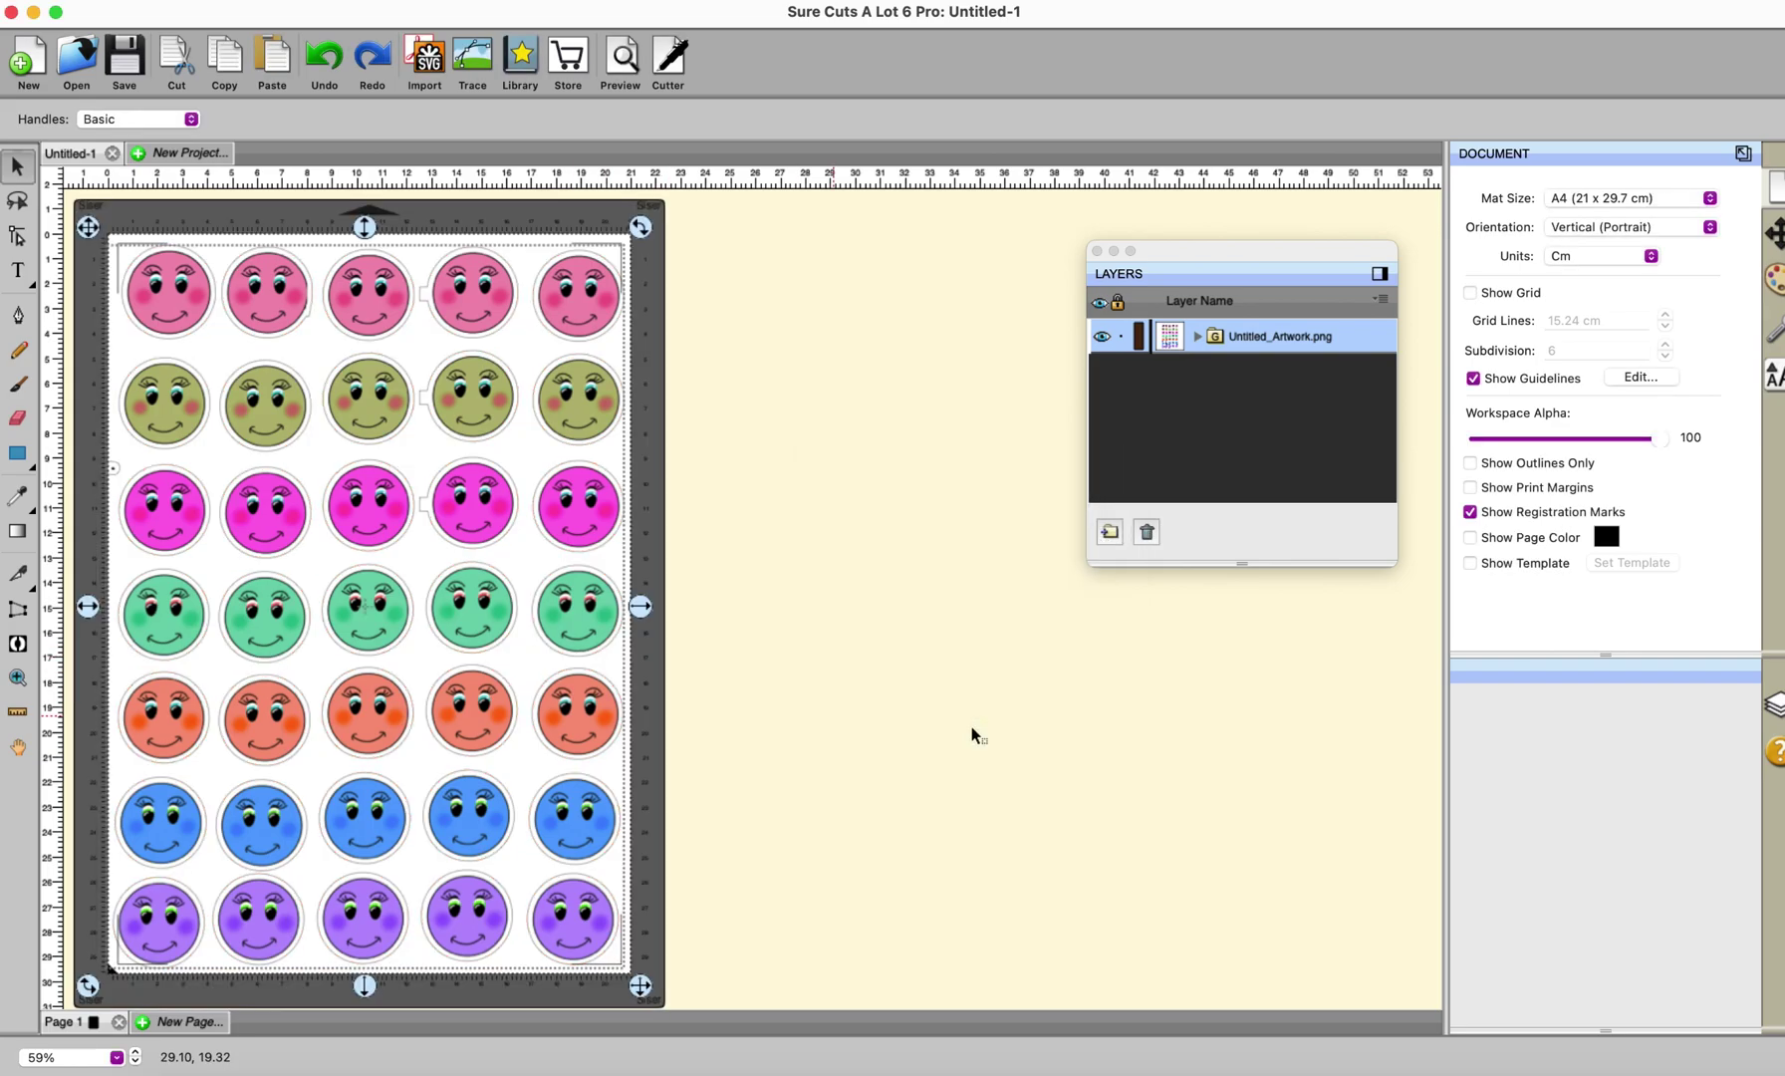
# - Duplicate the Cut layer inside the Untitled_Artwork.png group and set the copy's cut line type to (Print+Cut) Print Only
pyautogui.click(1198, 336)
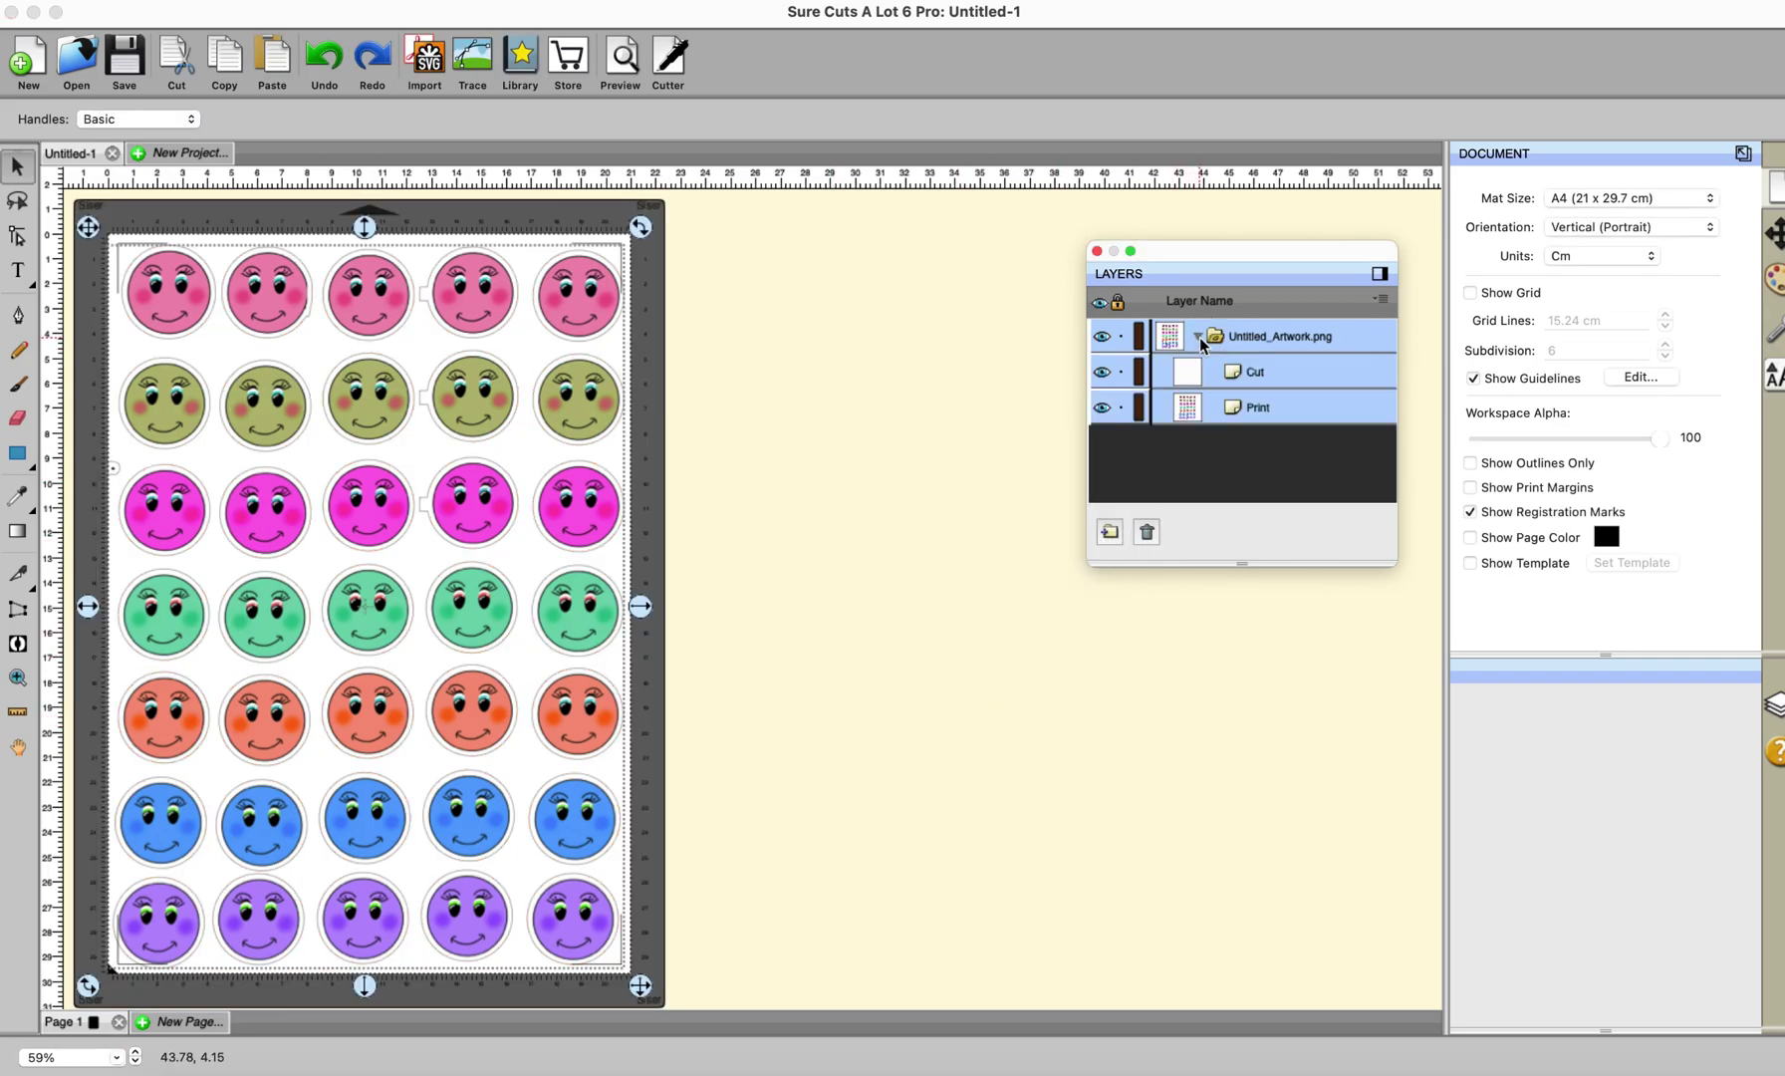
pyautogui.click(1246, 371)
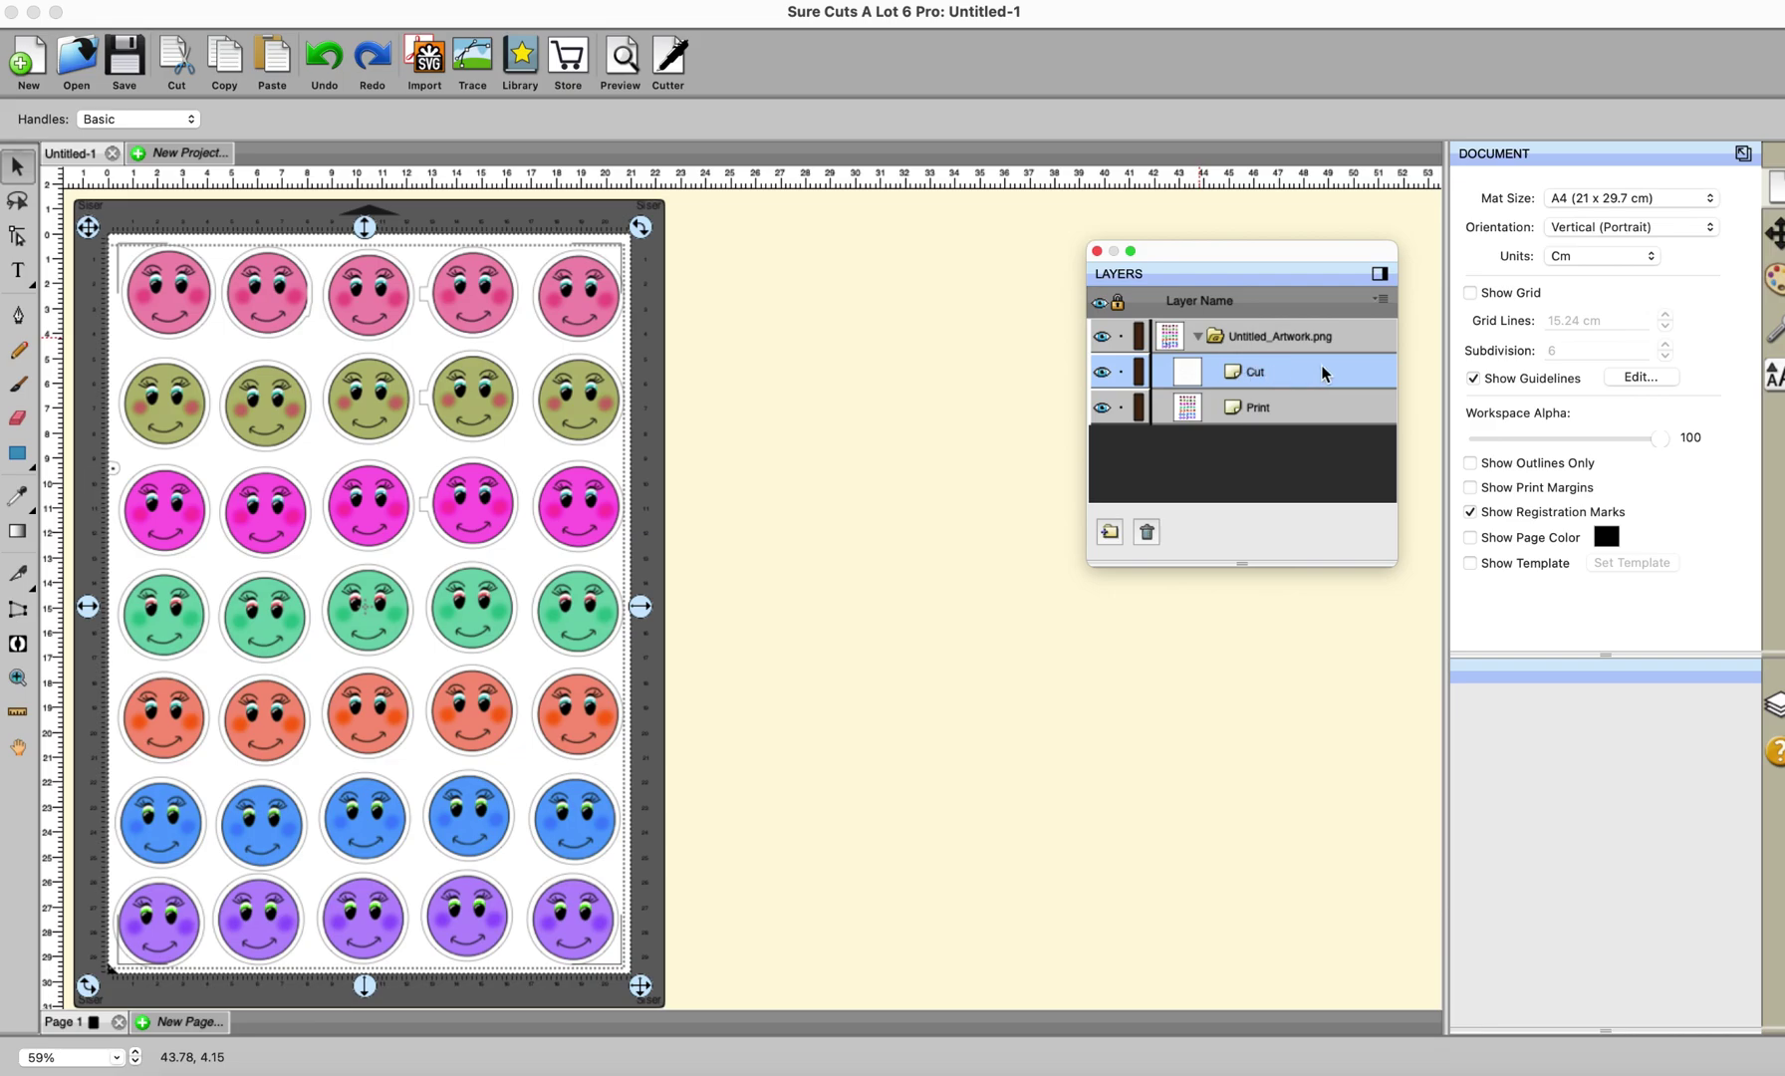
pyautogui.click(1777, 334)
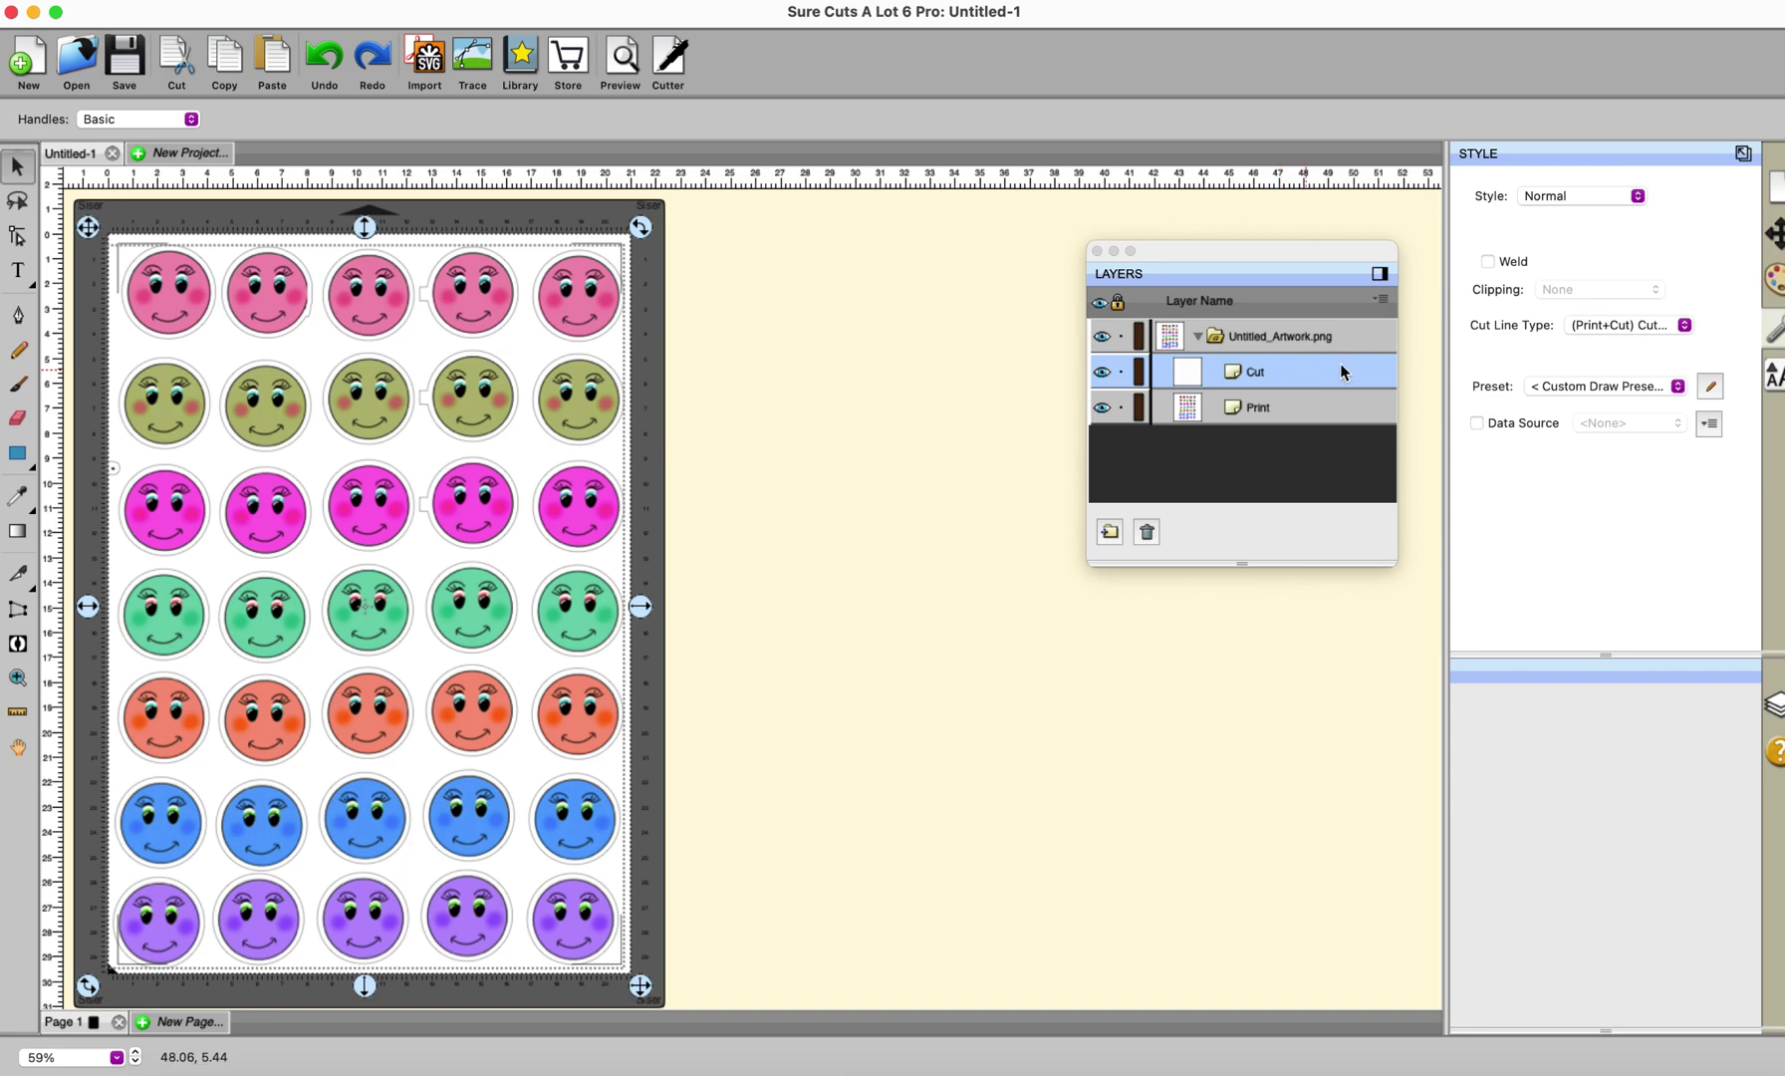
pyautogui.click(1381, 299)
pyautogui.click(1385, 325)
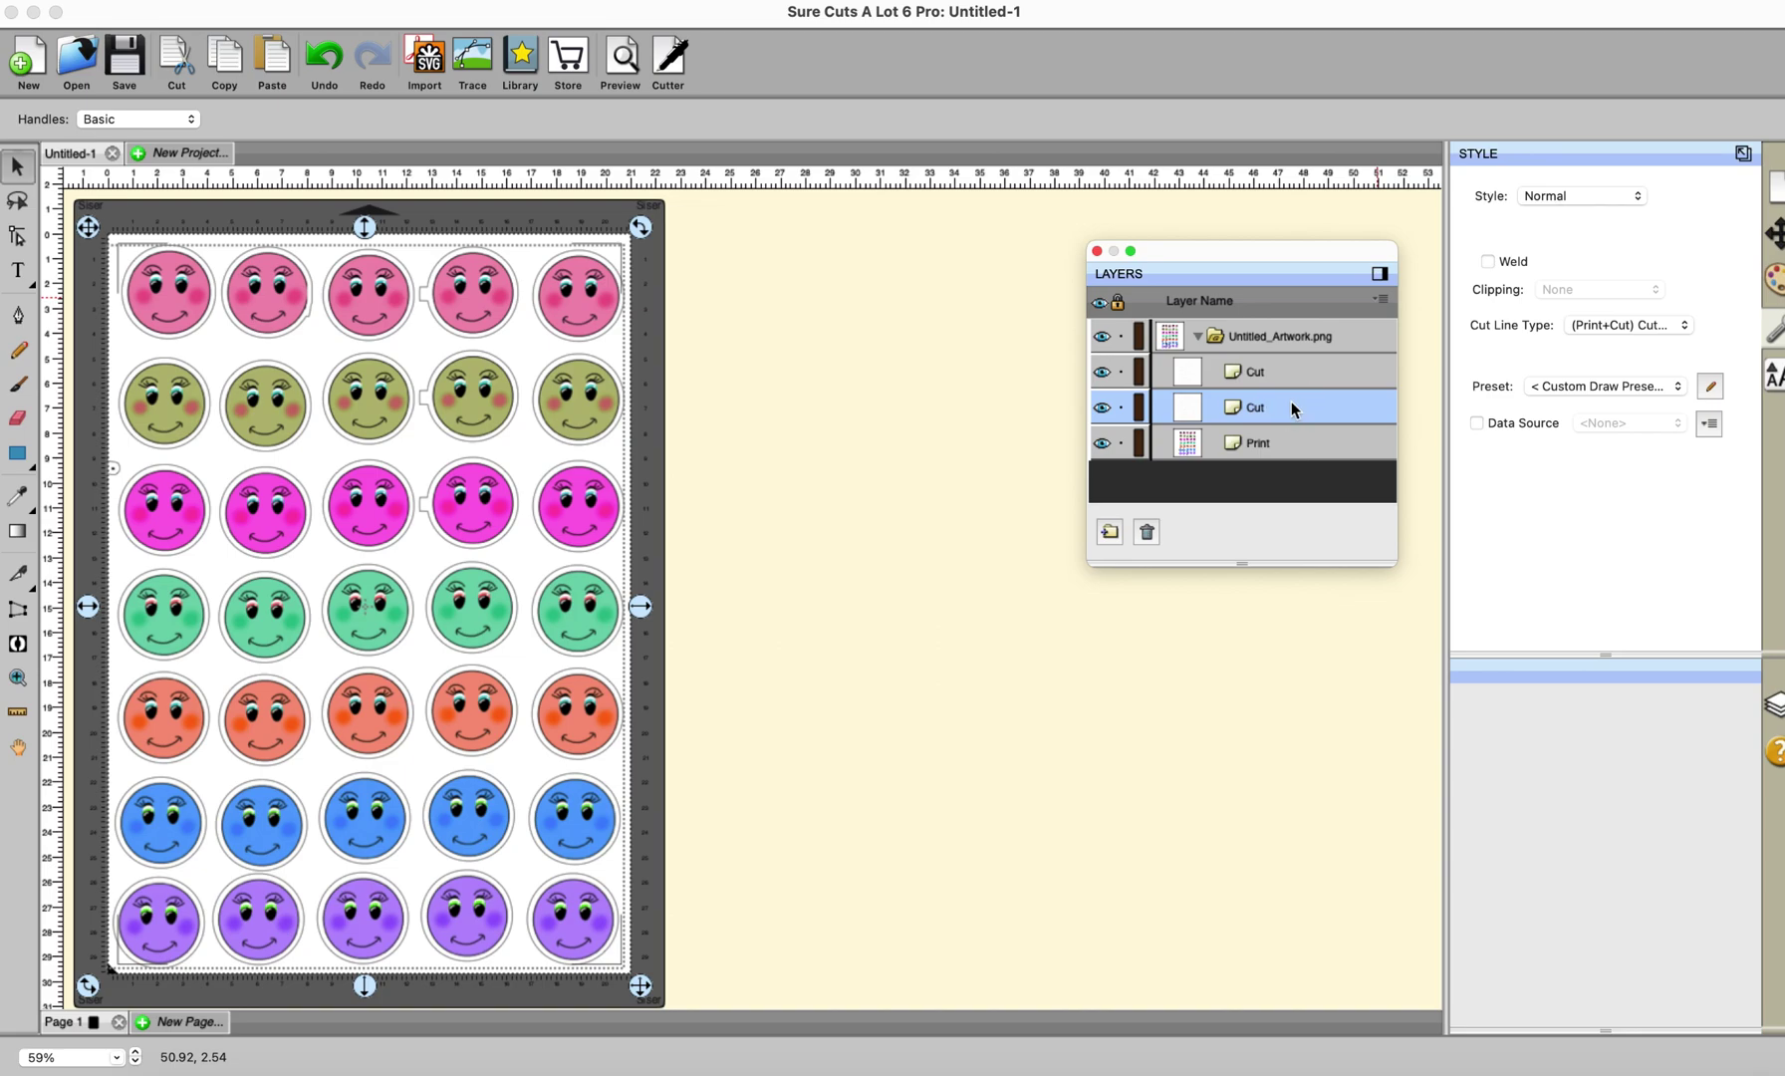
pyautogui.click(1683, 327)
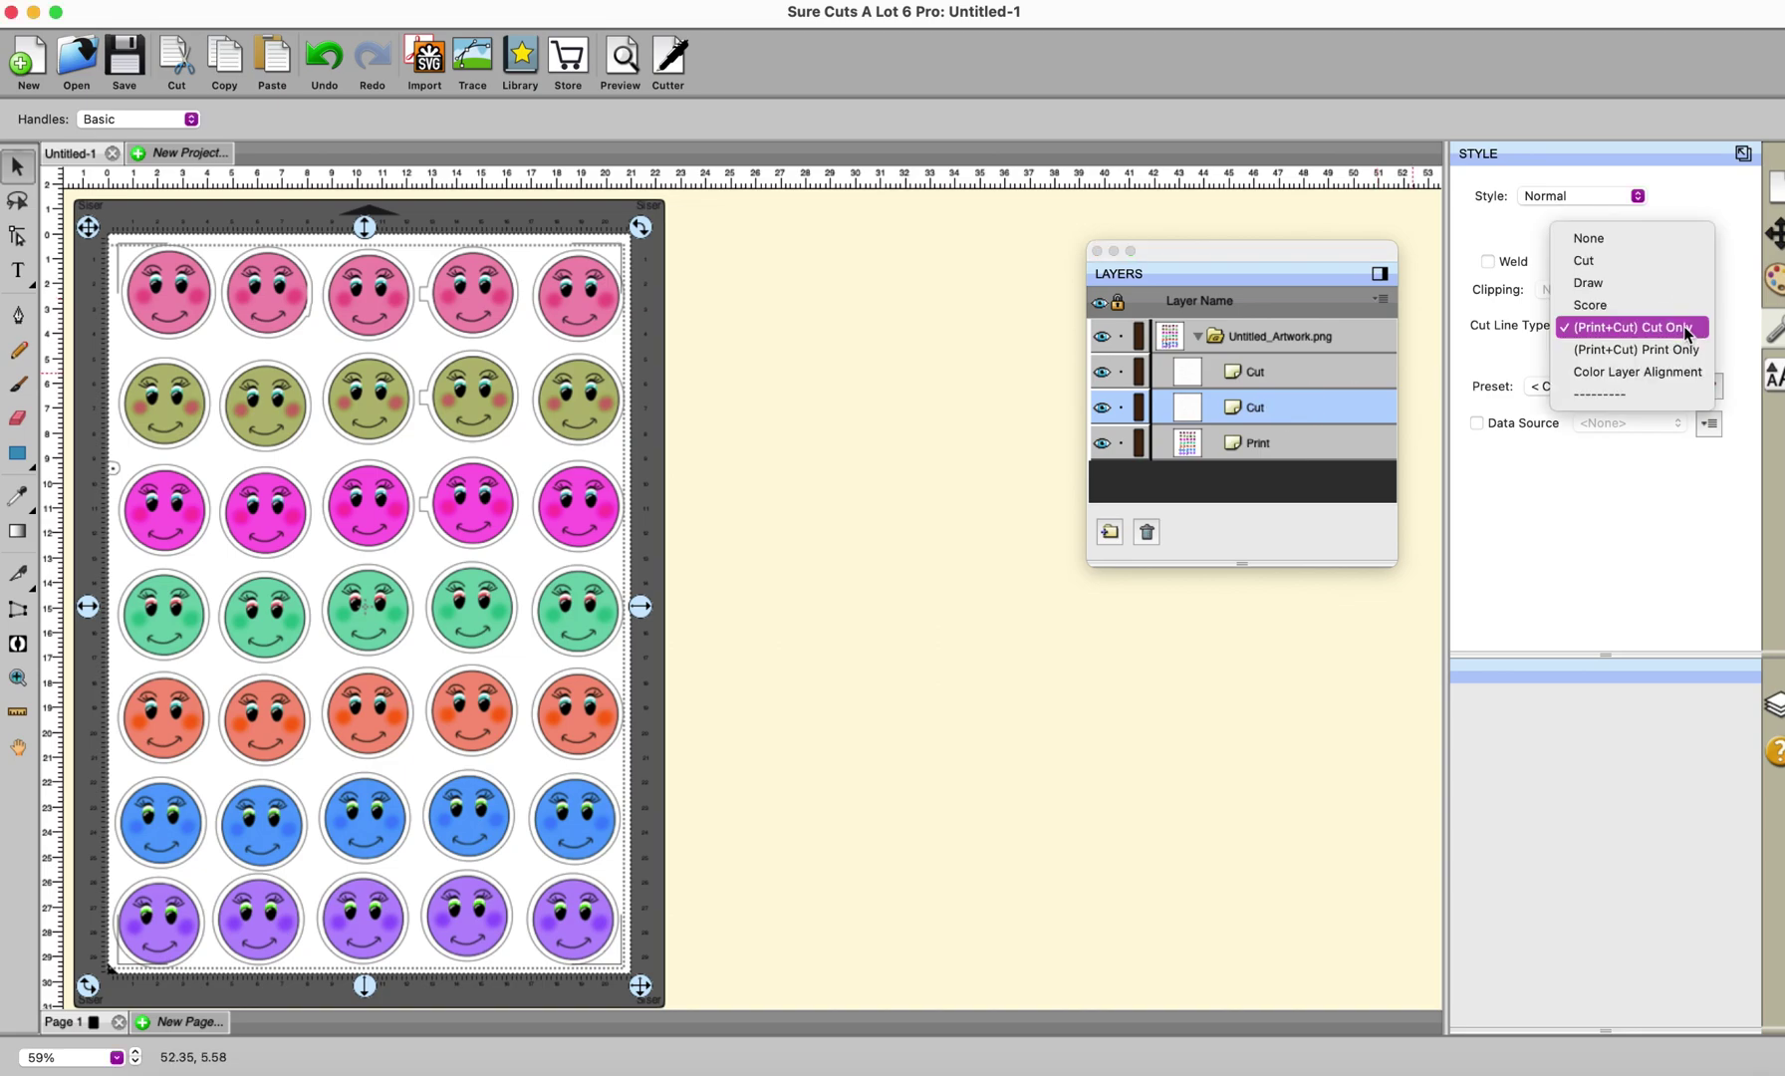
pyautogui.click(1684, 350)
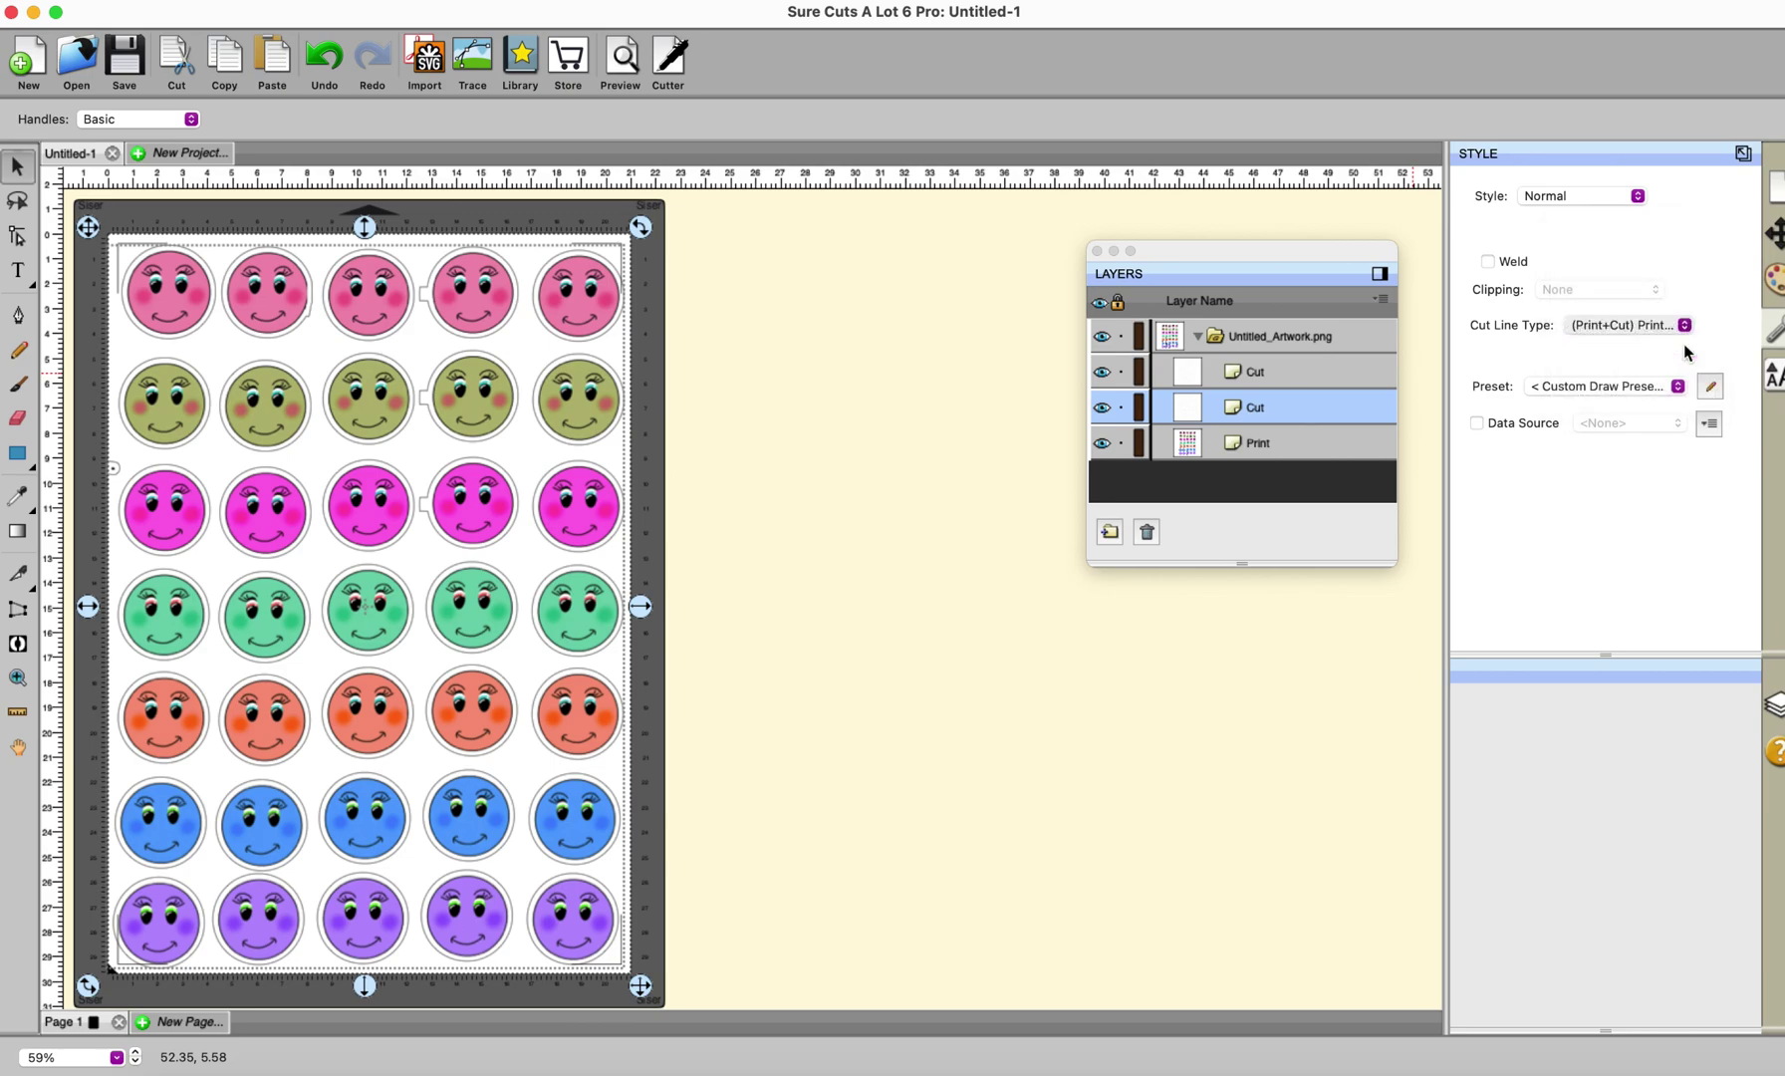
# - Give the duplicated Cut layer a white FFFFFF stroke and a solid white FFFFFF fill
pyautogui.click(1776, 279)
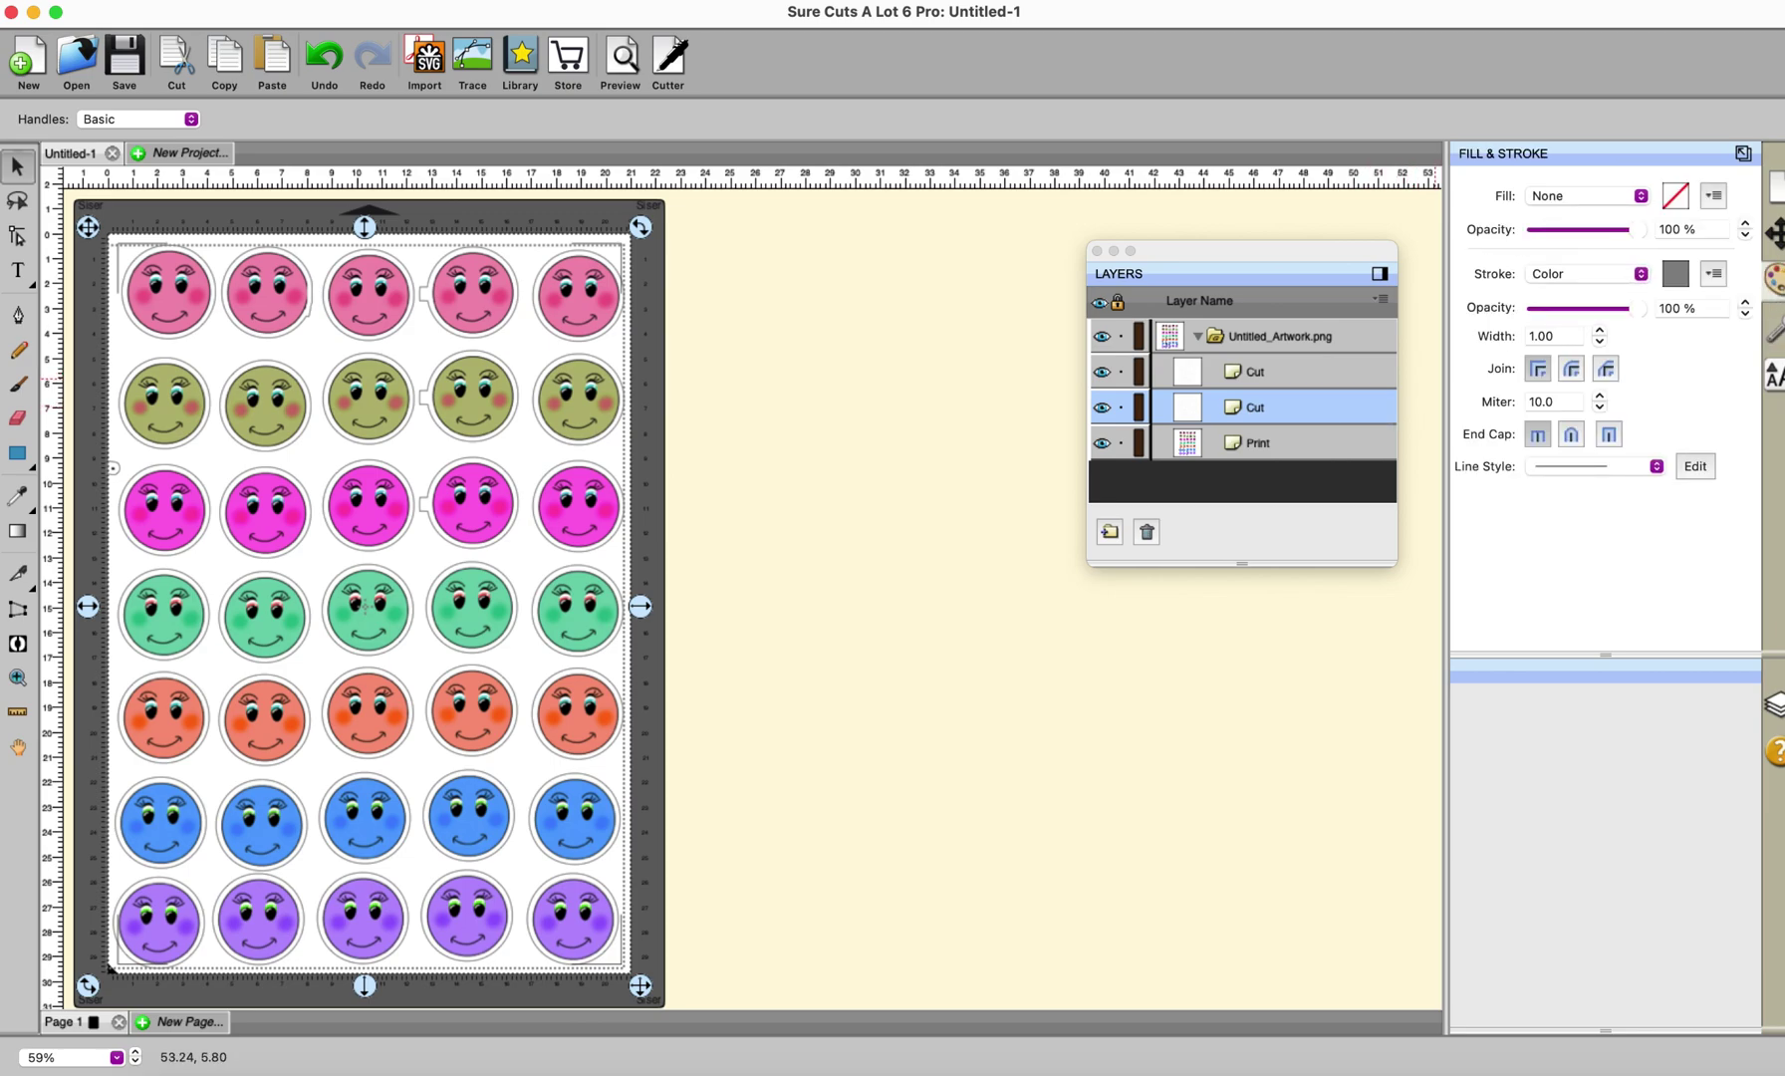
pyautogui.click(1677, 271)
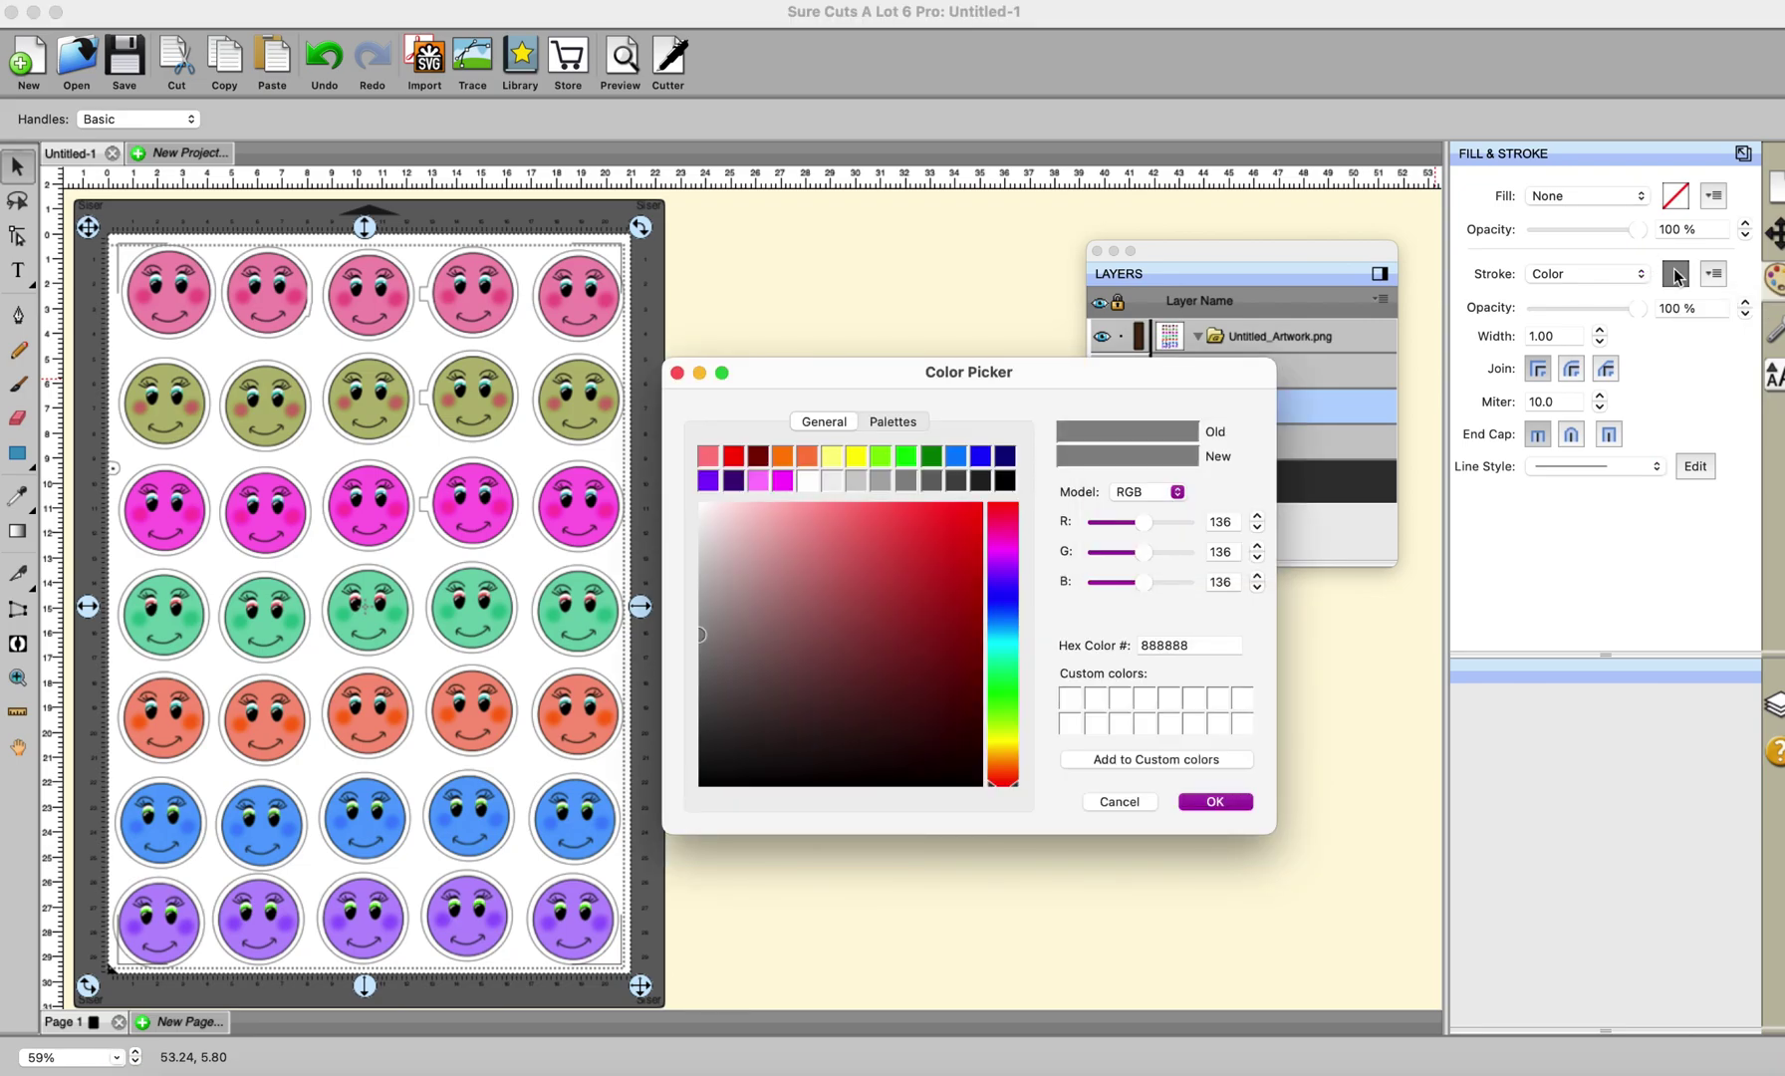
pyautogui.click(805, 482)
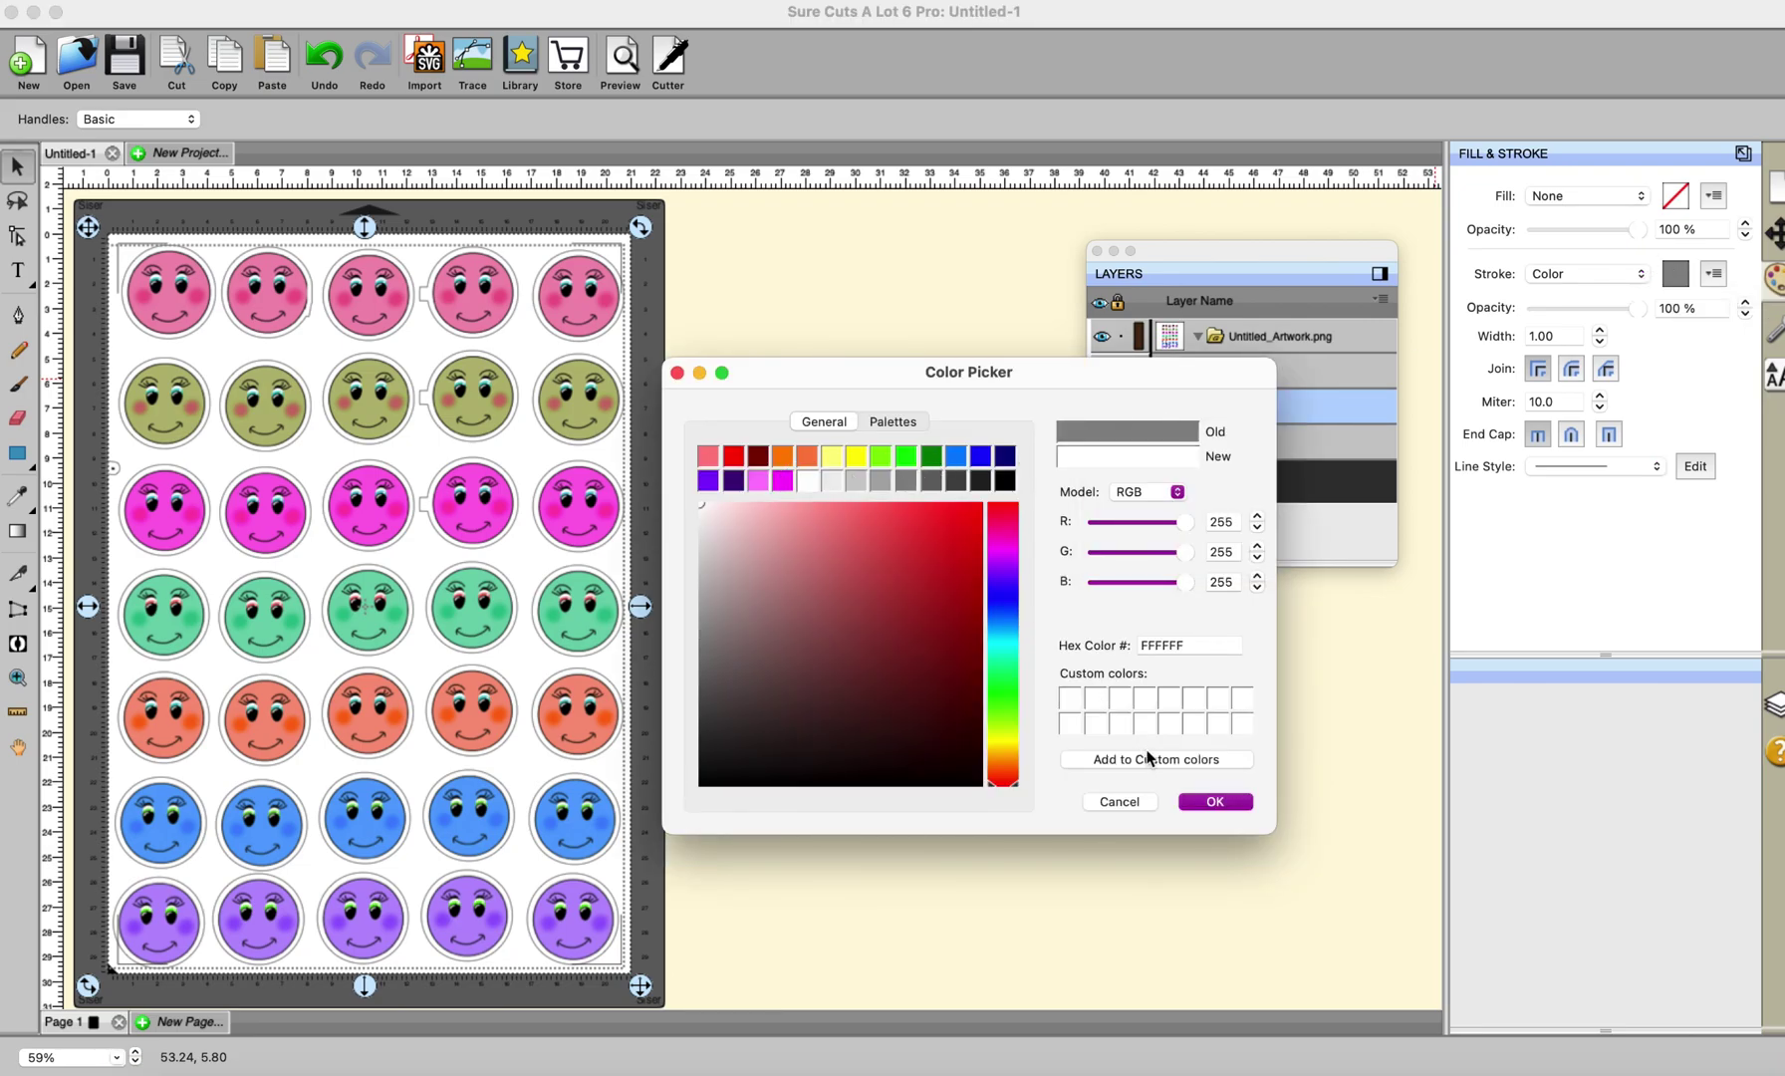
pyautogui.click(1215, 801)
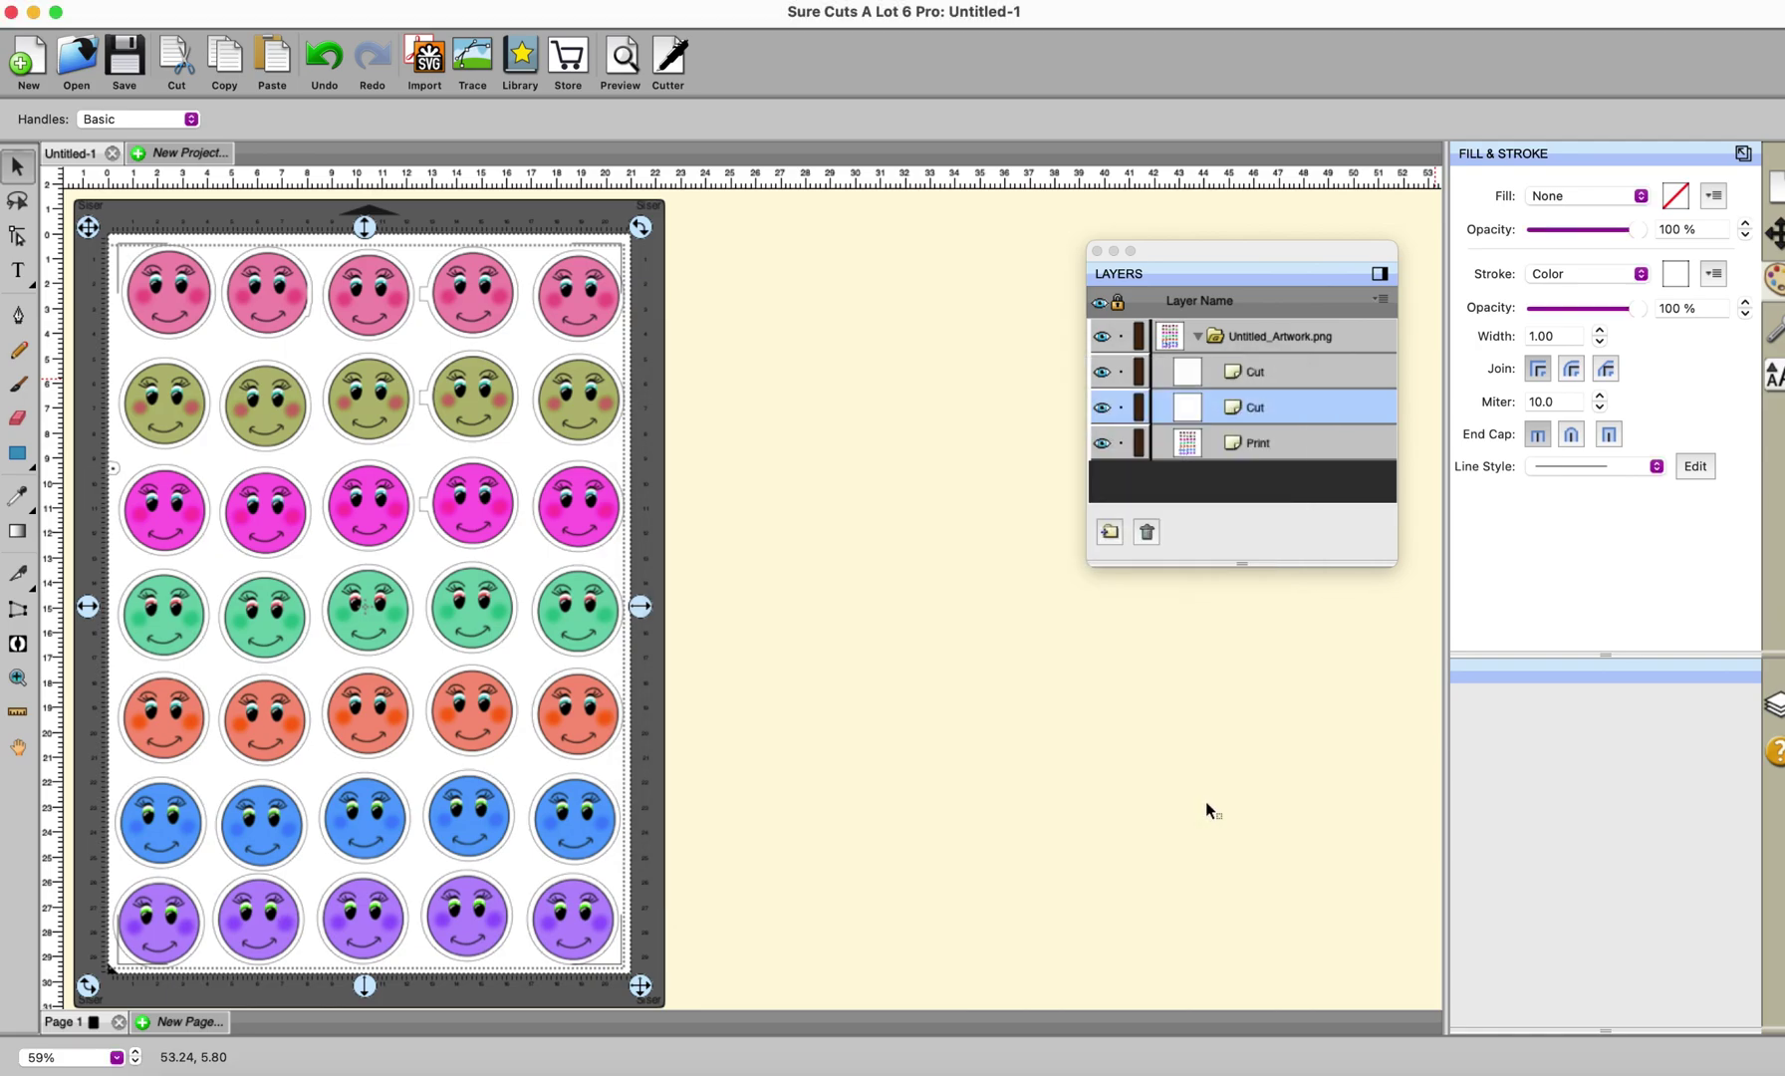
pyautogui.click(1639, 196)
pyautogui.click(1666, 212)
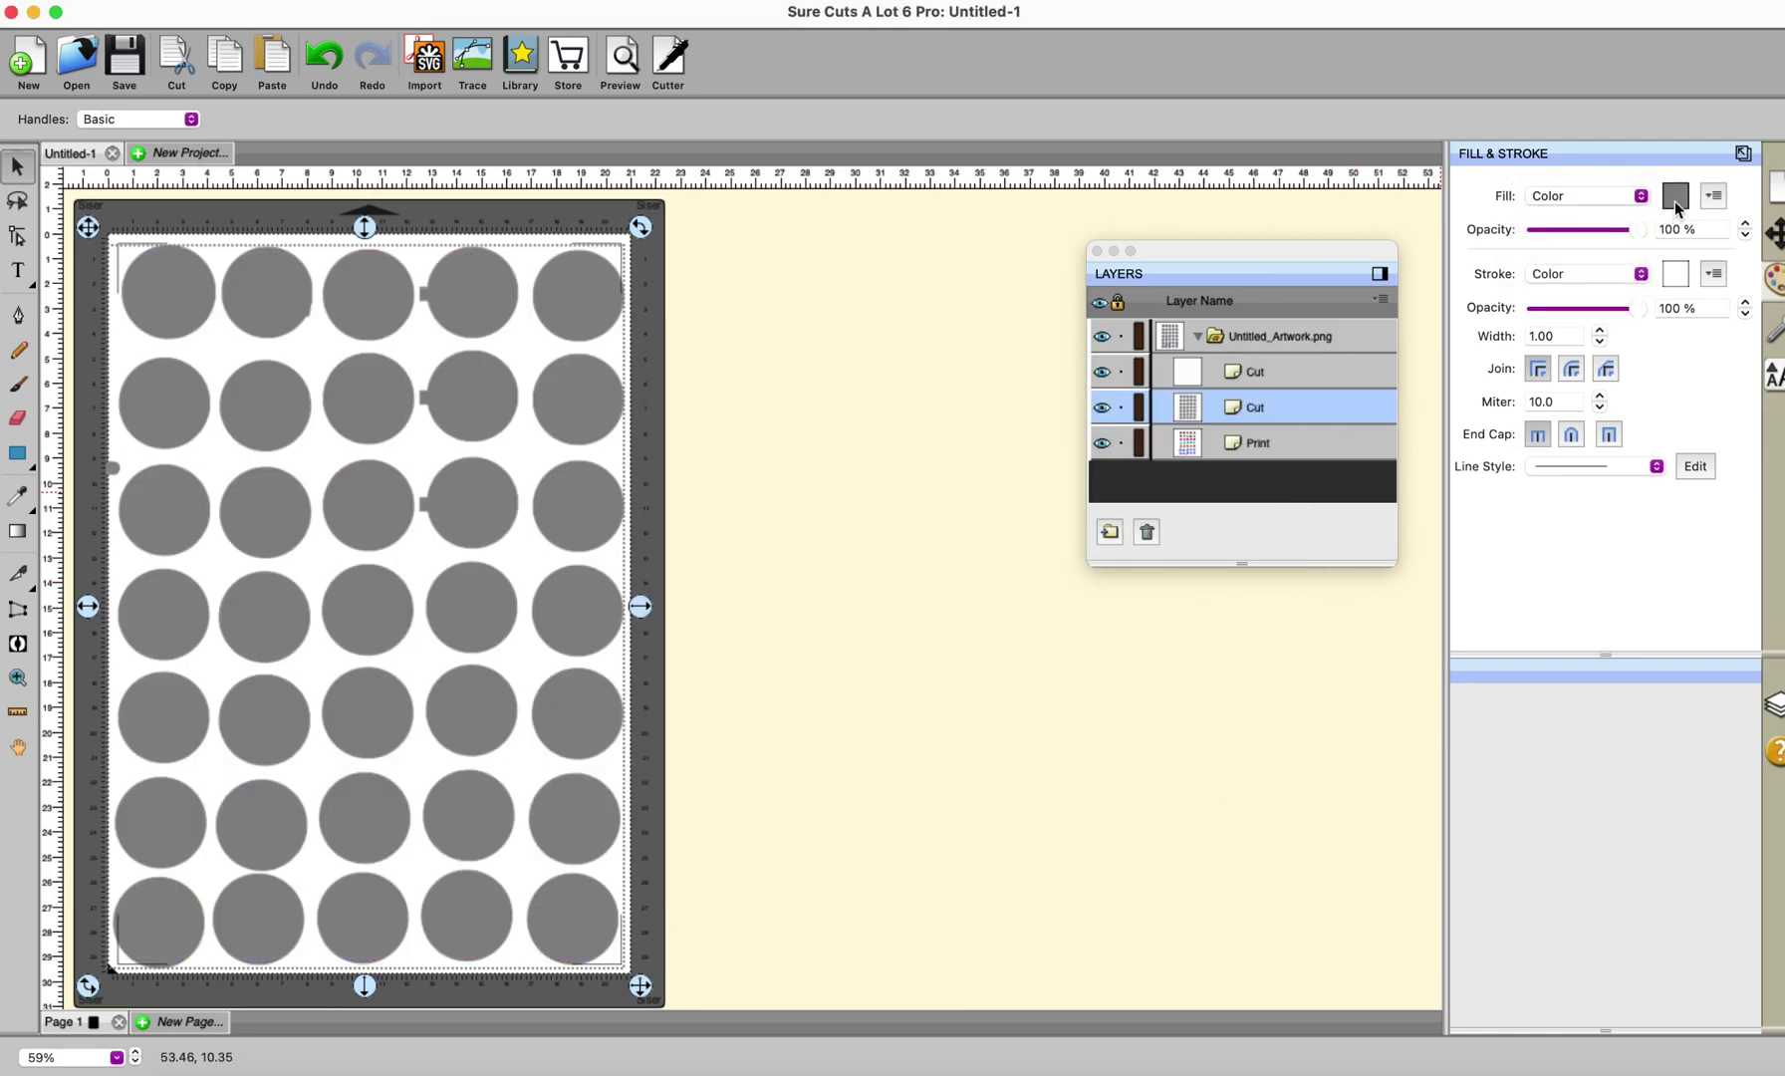
pyautogui.click(1675, 202)
pyautogui.click(812, 482)
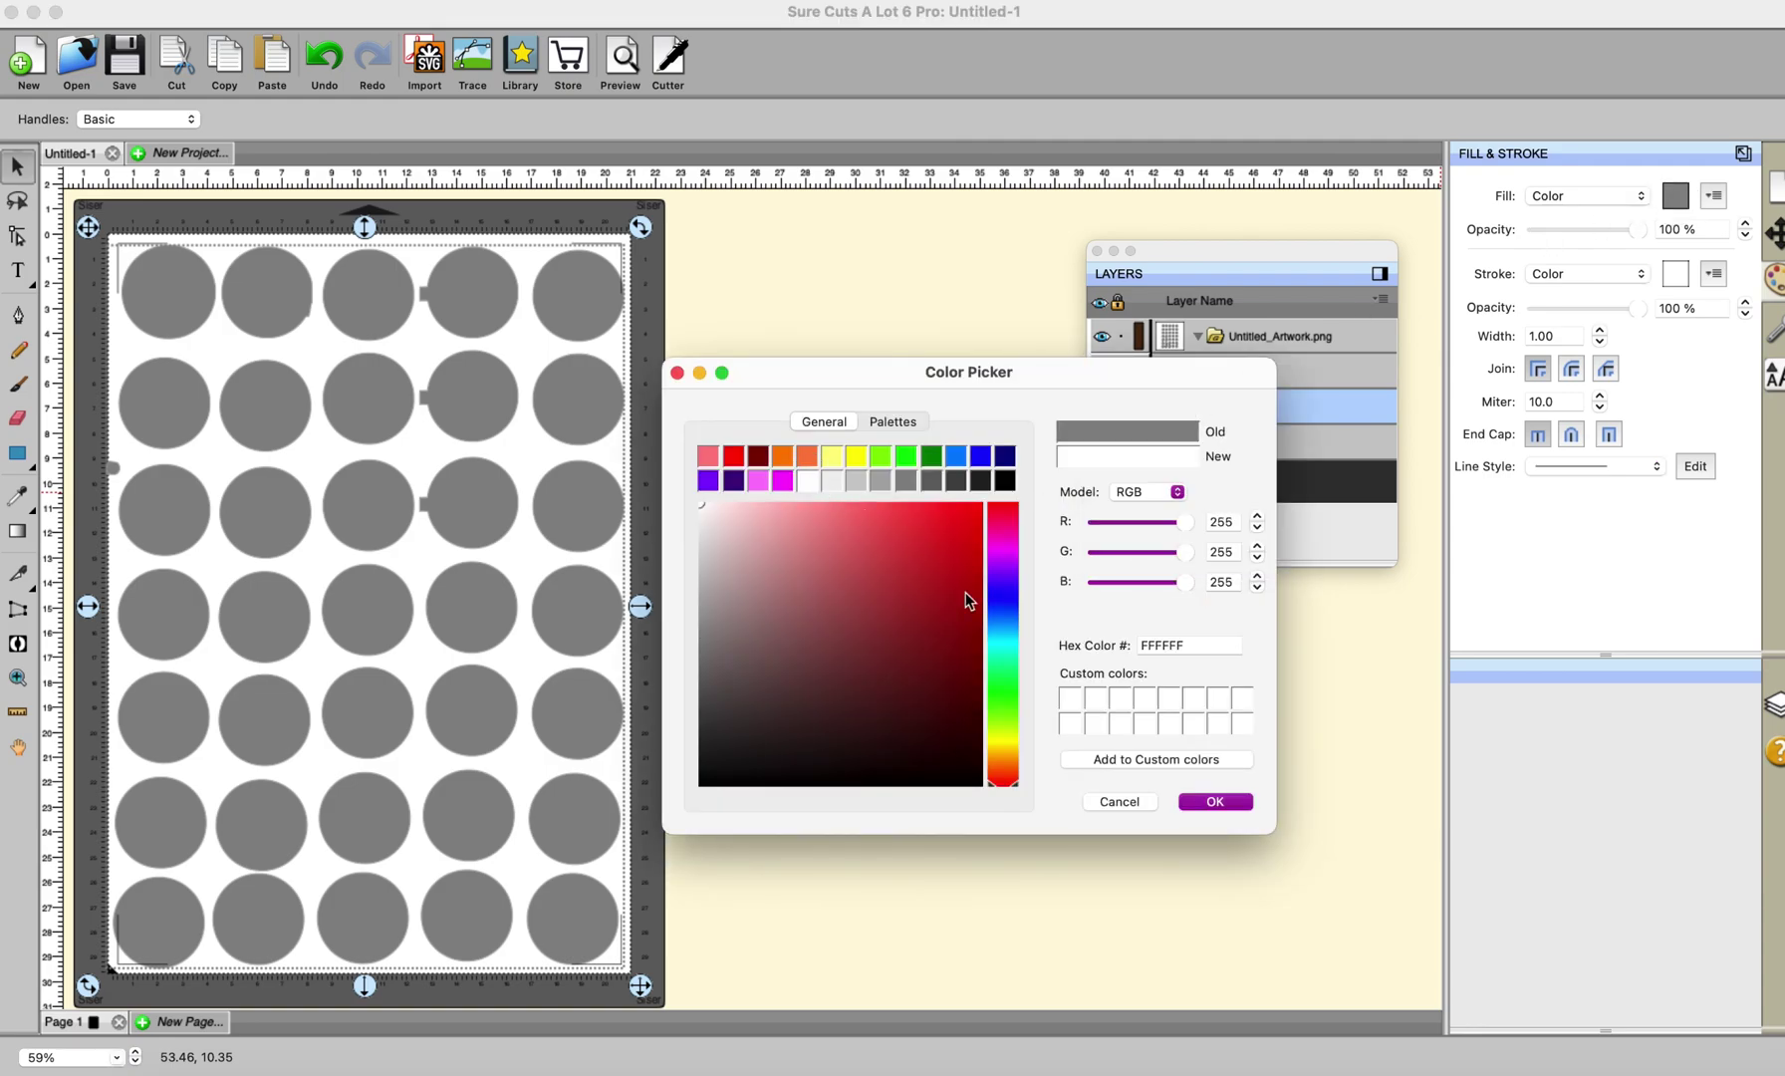
pyautogui.click(1214, 803)
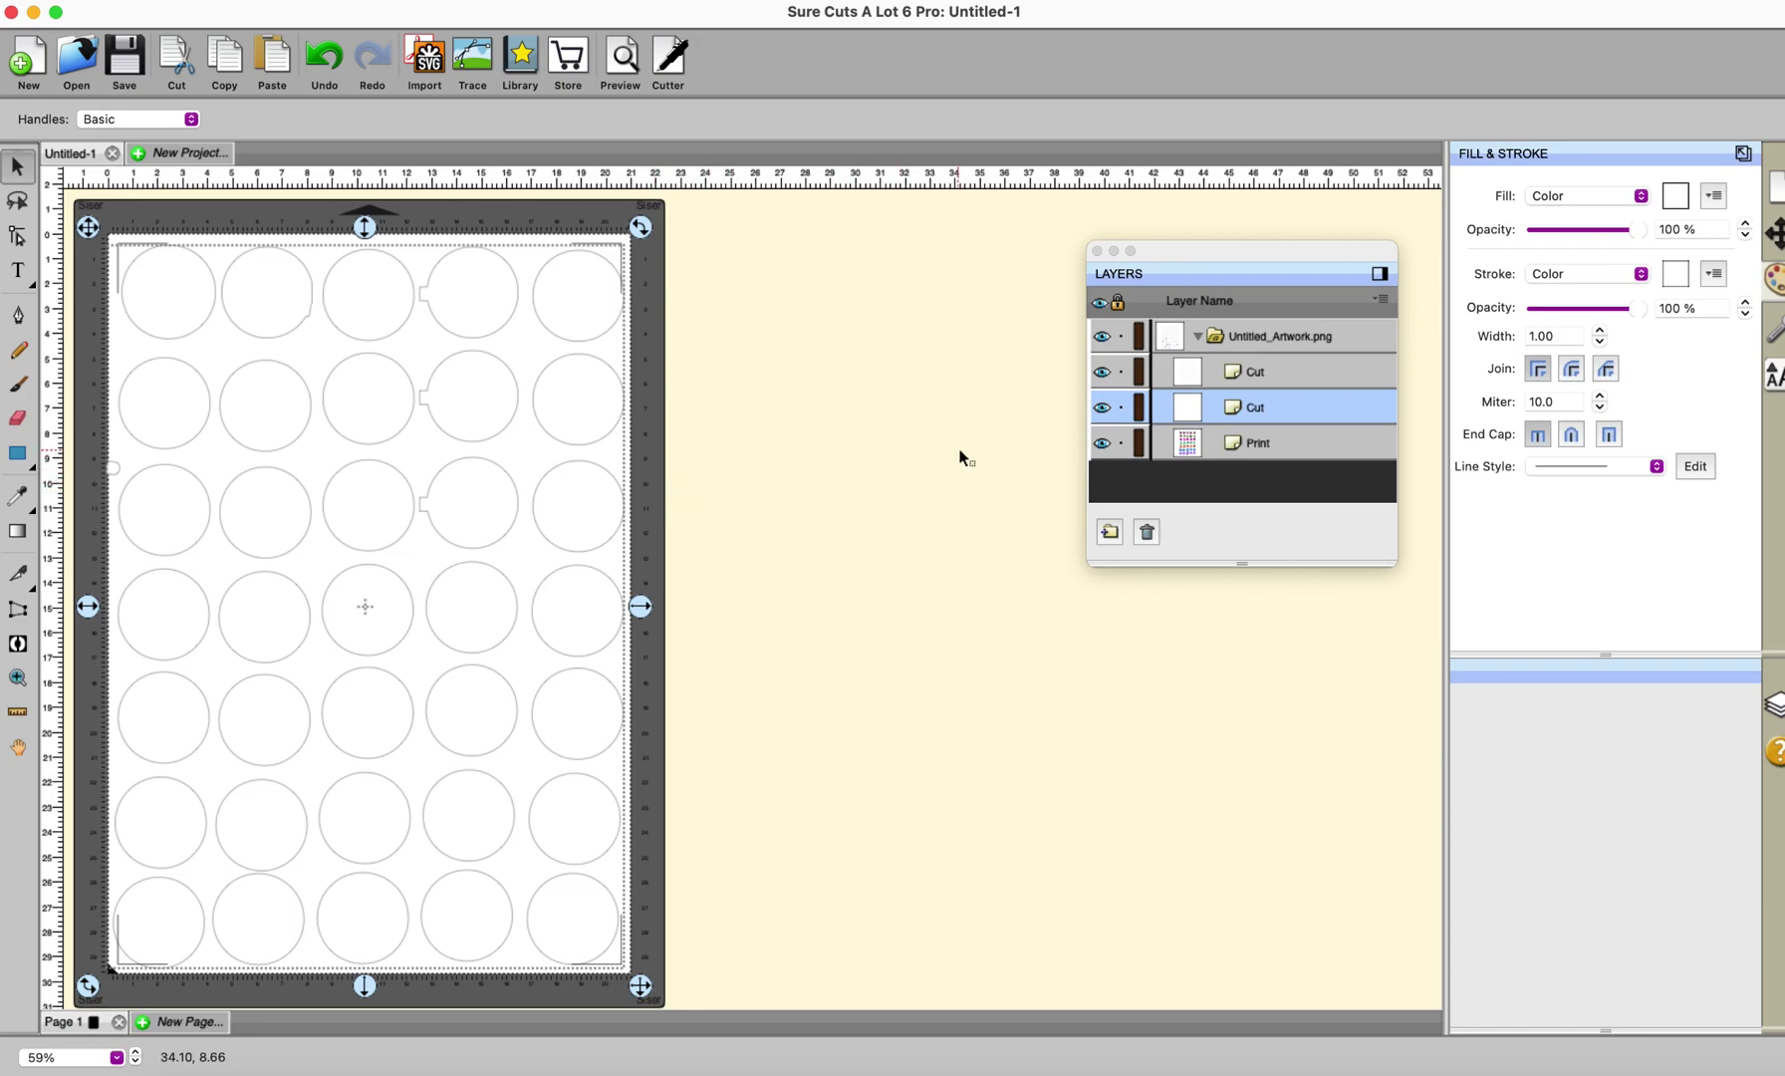
# - Move the white-filled Cut layer beneath the Print layer in the Untitled_Artwork.png group
pyautogui.click(1277, 412)
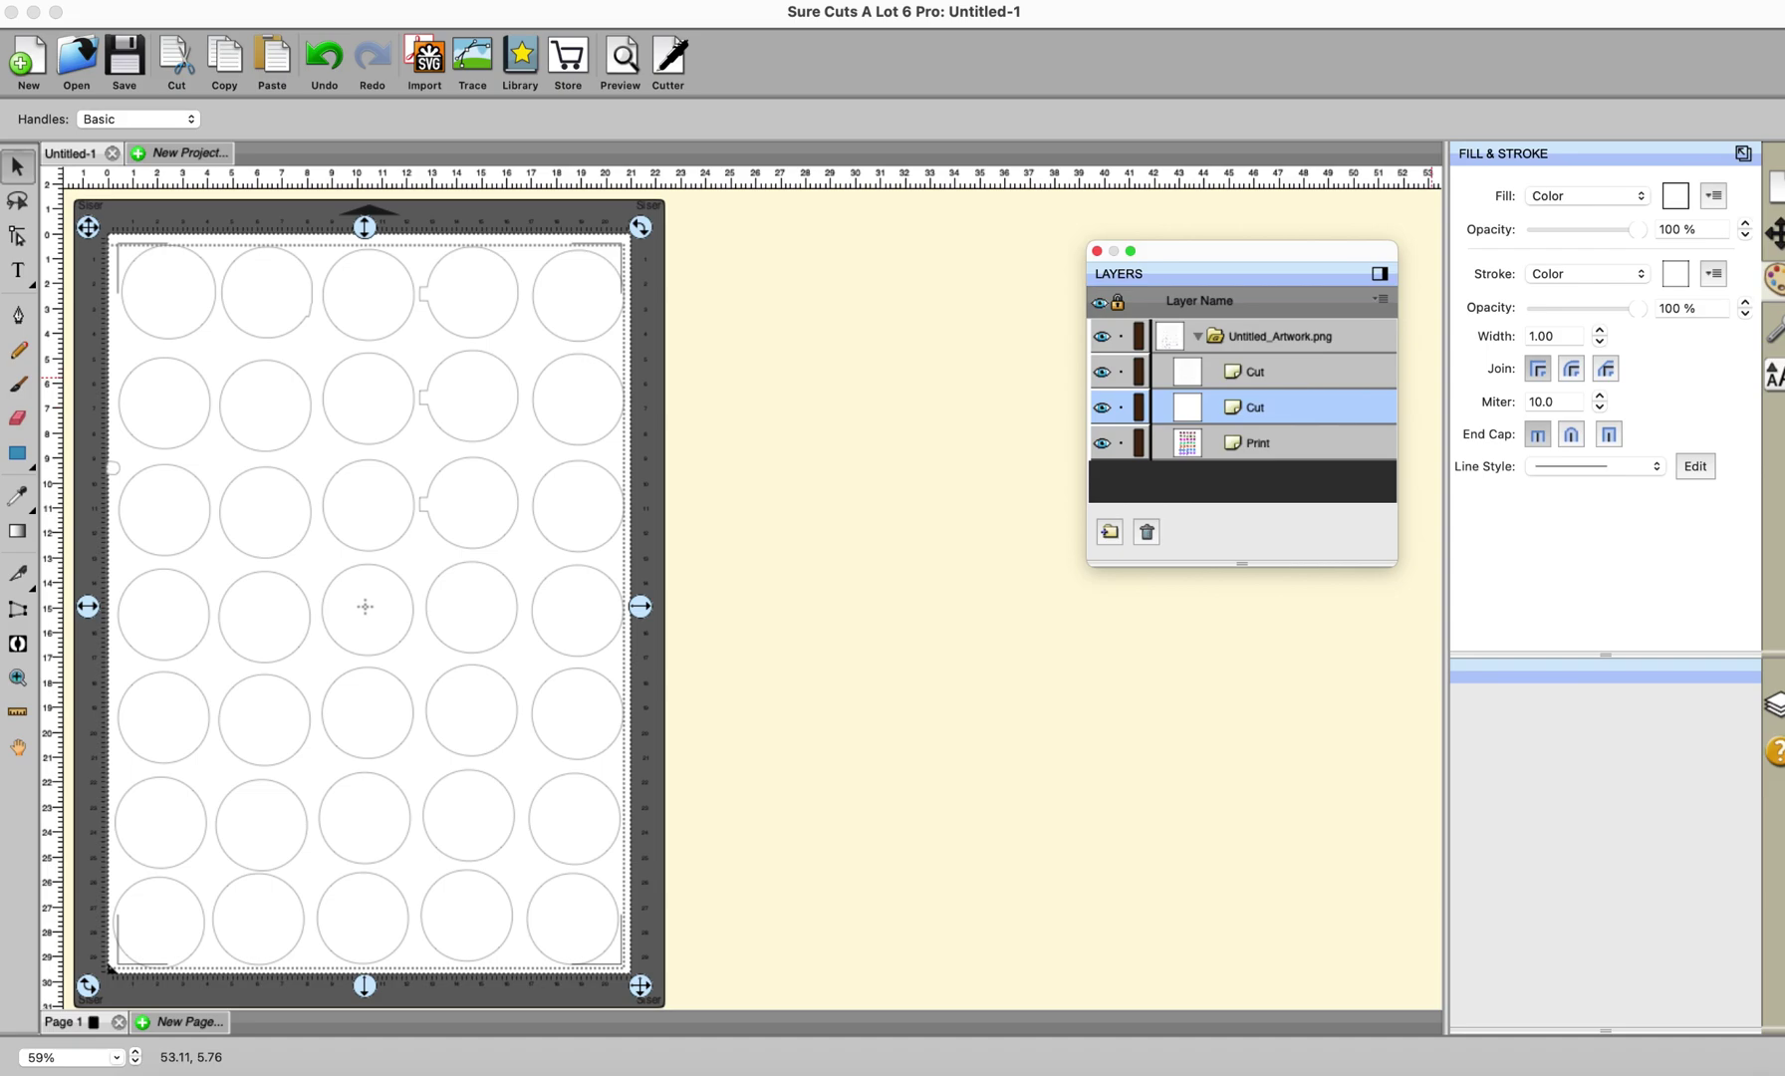
pyautogui.click(1776, 324)
pyautogui.click(1248, 403)
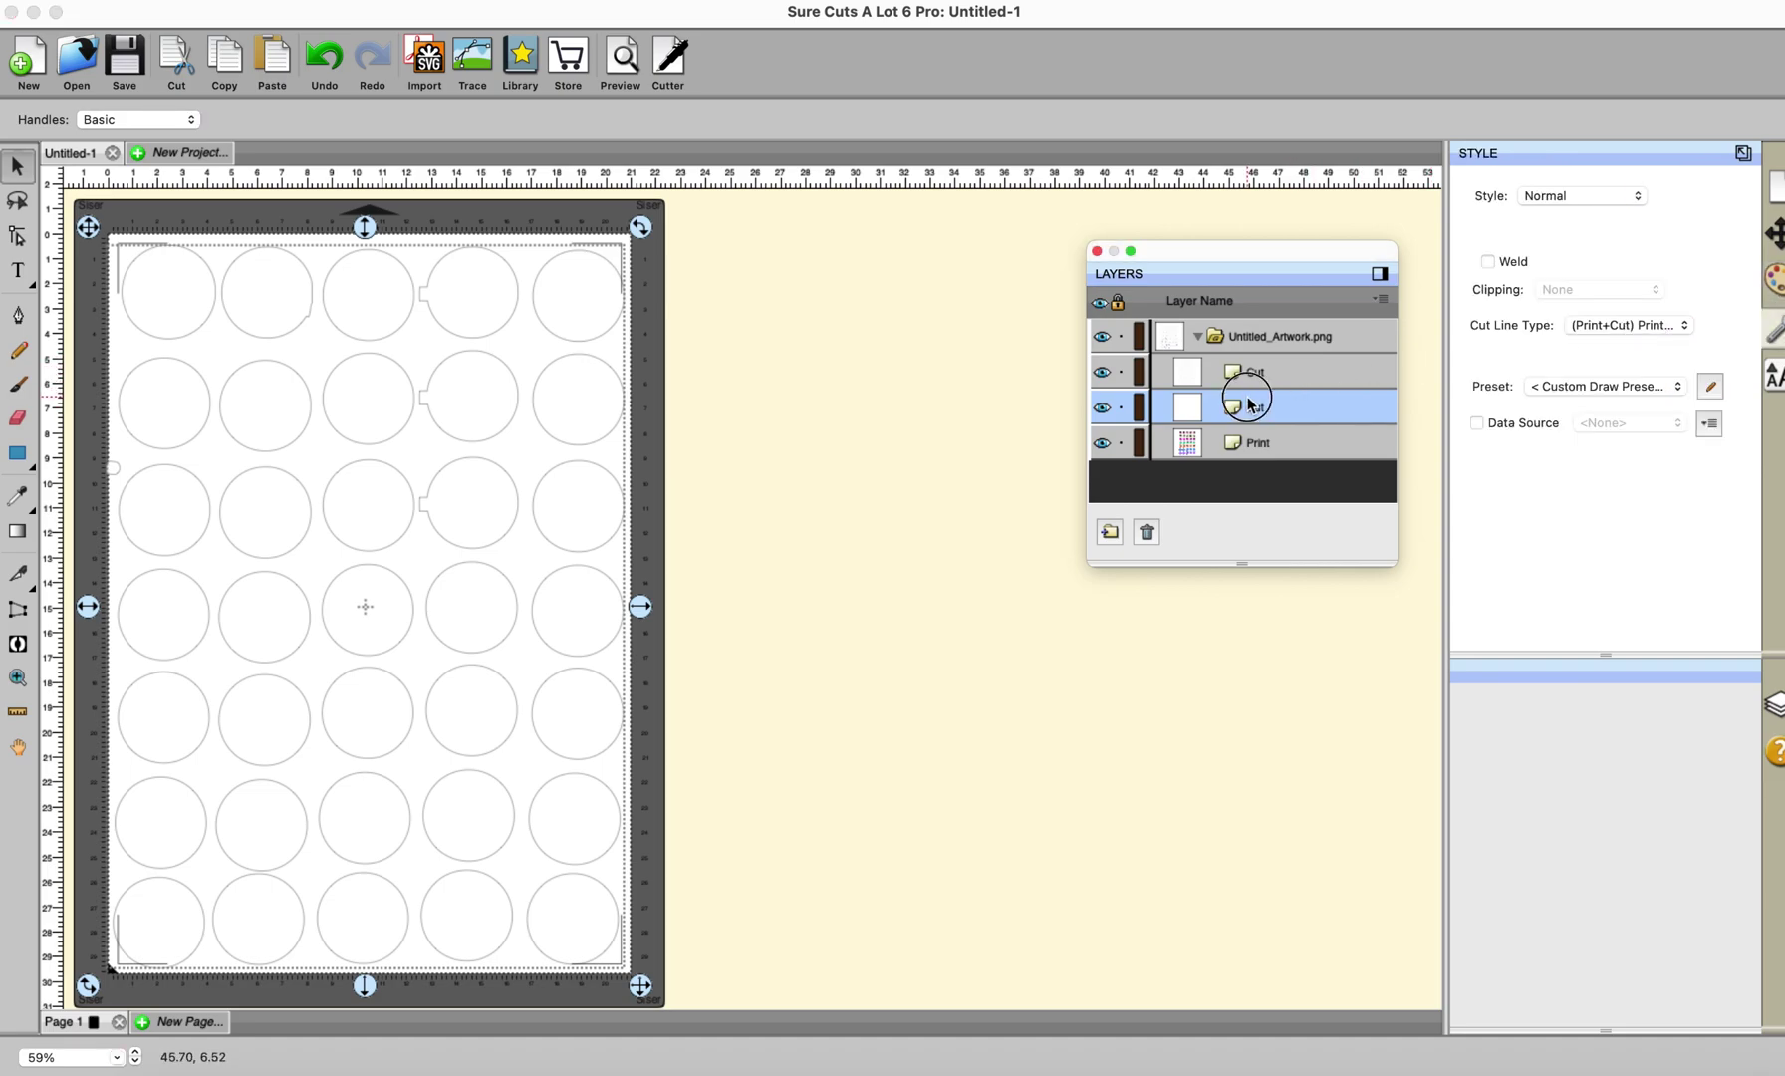
pyautogui.moveTo(1248, 404); pyautogui.dragTo(1252, 450)
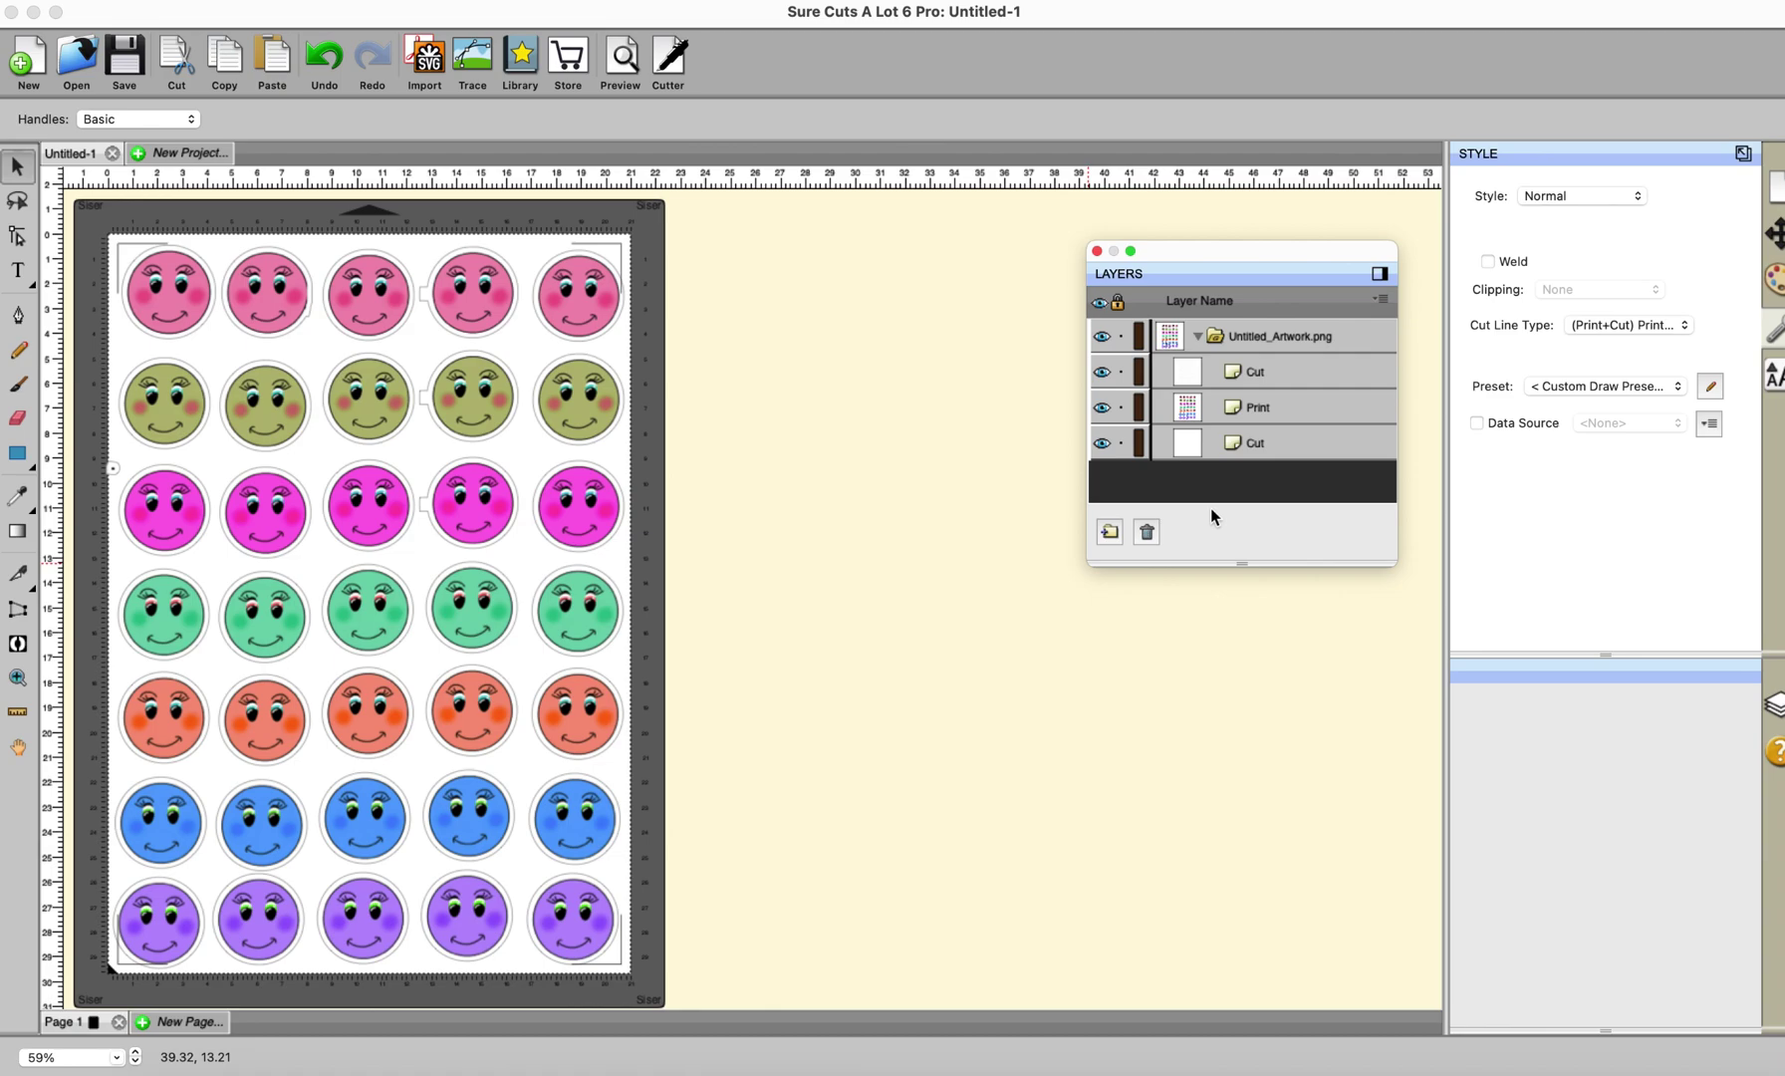
# - Rename the Cut layer beneath Print as Shadow print and the Cut layer above it as Shadow cut
pyautogui.click(1247, 443)
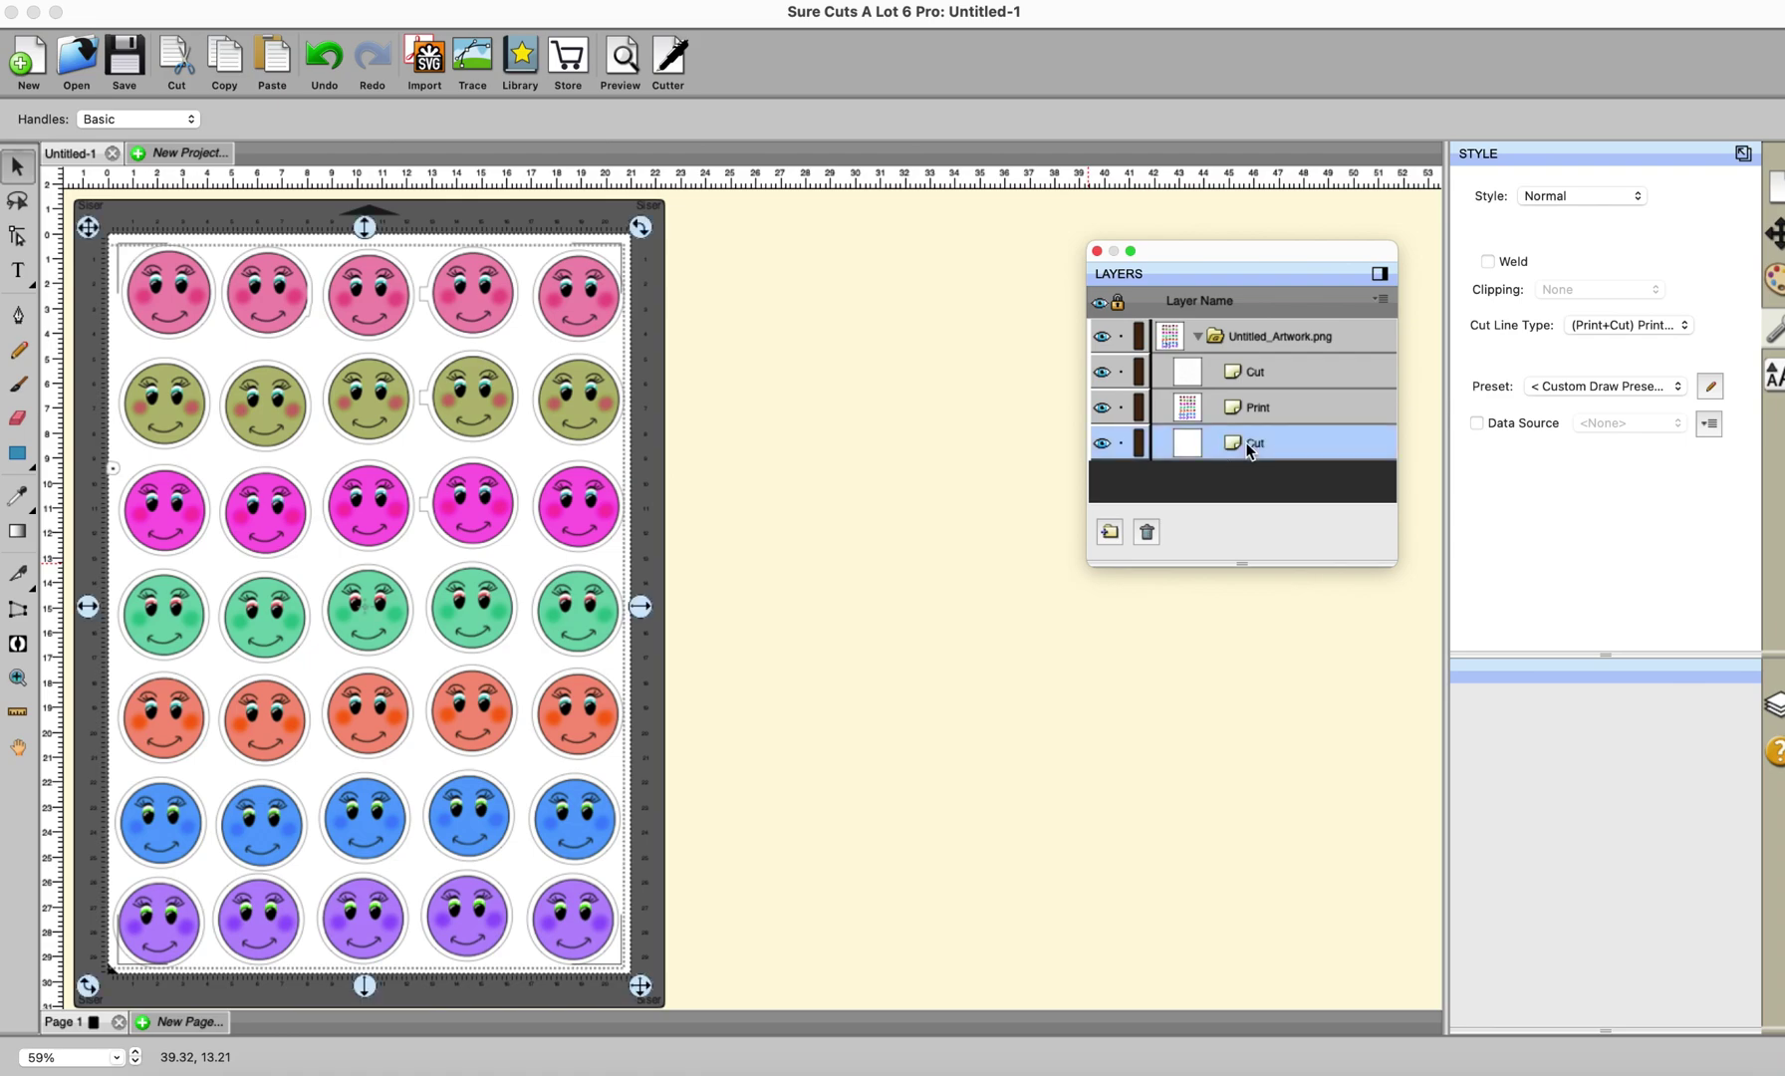
pyautogui.doubleClick(1233, 444)
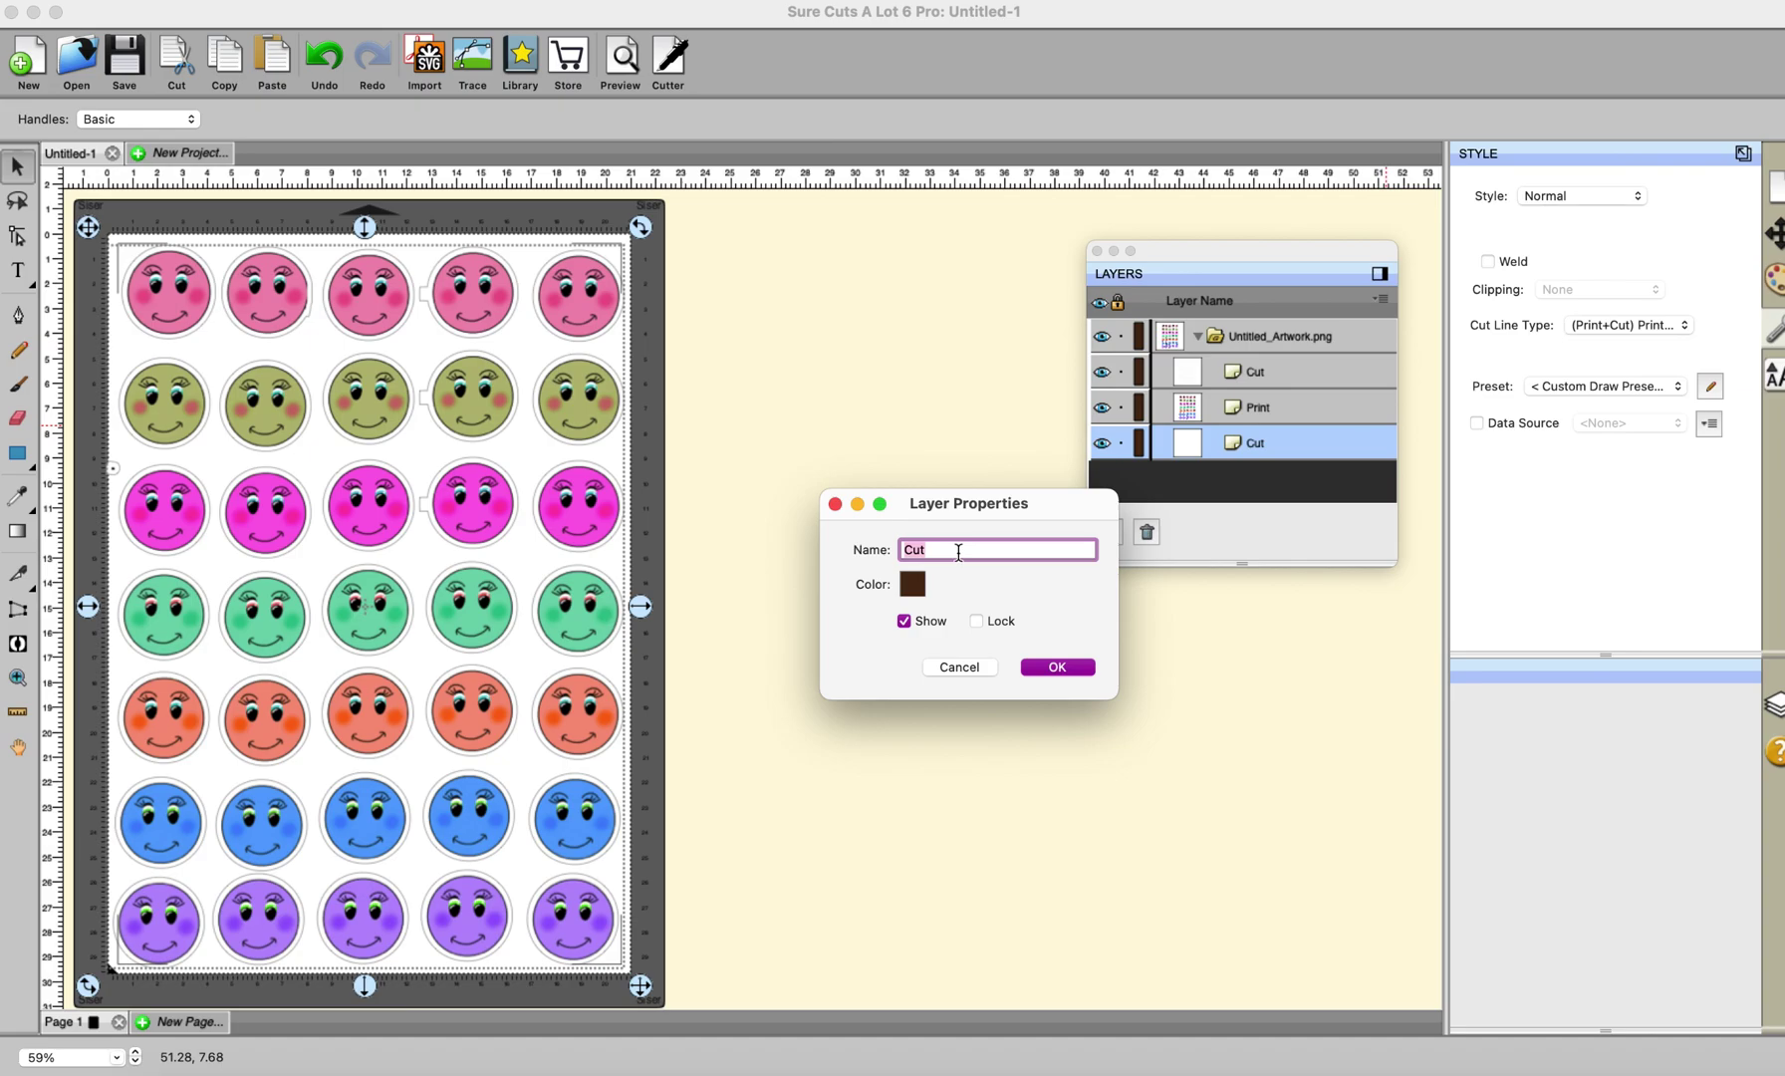
pyautogui.write('Shadow print')
pyautogui.click(1053, 671)
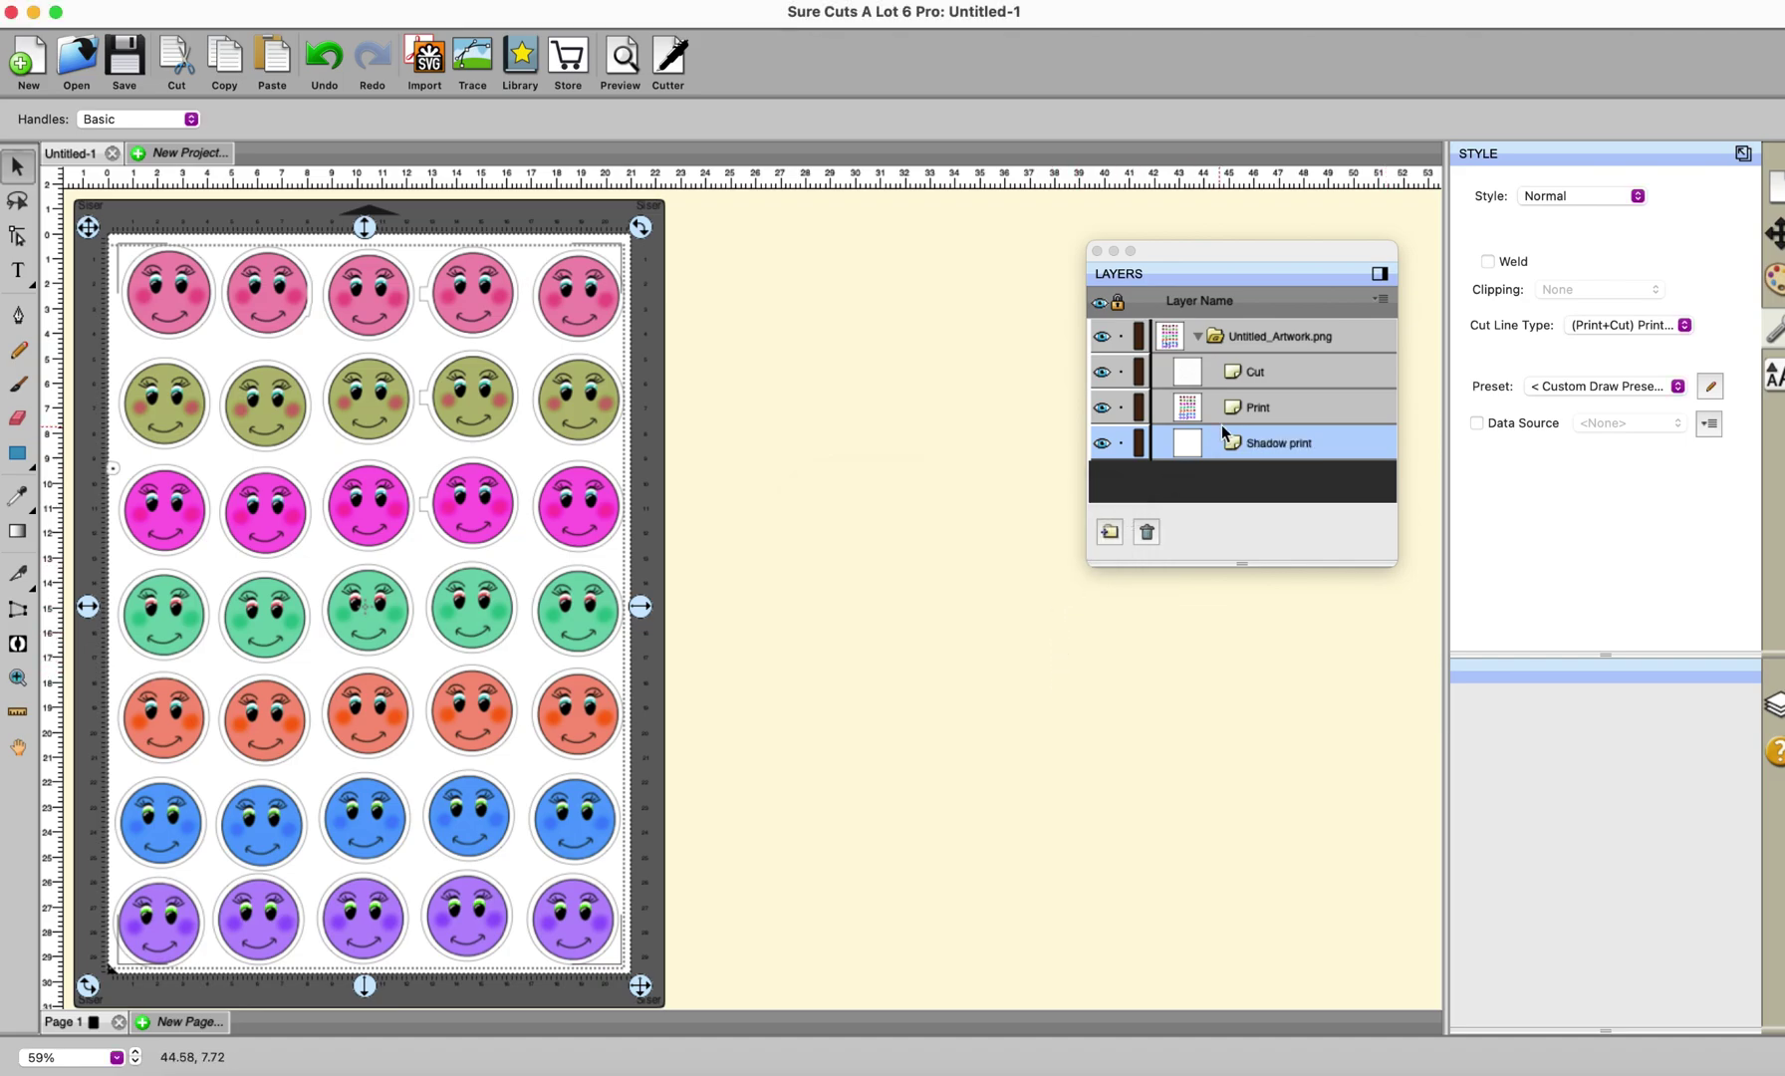
pyautogui.doubleClick(1238, 373)
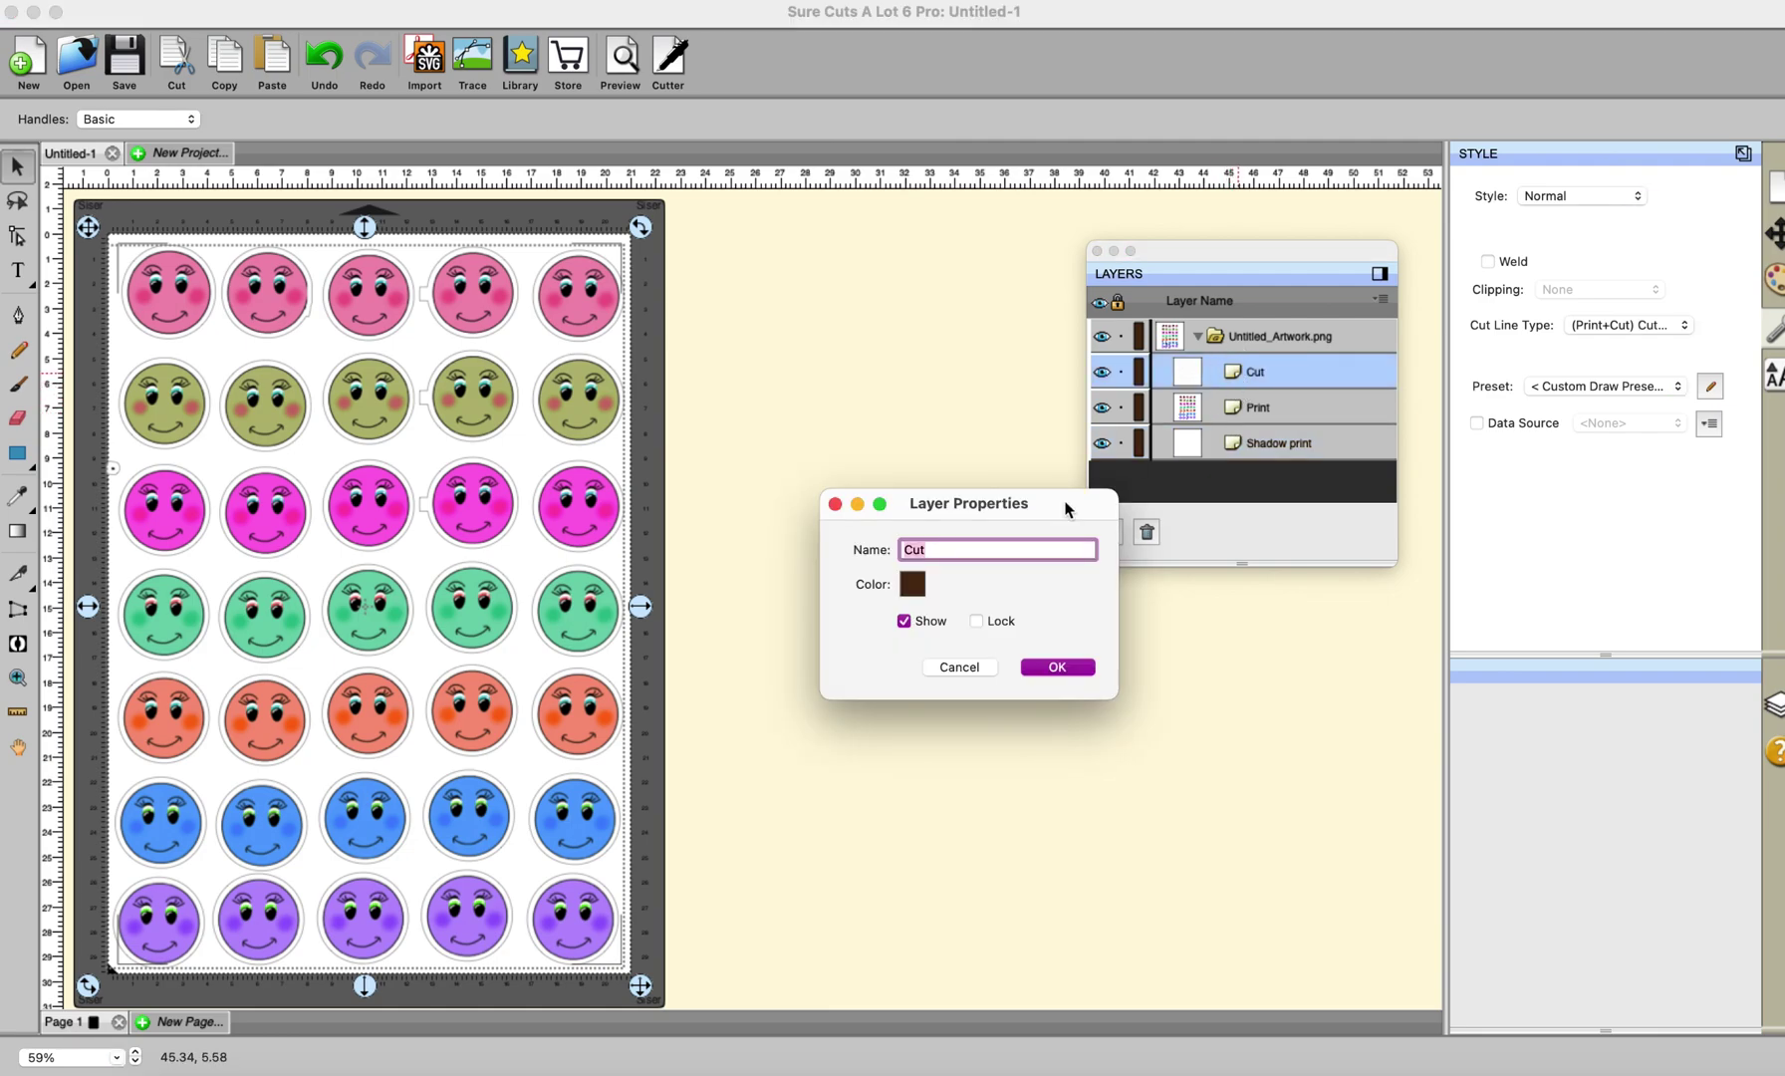
pyautogui.write('Shadow cut')
pyautogui.click(1042, 666)
pyautogui.click(928, 626)
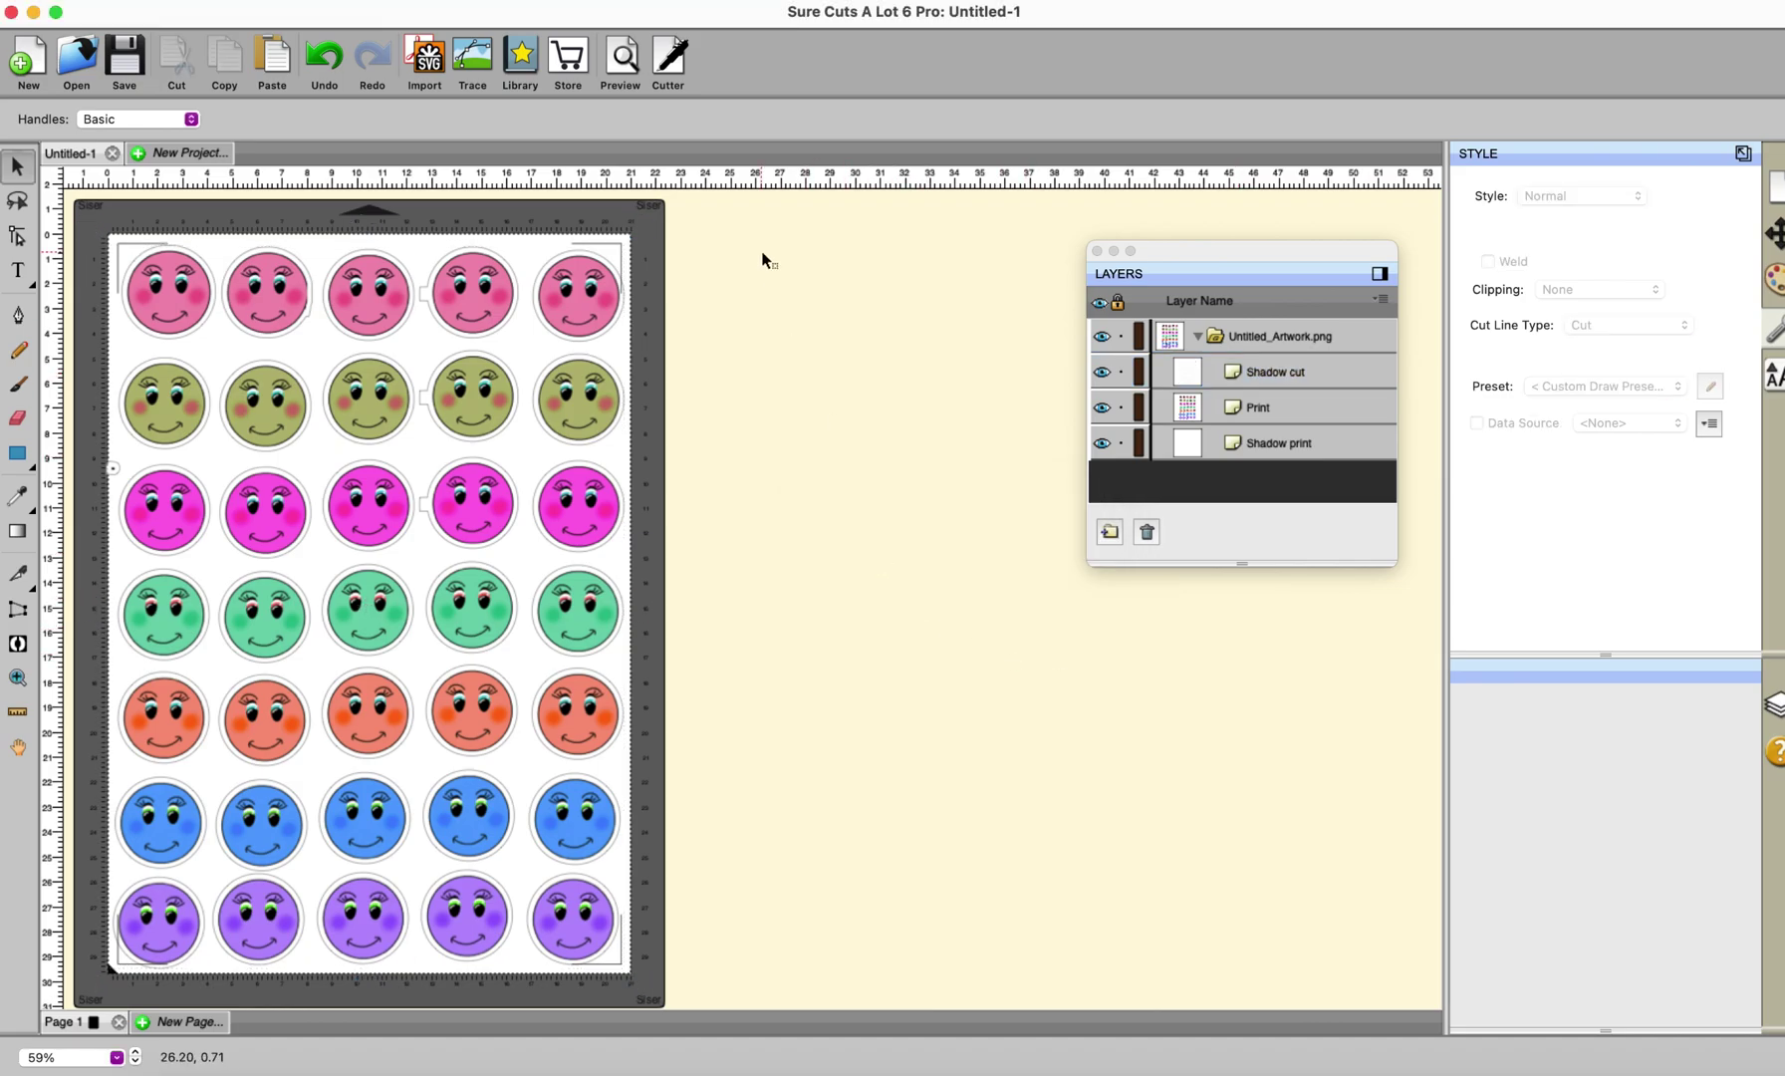
# - Preview the sticker sheet with cut lines and printable artwork together, the printable artwork without cut lines, and the cut lines without artwork
pyautogui.click(617, 58)
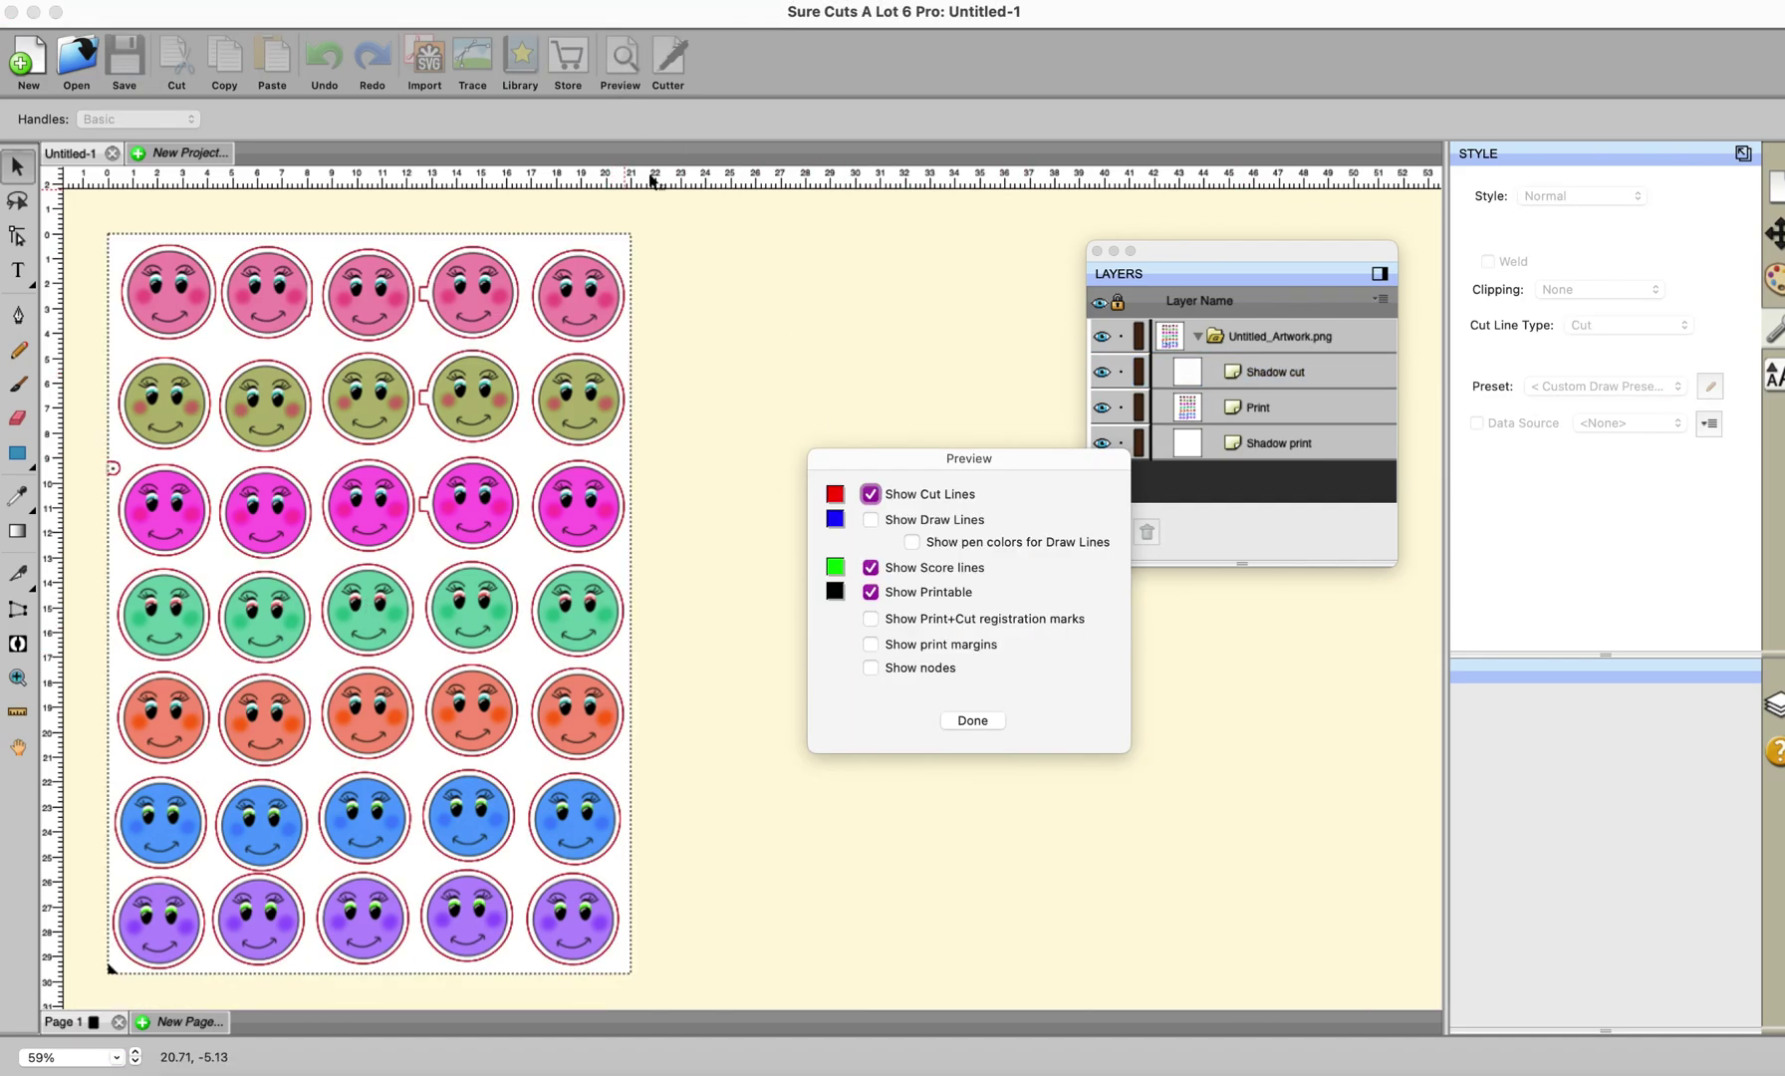
pyautogui.click(870, 495)
pyautogui.click(554, 402)
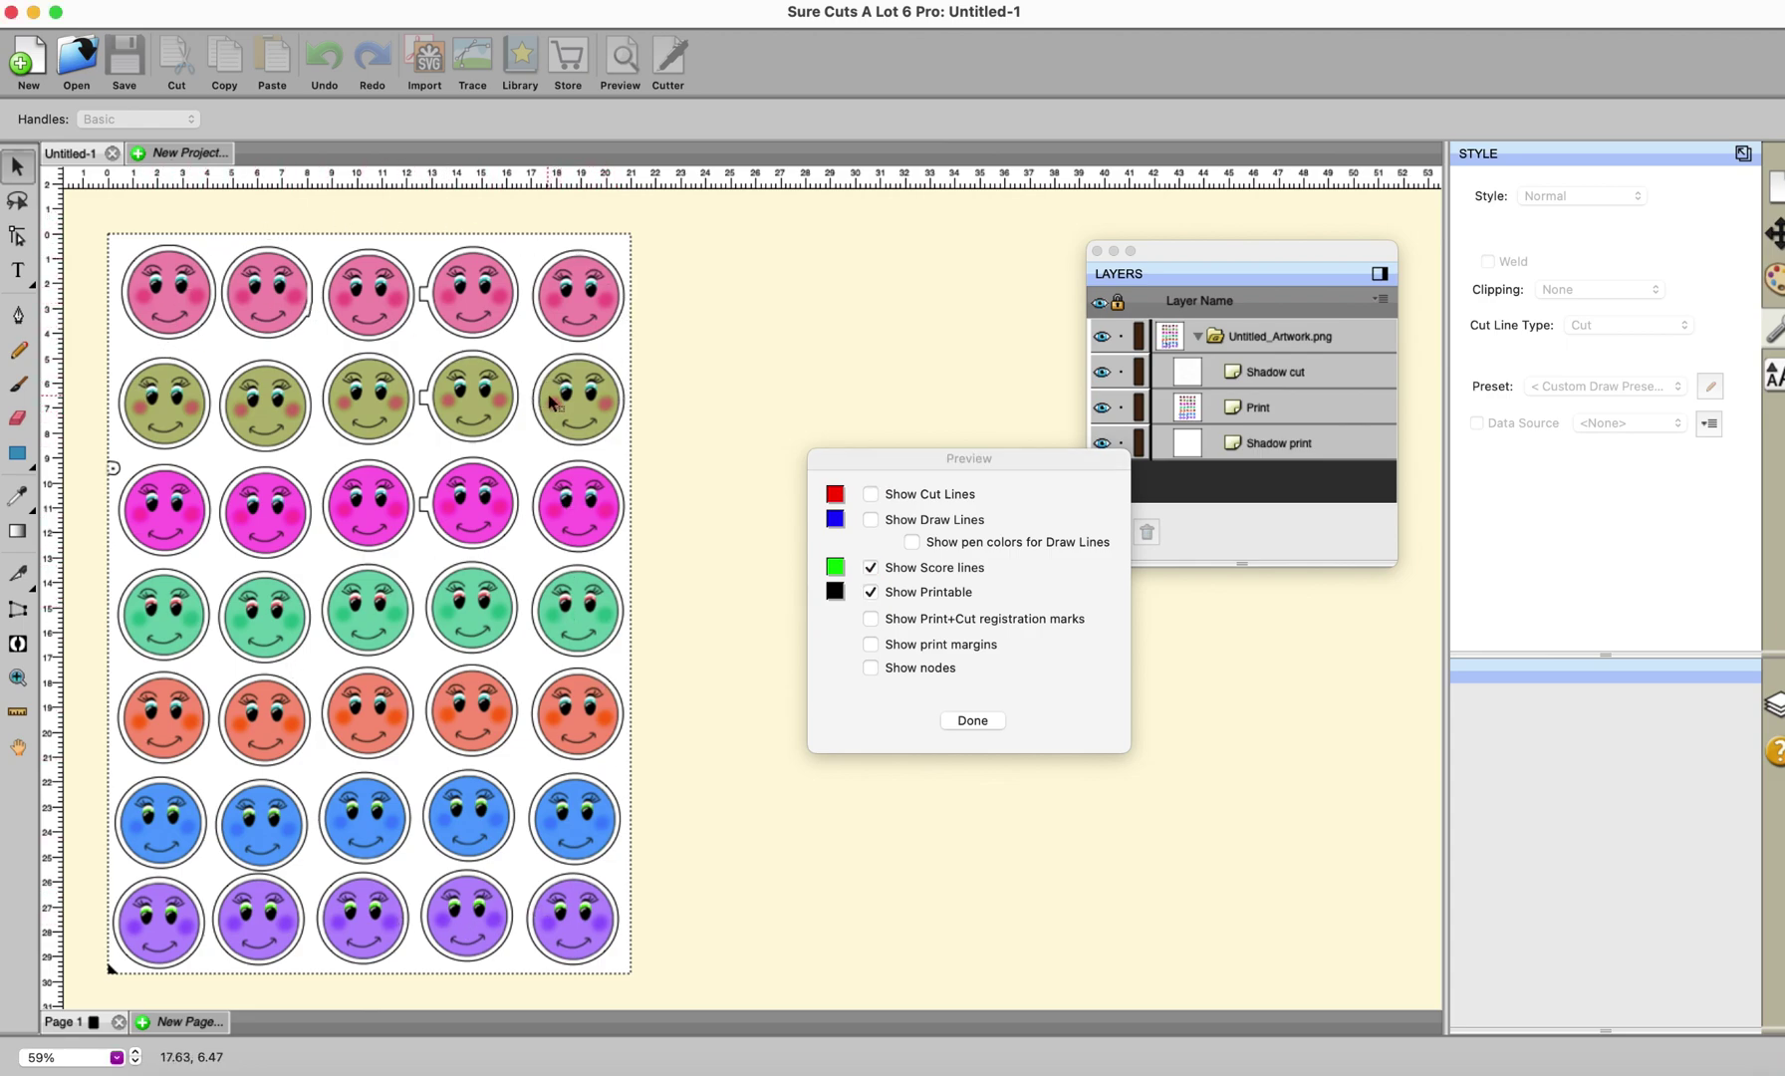
pyautogui.click(871, 591)
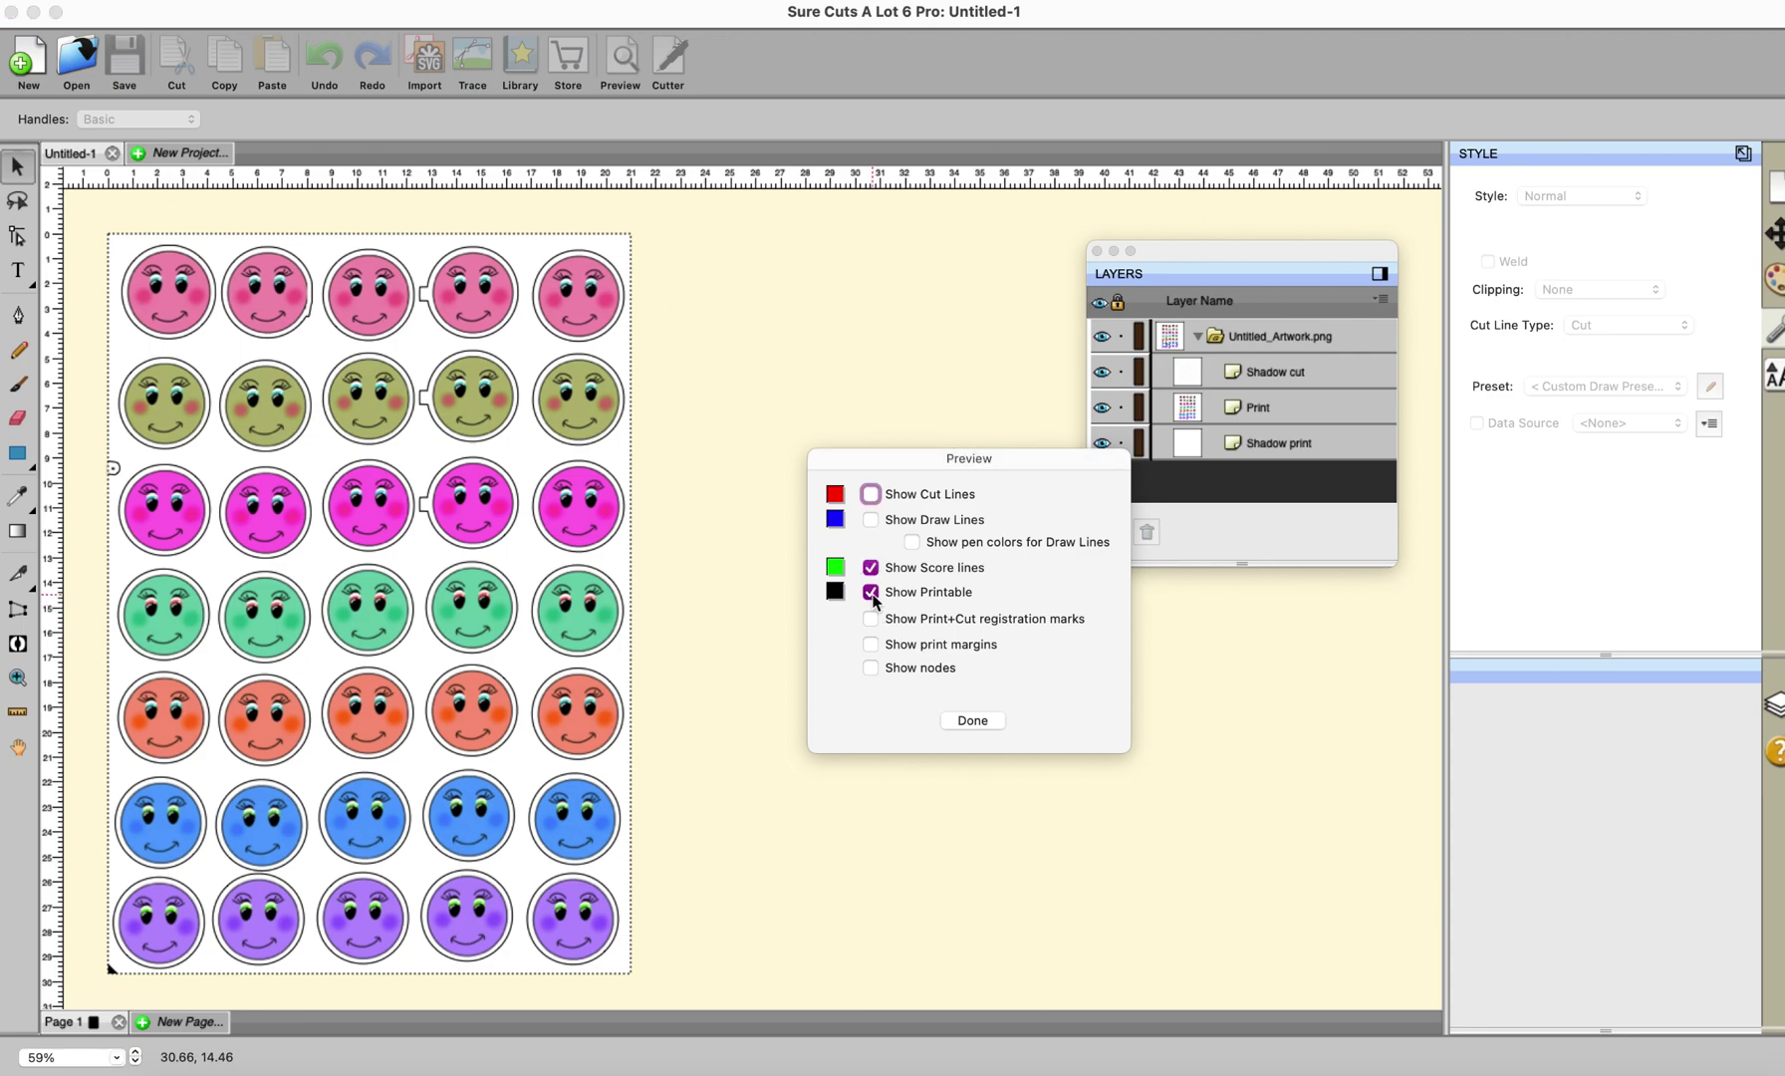
pyautogui.click(871, 494)
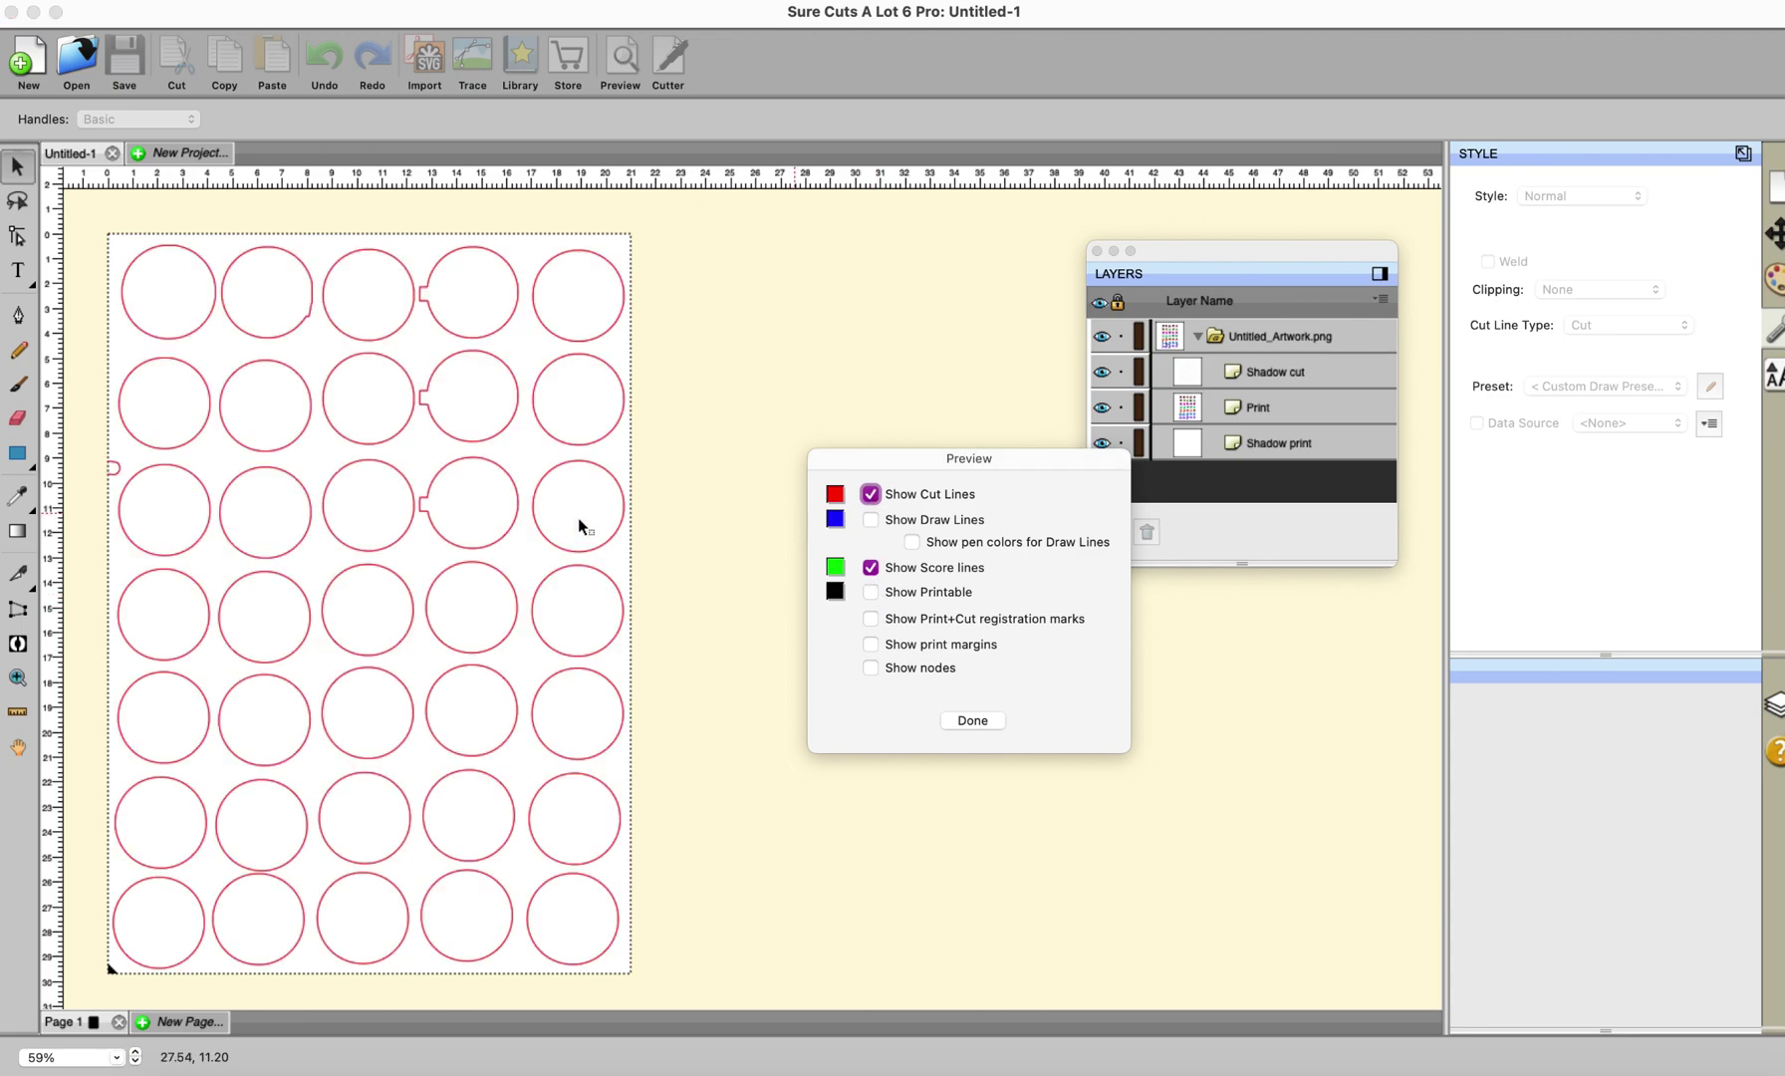
pyautogui.click(978, 719)
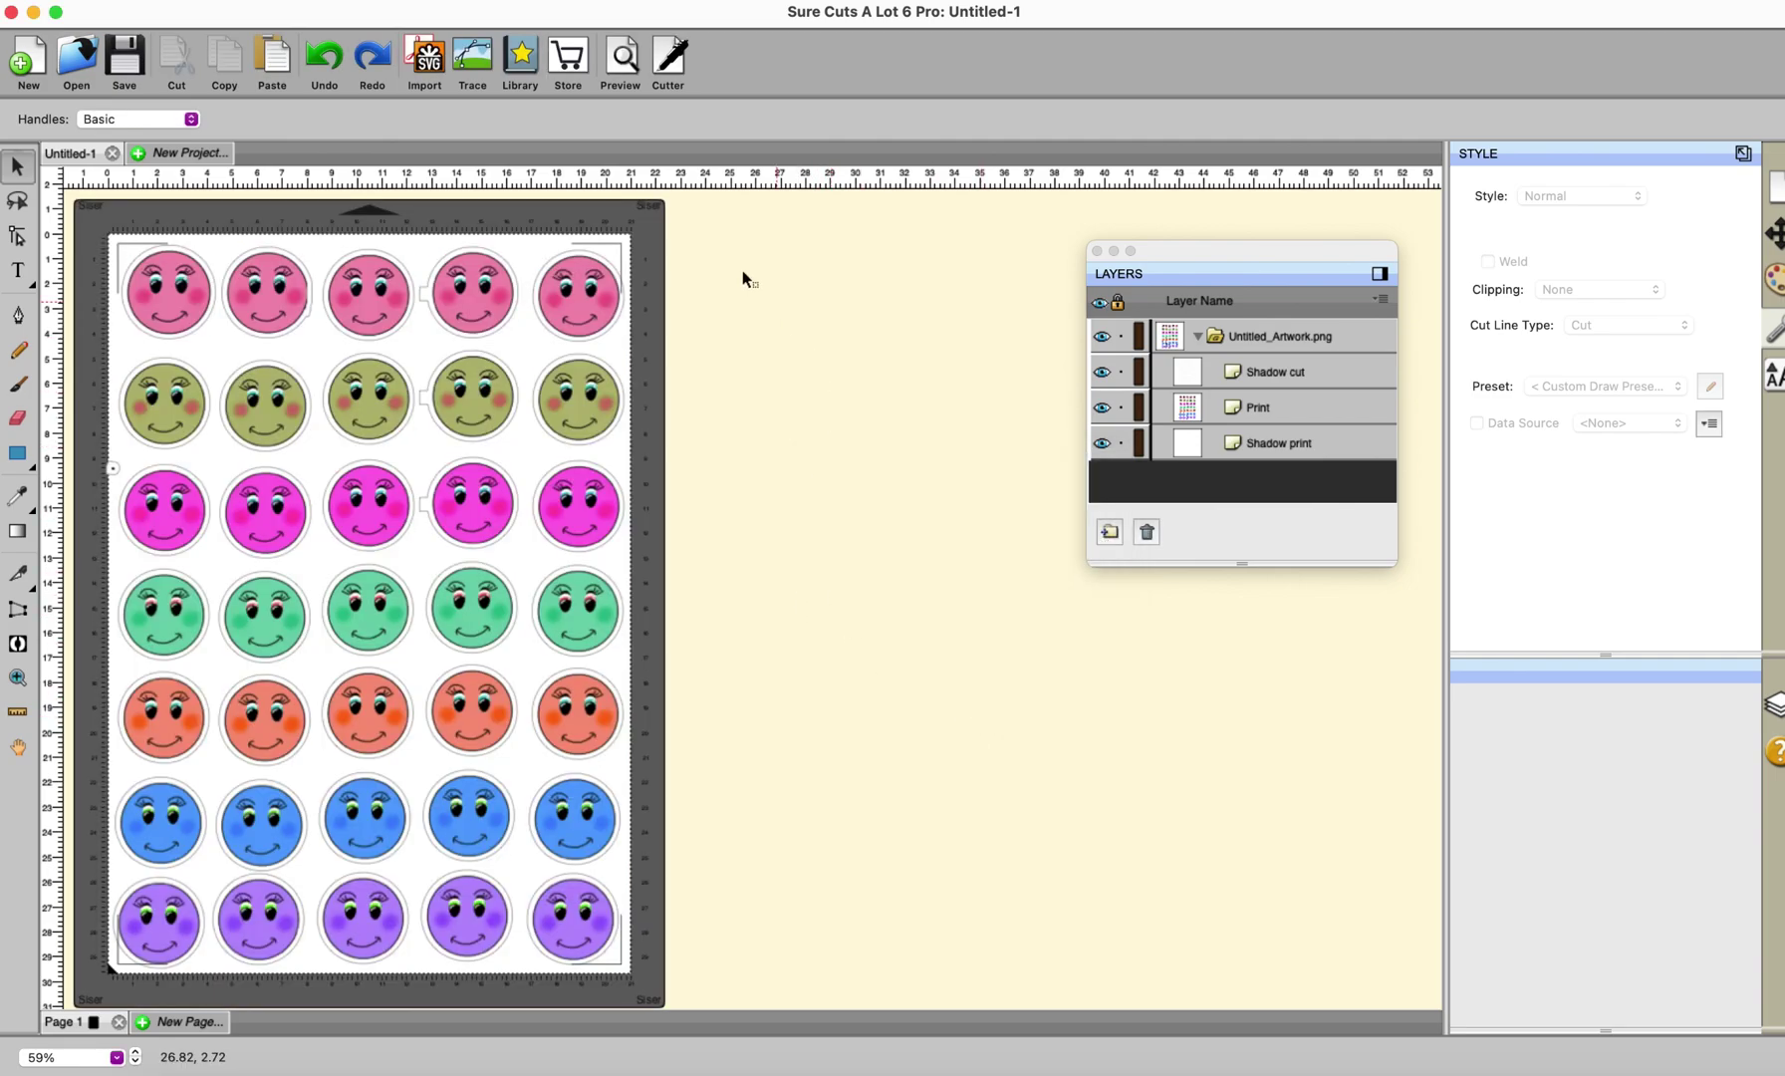
# - Set the cut line type of the Shadow cut layer to Score
pyautogui.click(1269, 370)
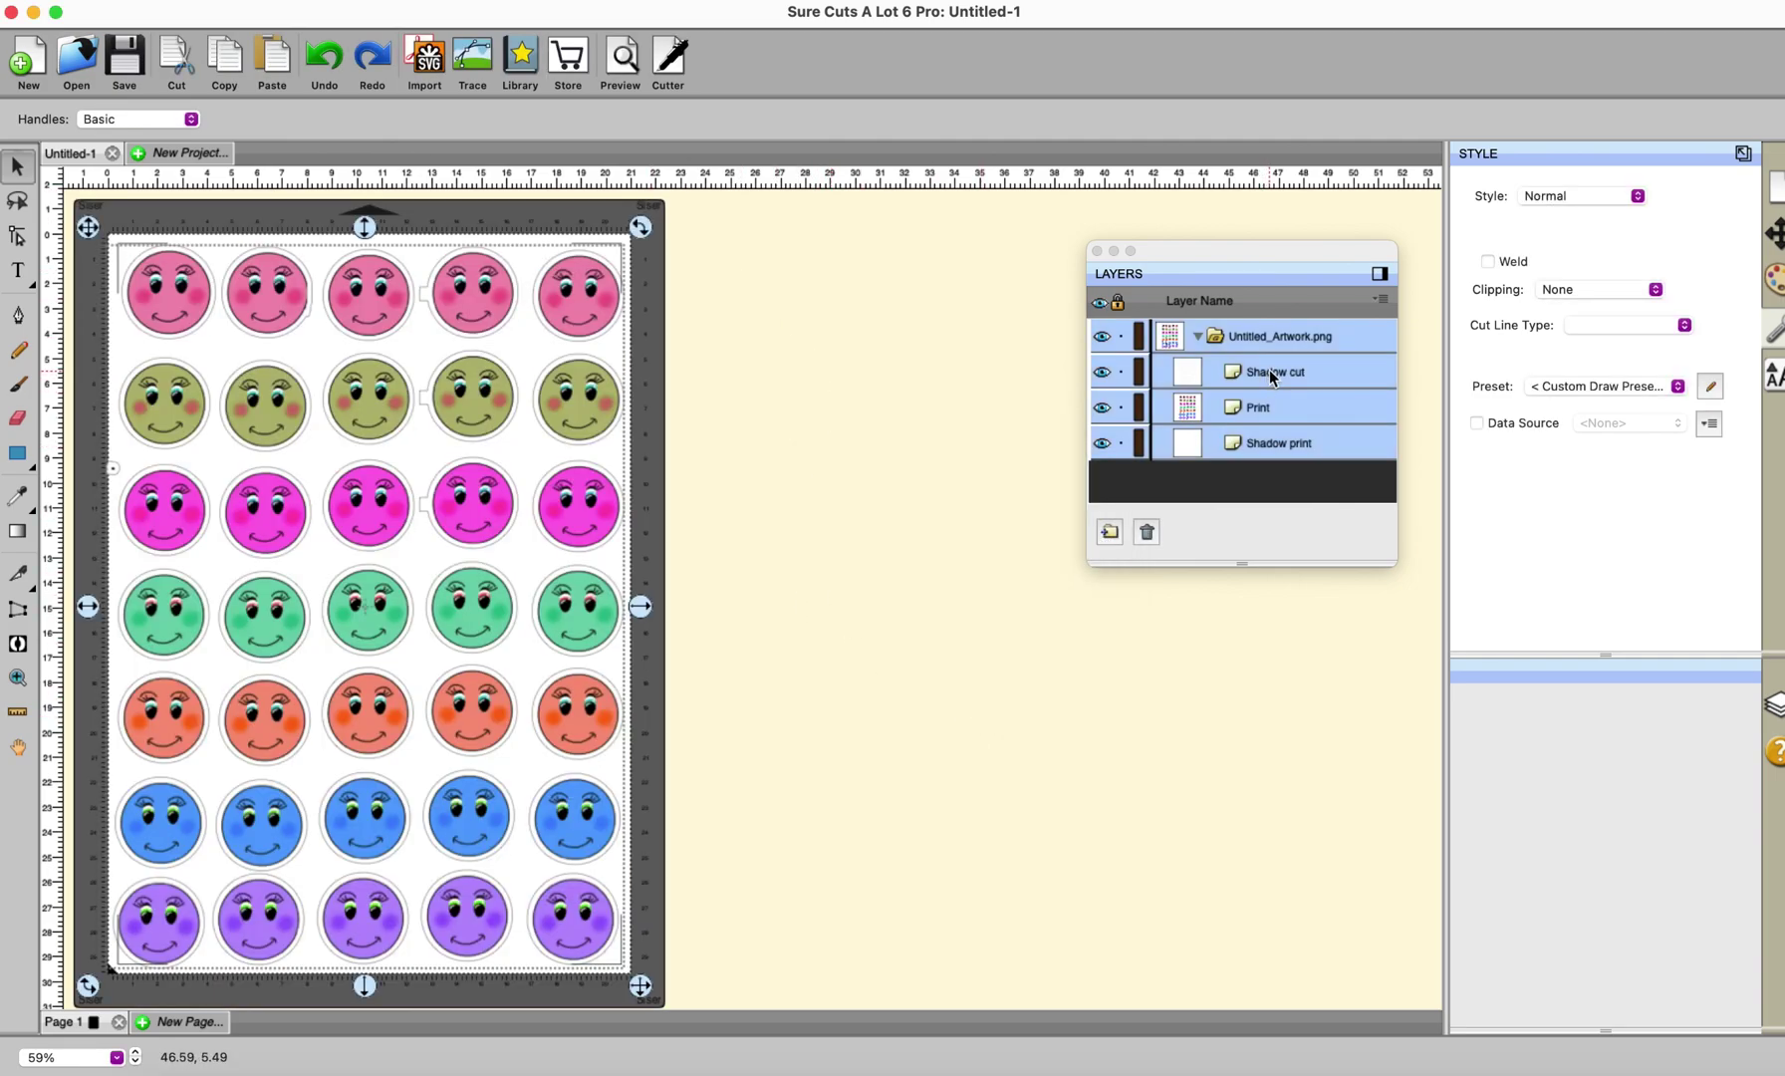
pyautogui.click(1685, 324)
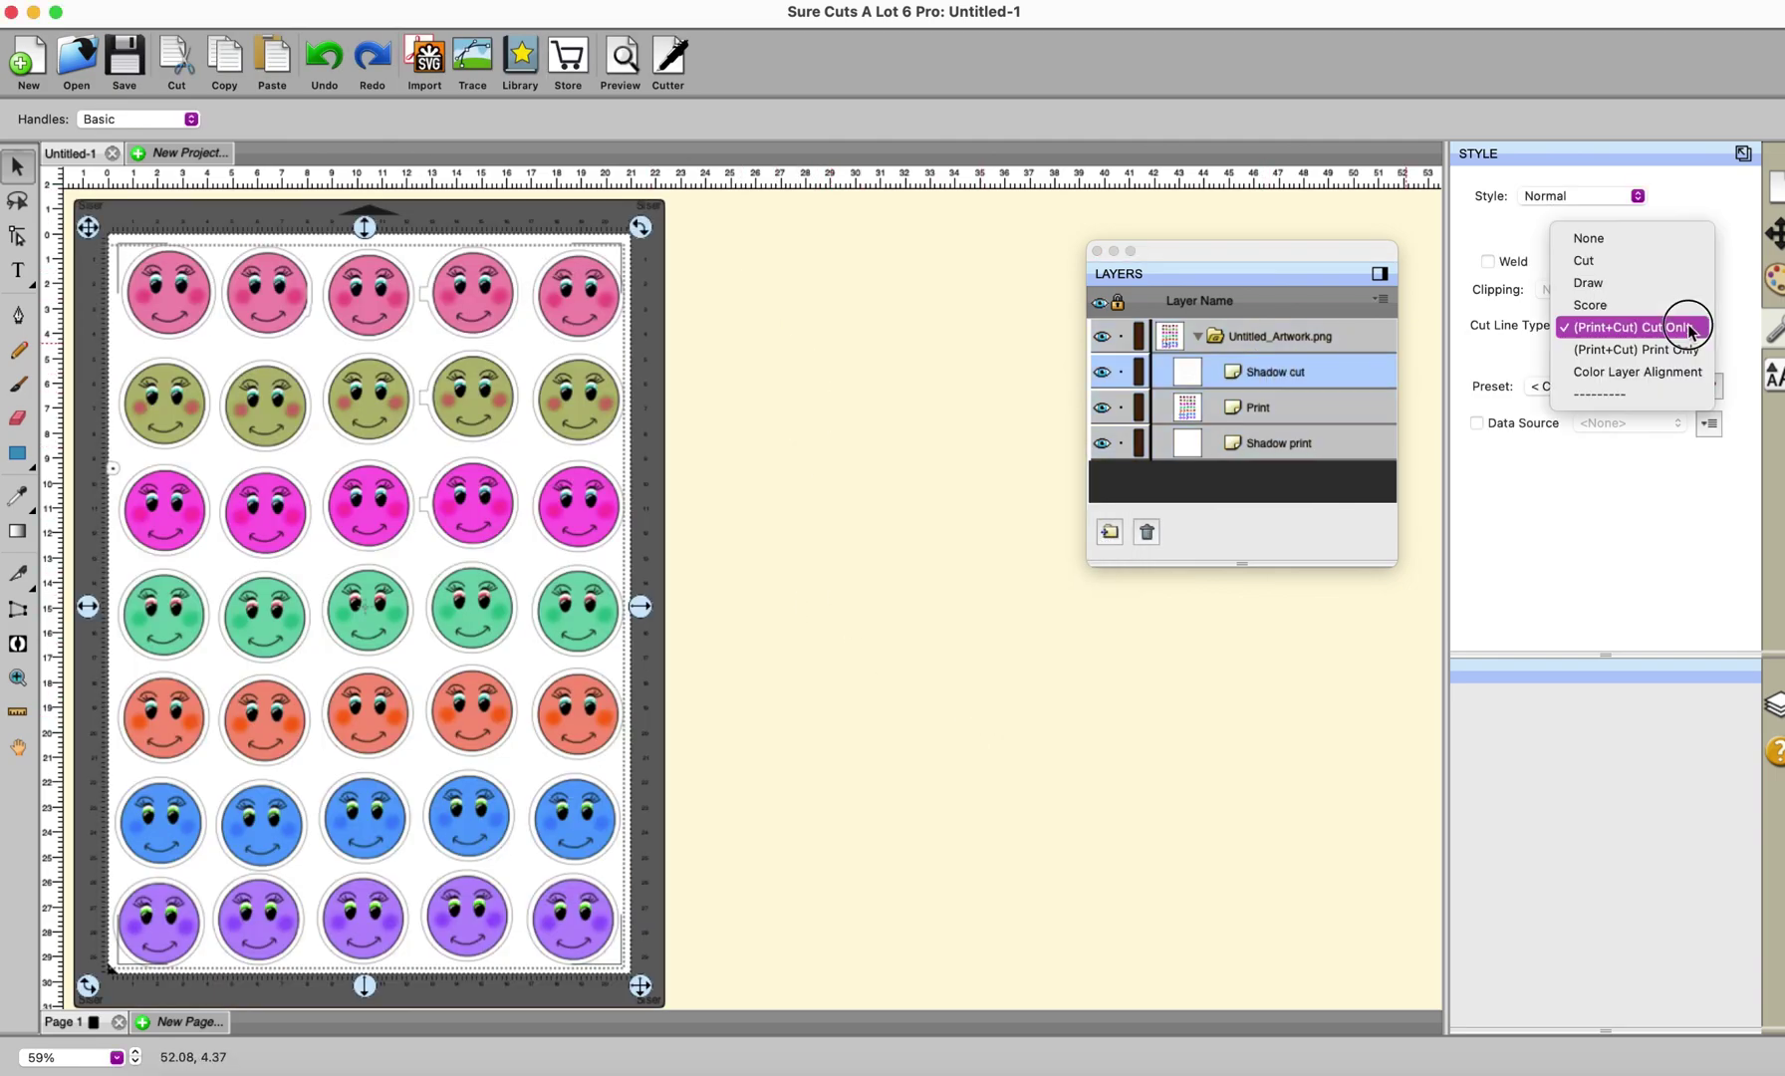
pyautogui.click(1619, 307)
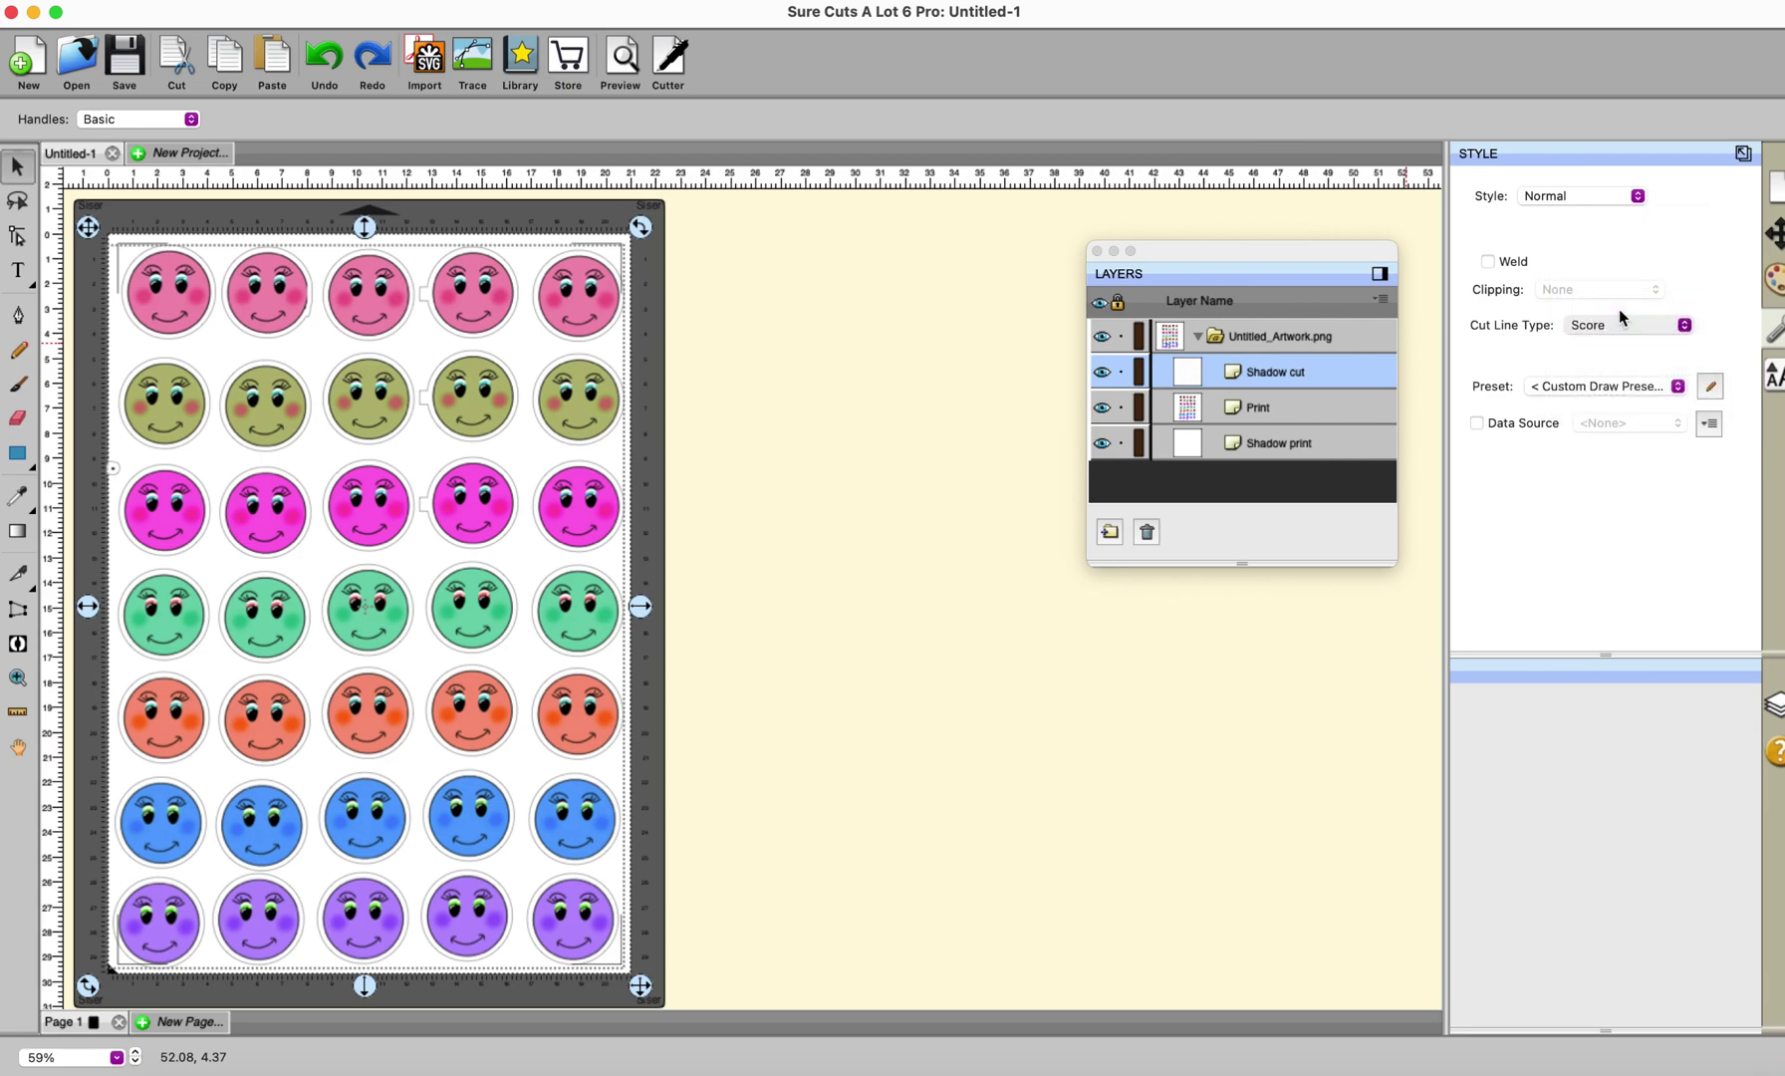
pyautogui.click(856, 476)
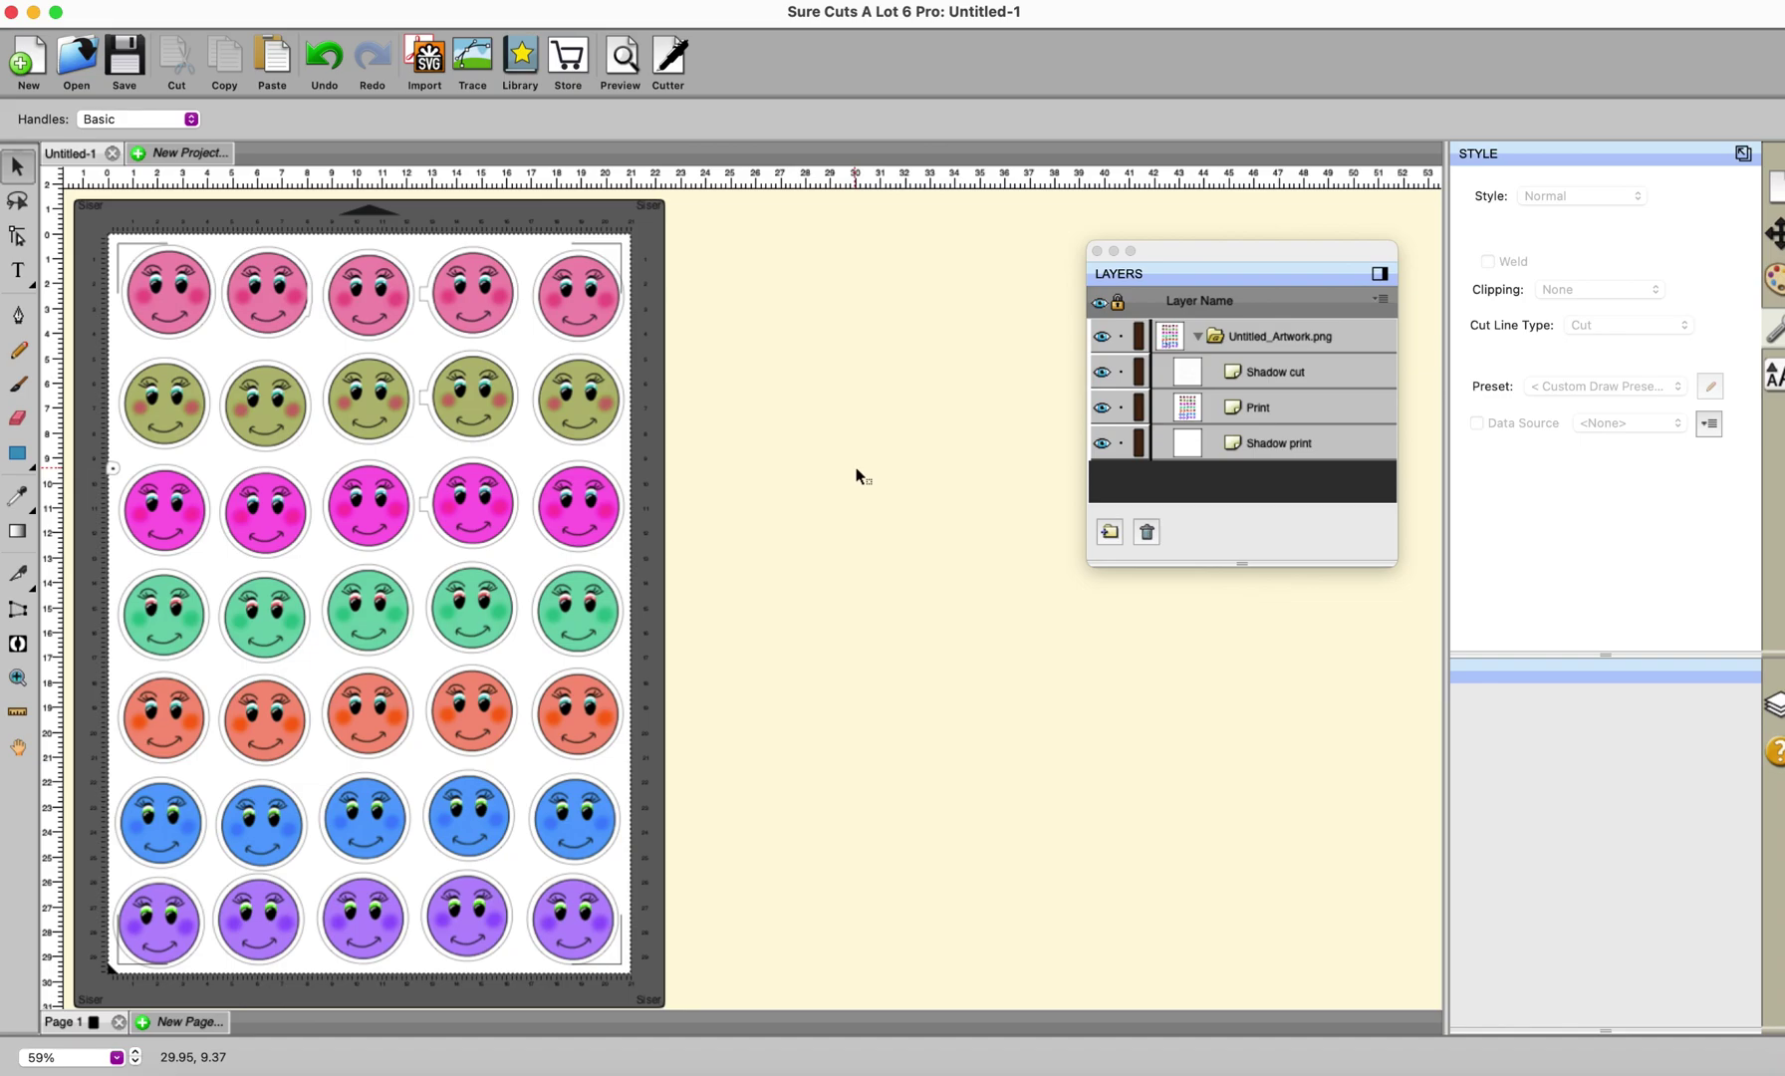
# - Place Untitled_Artwork.jpg from Downloads on the page and move its layer beneath Shadow print, behind the stickers
pyautogui.press('super+z')
pyautogui.click(214, 0)
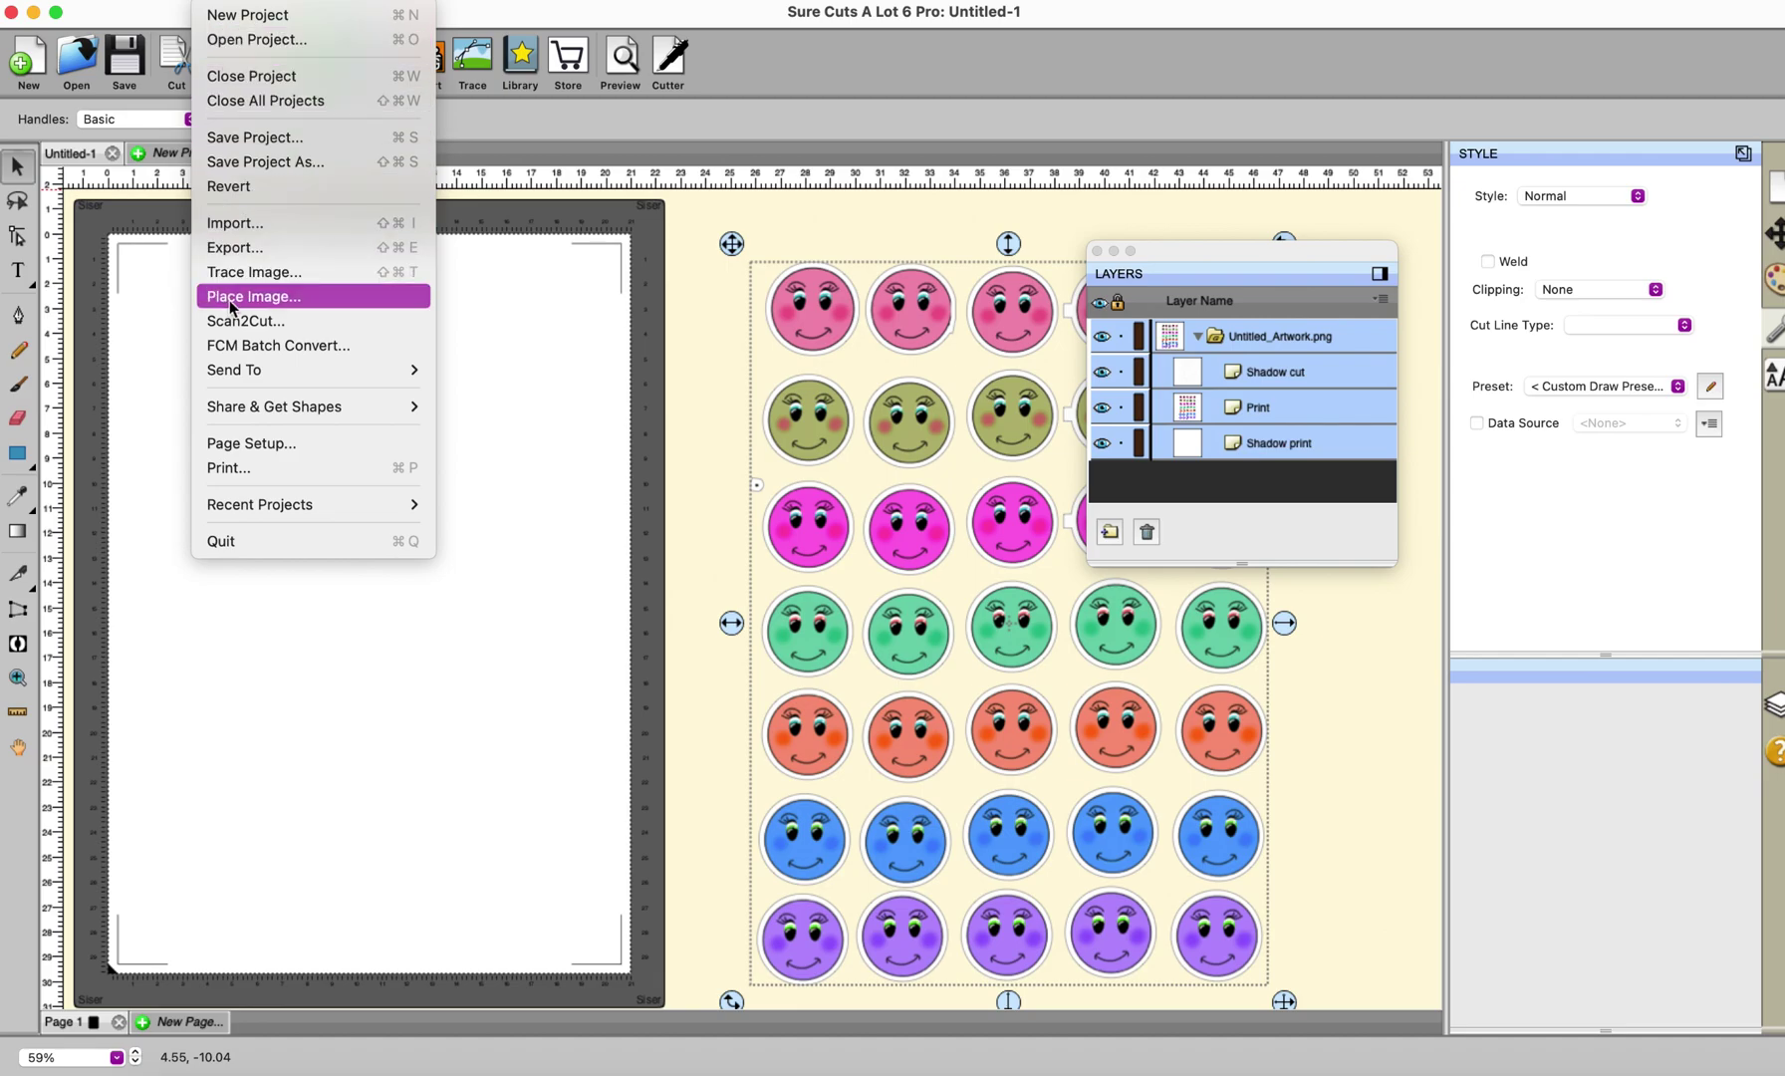
pyautogui.click(239, 295)
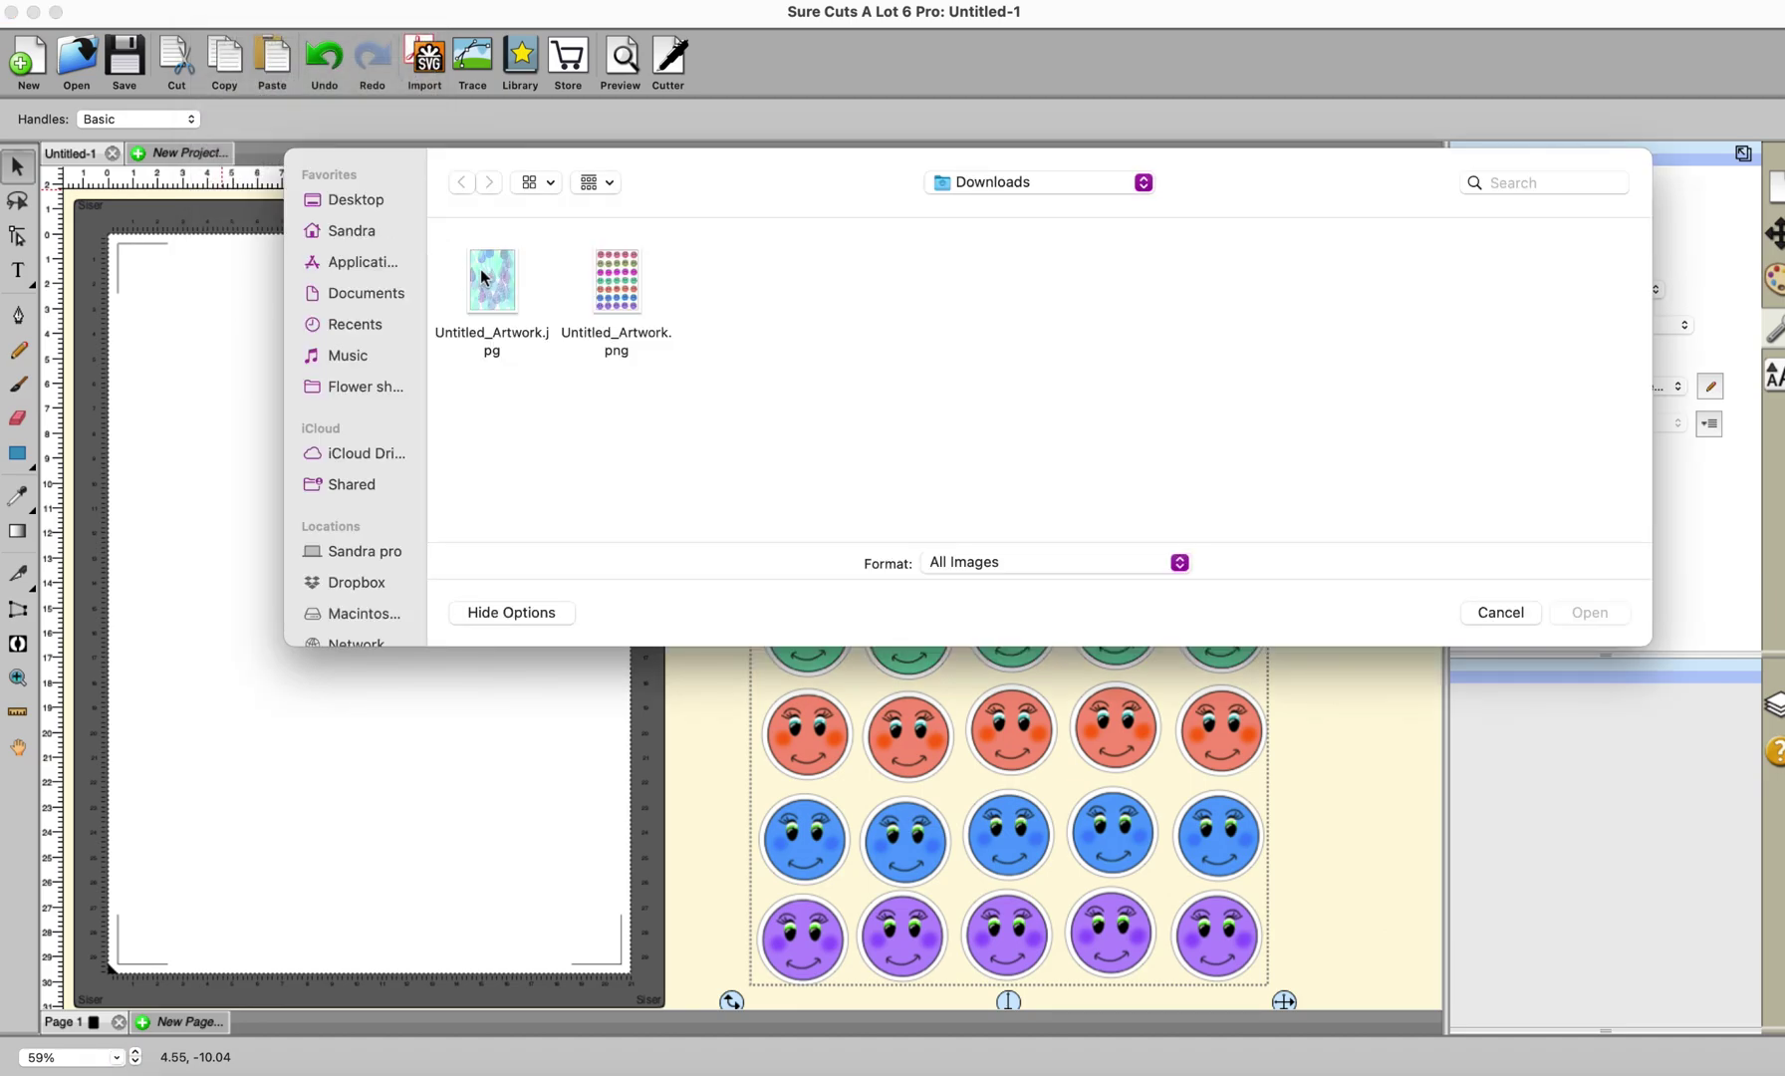
pyautogui.click(495, 281)
pyautogui.click(1590, 612)
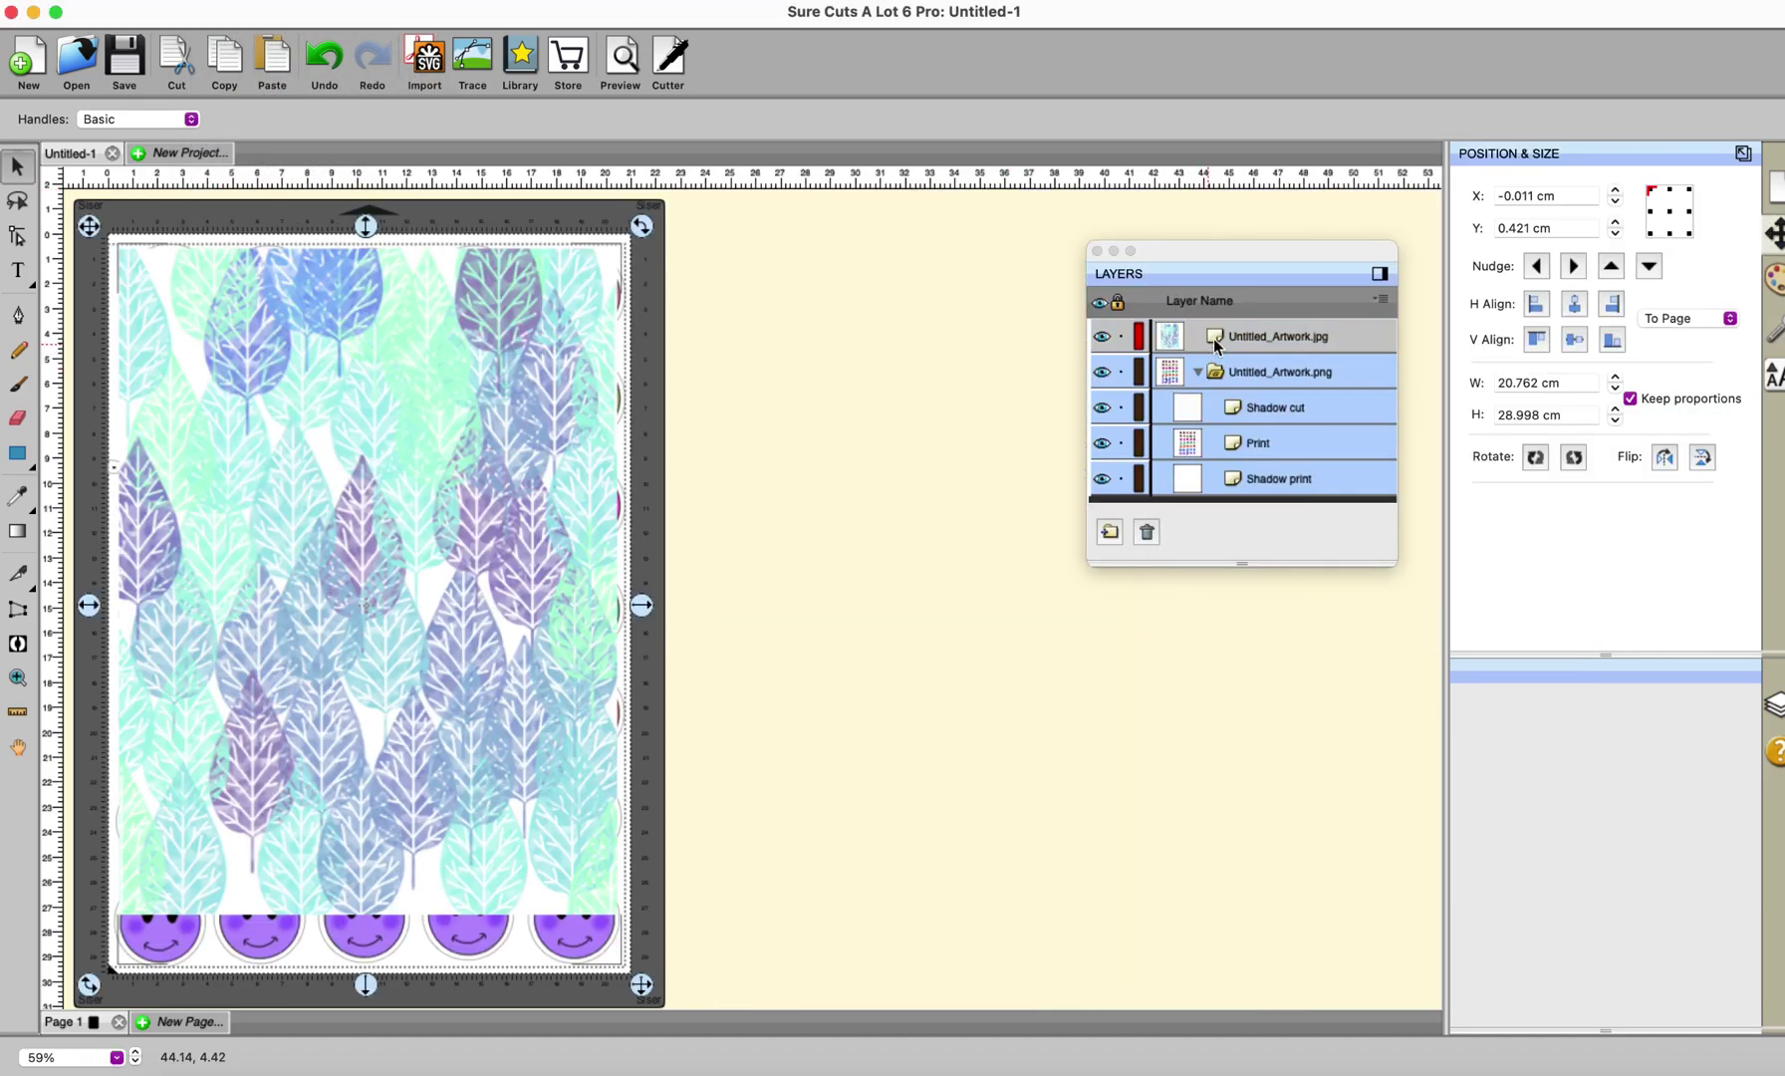
pyautogui.moveTo(1222, 334); pyautogui.dragTo(1243, 498)
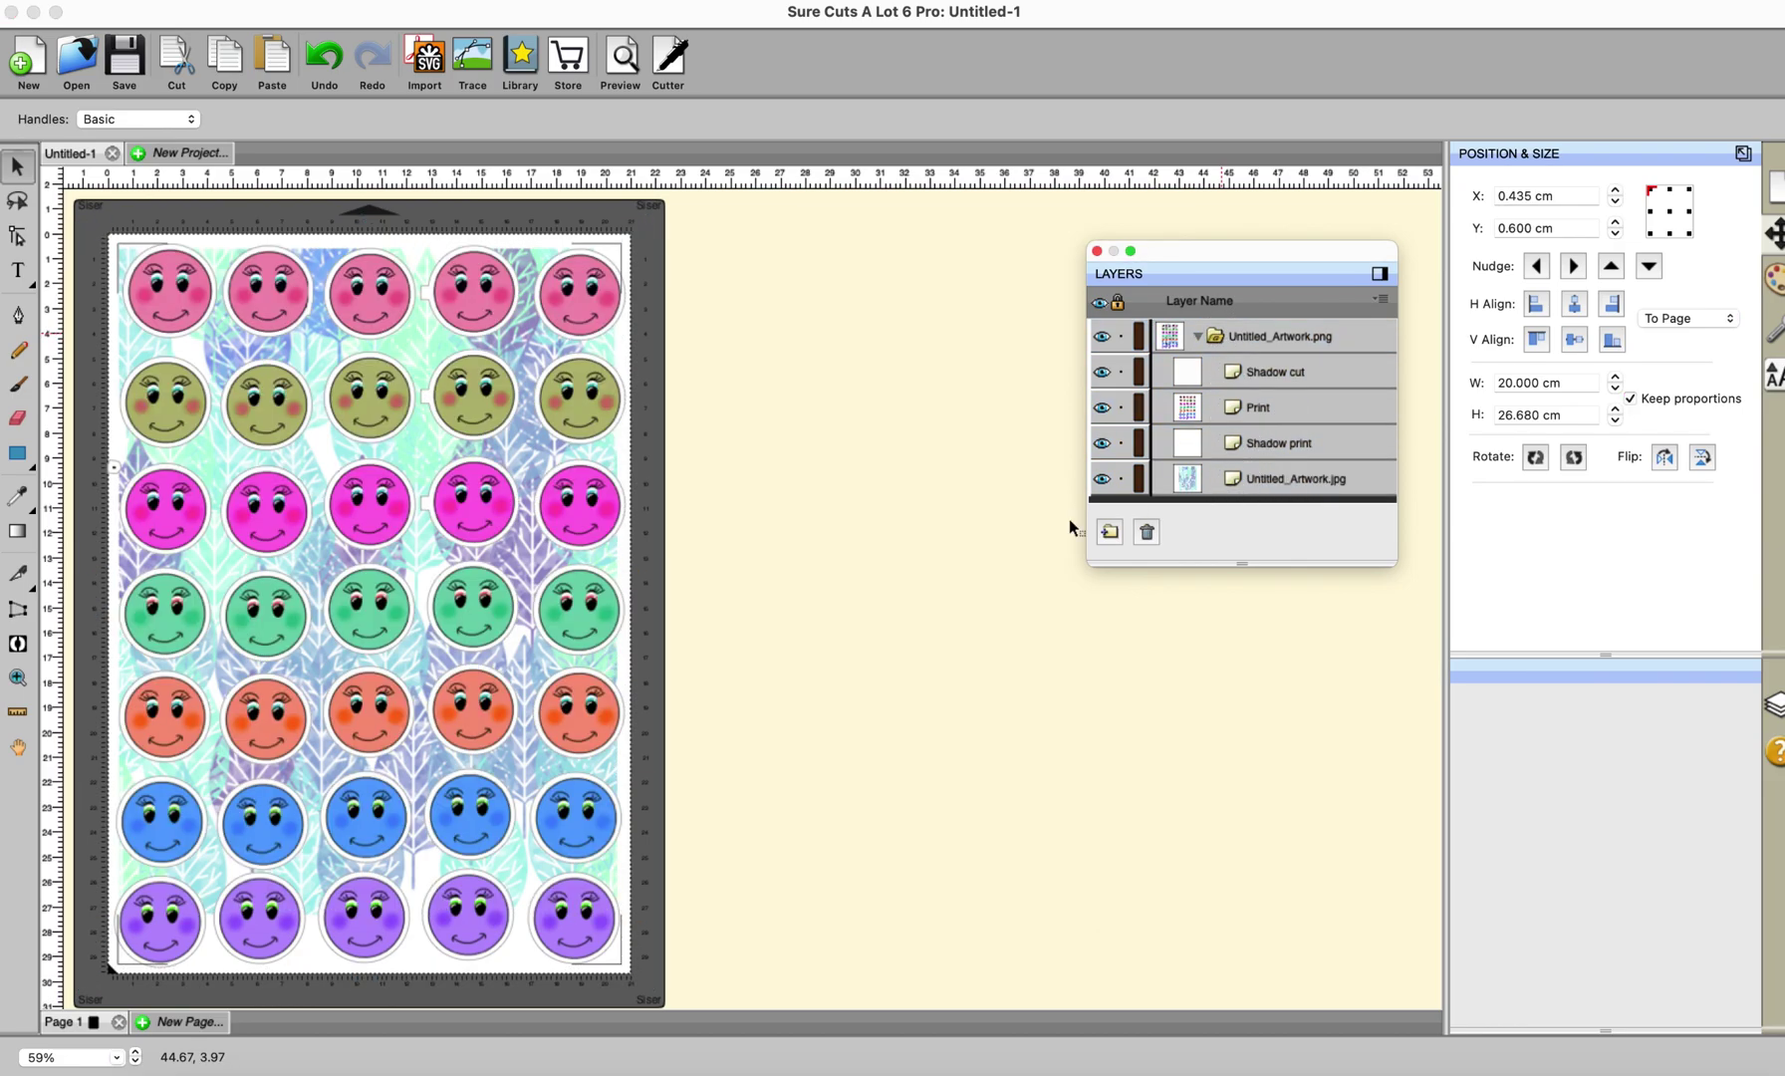
# - Preview the cut and score lines of the layered sticker sheet without the printable artwork
pyautogui.click(949, 550)
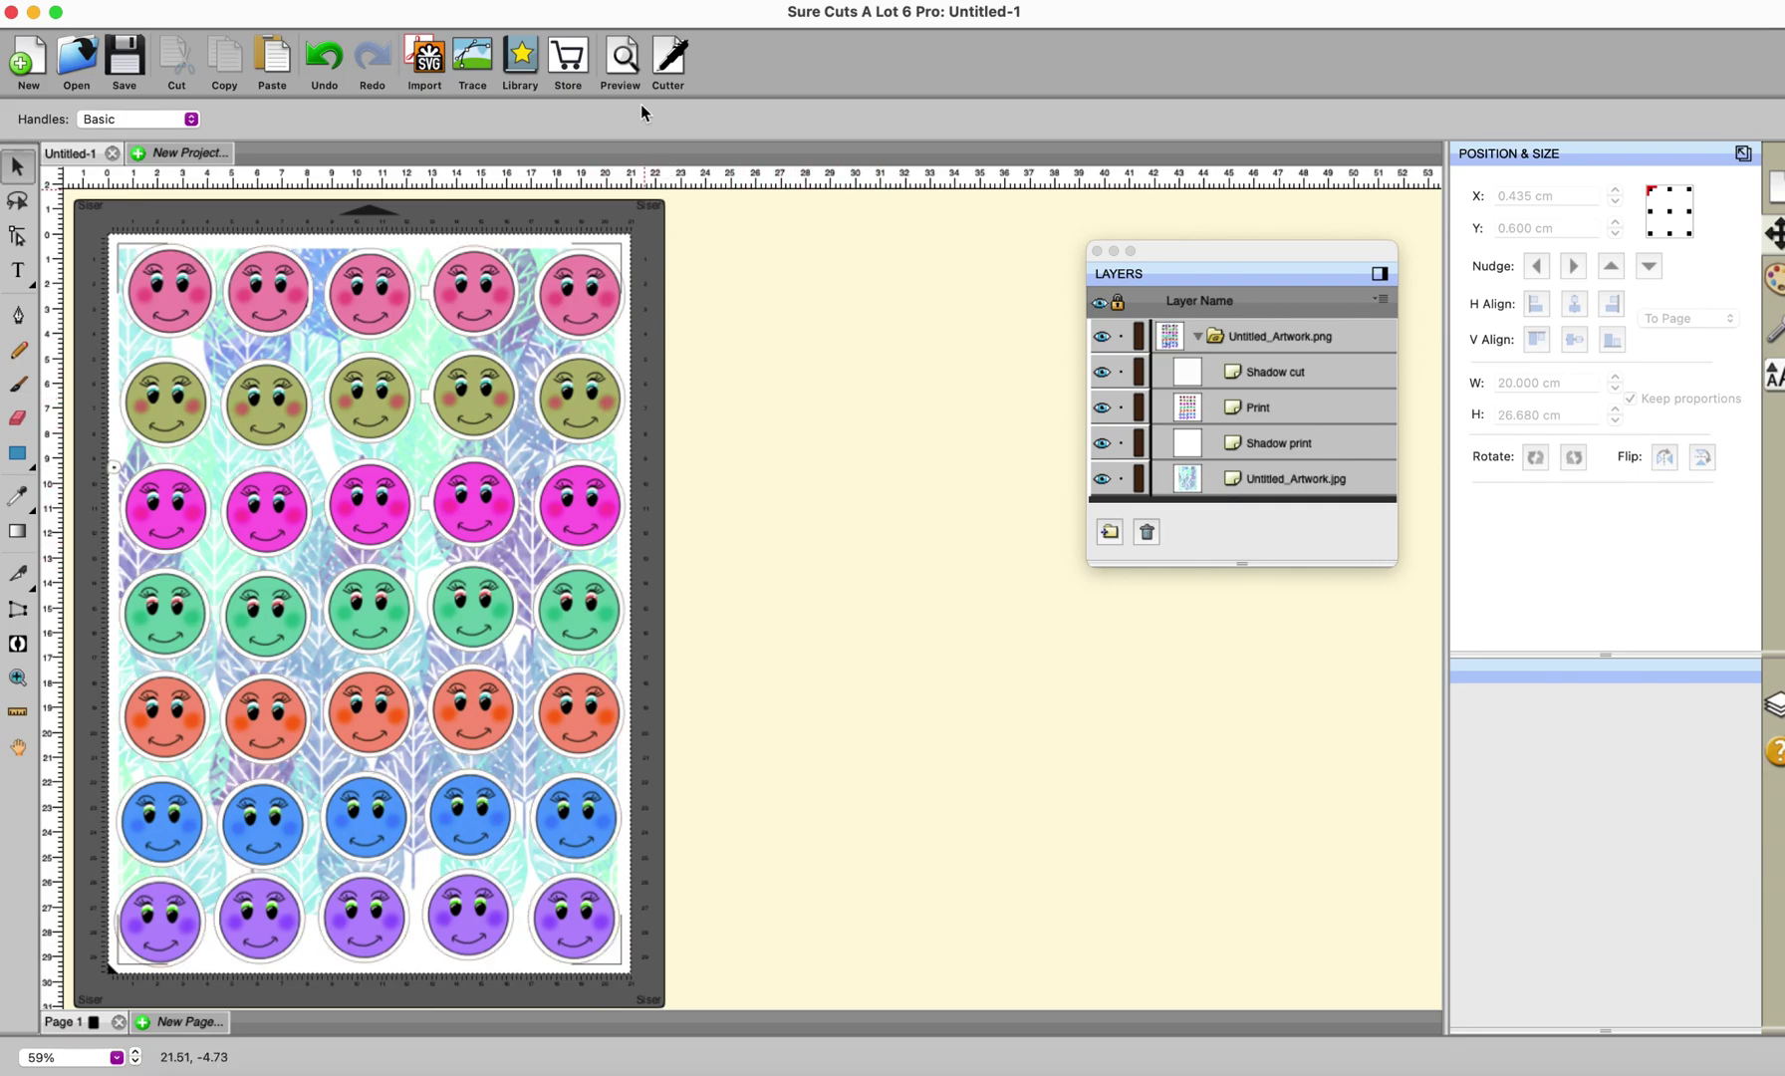
pyautogui.click(621, 55)
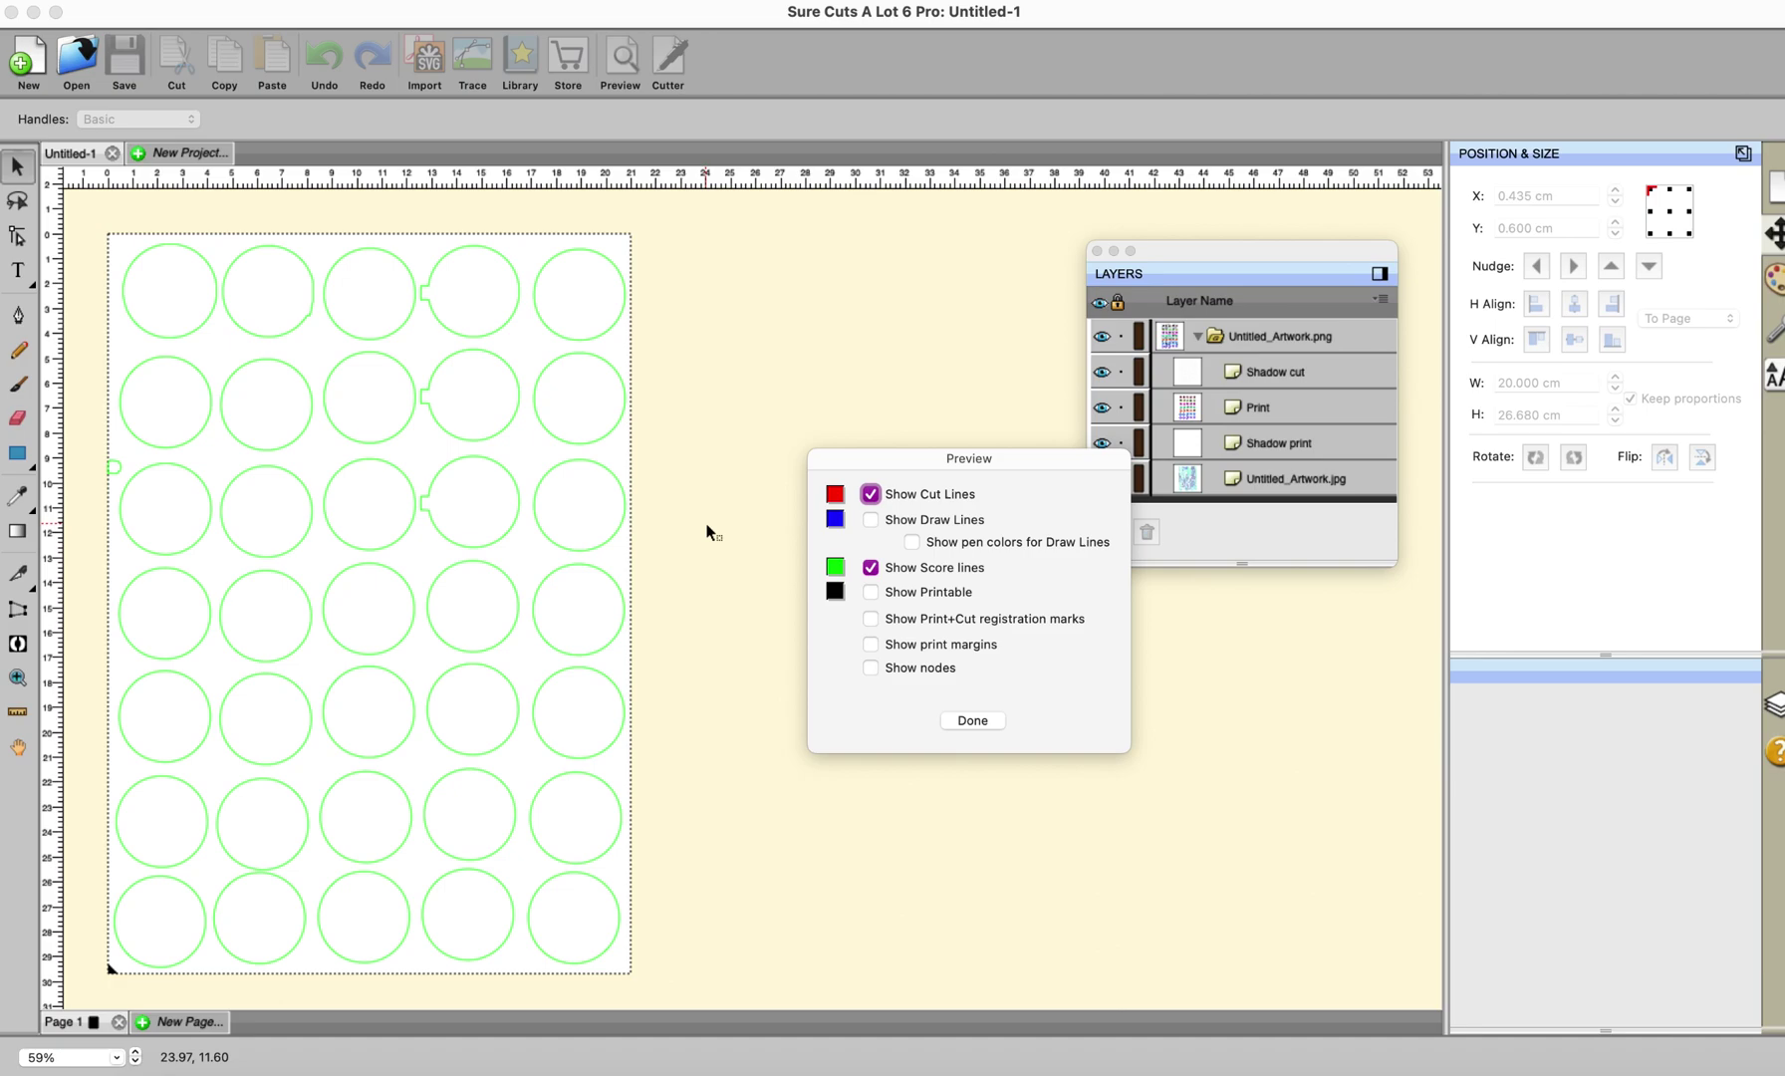
pyautogui.press('Return')
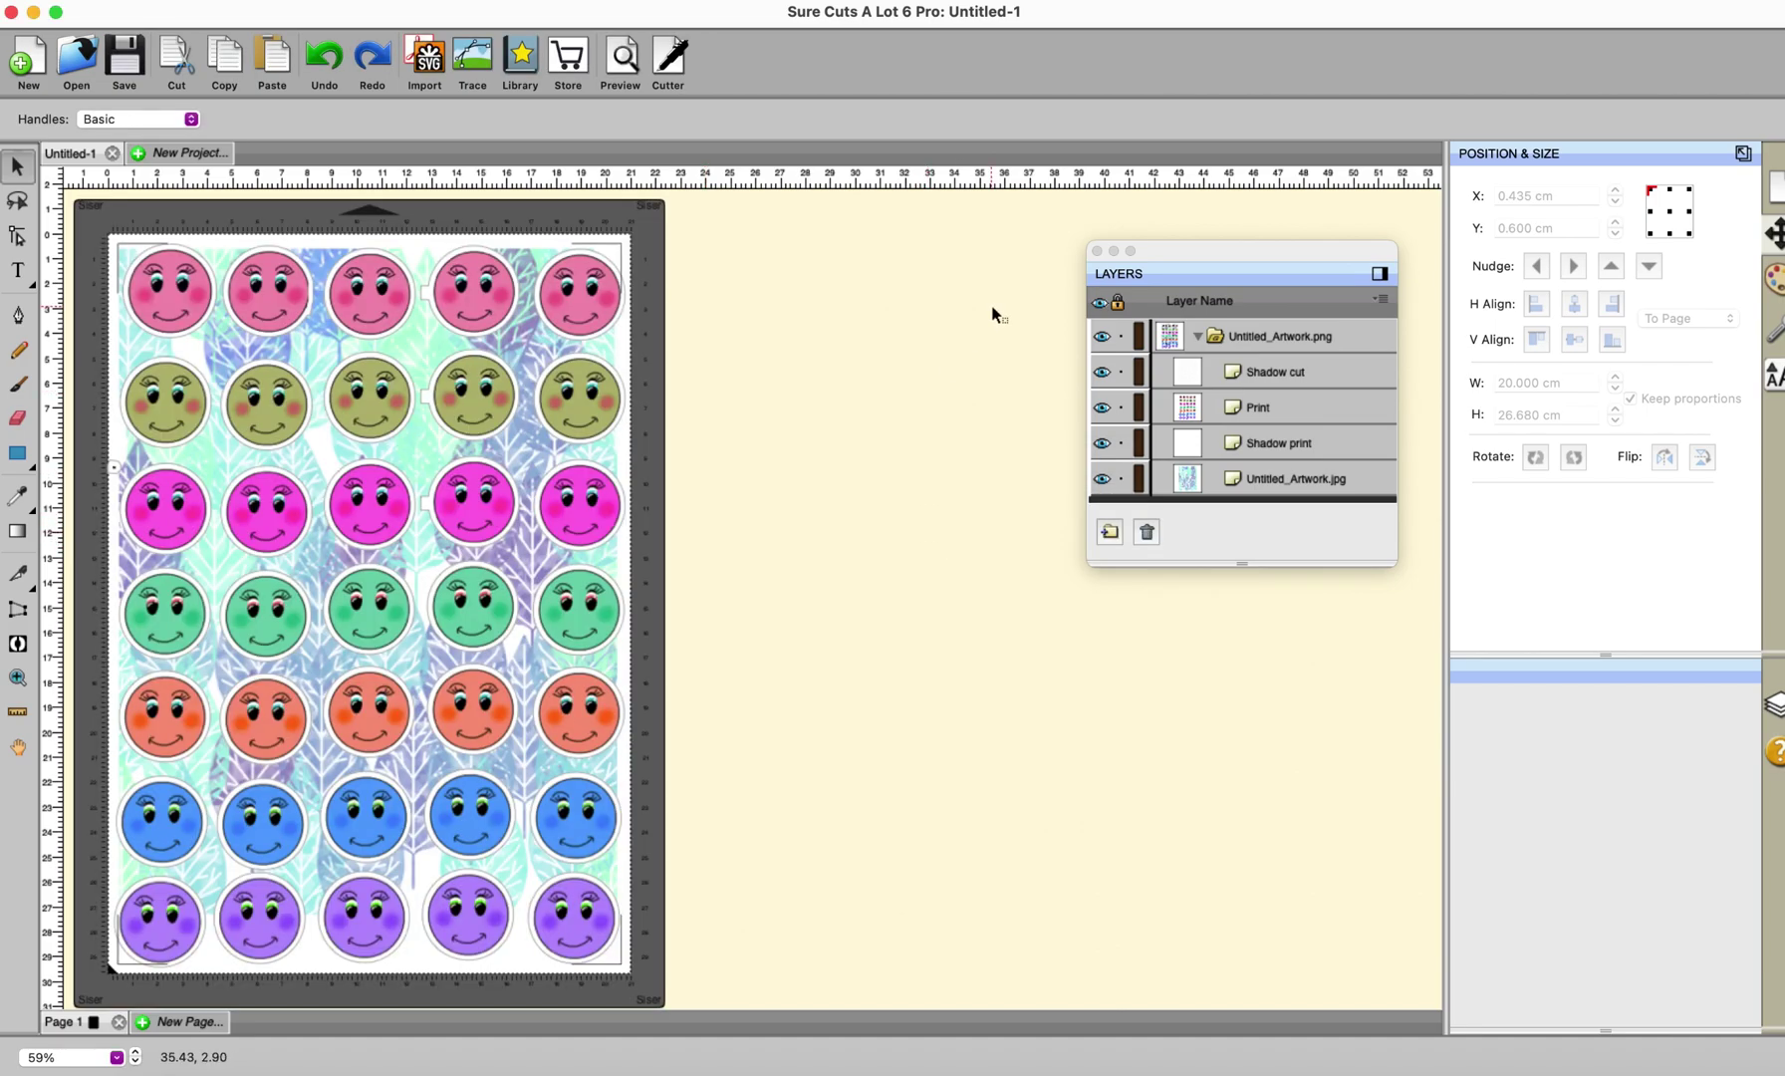